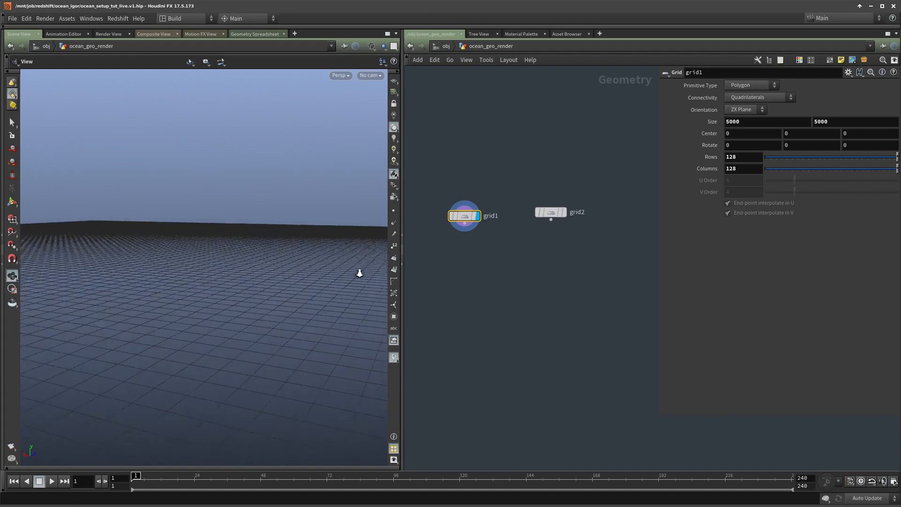
Step: Display the grid2 node in place of grid1 and change the viewport from wireframe to shaded display
{"action": "left_click_drag", "start_coordinate": [358, 272], "coordinate": [296, 333]}
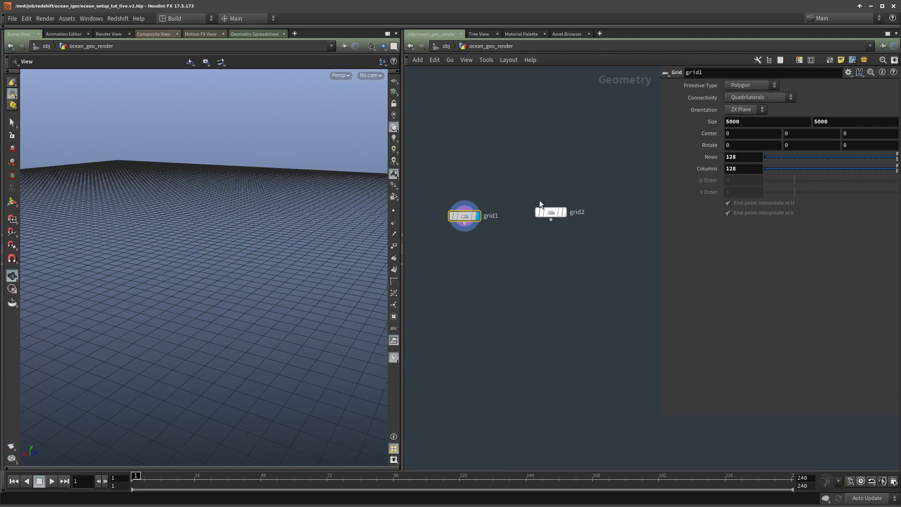
{"action": "left_click_drag", "start_coordinate": [173, 218], "coordinate": [182, 134]}
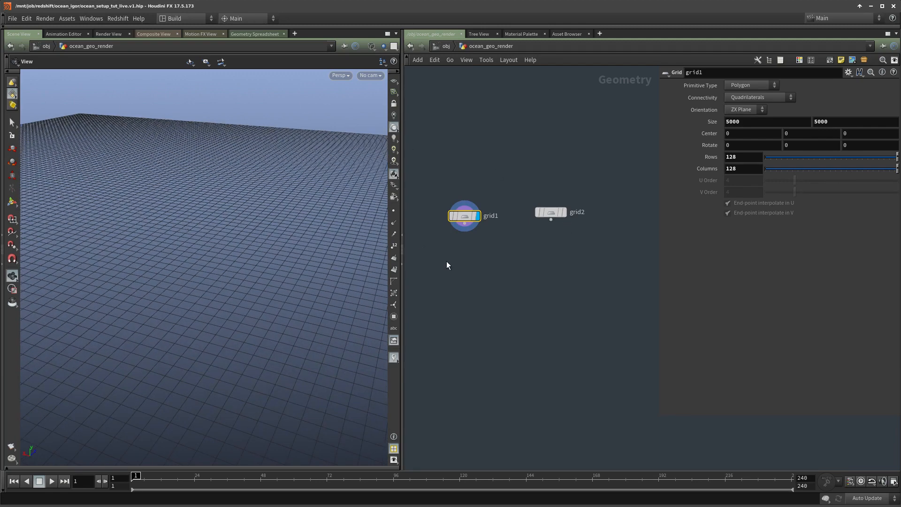
{"action": "left_click_drag", "start_coordinate": [446, 261], "coordinate": [426, 176]}
{"action": "left_click", "coordinate": [550, 212]}
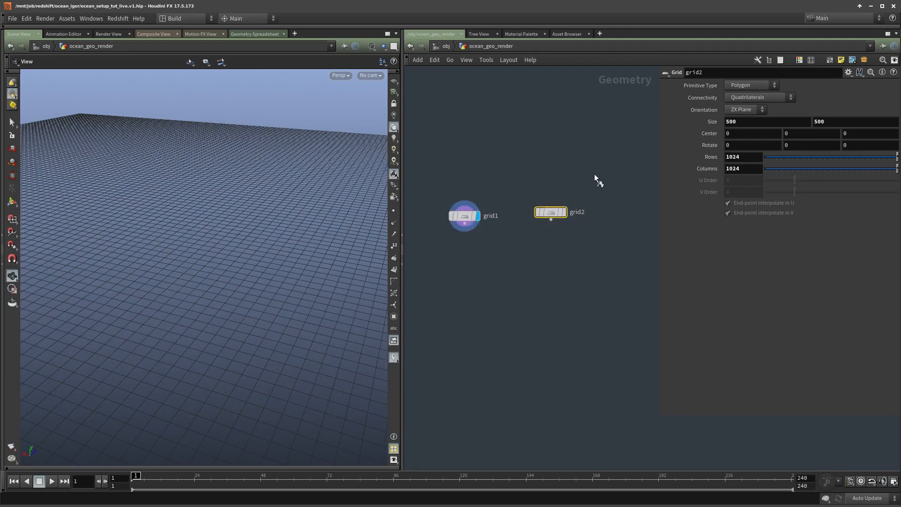
{"action": "key", "text": "r"}
{"action": "mouse_move", "coordinate": [78, 214]}
{"action": "left_mouse_down"}
{"action": "mouse_move", "coordinate": [167, 274]}
{"action": "mouse_move", "coordinate": [236, 251]}
{"action": "mouse_move", "coordinate": [219, 185]}
{"action": "left_mouse_up"}
{"action": "key", "text": "w"}
{"action": "left_click_drag", "start_coordinate": [231, 266], "coordinate": [227, 241]}
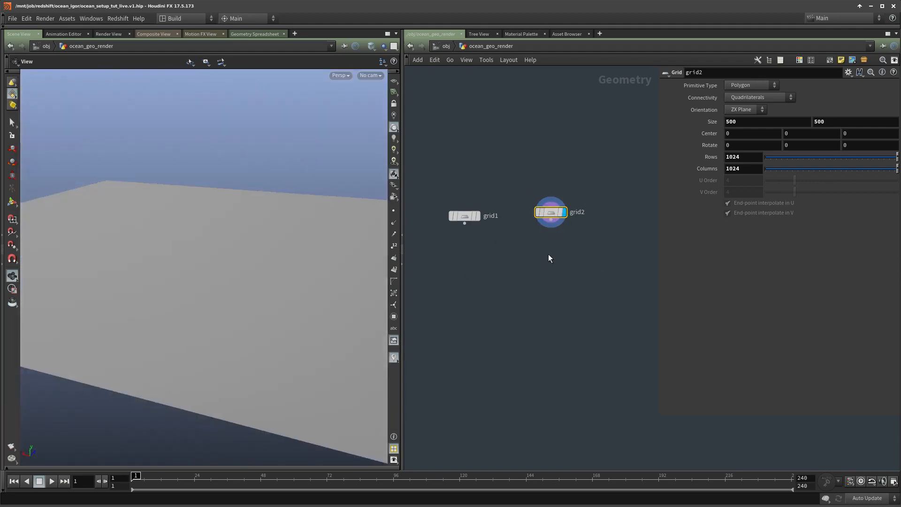
{"action": "middle_click_drag", "start_coordinate": [590, 268], "coordinate": [588, 278]}
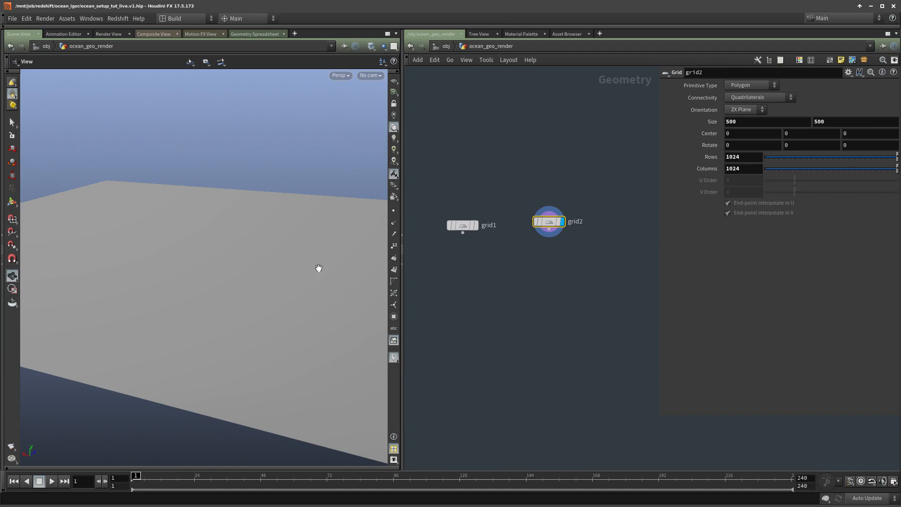
{"action": "middle_click_drag", "start_coordinate": [318, 267], "coordinate": [178, 299]}
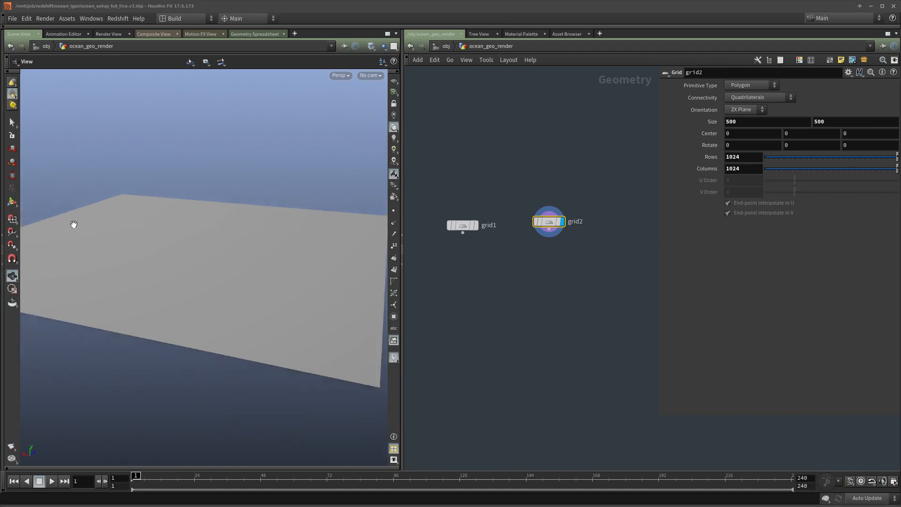
Step: Check the Grid Size of the large_layer1 ocean spectrum inside the ocean_setup object
{"action": "key", "text": "u"}
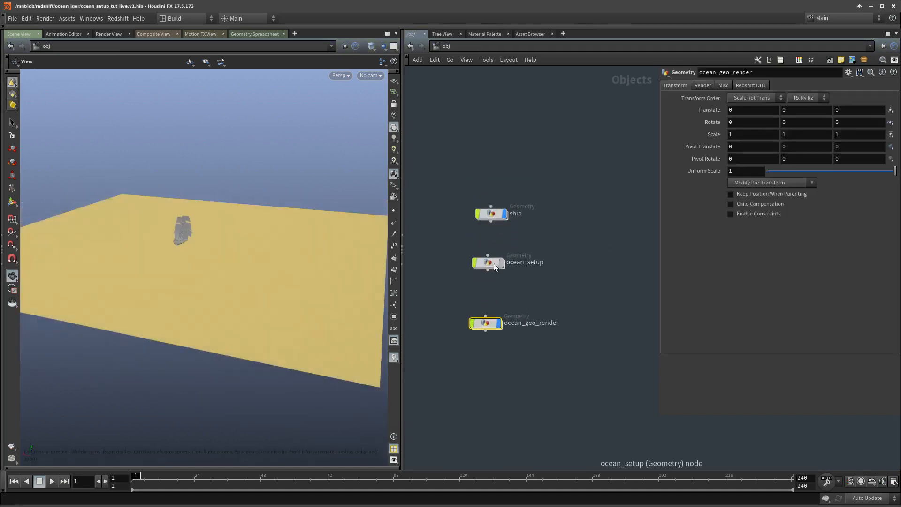
{"action": "left_click", "coordinate": [491, 262]}
{"action": "double_click", "coordinate": [491, 262]}
{"action": "scroll", "coordinate": [495, 230], "scroll_direction": "down", "scroll_amount": 5}
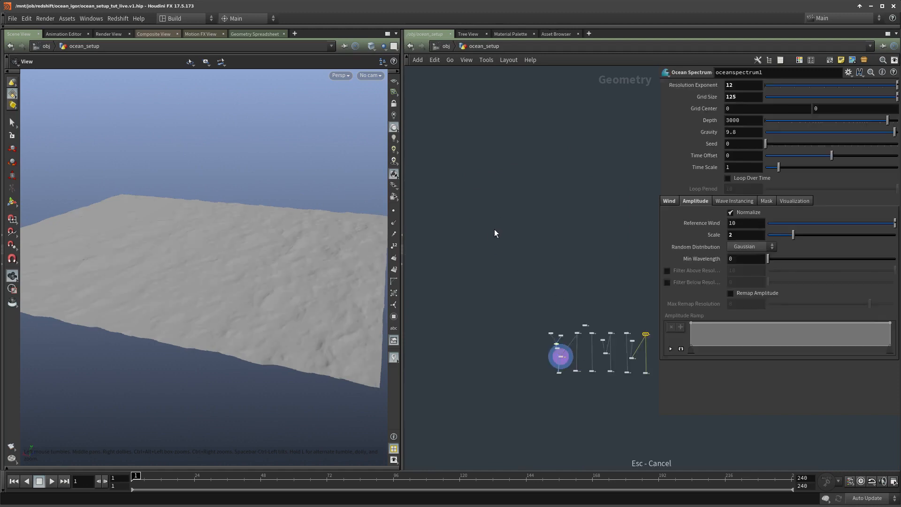
{"action": "middle_click_drag", "start_coordinate": [494, 229], "coordinate": [467, 173]}
{"action": "scroll", "coordinate": [601, 310], "scroll_direction": "up", "scroll_amount": 10}
{"action": "left_click", "coordinate": [542, 272]}
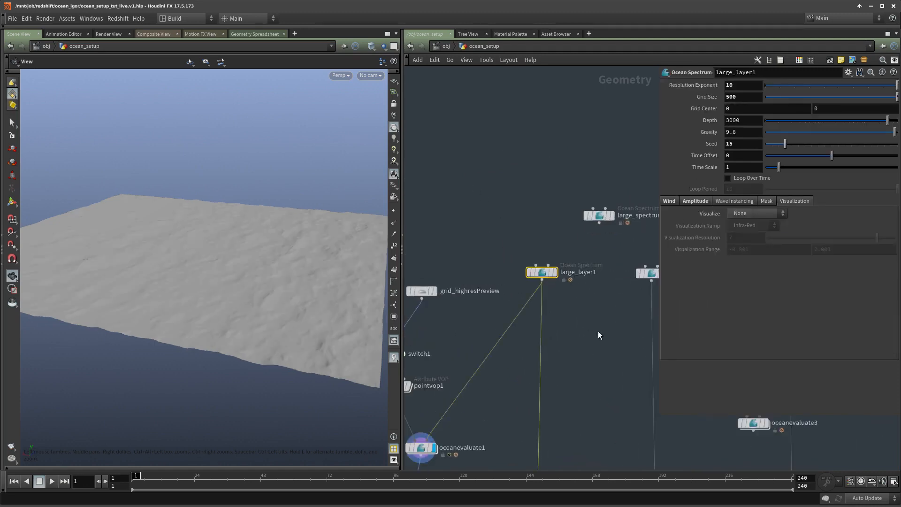
{"action": "middle_click_drag", "start_coordinate": [598, 331], "coordinate": [600, 267]}
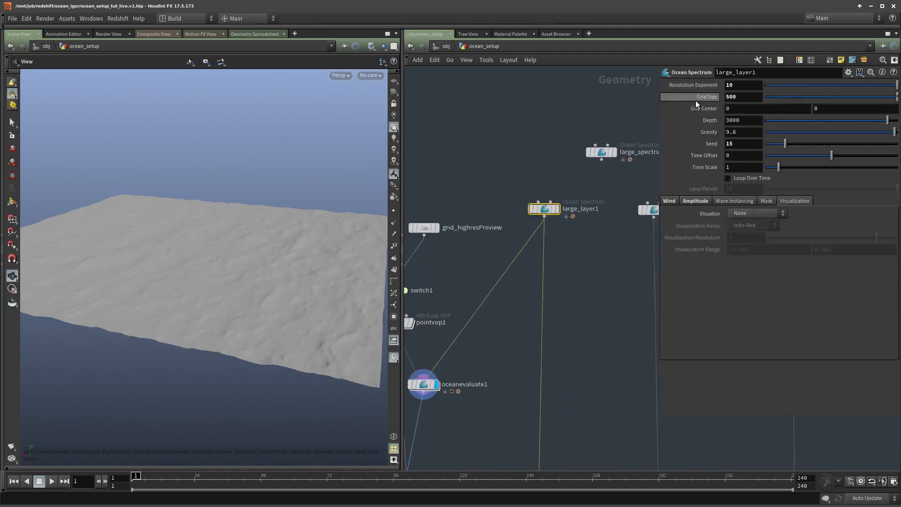
{"action": "double_click", "coordinate": [748, 98]}
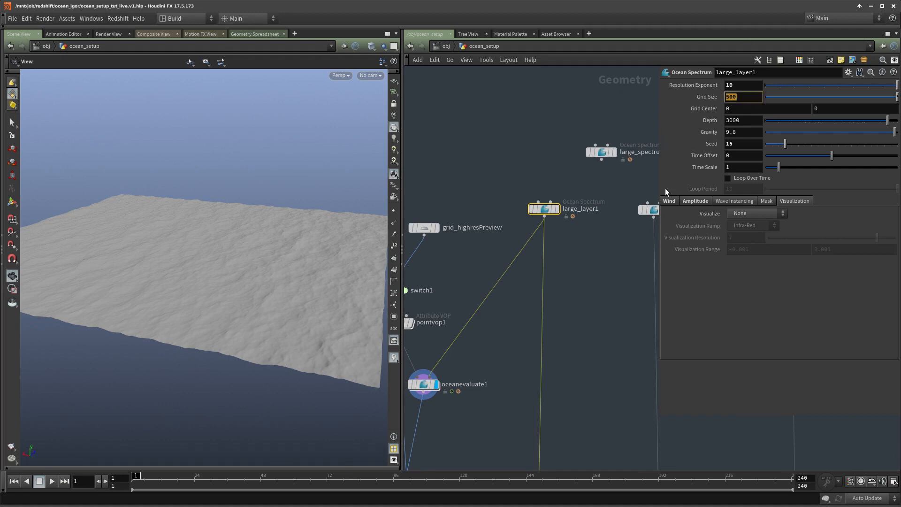
{"action": "left_click", "coordinate": [587, 346]}
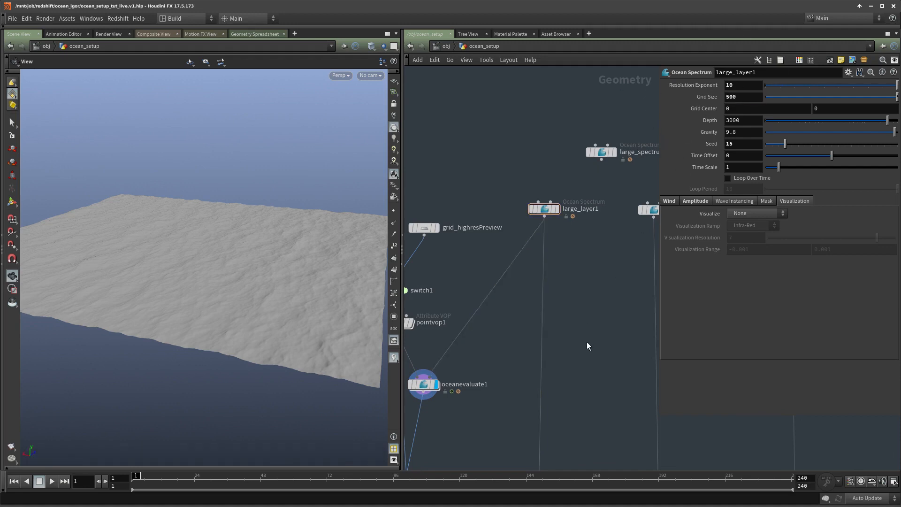
Step: Return to the ocean_geo_render network and display the grid1 node
{"action": "key", "text": "u"}
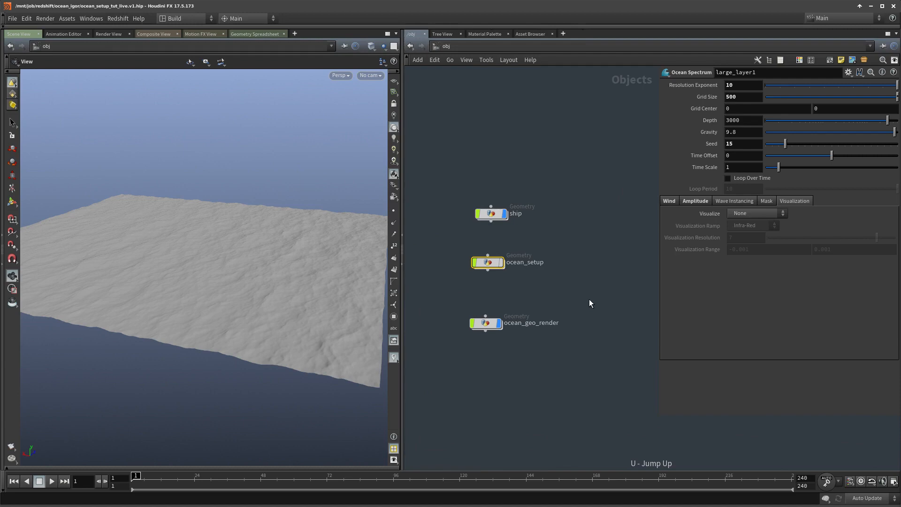
{"action": "double_click", "coordinate": [485, 322]}
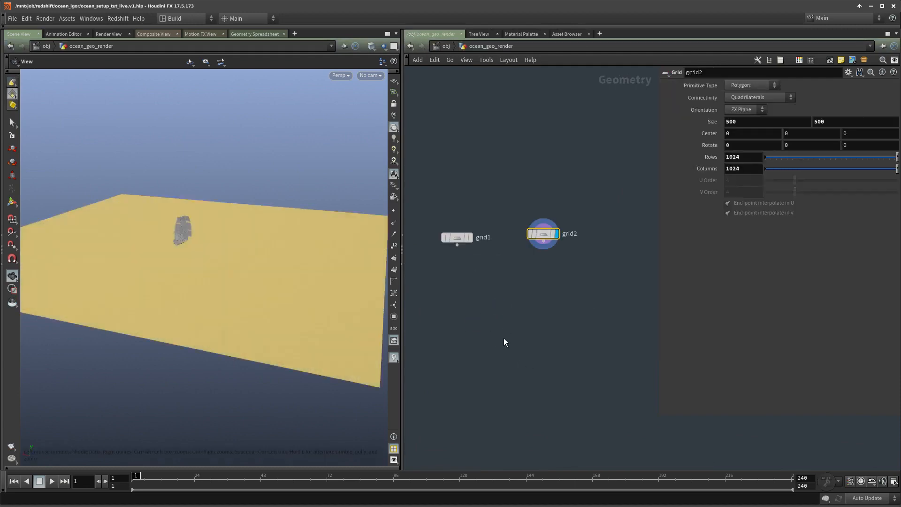
{"action": "left_click_drag", "start_coordinate": [472, 301], "coordinate": [405, 195]}
{"action": "middle_click_drag", "start_coordinate": [486, 305], "coordinate": [528, 247]}
{"action": "left_click", "coordinate": [491, 216]}
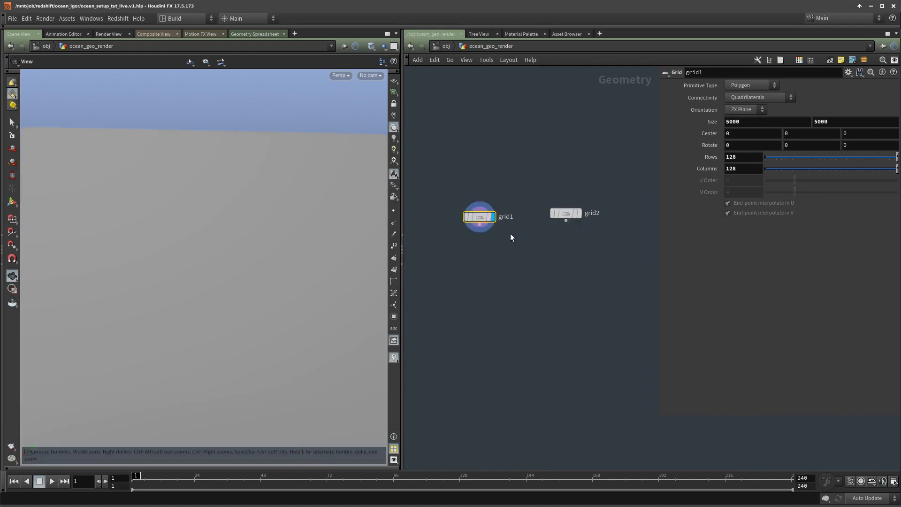
{"action": "middle_click_drag", "start_coordinate": [496, 277], "coordinate": [497, 266]}
{"action": "left_click", "coordinate": [497, 264]}
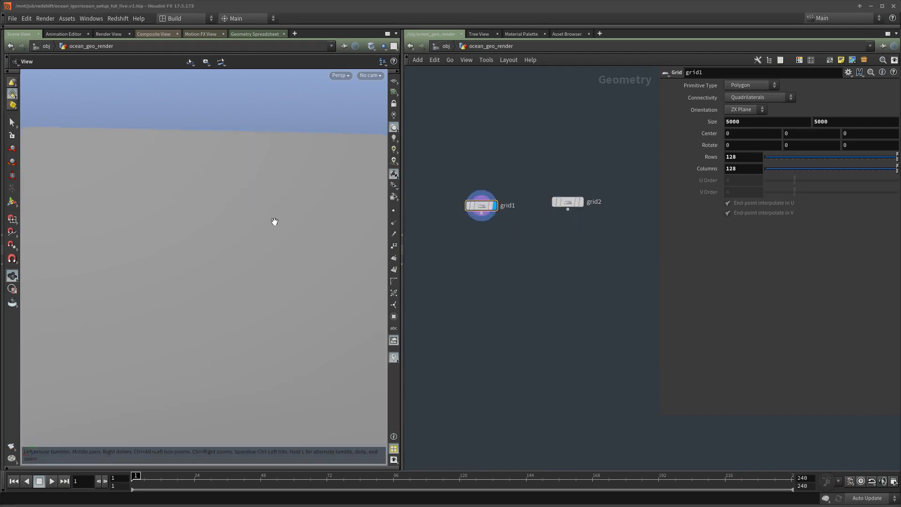
Step: Add a UV Project node beneath grid1, fed by grid1, and display it
{"action": "key", "text": "Tab"}
{"action": "type", "text": "uv"}
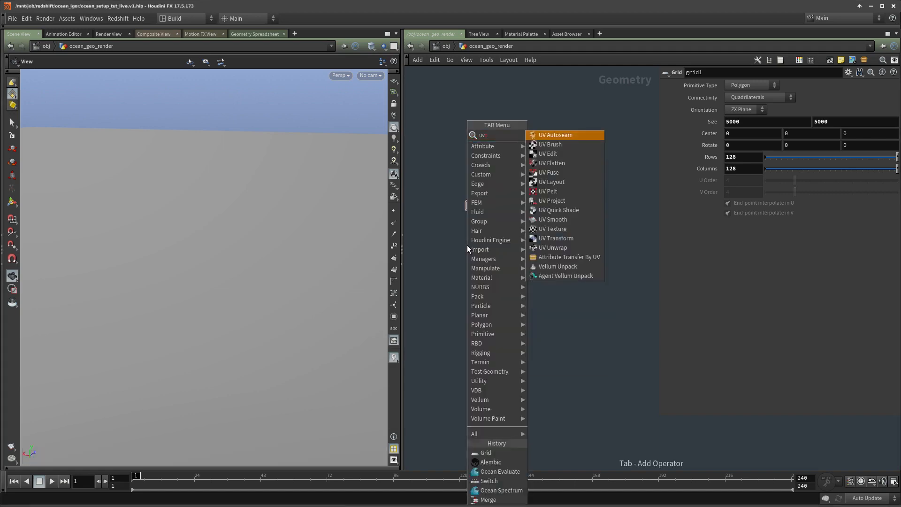
{"action": "key", "text": "Escape"}
{"action": "key", "text": "Tab"}
{"action": "type", "text": "uvproj"}
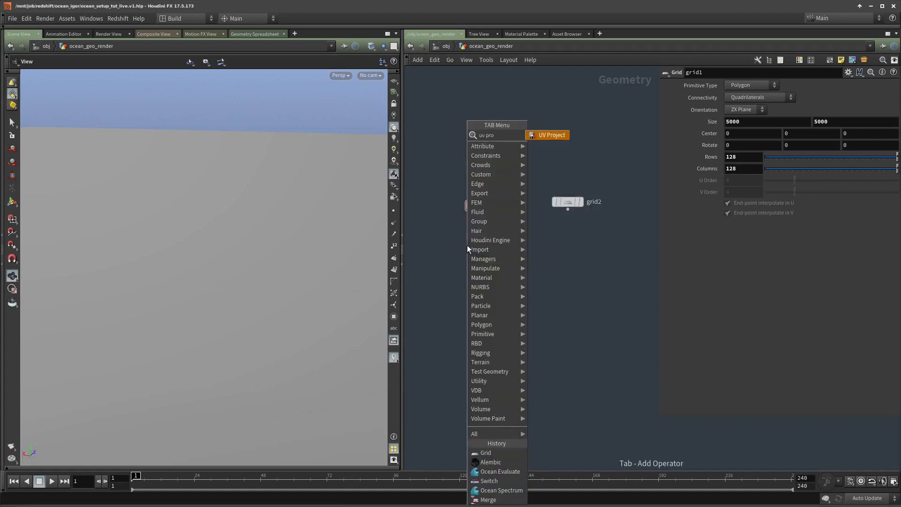
{"action": "key", "text": "Return"}
{"action": "left_click", "coordinate": [467, 245]}
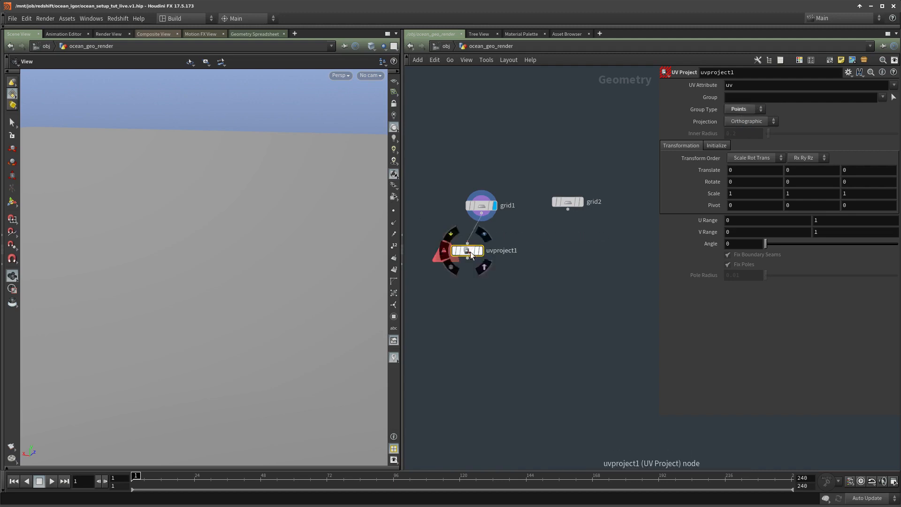
{"action": "left_click_drag", "start_coordinate": [470, 252], "coordinate": [493, 288]}
{"action": "left_click", "coordinate": [491, 276]}
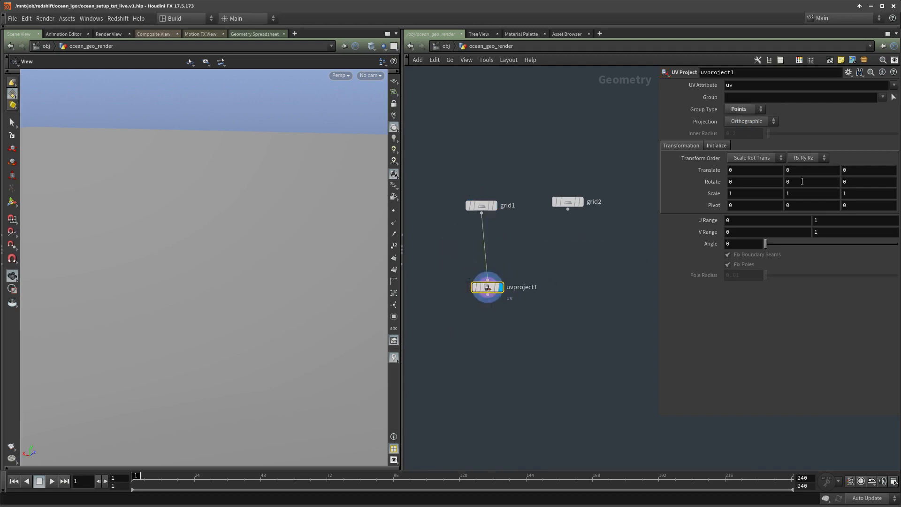
Step: Set the UV projection's scale to 500 in X and Y
{"action": "left_click", "coordinate": [734, 189]}
{"action": "key", "text": "Tab"}
{"action": "type", "text": "500"}
{"action": "key", "text": "Return"}
Step: Show the UV view and set the UV projection's X rotation to 90
{"action": "key", "text": "space+5"}
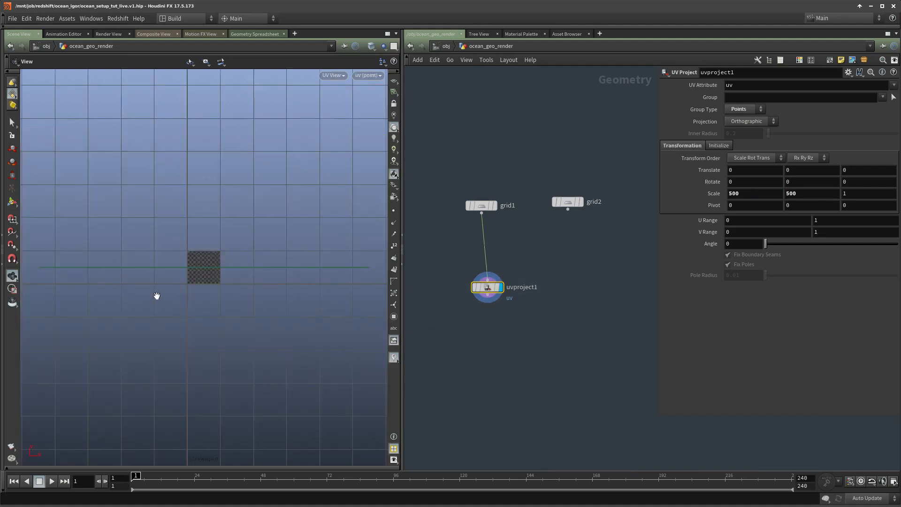
{"action": "scroll", "coordinate": [156, 296], "scroll_direction": "up", "scroll_amount": 5}
{"action": "middle_click_drag", "start_coordinate": [298, 234], "coordinate": [310, 252]}
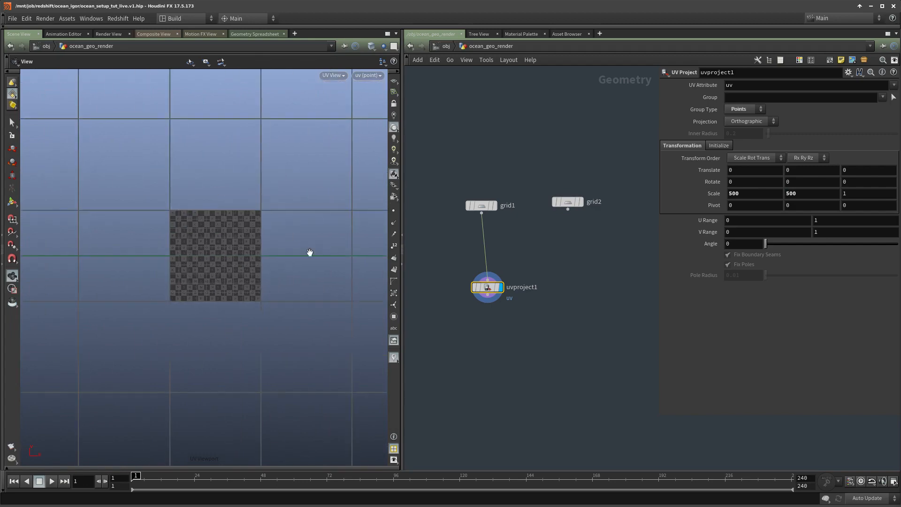
{"action": "left_click", "coordinate": [744, 183]}
{"action": "type", "text": "90"}
{"action": "key", "text": "Return"}
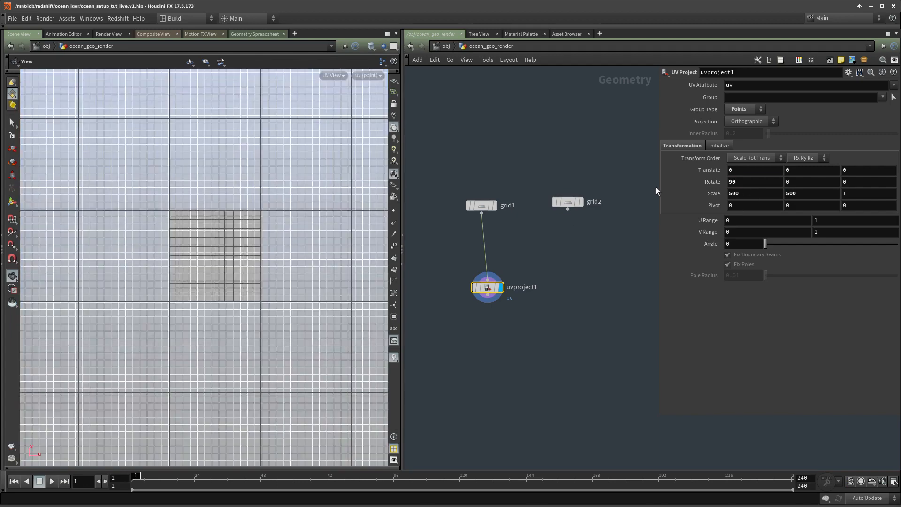
Step: Examine how grid1's projected UVs extend across the UV tiles, comparing with the perspective view
{"action": "middle_click_drag", "start_coordinate": [235, 283], "coordinate": [323, 264]}
{"action": "right_click_drag", "start_coordinate": [322, 264], "coordinate": [336, 271]}
{"action": "middle_click_drag", "start_coordinate": [336, 271], "coordinate": [242, 275]}
{"action": "mouse_move", "coordinate": [243, 275]}
{"action": "right_mouse_down"}
{"action": "mouse_move", "coordinate": [204, 280]}
{"action": "mouse_move", "coordinate": [246, 258]}
{"action": "right_mouse_up"}
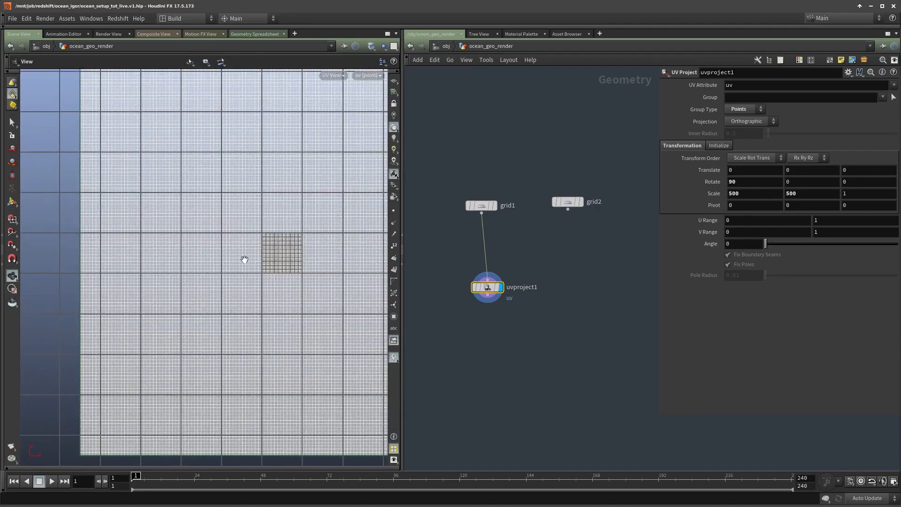
{"action": "middle_click_drag", "start_coordinate": [245, 258], "coordinate": [172, 283]}
{"action": "right_click_drag", "start_coordinate": [172, 283], "coordinate": [254, 269]}
{"action": "key", "text": "space+2"}
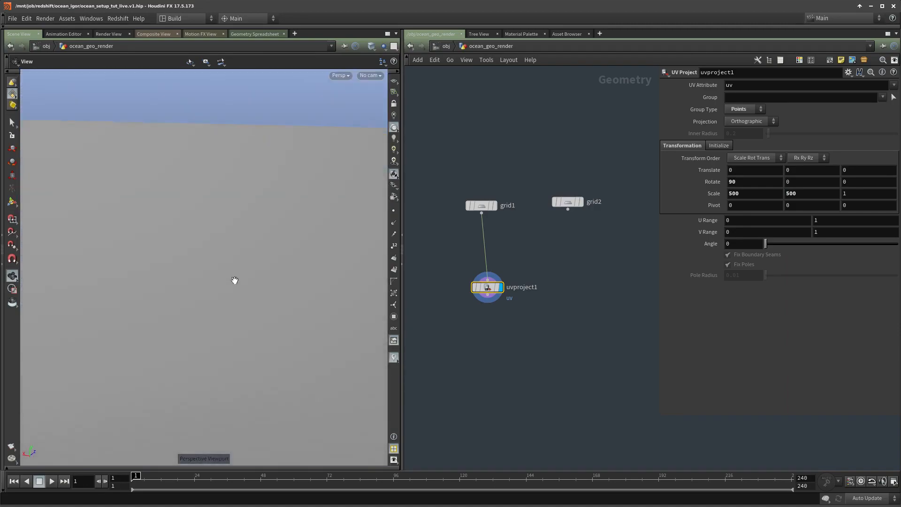
{"action": "key", "text": "space+4"}
{"action": "key", "text": "space+5"}
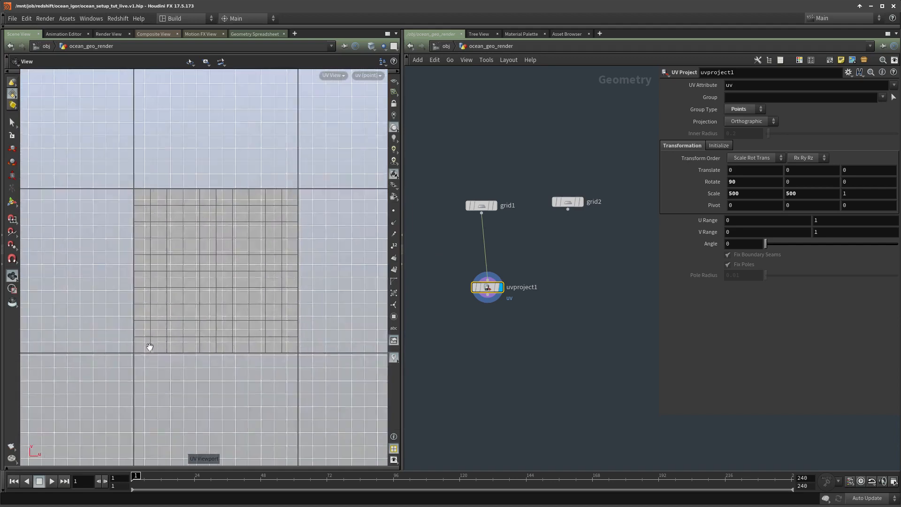
{"action": "scroll", "coordinate": [172, 200], "scroll_direction": "down", "scroll_amount": 3}
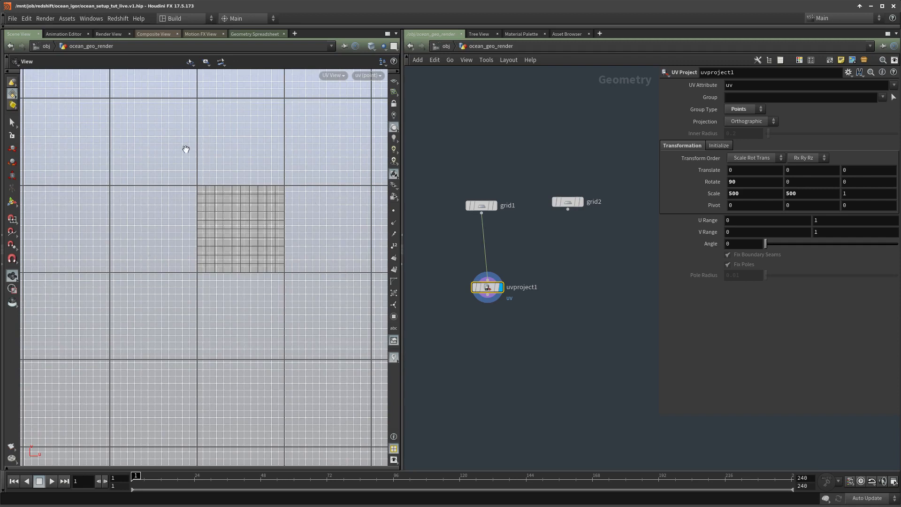
Step: Duplicate the UV Project node, connect grid2 to the copy and display its UVs
{"action": "middle_click_drag", "start_coordinate": [576, 250], "coordinate": [566, 258]}
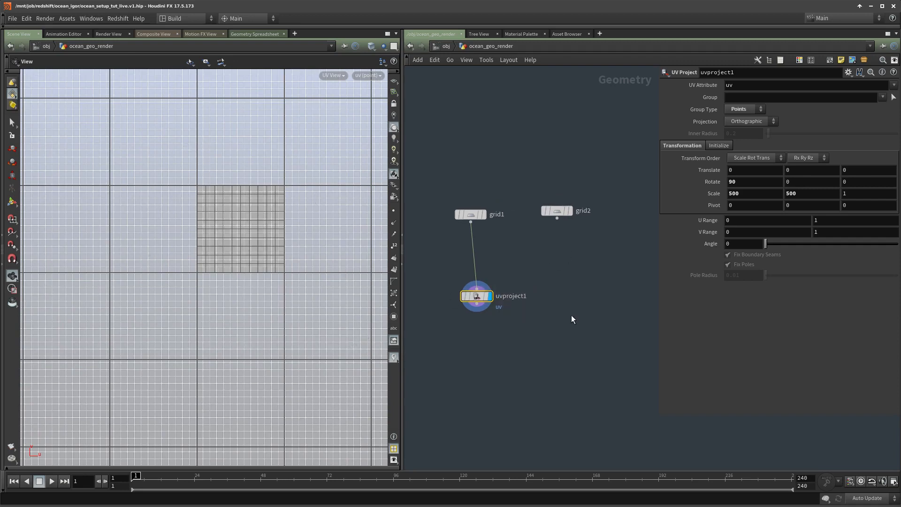
{"action": "key", "text": "ctrl+c"}
{"action": "key", "text": "ctrl+v"}
{"action": "left_click_drag", "start_coordinate": [576, 287], "coordinate": [557, 219]}
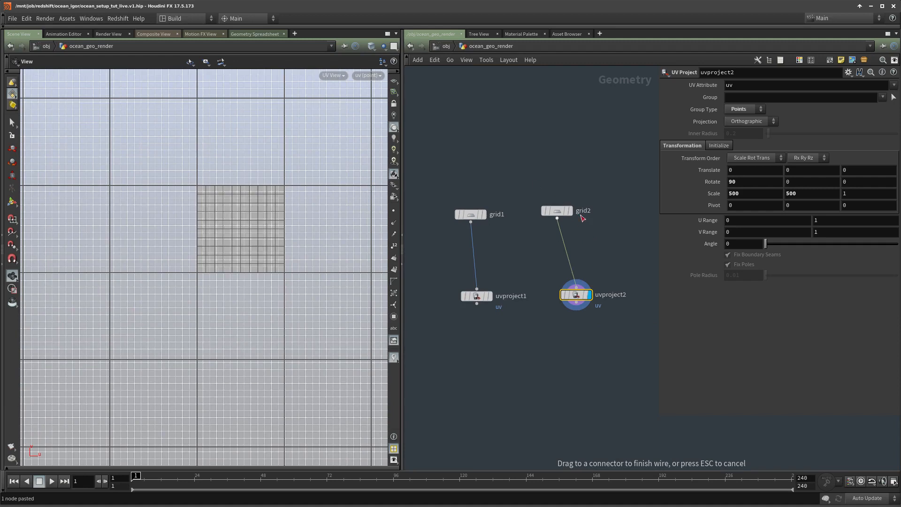
{"action": "left_click", "coordinate": [581, 217]}
{"action": "scroll", "coordinate": [235, 241], "scroll_direction": "up", "scroll_amount": 6}
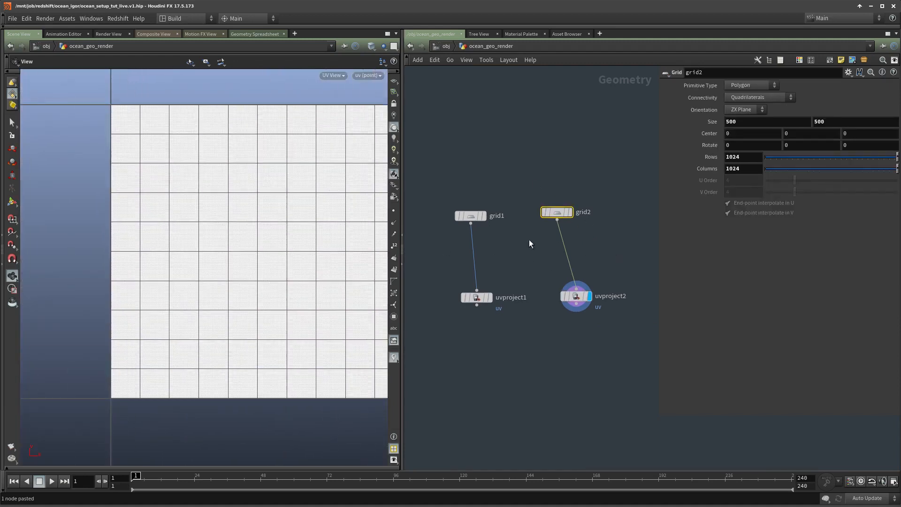
{"action": "left_click_drag", "start_coordinate": [537, 207], "coordinate": [602, 361]}
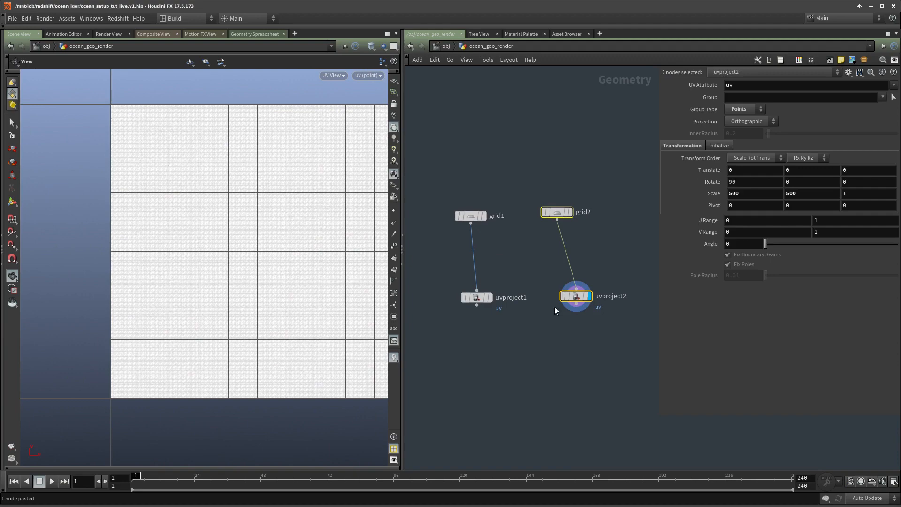
Step: Display uvproject1's UVs again and align that node beneath grid1
{"action": "left_click", "coordinate": [489, 297]}
{"action": "left_click", "coordinate": [477, 300]}
{"action": "scroll", "coordinate": [282, 251], "scroll_direction": "up", "scroll_amount": 3}
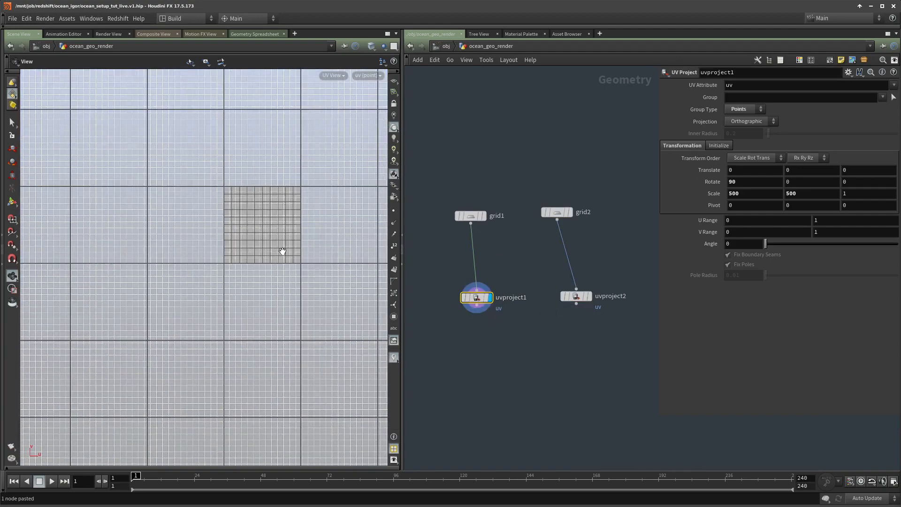
{"action": "scroll", "coordinate": [284, 252], "scroll_direction": "down", "scroll_amount": 2}
{"action": "left_click_drag", "start_coordinate": [478, 296], "coordinate": [469, 300]}
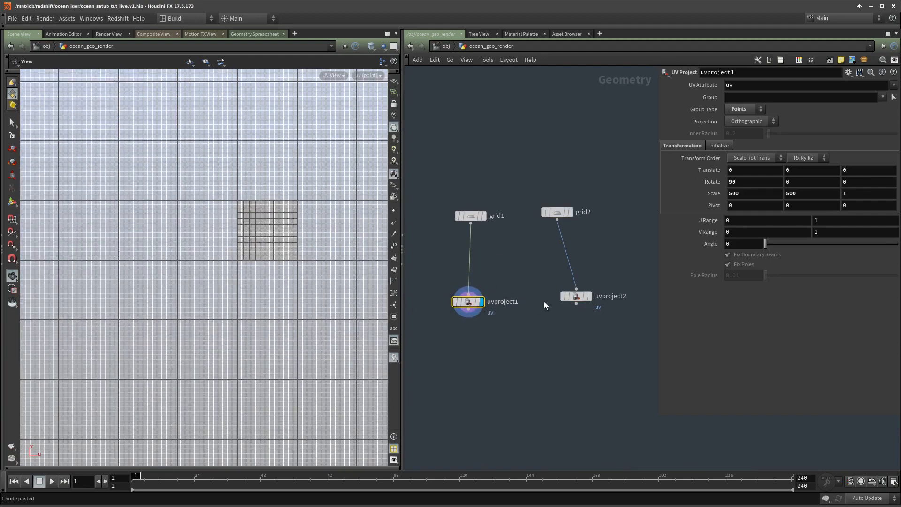
Step: Display uvproject2, align it beneath grid2 and inspect how its UVs fill the UV tile
{"action": "middle_click_drag", "start_coordinate": [625, 354], "coordinate": [572, 322]}
{"action": "key", "text": "r"}
{"action": "left_click", "coordinate": [578, 321]}
{"action": "left_click_drag", "start_coordinate": [524, 266], "coordinate": [505, 269]}
{"action": "scroll", "coordinate": [277, 244], "scroll_direction": "up", "scroll_amount": 3}
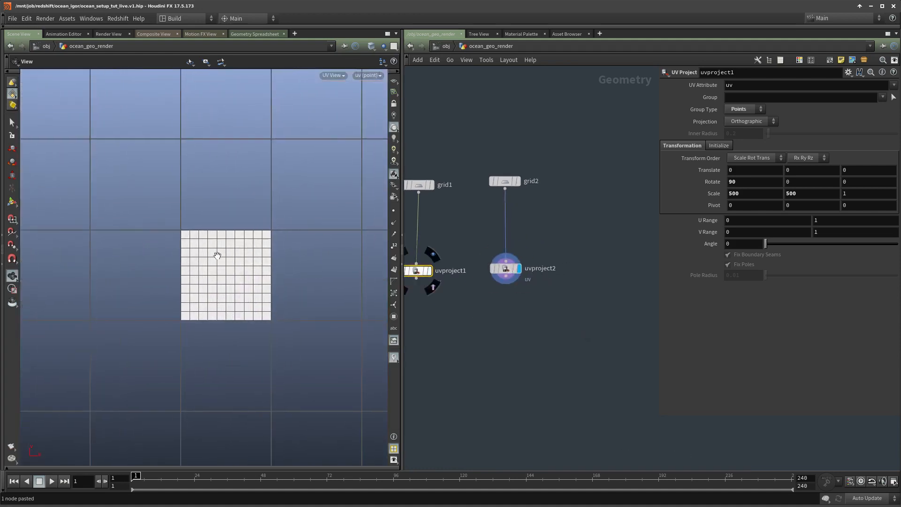
{"action": "scroll", "coordinate": [281, 280], "scroll_direction": "up", "scroll_amount": 3}
{"action": "middle_click_drag", "start_coordinate": [310, 280], "coordinate": [345, 274]}
{"action": "right_click_drag", "start_coordinate": [297, 218], "coordinate": [347, 223]}
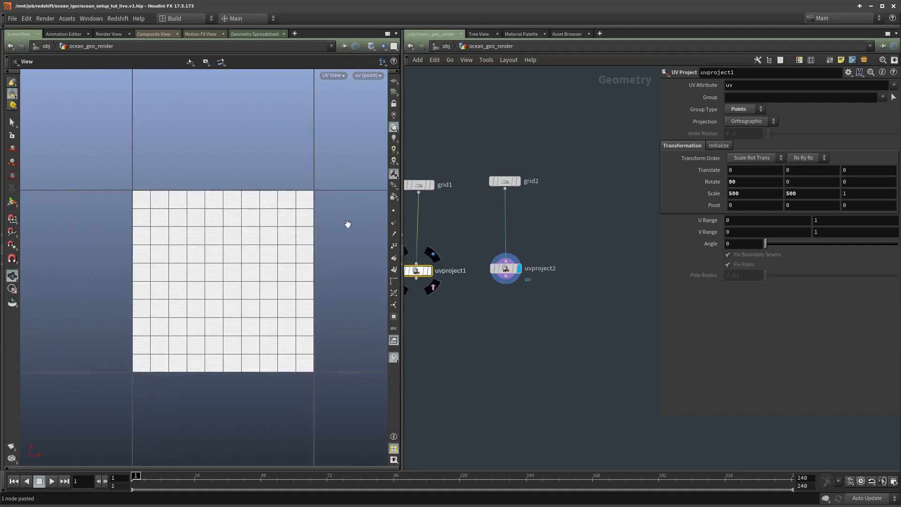
Step: Set uvproject2's projection scale to 200 by 200
{"action": "middle_click_drag", "start_coordinate": [233, 315], "coordinate": [252, 291]}
{"action": "right_click_drag", "start_coordinate": [252, 291], "coordinate": [300, 290]}
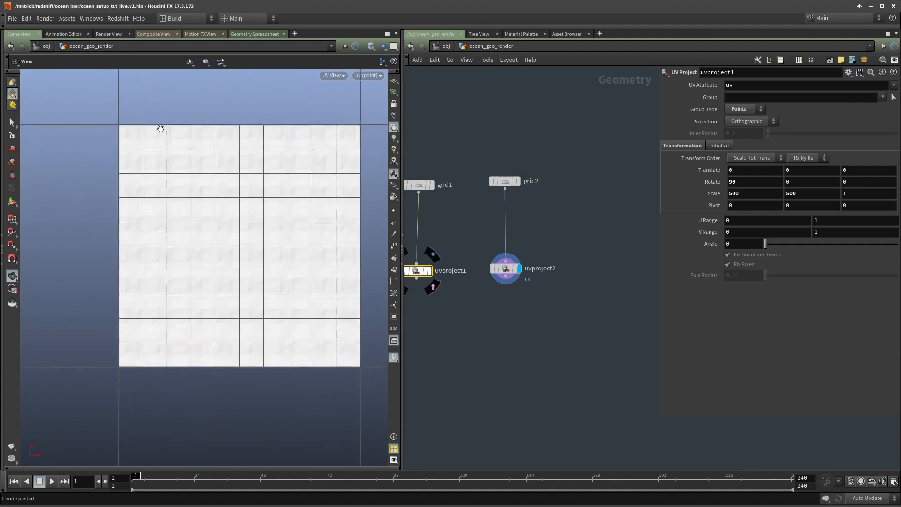
{"action": "left_click", "coordinate": [505, 268]}
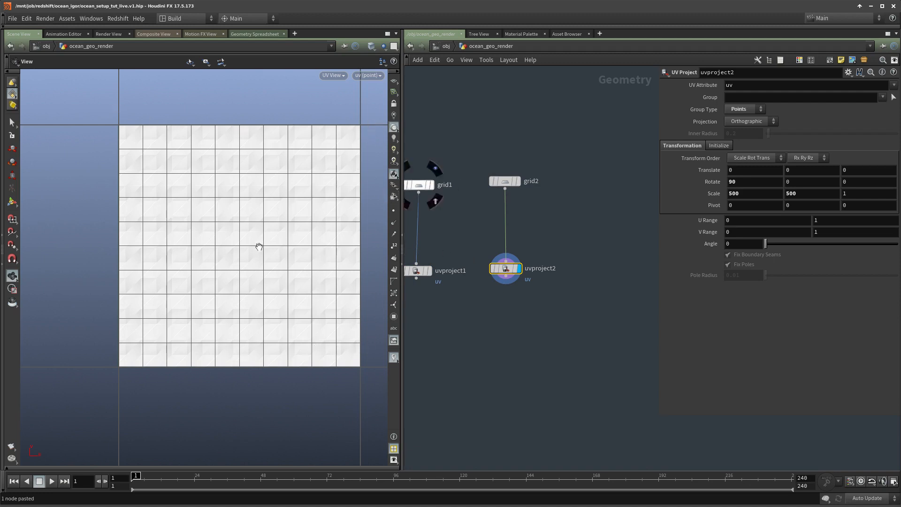
{"action": "left_click", "coordinate": [753, 192]}
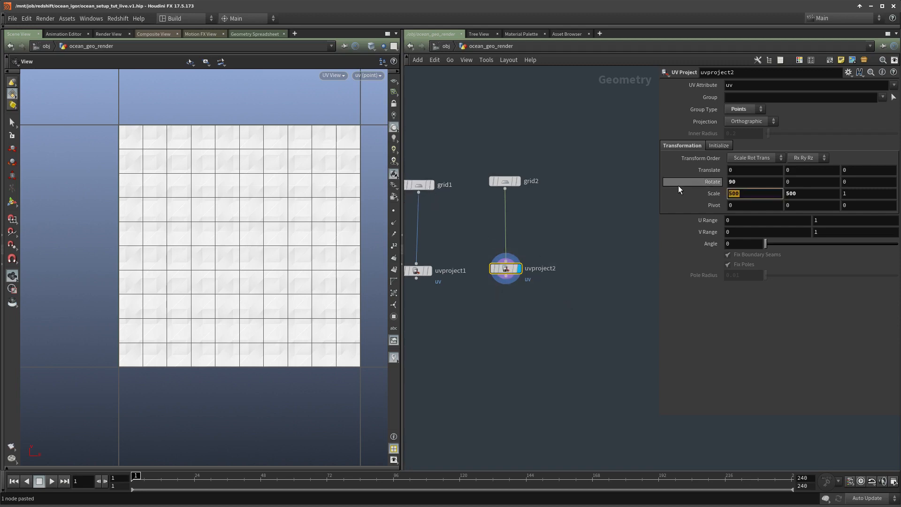
{"action": "type", "text": "20"}
{"action": "key", "text": "Tab"}
{"action": "type", "text": "20"}
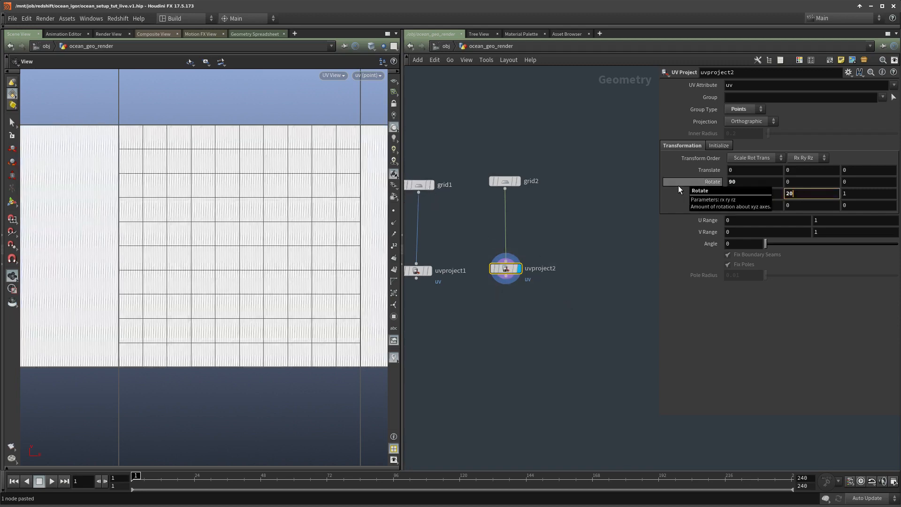
{"action": "type", "text": "0"}
{"action": "key", "text": "Return"}
Step: Duplicate the grid2 node and set the original grid2's size to 200 by 200
{"action": "left_click", "coordinate": [504, 181]}
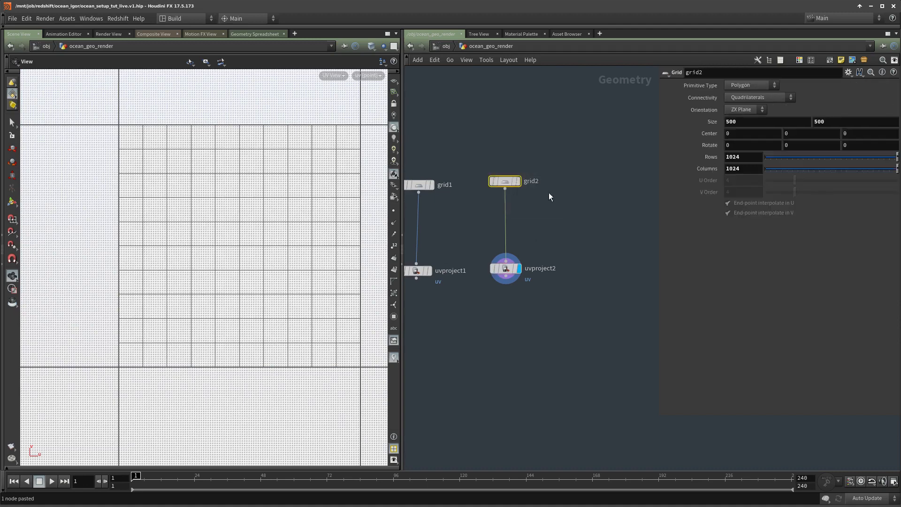
{"action": "key", "text": "ctrl+v"}
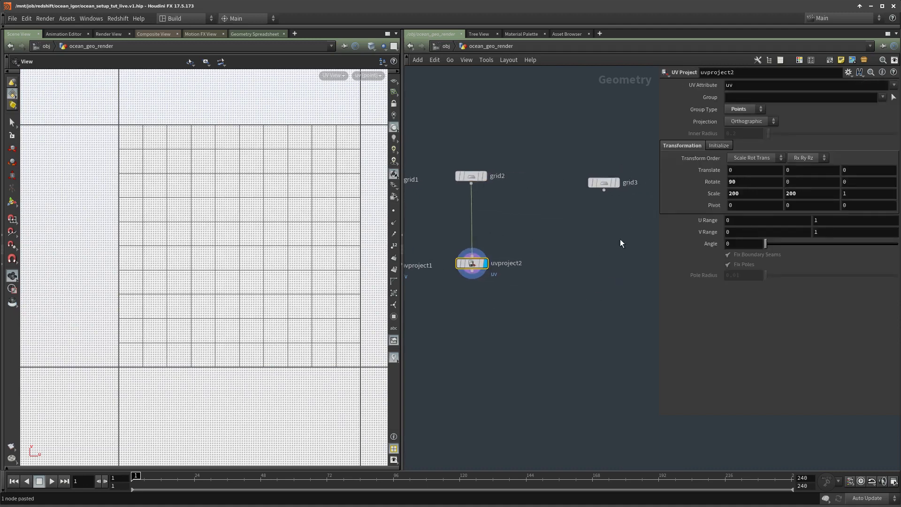
{"action": "left_click_drag", "start_coordinate": [495, 140], "coordinate": [469, 185]}
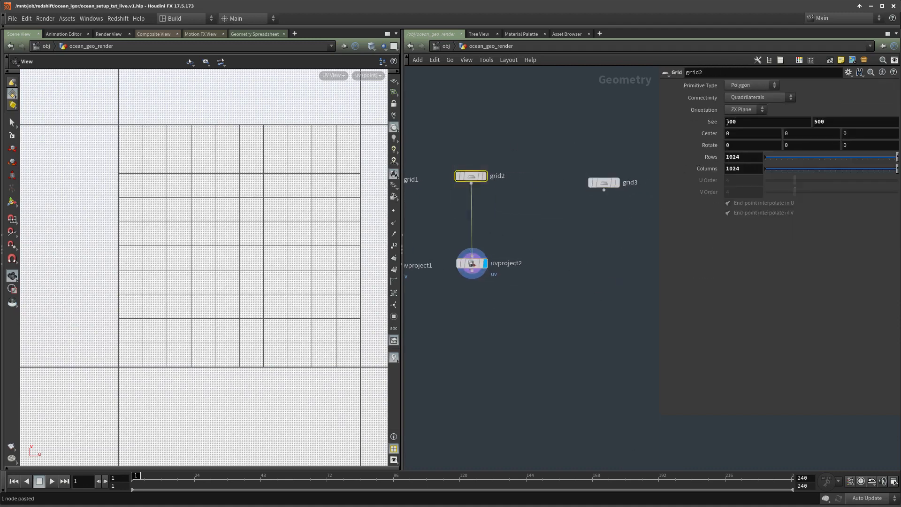
{"action": "left_click_drag", "start_coordinate": [730, 122], "coordinate": [722, 121]}
{"action": "type", "text": "2"}
{"action": "left_click_drag", "start_coordinate": [819, 122], "coordinate": [814, 122]}
{"action": "type", "text": "2"}
{"action": "middle_click_drag", "start_coordinate": [593, 282], "coordinate": [595, 294]}
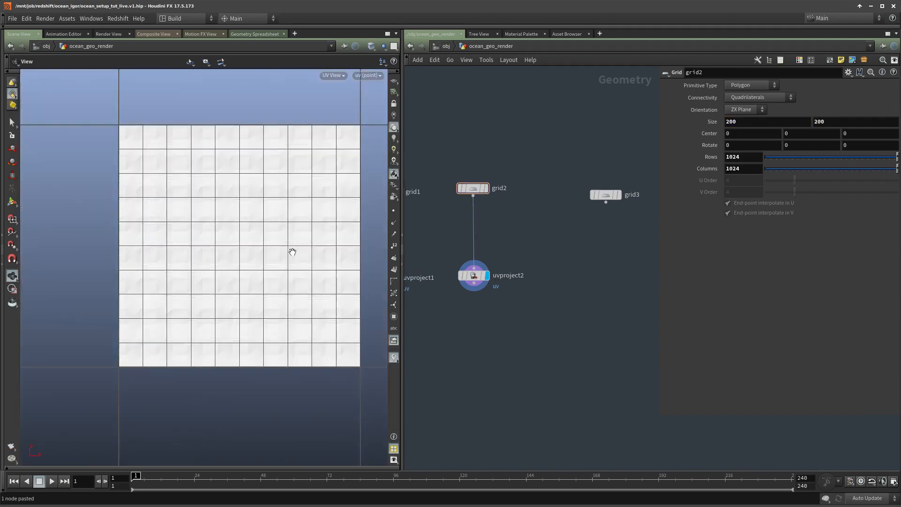
{"action": "scroll", "coordinate": [292, 252], "scroll_direction": "up", "scroll_amount": 1}
Step: Set the projection scale of uvproject2 to 500 by 500
{"action": "left_click", "coordinate": [474, 276]}
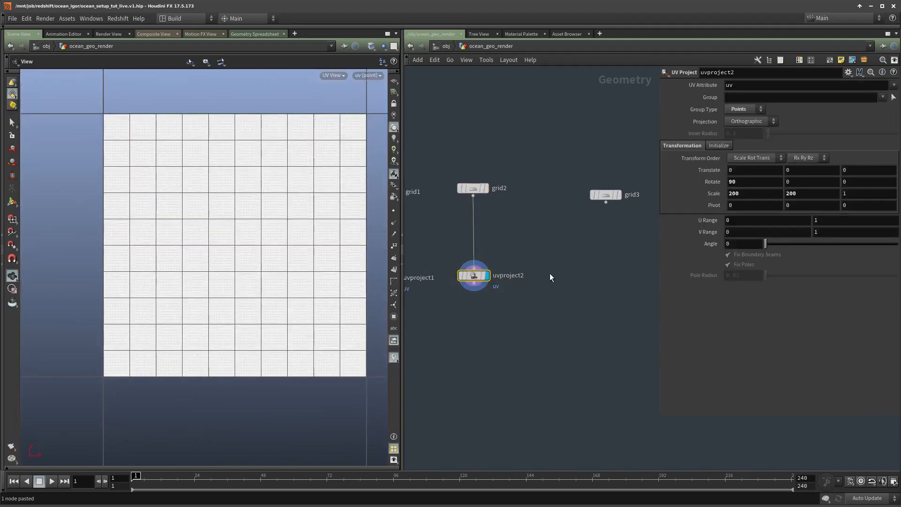
{"action": "double_click", "coordinate": [742, 198]}
{"action": "type", "text": "500"}
{"action": "key", "text": "Tab"}
{"action": "type", "text": "500"}
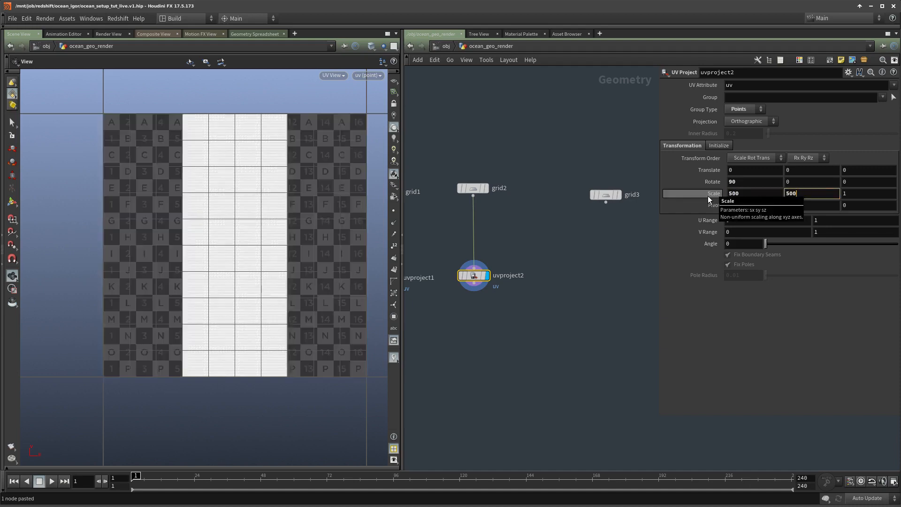
{"action": "key", "text": "Return"}
Step: Set the size of grid2 to 500 by 500
{"action": "left_click", "coordinate": [473, 188]}
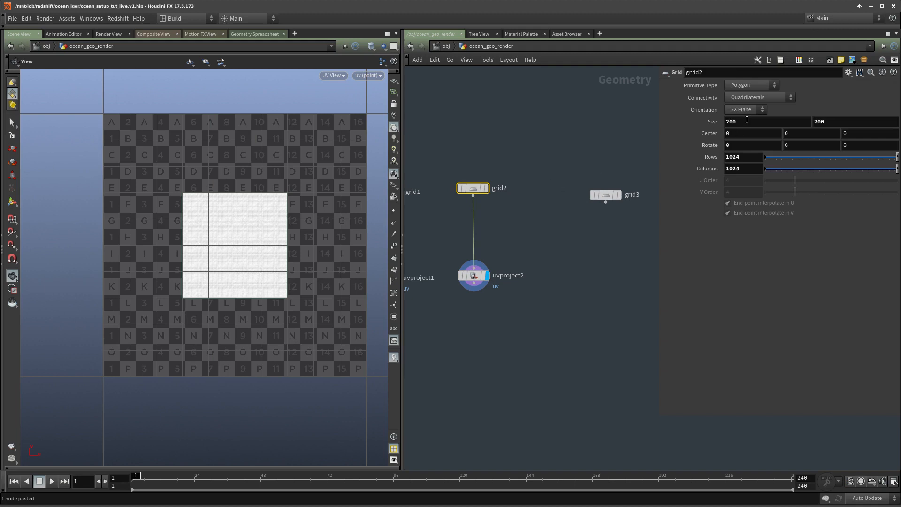
{"action": "left_click_drag", "start_coordinate": [746, 121], "coordinate": [673, 118]}
{"action": "type", "text": "500"}
{"action": "key", "text": "Tab"}
{"action": "type", "text": "500"}
{"action": "key", "text": "Return"}
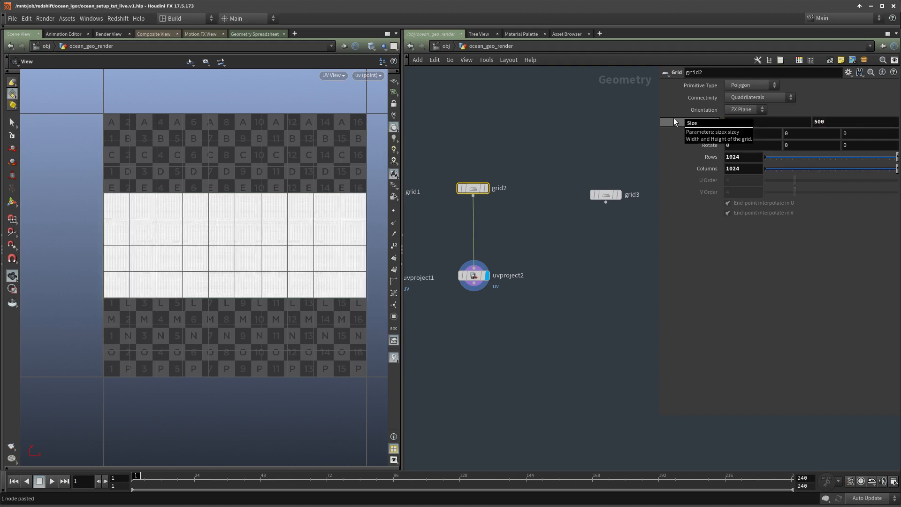
Step: Check uvproject2's projection scale values against the UV tile coverage
{"action": "middle_click_drag", "start_coordinate": [527, 302], "coordinate": [531, 271]}
{"action": "left_click", "coordinate": [477, 246]}
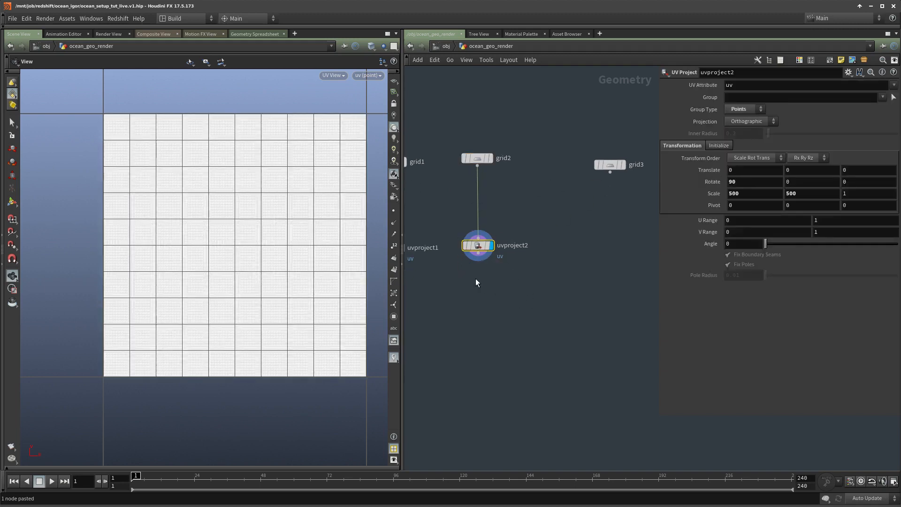
{"action": "middle_click_drag", "start_coordinate": [493, 321], "coordinate": [494, 308]}
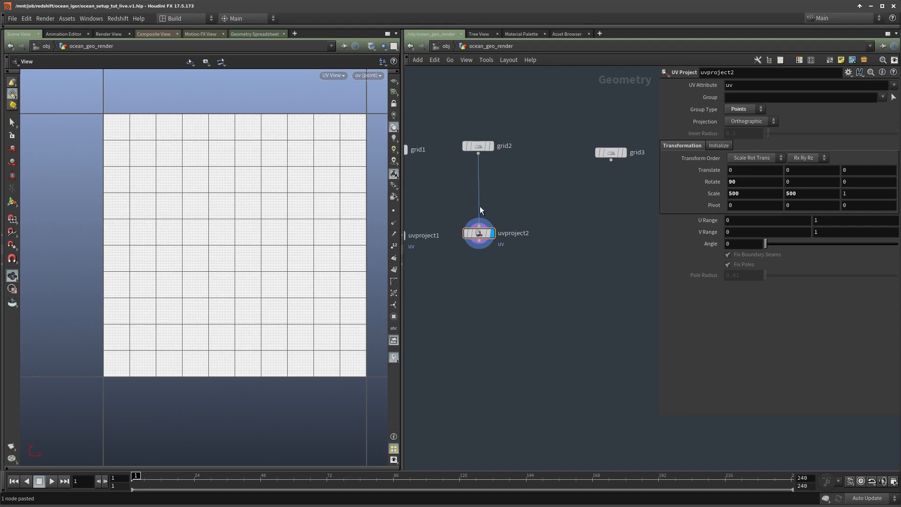
{"action": "left_click_drag", "start_coordinate": [751, 195], "coordinate": [692, 193]}
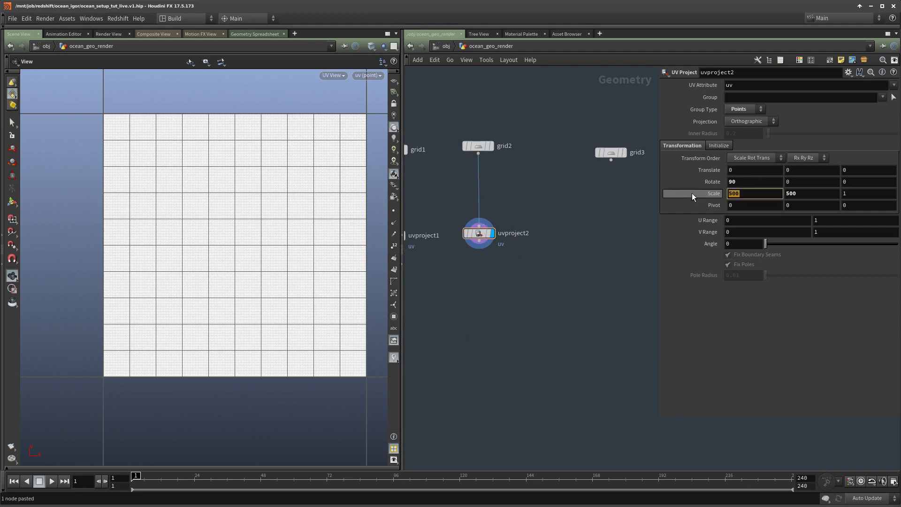
{"action": "left_click", "coordinate": [682, 319]}
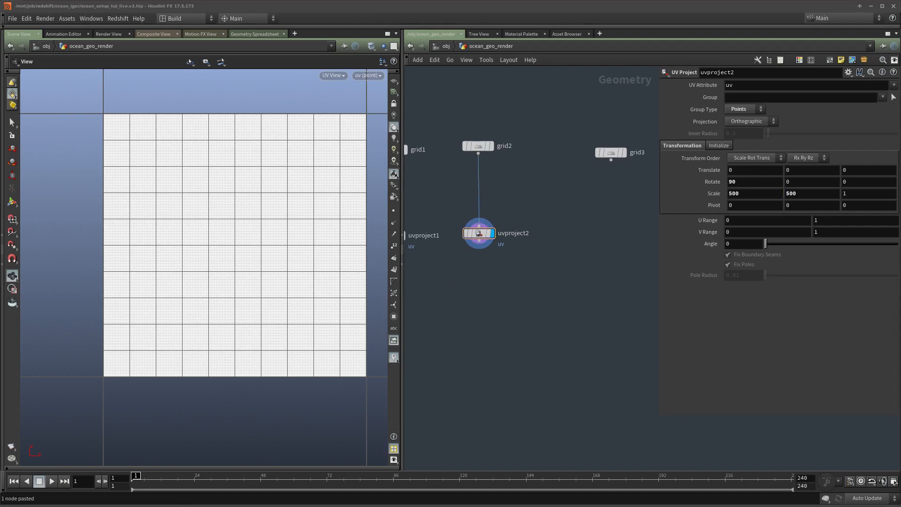
Step: Switch to the Calculator, place it over the UV view and divide 500 by 200
{"action": "left_click_drag", "start_coordinate": [492, 300], "coordinate": [106, 274]}
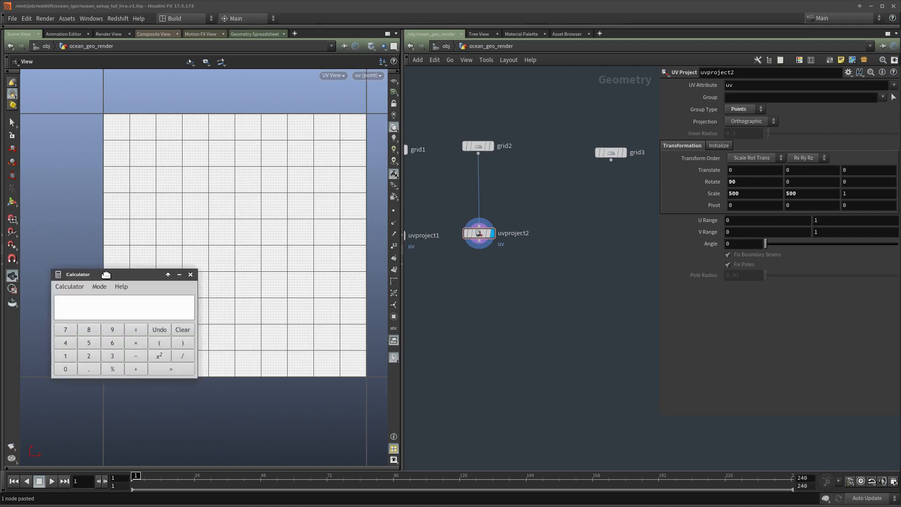
{"action": "middle_click_drag", "start_coordinate": [562, 299], "coordinate": [566, 304]}
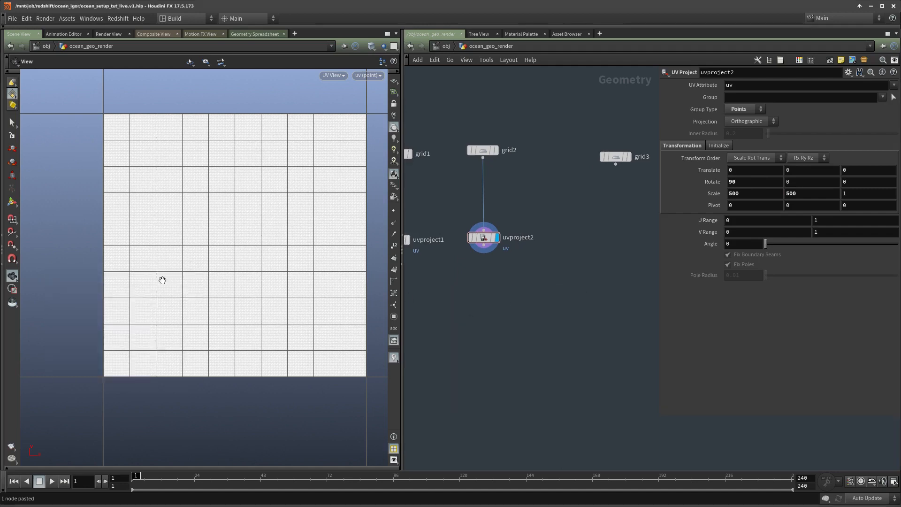
{"action": "key", "text": "alt+Tab"}
{"action": "left_click_drag", "start_coordinate": [134, 274], "coordinate": [133, 261]}
{"action": "type", "text": "500"}
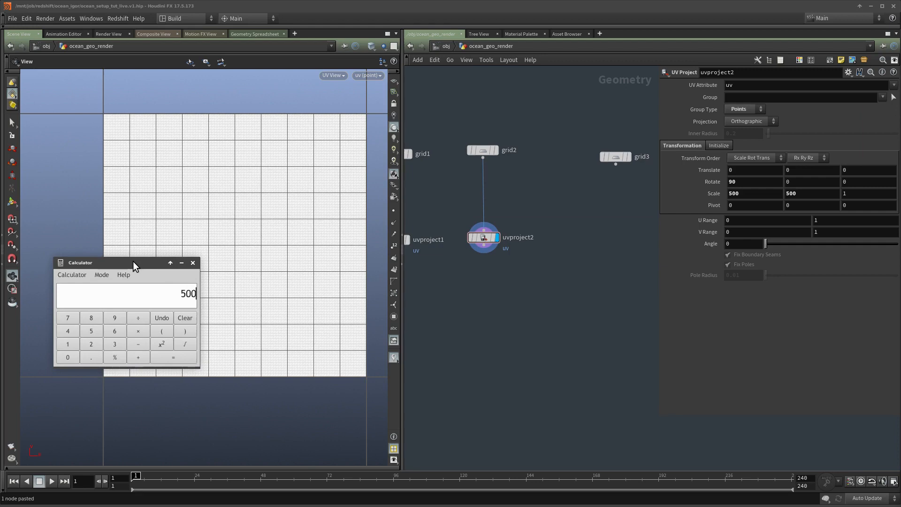
{"action": "type", "text": "/200"}
{"action": "key", "text": "Return"}
Step: Divide 500 by 125 in the Calculator, then return to Houdini and select uvproject2
{"action": "key", "text": "ctrl+a"}
{"action": "type", "text": "500/"}
{"action": "type", "text": "125"}
{"action": "key", "text": "Return"}
{"action": "double_click", "coordinate": [193, 294]}
{"action": "left_click_drag", "start_coordinate": [524, 296], "coordinate": [470, 225]}
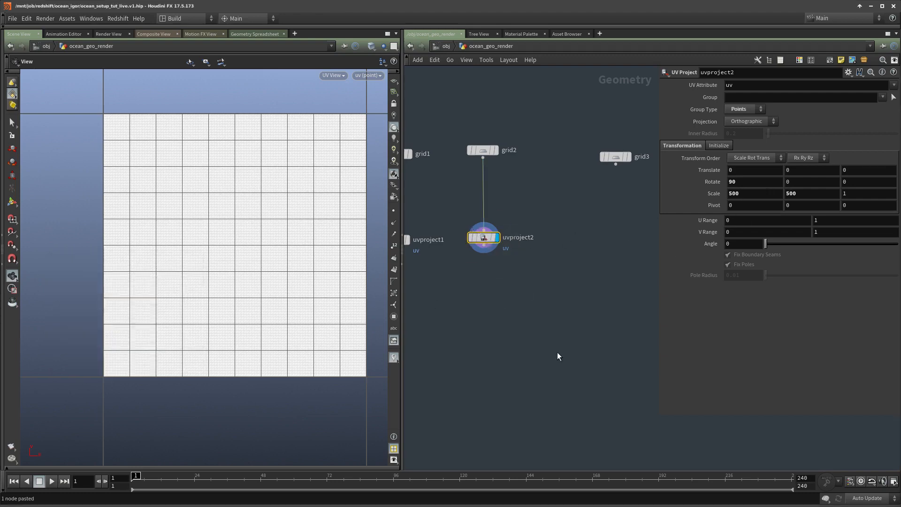
Step: Open the ocean_setup network and check the grid size of the mid_layer1 ocean spectrum
{"action": "middle_click_drag", "start_coordinate": [546, 352], "coordinate": [536, 374]}
{"action": "key", "text": "u"}
{"action": "scroll", "coordinate": [531, 319], "scroll_direction": "up", "scroll_amount": 3}
{"action": "double_click", "coordinate": [497, 301]}
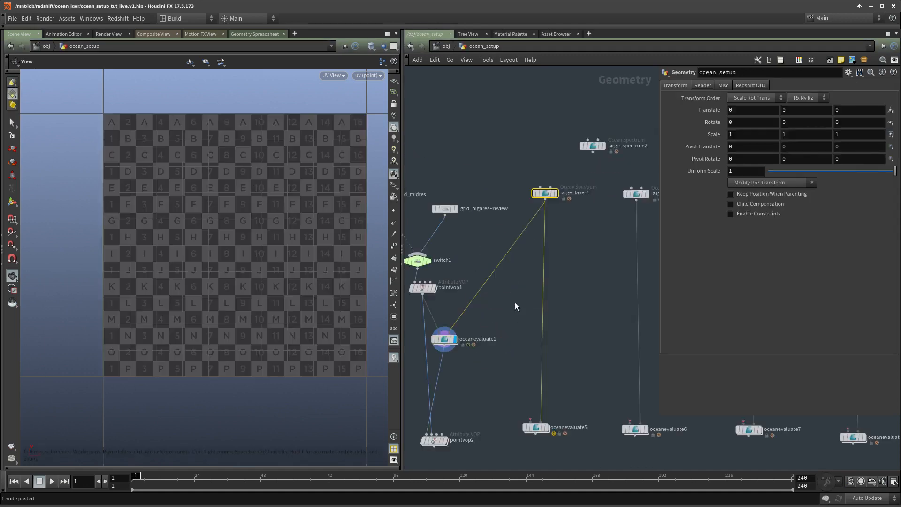
{"action": "scroll", "coordinate": [581, 309], "scroll_direction": "up", "scroll_amount": 3}
{"action": "middle_click_drag", "start_coordinate": [580, 308], "coordinate": [445, 334]}
{"action": "scroll", "coordinate": [531, 393], "scroll_direction": "down", "scroll_amount": 6}
{"action": "scroll", "coordinate": [590, 275], "scroll_direction": "up", "scroll_amount": 3}
{"action": "left_click", "coordinate": [590, 306]}
{"action": "middle_click_drag", "start_coordinate": [610, 323], "coordinate": [542, 318]}
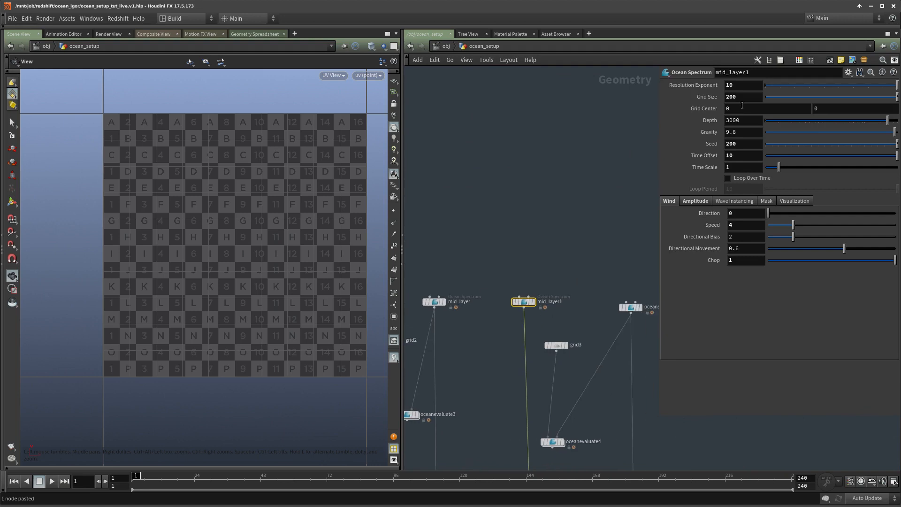
Step: Check the grid size of the oceanspectrum1 node
{"action": "middle_click_drag", "start_coordinate": [606, 246], "coordinate": [517, 221]}
{"action": "left_click", "coordinate": [541, 282]}
{"action": "left_click_drag", "start_coordinate": [738, 99], "coordinate": [694, 97]}
{"action": "left_click", "coordinate": [604, 161]}
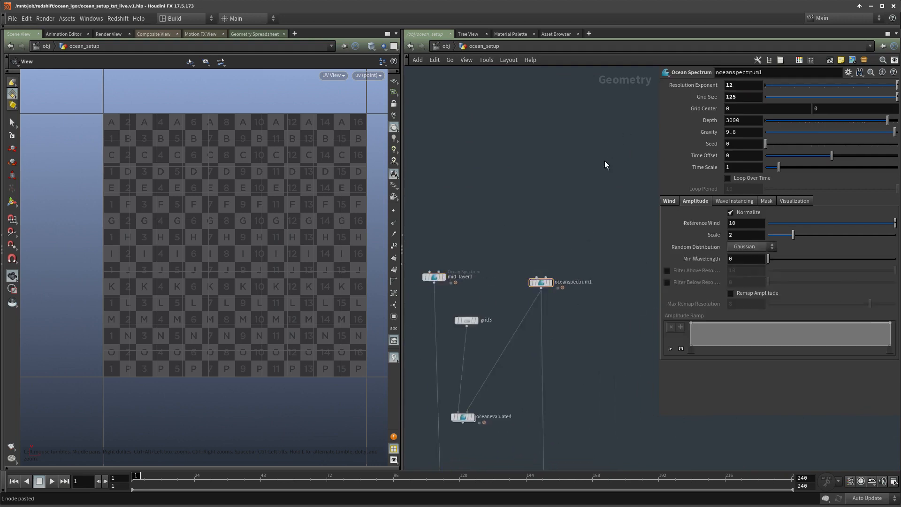
{"action": "middle_click_drag", "start_coordinate": [600, 180], "coordinate": [604, 166]}
Step: Return to the ocean_geo_render network and show the grid in the perspective view
{"action": "key", "text": "u"}
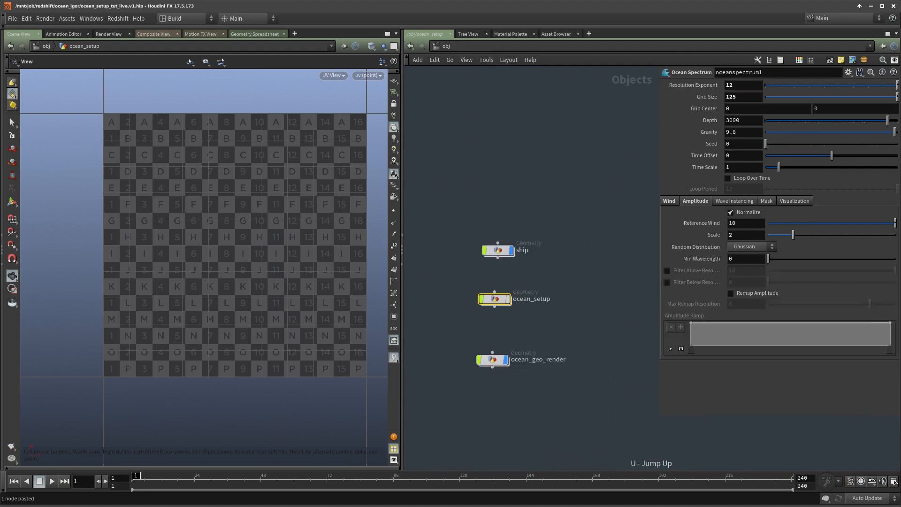
{"action": "scroll", "coordinate": [533, 287], "scroll_direction": "down", "scroll_amount": 2}
{"action": "middle_click_drag", "start_coordinate": [535, 328], "coordinate": [575, 274]}
{"action": "scroll", "coordinate": [575, 274], "scroll_direction": "up", "scroll_amount": 3}
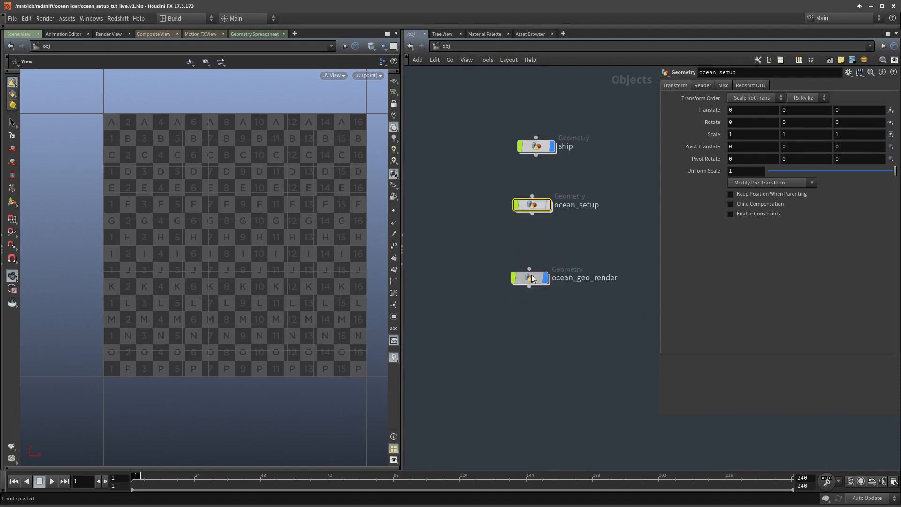
{"action": "double_click", "coordinate": [531, 276]}
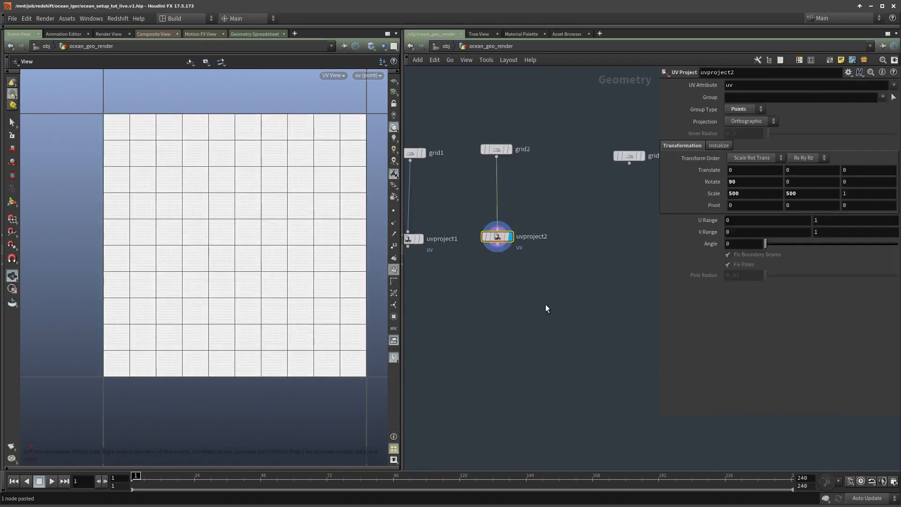
{"action": "key", "text": "space+1"}
{"action": "left_click_drag", "start_coordinate": [220, 273], "coordinate": [222, 307]}
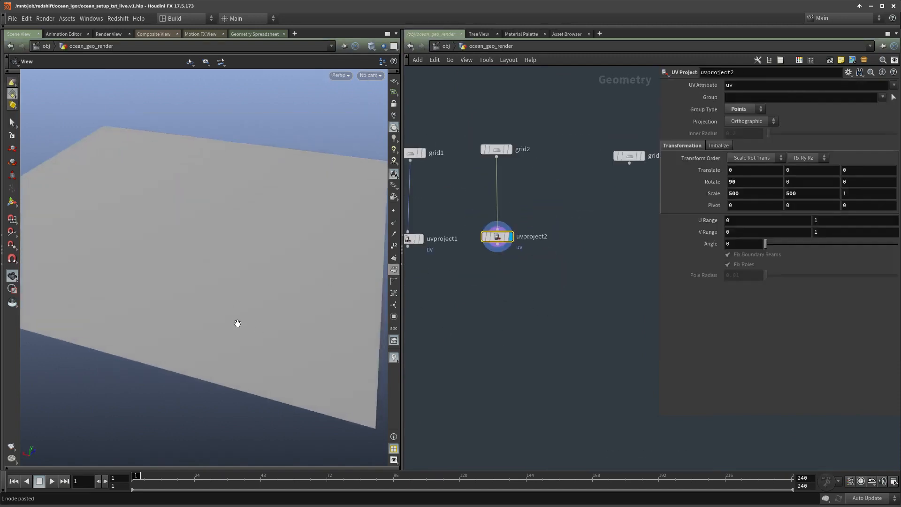
Step: Add a Point VOP node beneath uvproject2, connected to its output
{"action": "middle_click_drag", "start_coordinate": [506, 294], "coordinate": [510, 274]}
{"action": "left_click", "coordinate": [510, 274]}
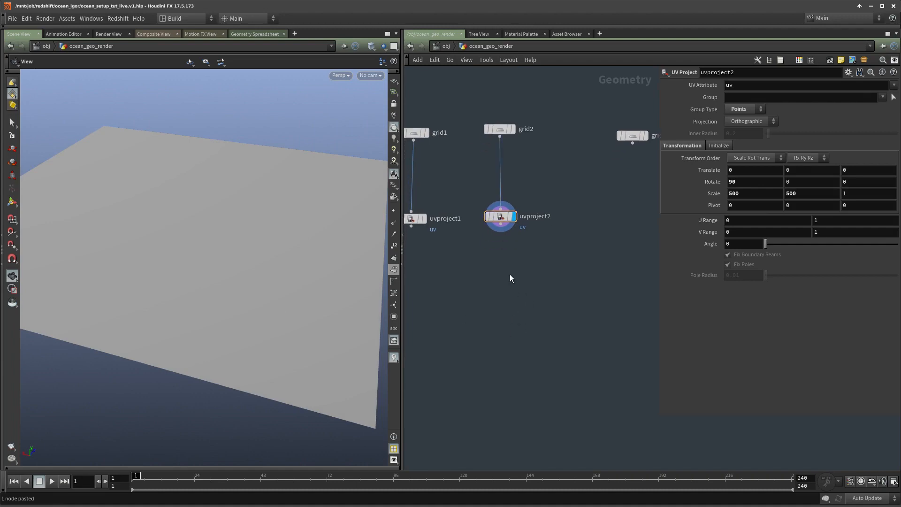
{"action": "key", "text": "Tab"}
{"action": "type", "text": "pointw"}
{"action": "key", "text": "Return"}
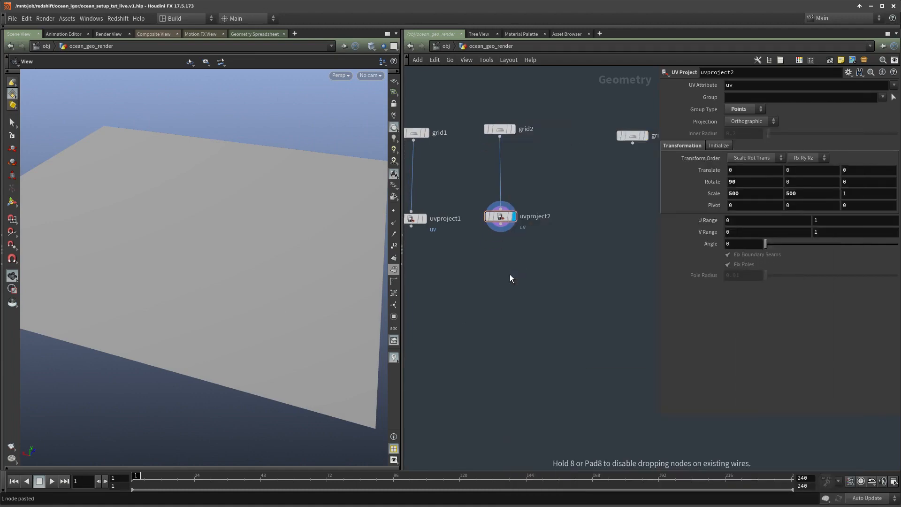
{"action": "left_click", "coordinate": [510, 274]}
Step: Rename the Point VOP node to ocn_large_disp and move it slightly lower
{"action": "double_click", "coordinate": [549, 275]}
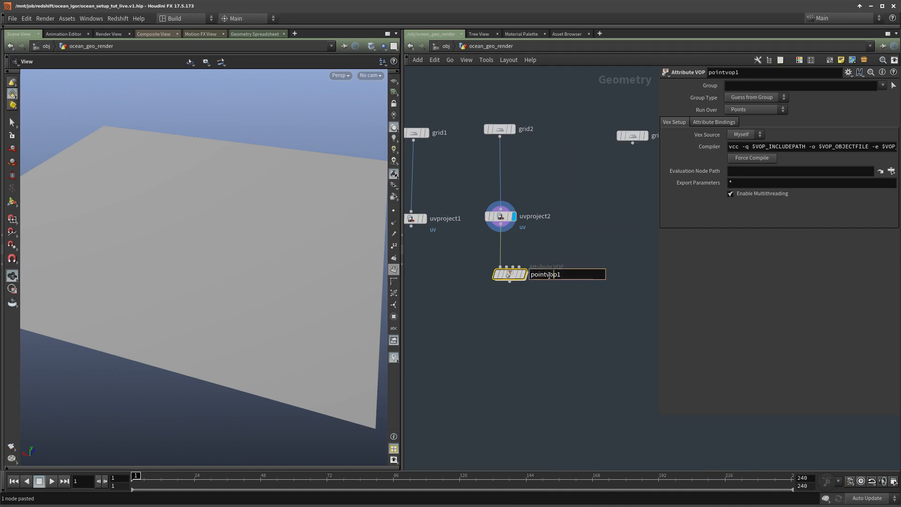
{"action": "double_click", "coordinate": [549, 275]}
{"action": "type", "text": "ocn_large_disp"}
{"action": "key", "text": "Return"}
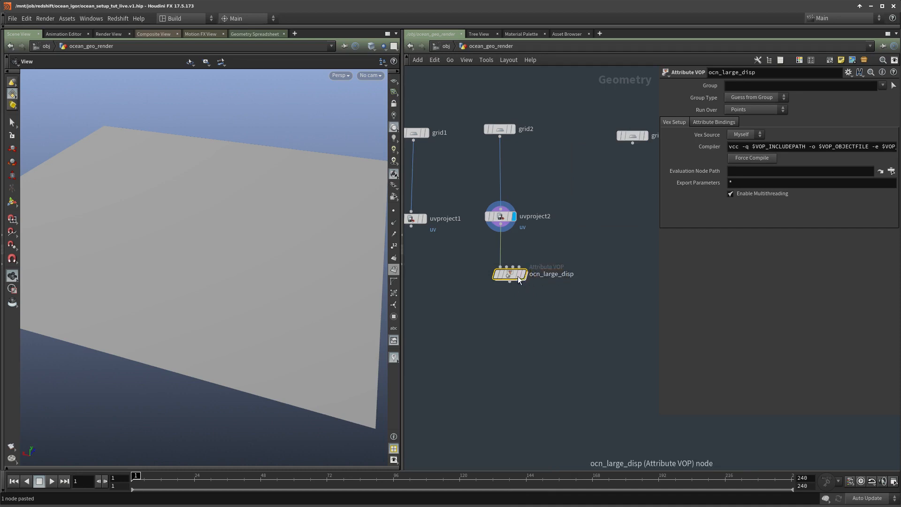
{"action": "left_click_drag", "start_coordinate": [515, 276], "coordinate": [515, 300]}
Step: Open the ocn_large_disp network and add a Color Map node between the global input and output nodes
{"action": "double_click", "coordinate": [516, 301]}
{"action": "key", "text": "Tab"}
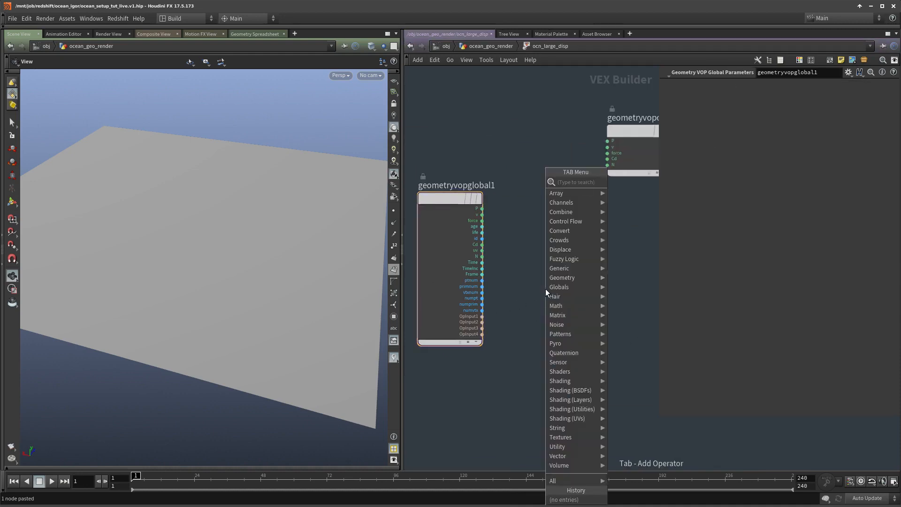
{"action": "type", "text": "colorm"}
{"action": "left_click", "coordinate": [545, 289]}
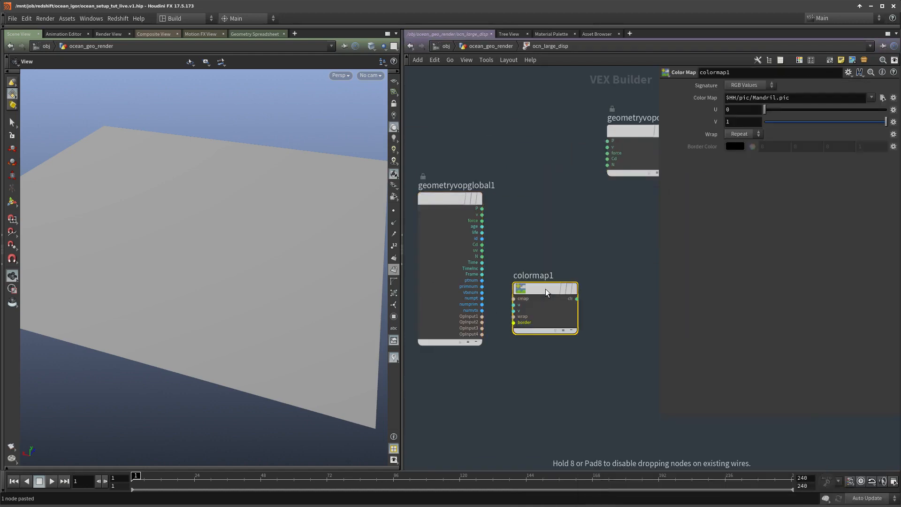
{"action": "left_click_drag", "start_coordinate": [545, 289], "coordinate": [614, 289]}
{"action": "key", "text": "Tab"}
{"action": "type", "text": "vec"}
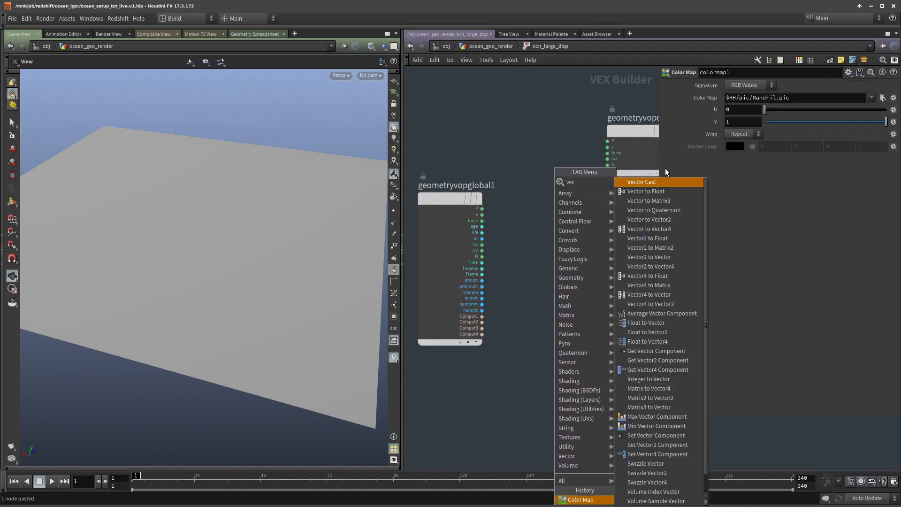
{"action": "key", "text": "BackSpace"}
{"action": "key", "text": "BackSpace"}
{"action": "key", "text": "BackSpace"}
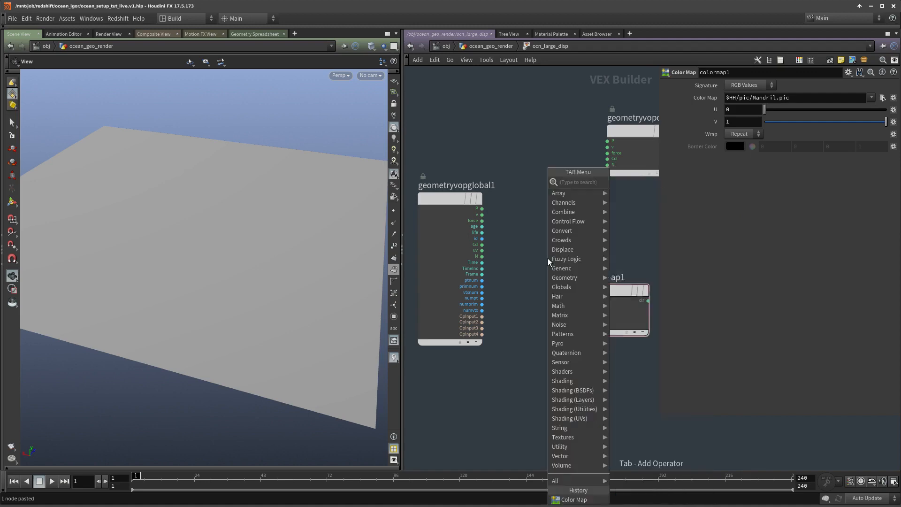
{"action": "type", "text": "vector"}
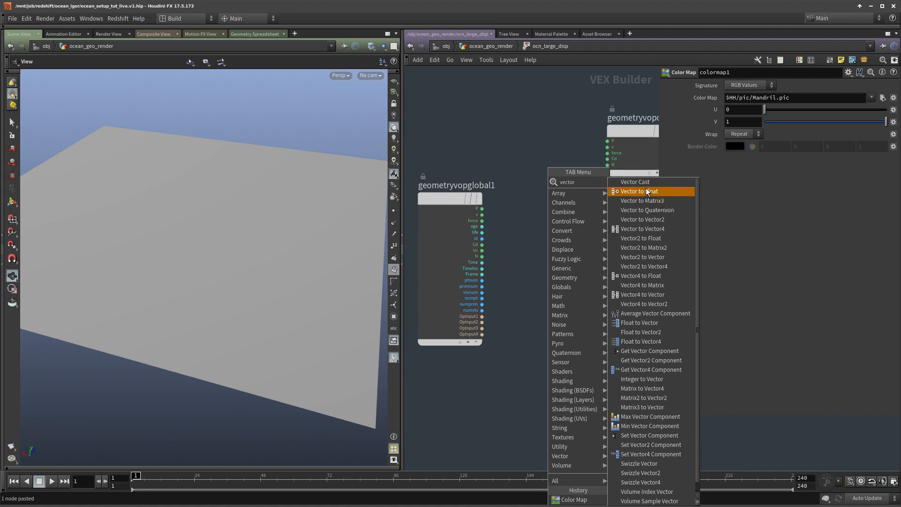
{"action": "left_click", "coordinate": [648, 238]}
{"action": "left_click", "coordinate": [571, 253]}
{"action": "left_click_drag", "start_coordinate": [482, 256], "coordinate": [539, 258]}
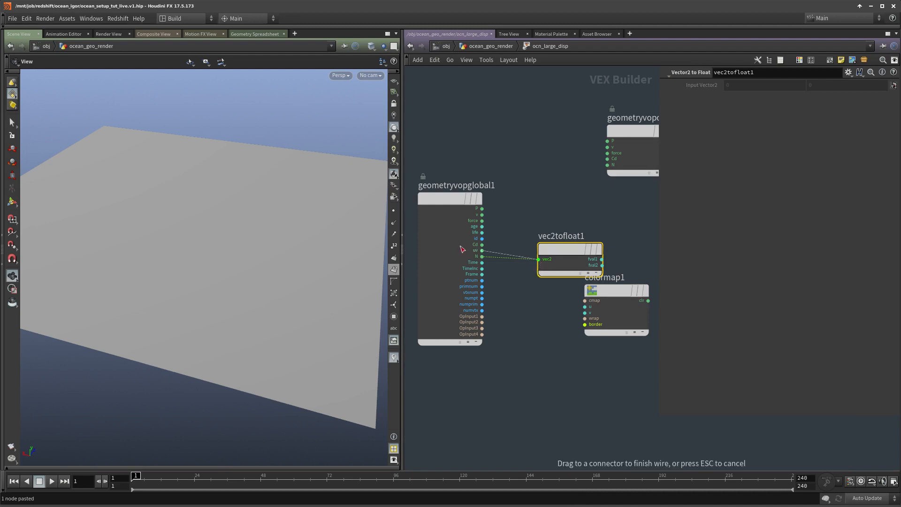
{"action": "left_click_drag", "start_coordinate": [460, 246], "coordinate": [461, 247]}
{"action": "left_click_drag", "start_coordinate": [610, 291], "coordinate": [637, 288]}
{"action": "middle_click_drag", "start_coordinate": [559, 316], "coordinate": [551, 317]}
{"action": "key", "text": "ctrl+x"}
Step: Add a Vector to Float node fed by the global uv output, wiring fval1 and fval2 to colormap1's u and v
{"action": "key", "text": "Tab"}
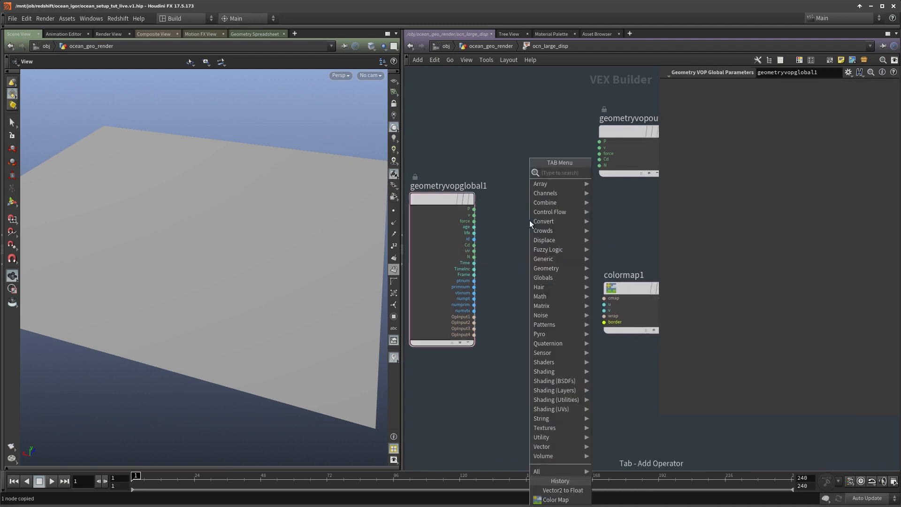
{"action": "mouse_move", "coordinate": [539, 221]}
{"action": "left_click", "coordinate": [625, 181]}
{"action": "left_click", "coordinate": [516, 280]}
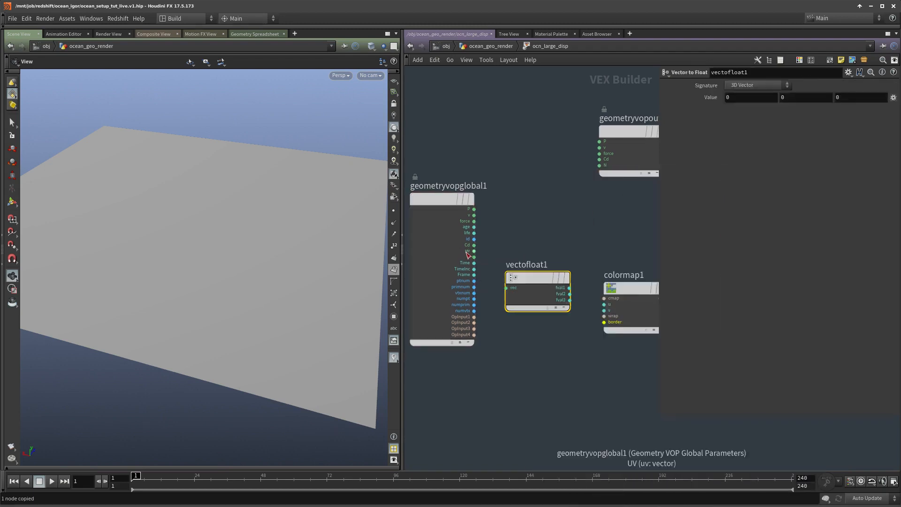
{"action": "left_click_drag", "start_coordinate": [467, 254], "coordinate": [506, 287]}
{"action": "left_click_drag", "start_coordinate": [600, 301], "coordinate": [563, 293]}
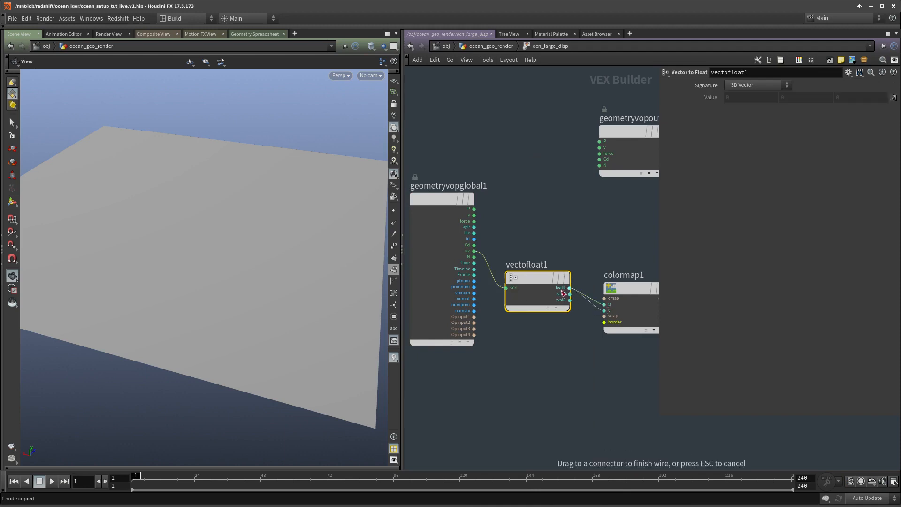
{"action": "left_click", "coordinate": [569, 293]}
Step: Promote colormap1's cmap input as a parameter and connect its clr output to Cd on the geometry output
{"action": "scroll", "coordinate": [586, 351], "scroll_direction": "up", "scroll_amount": 2}
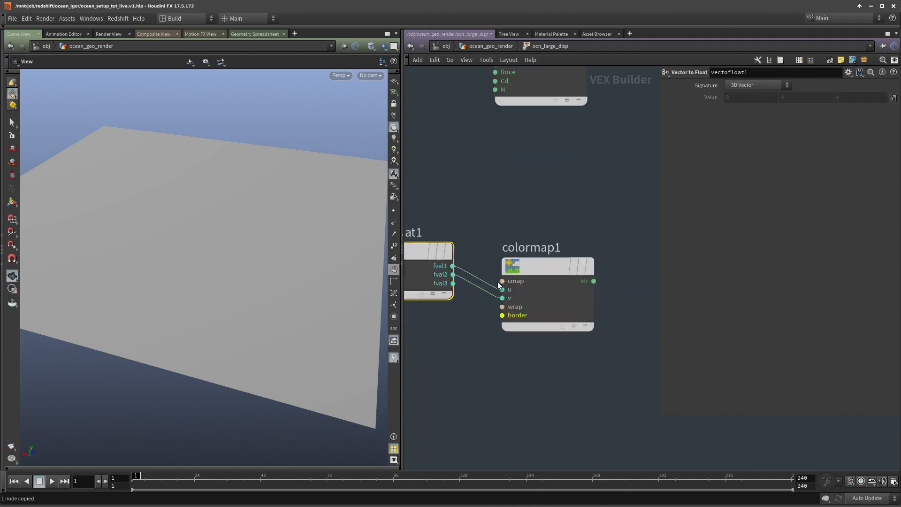
{"action": "middle_click", "coordinate": [503, 281]}
{"action": "left_click", "coordinate": [536, 286]}
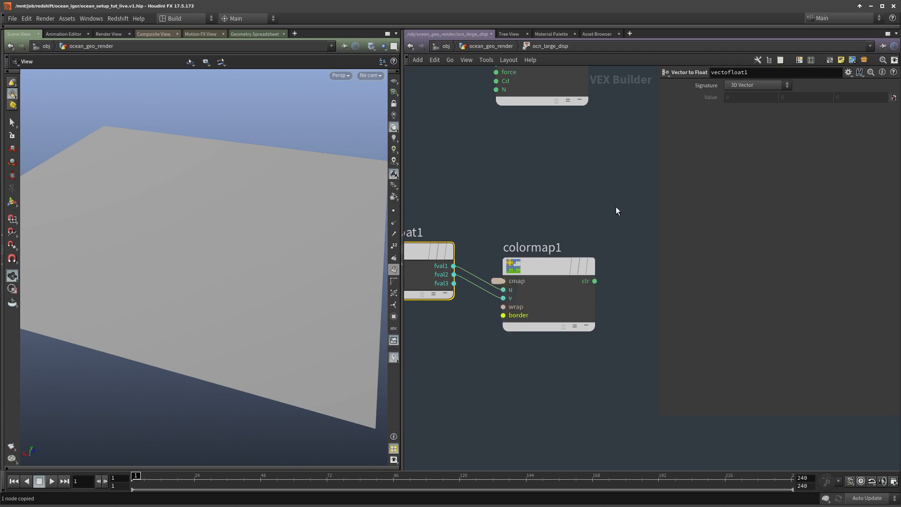
{"action": "middle_click_drag", "start_coordinate": [615, 206], "coordinate": [574, 237]}
{"action": "left_click", "coordinate": [554, 312]}
{"action": "left_click", "coordinate": [454, 111]}
{"action": "middle_click_drag", "start_coordinate": [554, 197], "coordinate": [571, 280]}
Step: Return to the ocean_geo_render network and display ocn_large_disp to check the texture projected on the grid
{"action": "key", "text": "u"}
{"action": "scroll", "coordinate": [570, 272], "scroll_direction": "down", "scroll_amount": 2}
{"action": "left_click_drag", "start_coordinate": [566, 263], "coordinate": [518, 342]}
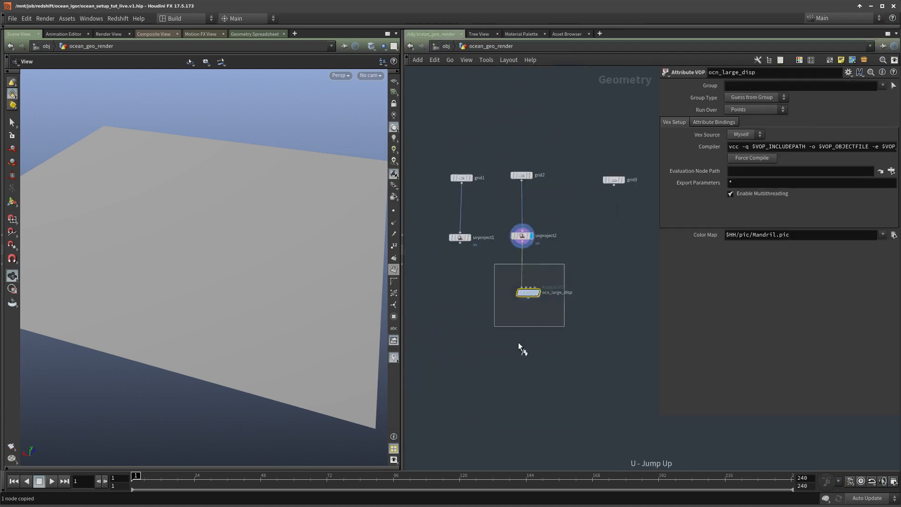
{"action": "middle_click_drag", "start_coordinate": [518, 342], "coordinate": [494, 359]}
{"action": "left_click", "coordinate": [514, 309]}
{"action": "left_click_drag", "start_coordinate": [300, 240], "coordinate": [230, 252]}
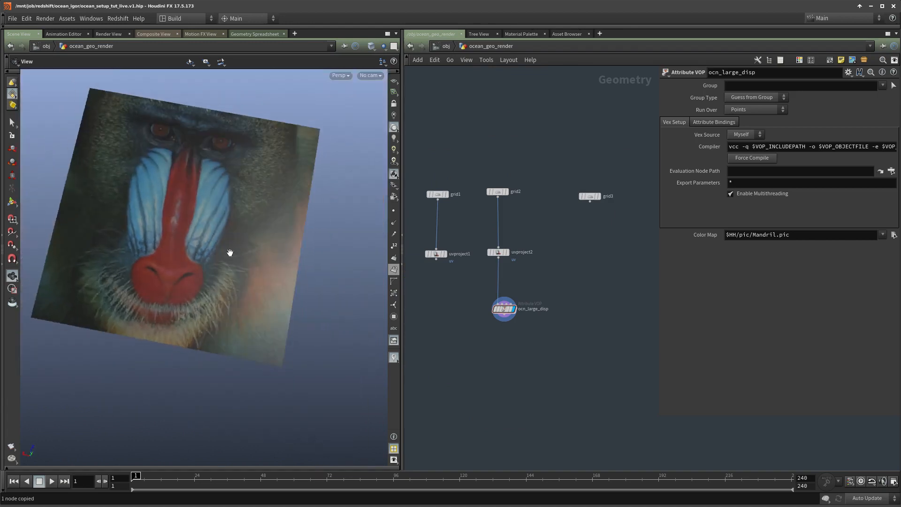
{"action": "scroll", "coordinate": [558, 304], "scroll_direction": "up", "scroll_amount": 2}
{"action": "left_click_drag", "start_coordinate": [547, 292], "coordinate": [416, 345]}
{"action": "middle_click_drag", "start_coordinate": [553, 280], "coordinate": [545, 303]}
Step: Set quickmark 2 in the ocean_setup network and quickmark 1 in the ocean_geo_render network
{"action": "key", "text": "e"}
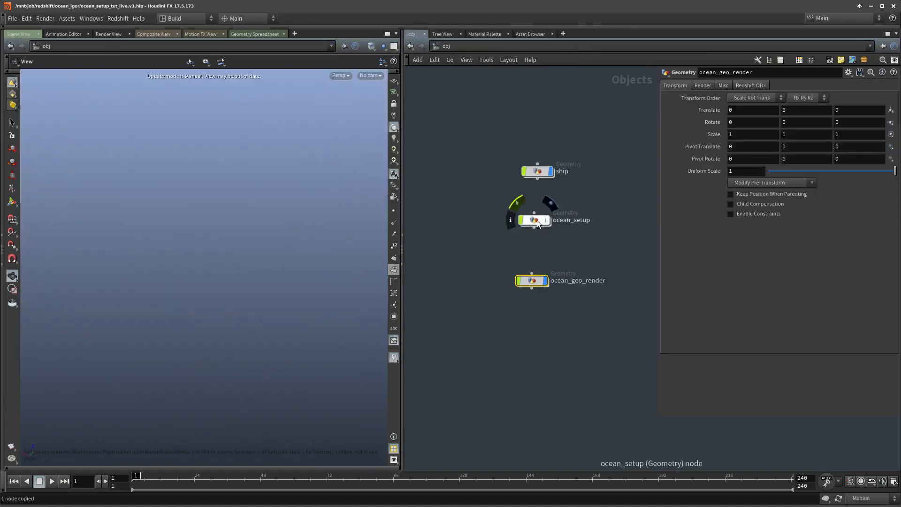
{"action": "left_click", "coordinate": [544, 269]}
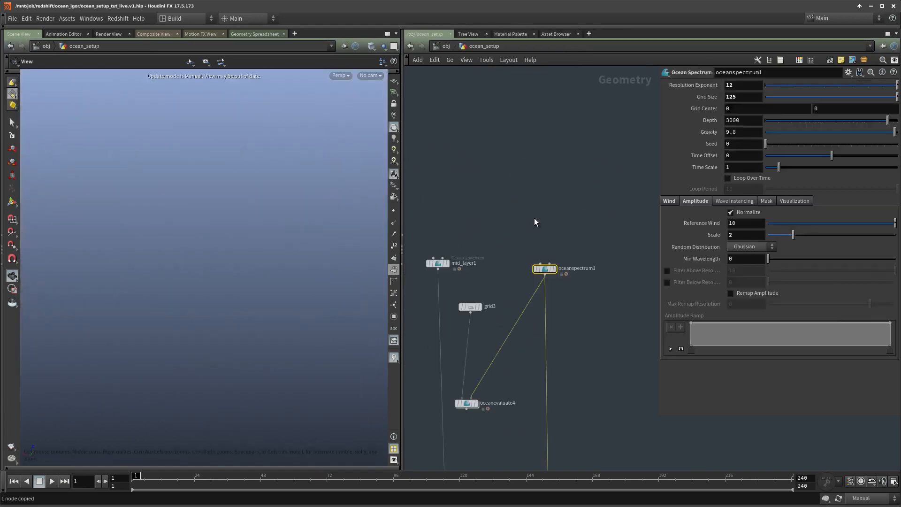
{"action": "key", "text": "ctrl+2"}
{"action": "middle_click_drag", "start_coordinate": [523, 181], "coordinate": [512, 227]}
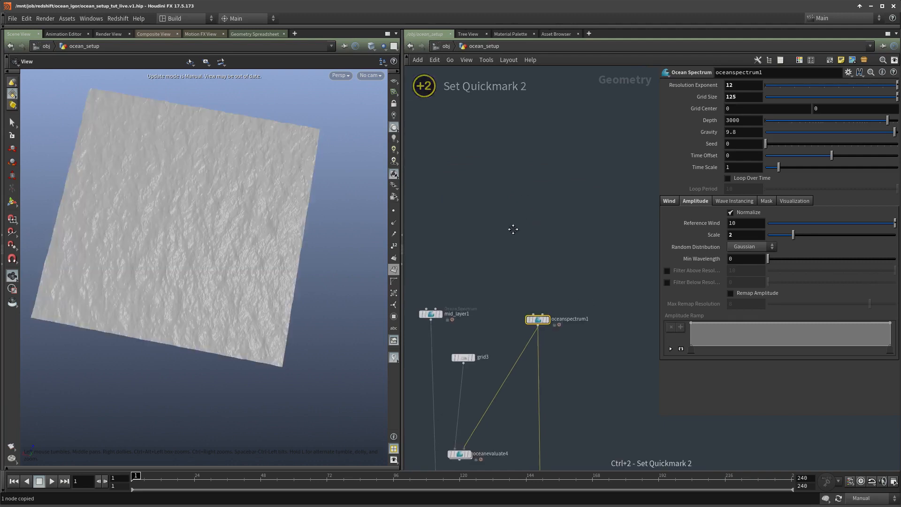
{"action": "left_click", "coordinate": [445, 45]}
{"action": "double_click", "coordinate": [533, 281]}
{"action": "key", "text": "ctrl+1"}
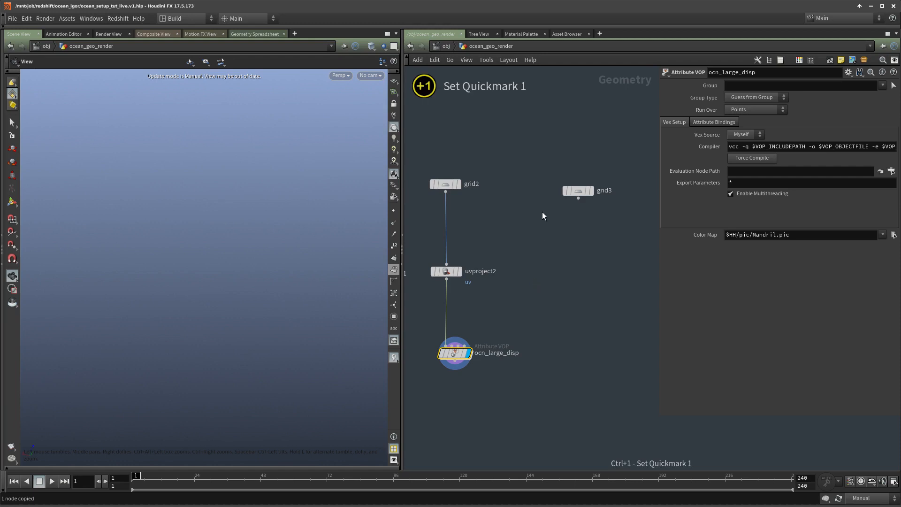
Step: Return to the ocean_setup network and copy the texture output file path of oceanevaluate5, the node fed by large_layer1
{"action": "key", "text": "2"}
{"action": "key", "text": "1"}
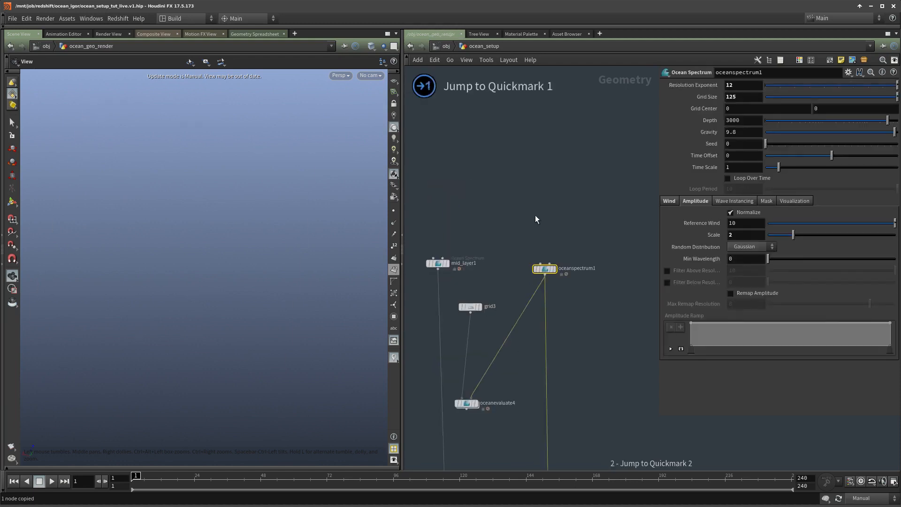
{"action": "key", "text": "2"}
{"action": "key", "text": "h"}
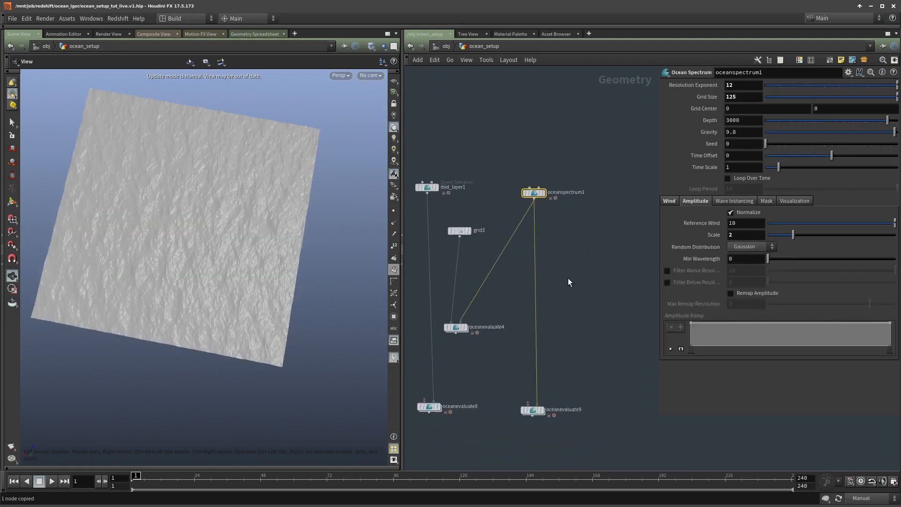
{"action": "left_click_drag", "start_coordinate": [579, 340], "coordinate": [509, 439]}
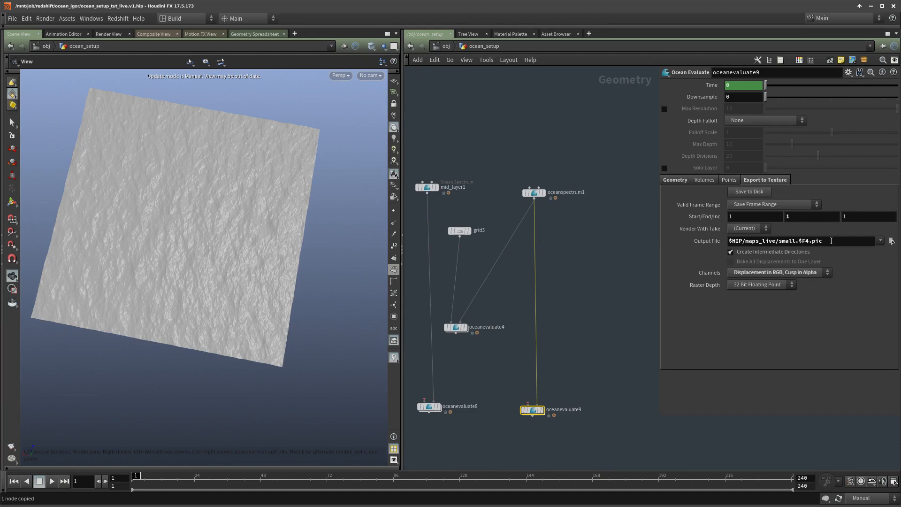
{"action": "scroll", "coordinate": [576, 278], "scroll_direction": "down", "scroll_amount": 2}
{"action": "middle_click_drag", "start_coordinate": [412, 378], "coordinate": [646, 338]}
{"action": "left_click_drag", "start_coordinate": [491, 365], "coordinate": [462, 330]}
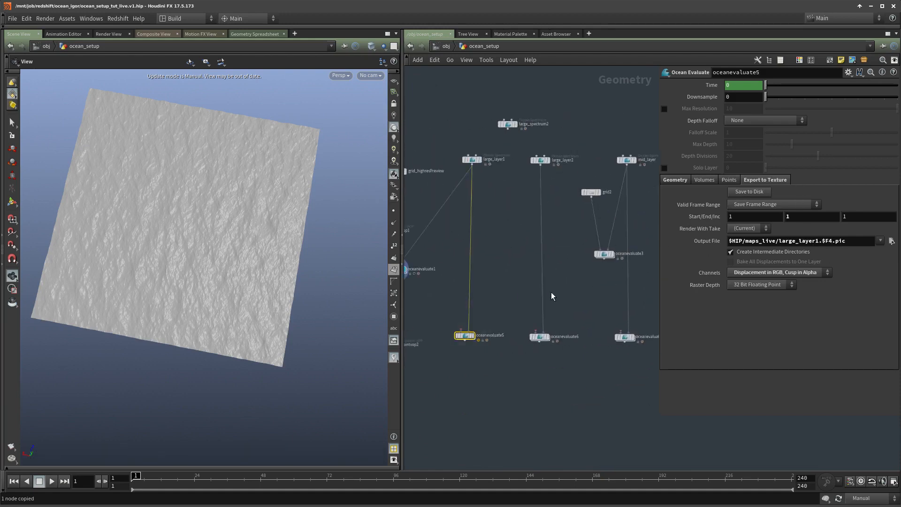
{"action": "left_click_drag", "start_coordinate": [848, 239], "coordinate": [632, 230]}
Step: Set the Color Map of ocn_large_disp in ocean_geo_render to $HIP/maps_live/large_layer1.$F4.pic and inspect the textured grid
{"action": "left_click", "coordinate": [446, 46]}
{"action": "double_click", "coordinate": [529, 280]}
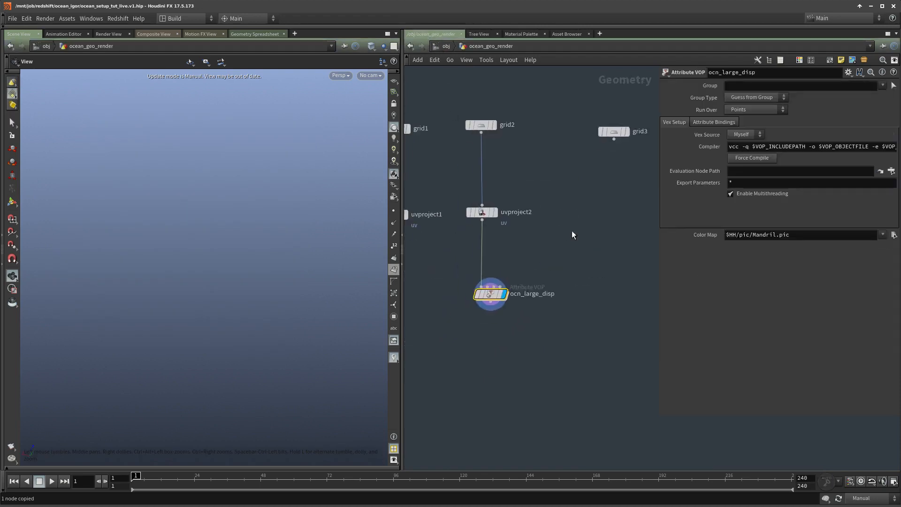
{"action": "key", "text": "ctrl+a"}
{"action": "key", "text": "ctrl+v"}
{"action": "key", "text": "Return"}
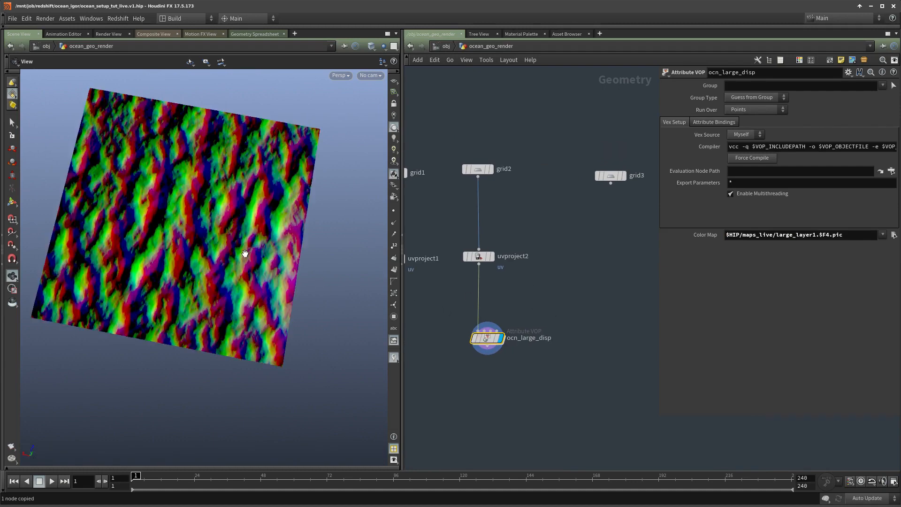
{"action": "left_click_drag", "start_coordinate": [245, 255], "coordinate": [143, 226]}
{"action": "left_click_drag", "start_coordinate": [218, 182], "coordinate": [211, 255]}
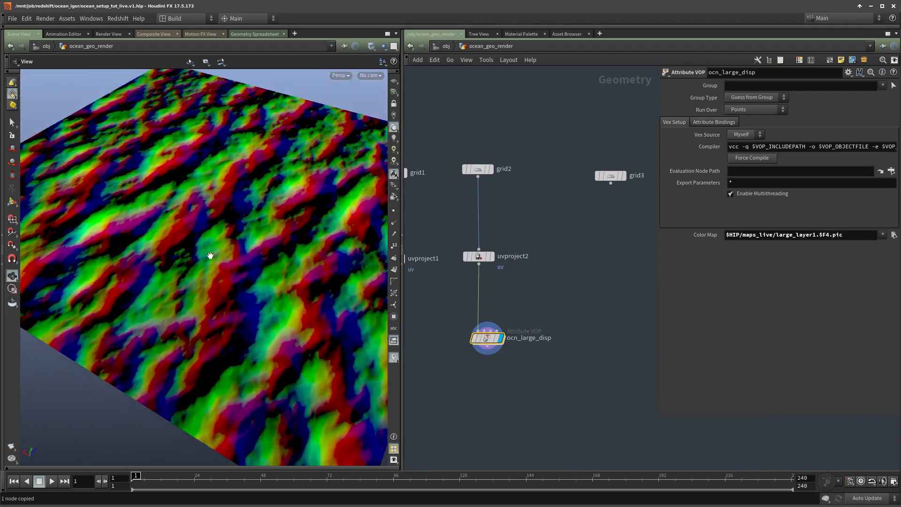
Step: Inside ocn_large_disp, add an Add node that combines the global P with colormap1's clr output
{"action": "double_click", "coordinate": [486, 343]}
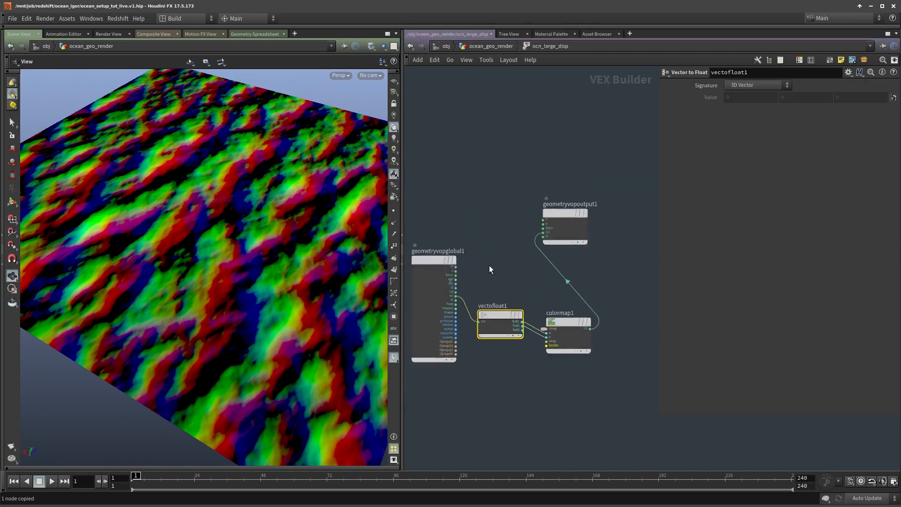
{"action": "key", "text": "Tab"}
{"action": "type", "text": "ad"}
{"action": "left_click", "coordinate": [586, 163]}
{"action": "left_click", "coordinate": [520, 261]}
{"action": "scroll", "coordinate": [458, 267], "scroll_direction": "up", "scroll_amount": 2}
{"action": "left_click", "coordinate": [534, 270]}
{"action": "left_click_drag", "start_coordinate": [507, 276], "coordinate": [623, 341]}
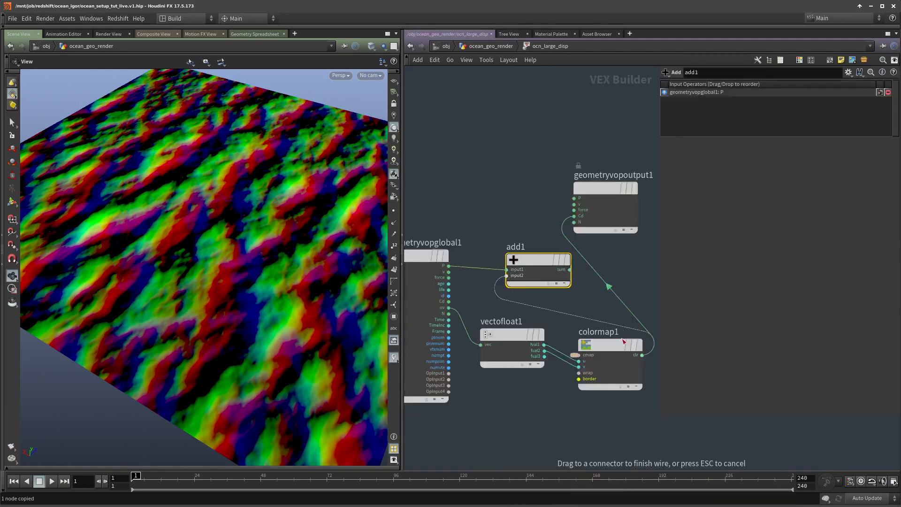
Step: Connect add1's sum to the P input of the geometry output and view the displaced grid
{"action": "left_click_drag", "start_coordinate": [569, 270], "coordinate": [643, 221]}
{"action": "scroll", "coordinate": [601, 194], "scroll_direction": "down", "scroll_amount": 2}
{"action": "middle_click_drag", "start_coordinate": [616, 241], "coordinate": [563, 238]}
{"action": "scroll", "coordinate": [563, 238], "scroll_direction": "up", "scroll_amount": 3}
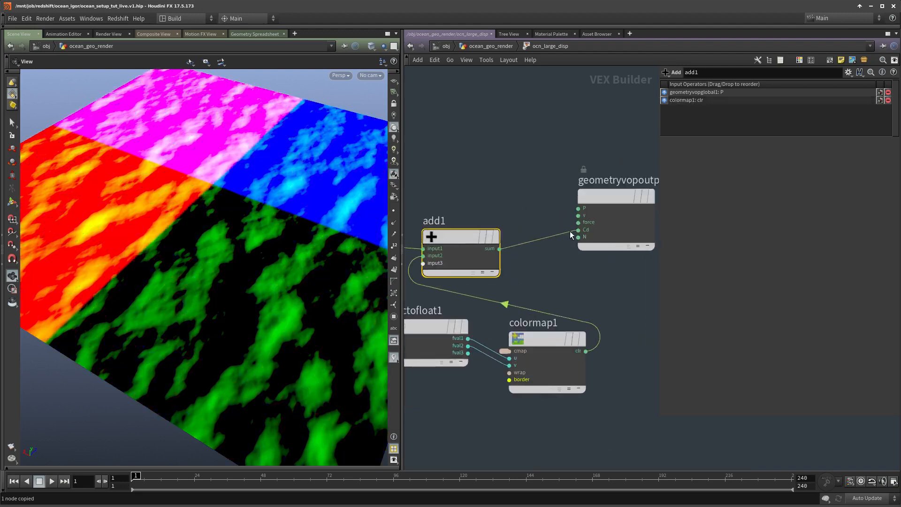
{"action": "left_click_drag", "start_coordinate": [572, 230], "coordinate": [586, 209]}
{"action": "middle_click_drag", "start_coordinate": [513, 180], "coordinate": [516, 190]}
{"action": "left_click", "coordinate": [435, 212]}
{"action": "left_click_drag", "start_coordinate": [236, 303], "coordinate": [292, 292]}
Step: Rearrange the VOP nodes, moving add1 and the geometry output to the upper right and spacing out vectofloat1 and colormap1
{"action": "scroll", "coordinate": [587, 296], "scroll_direction": "down", "scroll_amount": 5}
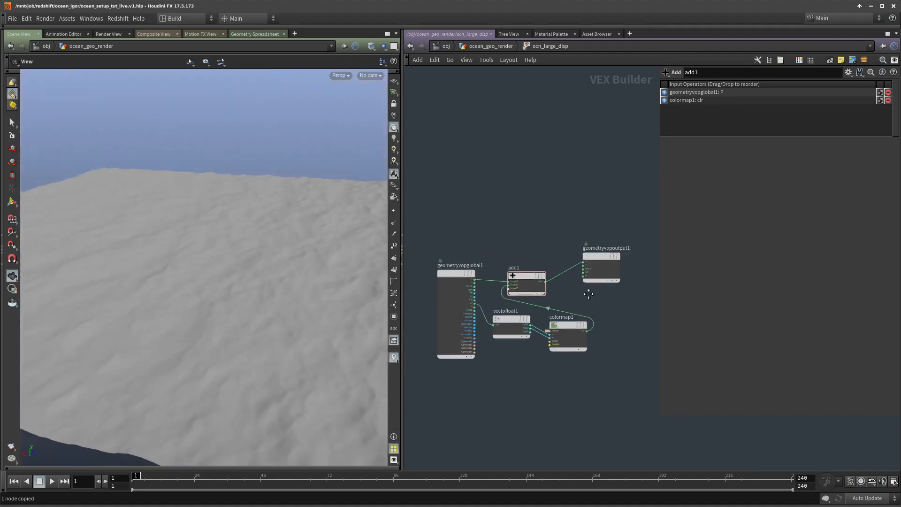
{"action": "middle_click_drag", "start_coordinate": [587, 296], "coordinate": [593, 274]}
{"action": "left_click_drag", "start_coordinate": [618, 269], "coordinate": [582, 226]}
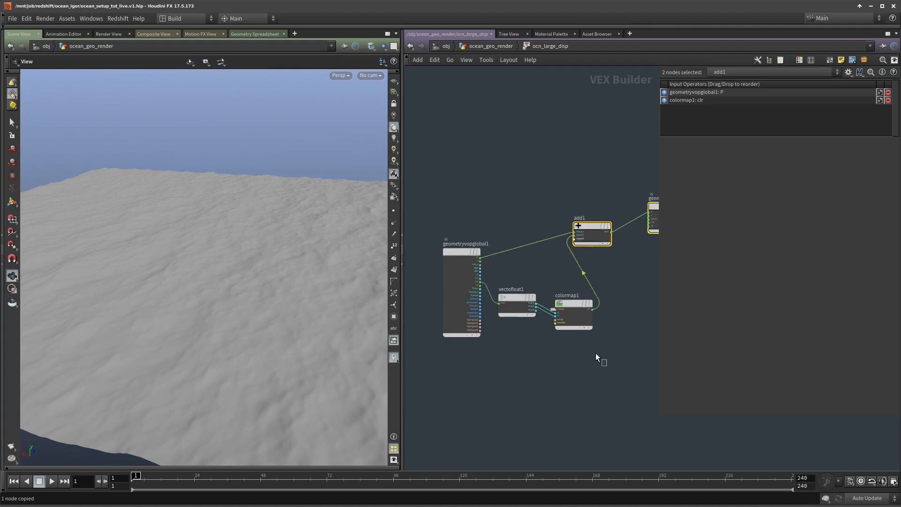
{"action": "left_click", "coordinate": [573, 322]}
{"action": "left_click_drag", "start_coordinate": [524, 307], "coordinate": [518, 332]}
{"action": "left_click_drag", "start_coordinate": [562, 304], "coordinate": [574, 321]}
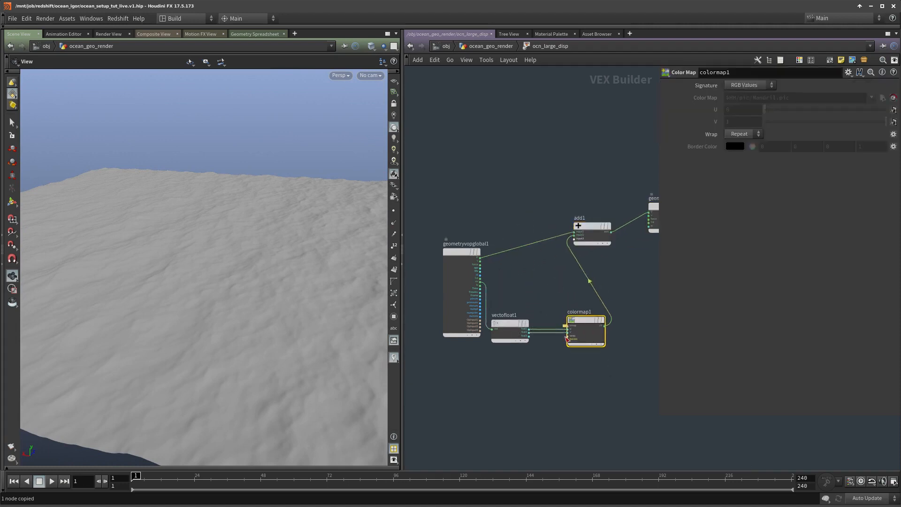
{"action": "scroll", "coordinate": [534, 261], "scroll_direction": "up", "scroll_amount": 3}
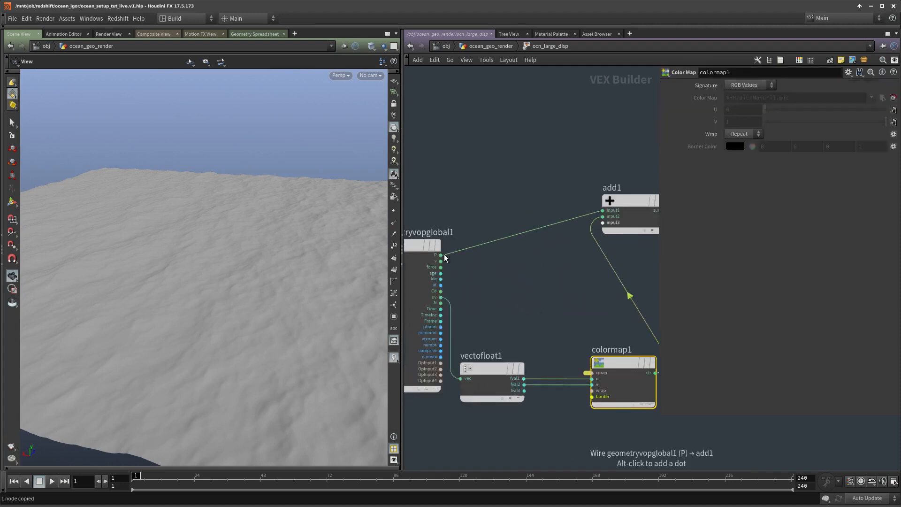
Step: Examine the displaced surface from the side and review the wiring around add1 inside ocn_large_disp
{"action": "middle_click_drag", "start_coordinate": [568, 272], "coordinate": [502, 303]}
{"action": "left_click_drag", "start_coordinate": [273, 299], "coordinate": [280, 245]}
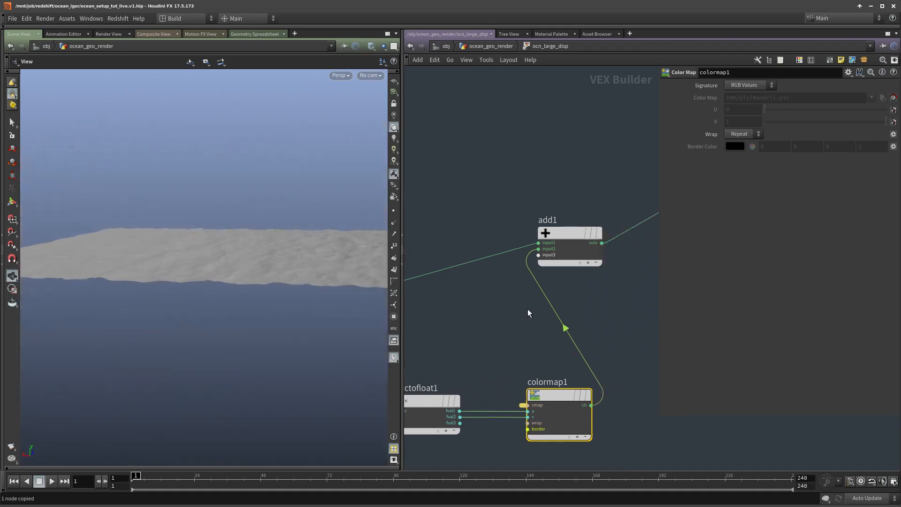
{"action": "scroll", "coordinate": [529, 312], "scroll_direction": "down", "scroll_amount": 3}
{"action": "left_click", "coordinate": [539, 257]}
{"action": "middle_click_drag", "start_coordinate": [592, 295], "coordinate": [587, 291]}
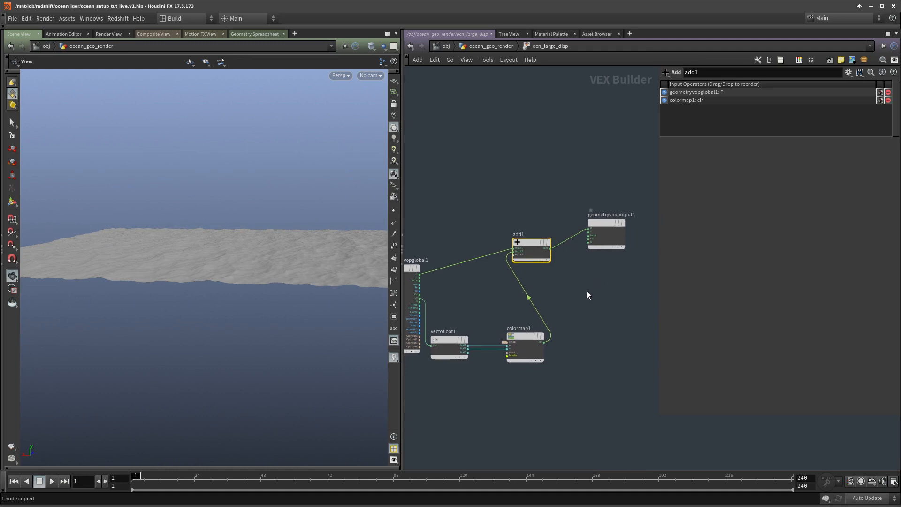
{"action": "key", "text": "u"}
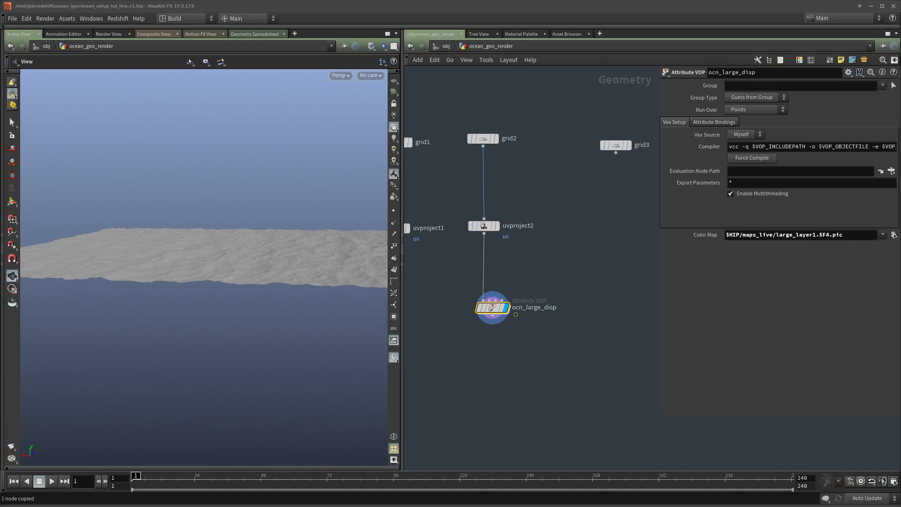
{"action": "mouse_move", "coordinate": [484, 326]}
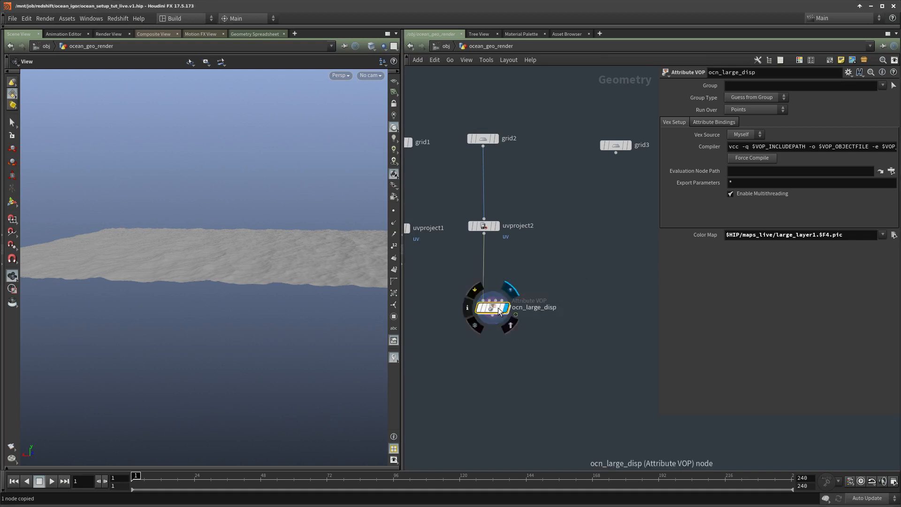
{"action": "double_click", "coordinate": [492, 308]}
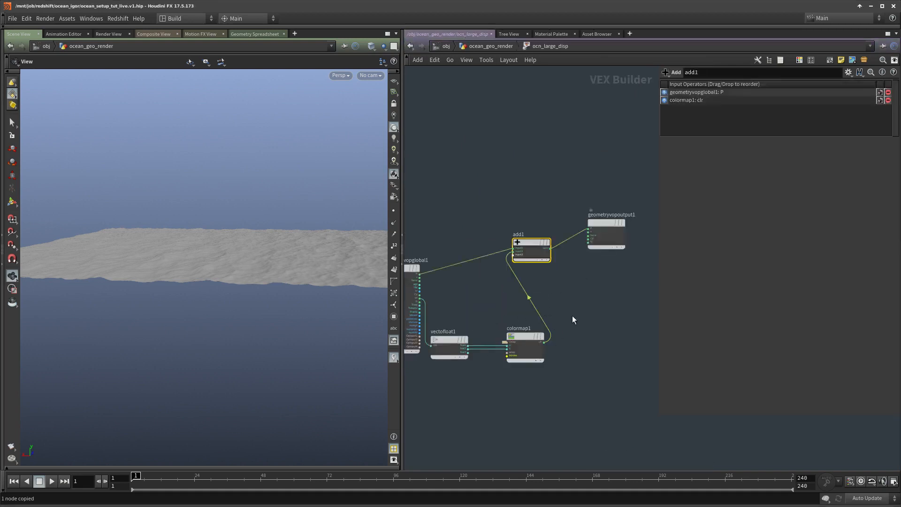
{"action": "middle_click_drag", "start_coordinate": [483, 299], "coordinate": [481, 318]}
{"action": "key", "text": "u"}
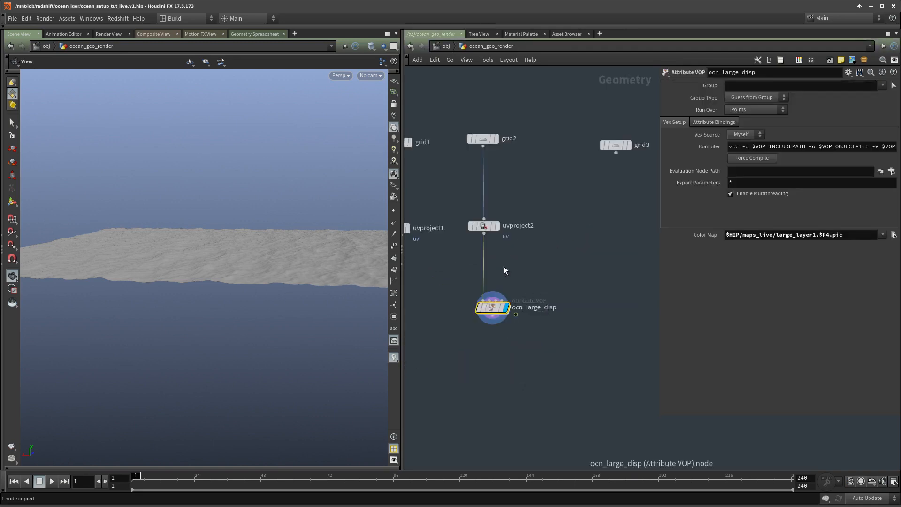
Step: Select uvproject2, display uvproject1 in the viewport and view its grid in perspective
{"action": "middle_click_drag", "start_coordinate": [503, 266], "coordinate": [508, 307]}
{"action": "left_click_drag", "start_coordinate": [524, 296], "coordinate": [461, 250]}
{"action": "middle_click_drag", "start_coordinate": [536, 233], "coordinate": [643, 218]}
{"action": "left_click", "coordinate": [519, 253]}
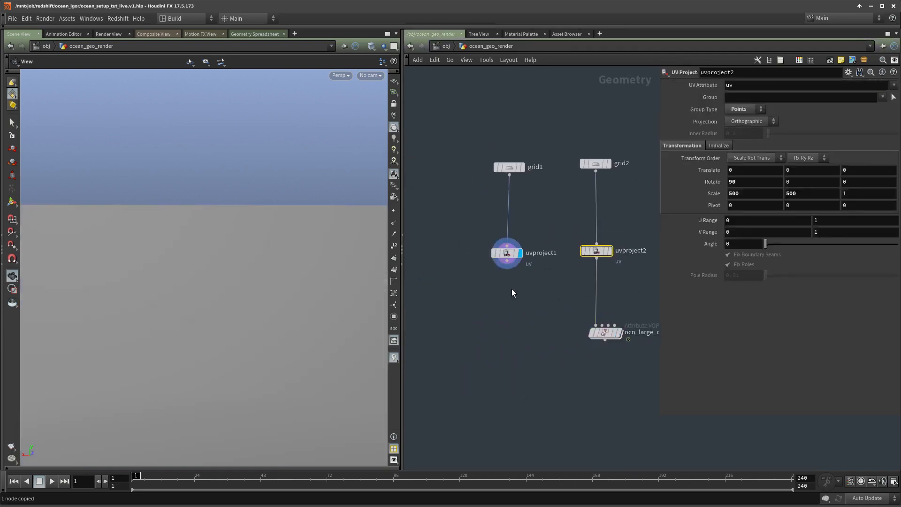
{"action": "middle_click_drag", "start_coordinate": [512, 288], "coordinate": [509, 314]}
{"action": "left_click_drag", "start_coordinate": [275, 249], "coordinate": [212, 235]}
{"action": "right_click_drag", "start_coordinate": [166, 273], "coordinate": [312, 280]}
{"action": "middle_click_drag", "start_coordinate": [586, 255], "coordinate": [575, 249]}
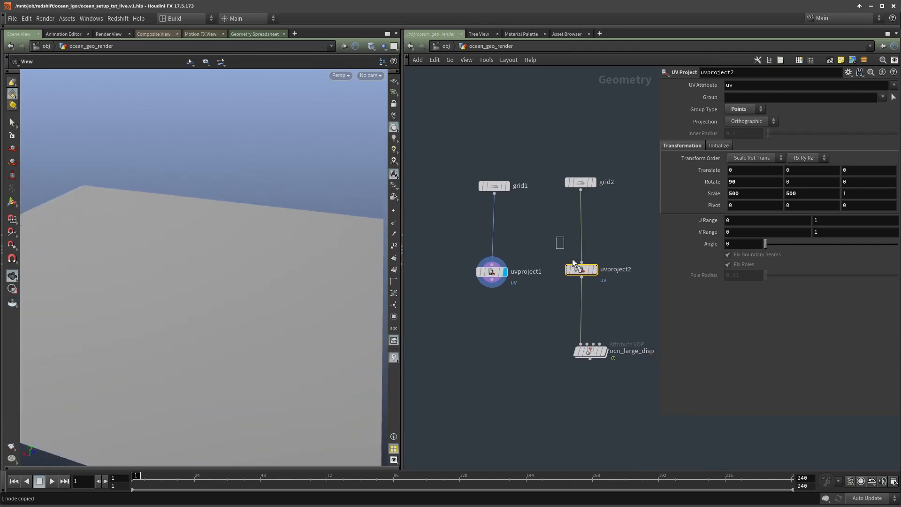
Step: Compare the uvproject2 grid with the uvproject1 grid in the viewport, ending with uvproject1 selected and displayed
{"action": "left_click", "coordinate": [595, 269]}
{"action": "right_click_drag", "start_coordinate": [178, 284], "coordinate": [115, 287]}
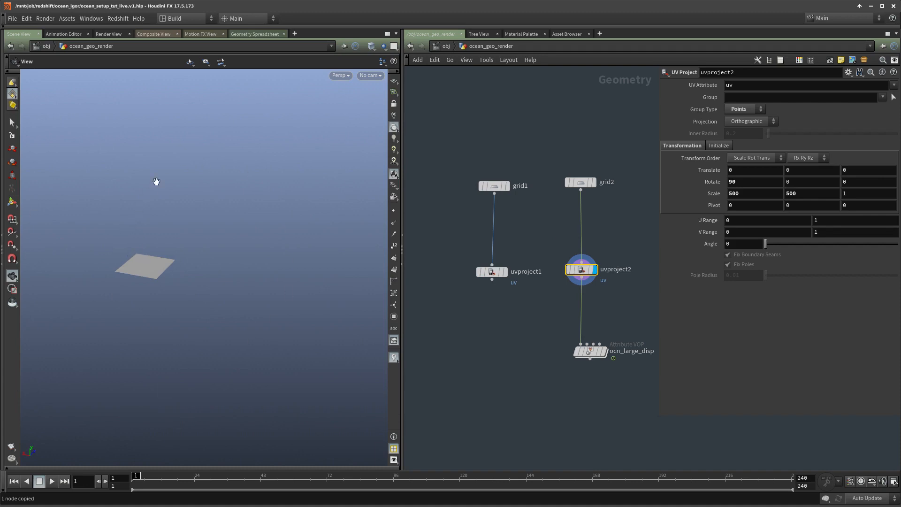
{"action": "key", "text": "r"}
{"action": "left_click_drag", "start_coordinate": [519, 313], "coordinate": [424, 249]}
{"action": "left_click_drag", "start_coordinate": [528, 235], "coordinate": [458, 312]}
{"action": "middle_click_drag", "start_coordinate": [481, 323], "coordinate": [482, 297]}
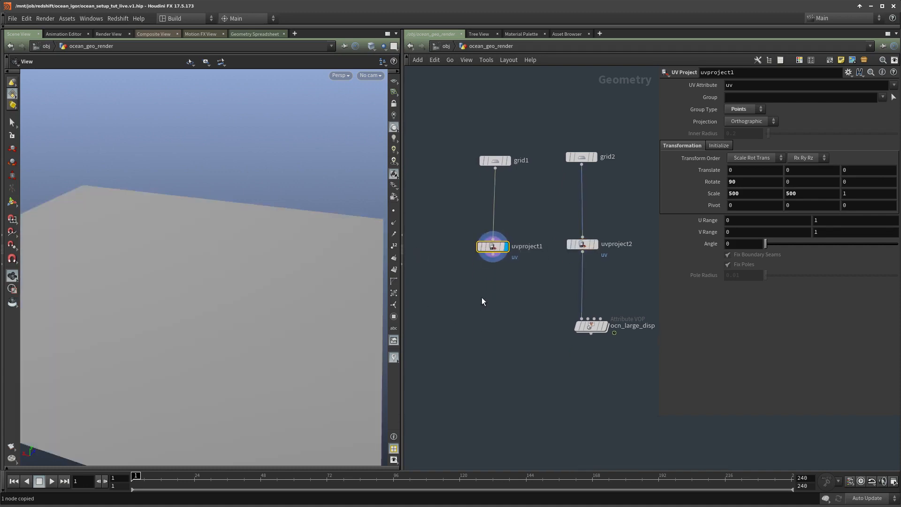
Step: Add a Point VOP named noise_large_map below uvproject1 and feed it from uvproject1's output
{"action": "key", "text": "Tab"}
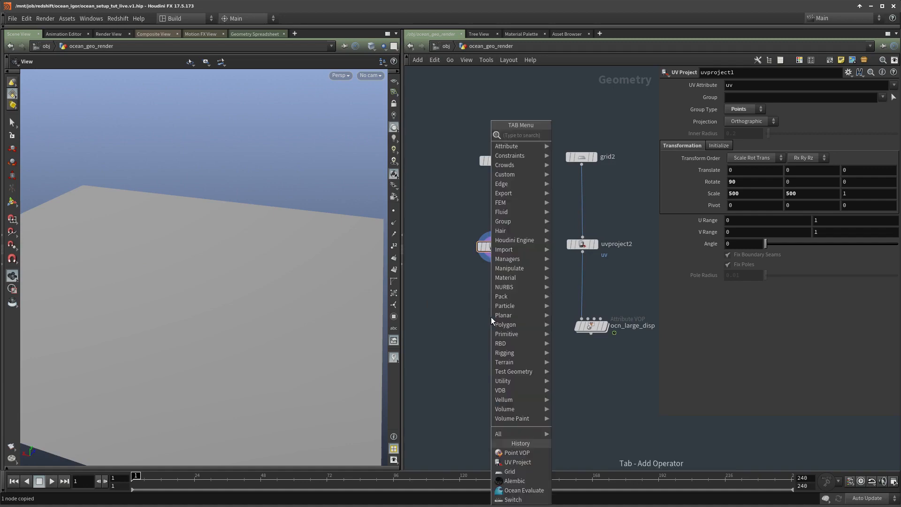
{"action": "type", "text": "pointv"}
{"action": "key", "text": "Return"}
{"action": "left_click", "coordinate": [490, 317]}
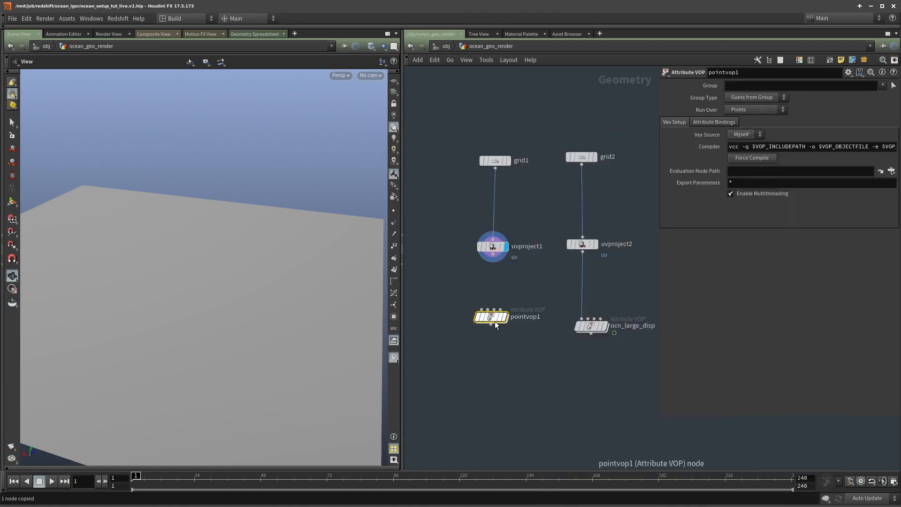
{"action": "double_click", "coordinate": [522, 317]}
{"action": "type", "text": "noise_large_map"}
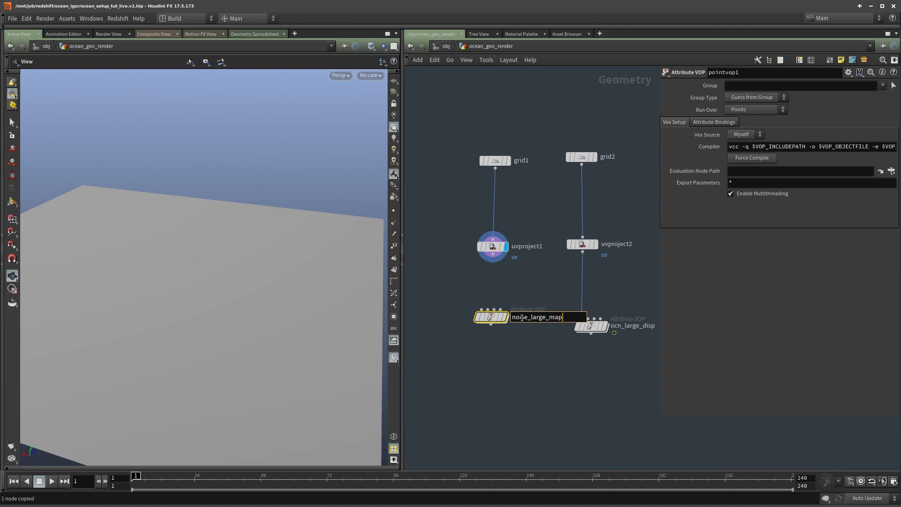
{"action": "key", "text": "Return"}
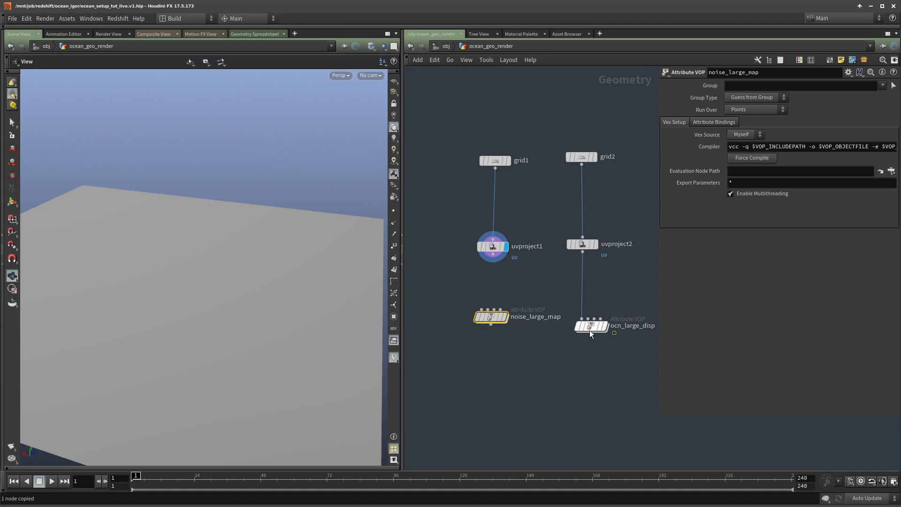
{"action": "left_click_drag", "start_coordinate": [482, 310], "coordinate": [506, 255]}
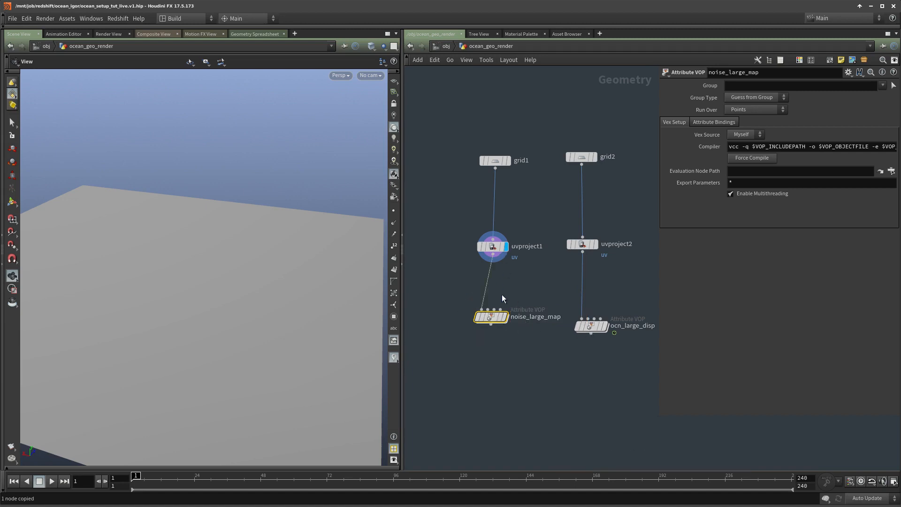
Step: Inside noise_large_map, add an Anti-Aliased Noise driven by the global P and connect its noise to the geometry output's Cd
{"action": "double_click", "coordinate": [492, 317]}
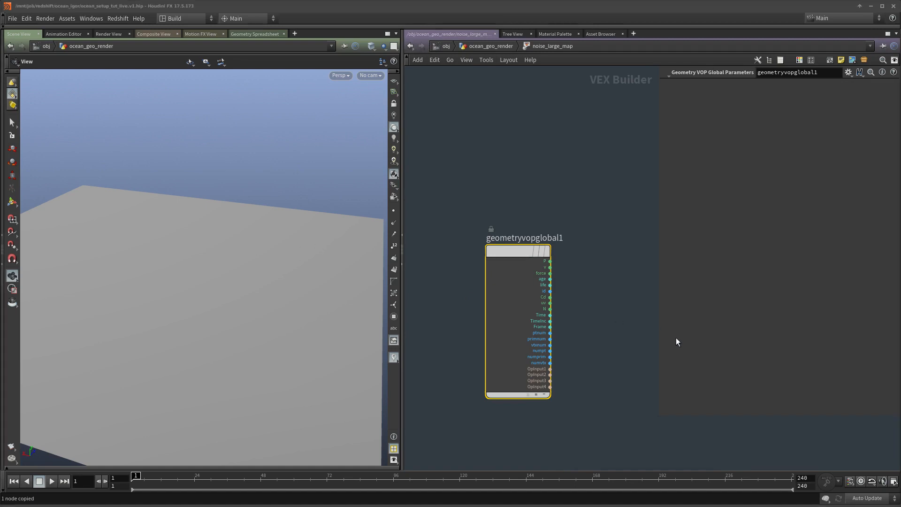
{"action": "middle_click_drag", "start_coordinate": [586, 328], "coordinate": [505, 314]}
{"action": "key", "text": "Tab"}
{"action": "type", "text": "n"}
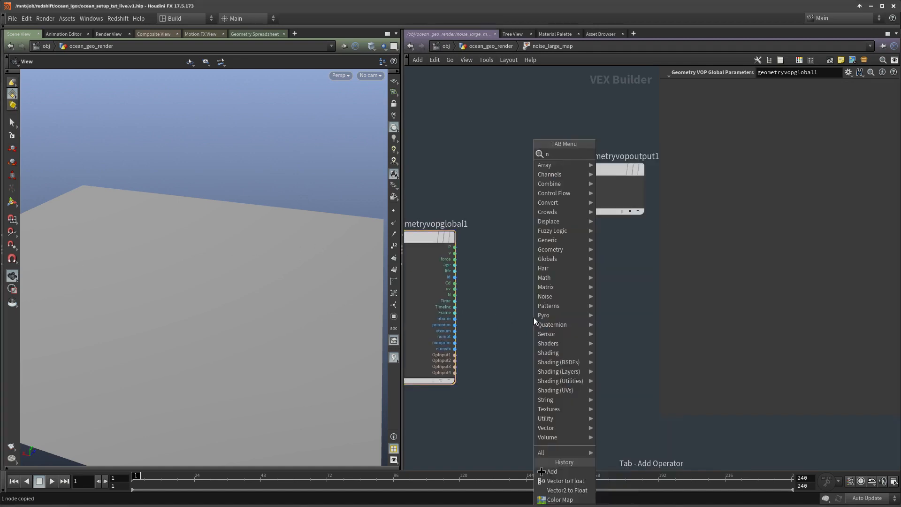
{"action": "type", "text": "oise"}
{"action": "key", "text": "Return"}
{"action": "left_click", "coordinate": [533, 318]}
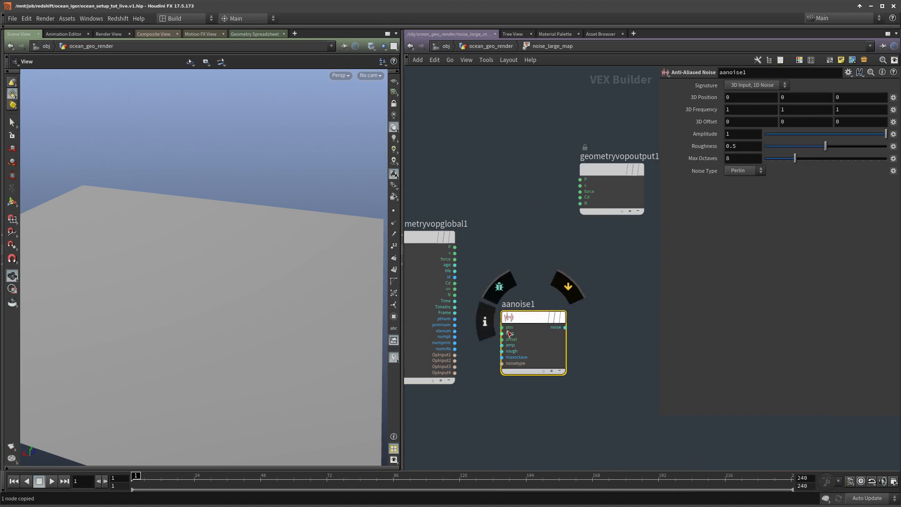
{"action": "left_click_drag", "start_coordinate": [507, 330], "coordinate": [455, 247]}
{"action": "scroll", "coordinate": [544, 275], "scroll_direction": "up", "scroll_amount": 3}
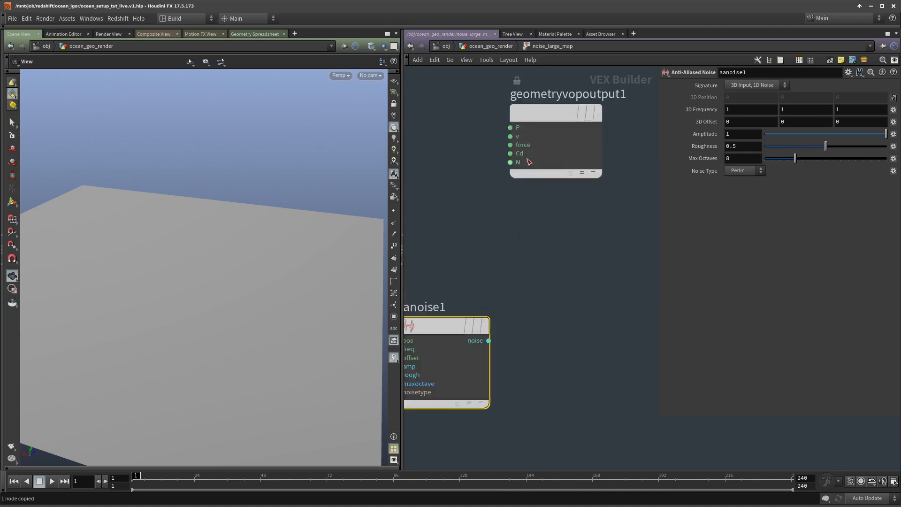
{"action": "left_click_drag", "start_coordinate": [509, 153], "coordinate": [465, 372]}
Step: Insert a Clamp node between aanoise1's noise output and the geometry output's Cd input
{"action": "middle_click_drag", "start_coordinate": [559, 294], "coordinate": [603, 305]}
{"action": "left_click", "coordinate": [604, 305]}
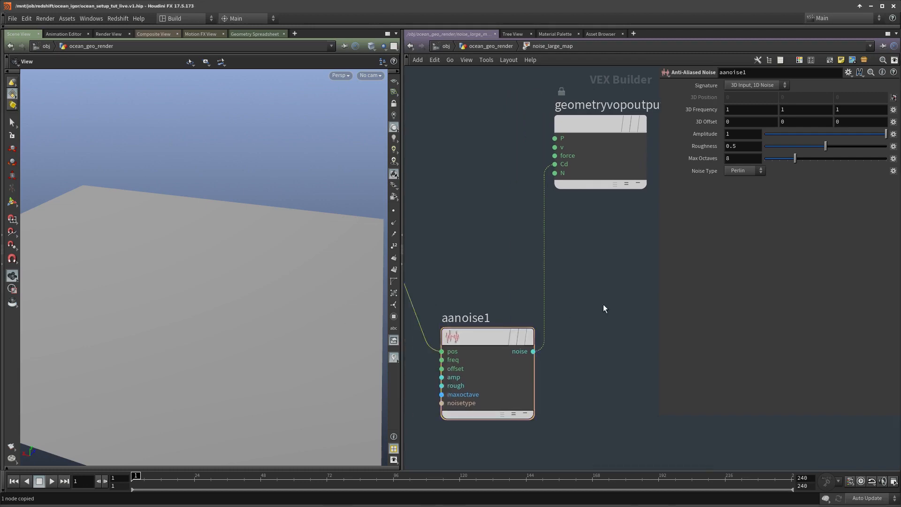
{"action": "key", "text": "Tab"}
{"action": "type", "text": "f"}
{"action": "key", "text": "Tab"}
{"action": "type", "text": "clamp"}
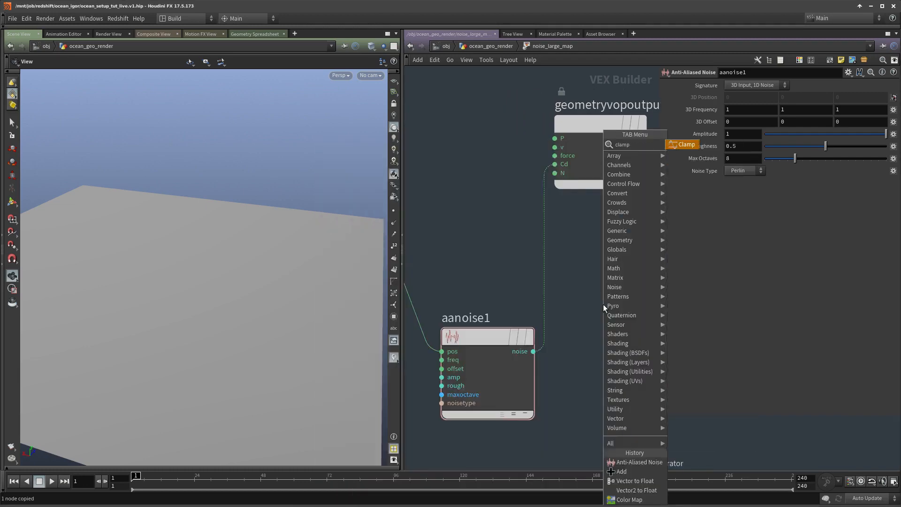
{"action": "key", "text": "Return"}
{"action": "left_click", "coordinate": [603, 304]}
{"action": "left_click_drag", "start_coordinate": [631, 297], "coordinate": [691, 240]}
Step: Add a Bind node with the name ocn_large_mask, feed it from clamp1, and move the geometry output clear of the clamp
{"action": "scroll", "coordinate": [597, 413], "scroll_direction": "down", "scroll_amount": 3}
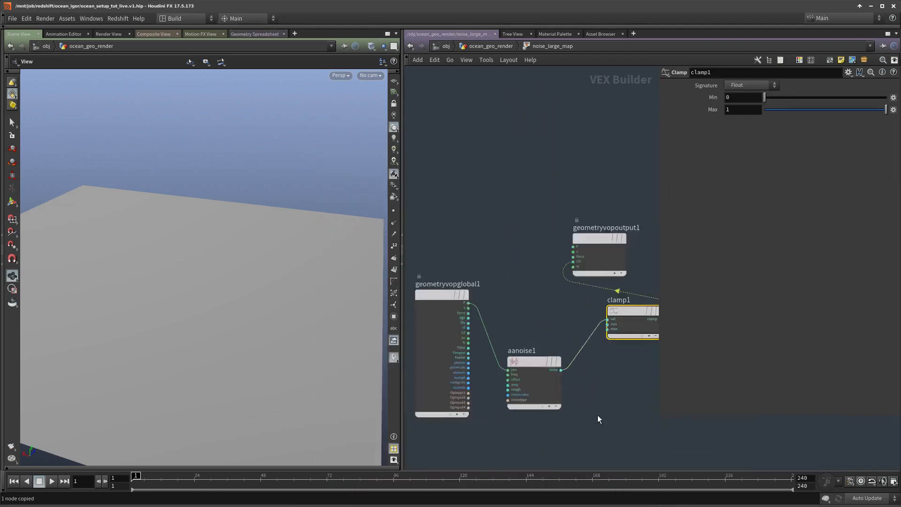
{"action": "middle_click_drag", "start_coordinate": [598, 415], "coordinate": [460, 366]}
{"action": "key", "text": "Tab"}
{"action": "type", "text": "bind"}
{"action": "key", "text": "Return"}
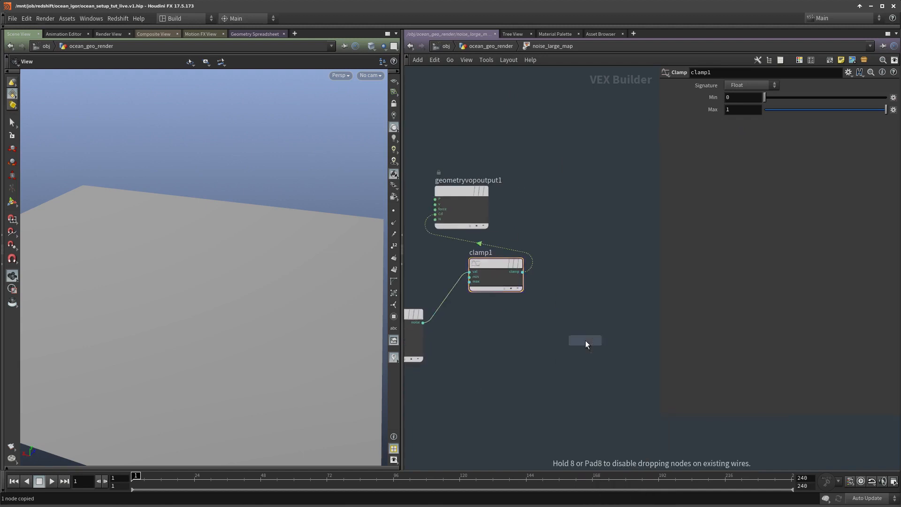
{"action": "left_click", "coordinate": [584, 339]}
{"action": "left_click", "coordinate": [763, 86]}
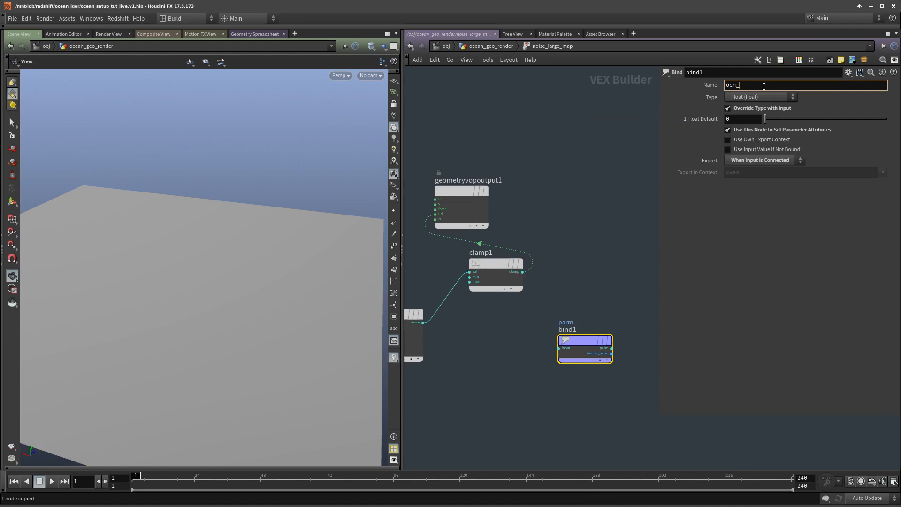
{"action": "key", "text": "Return"}
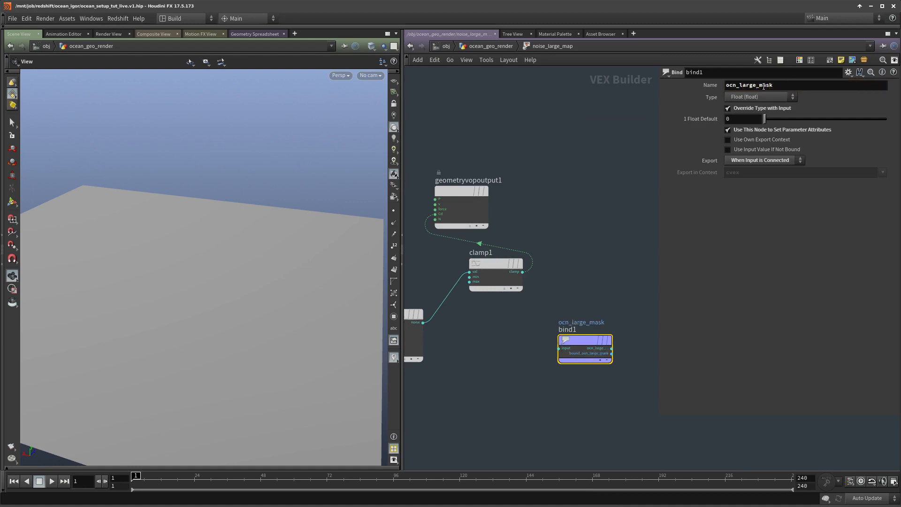
{"action": "middle_click_drag", "start_coordinate": [583, 253], "coordinate": [584, 257]}
{"action": "left_click_drag", "start_coordinate": [559, 353], "coordinate": [523, 276]}
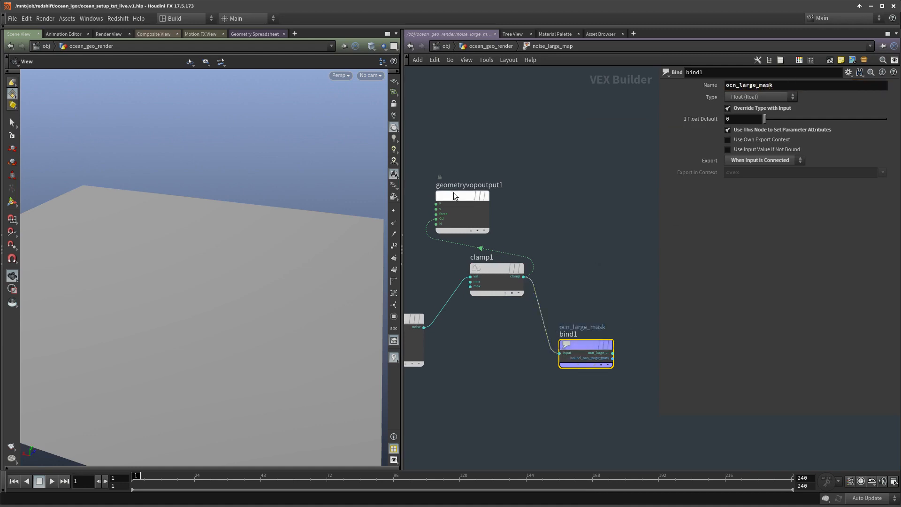
{"action": "left_click_drag", "start_coordinate": [456, 192], "coordinate": [541, 194]}
Step: Return to the ocean_geo_render network and display noise_large_map to view its noise on the grid
{"action": "key", "text": "u"}
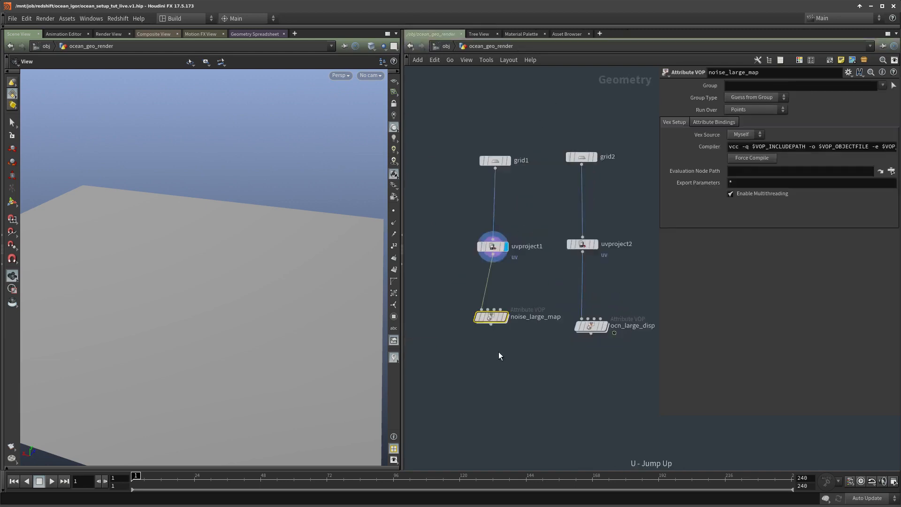
{"action": "left_click", "coordinate": [504, 317]}
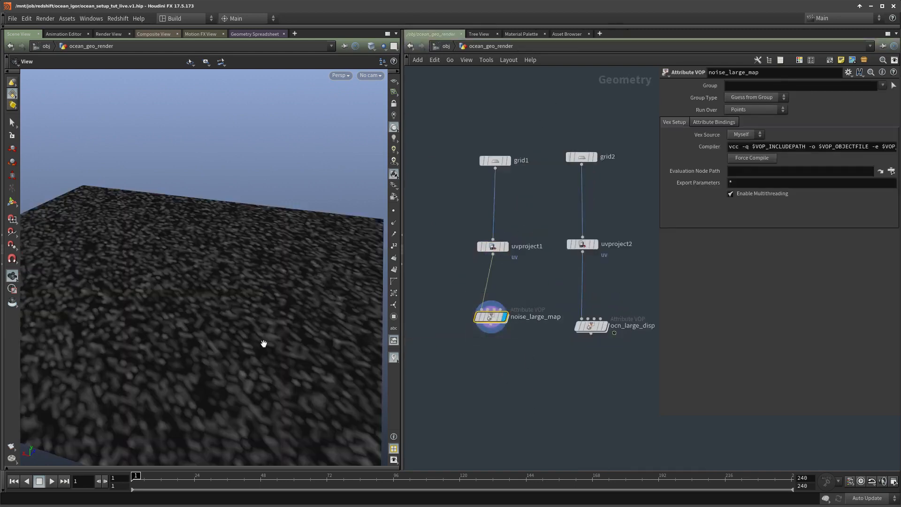
{"action": "left_click_drag", "start_coordinate": [263, 342], "coordinate": [259, 370]}
Step: Refine grid1 by setting its rows to 512 and raising its column count as well
{"action": "left_click", "coordinate": [495, 161]}
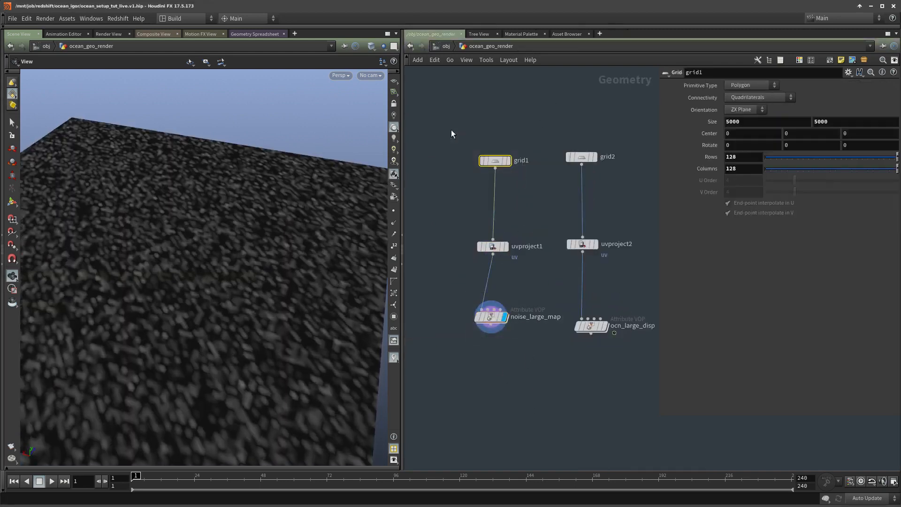
{"action": "left_click", "coordinate": [739, 157]}
{"action": "type", "text": "512"}
{"action": "key", "text": "Tab"}
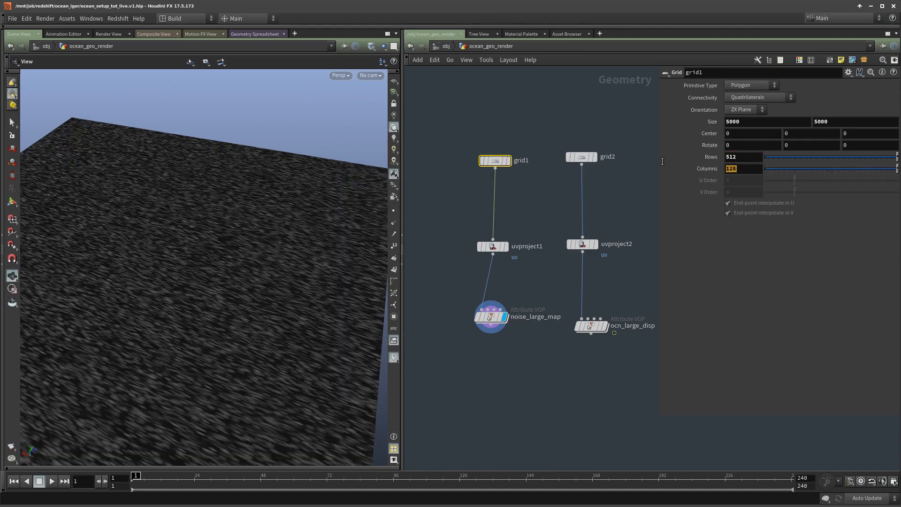
{"action": "key", "text": "Return"}
Step: Inside noise_large_map, promote aanoise1's freq, offset, amp, rough, maxoctave and noisetype inputs as parameters and return to the geometry network
{"action": "middle_click_drag", "start_coordinate": [615, 200], "coordinate": [616, 163]}
{"action": "left_click_drag", "start_coordinate": [524, 336], "coordinate": [484, 287]}
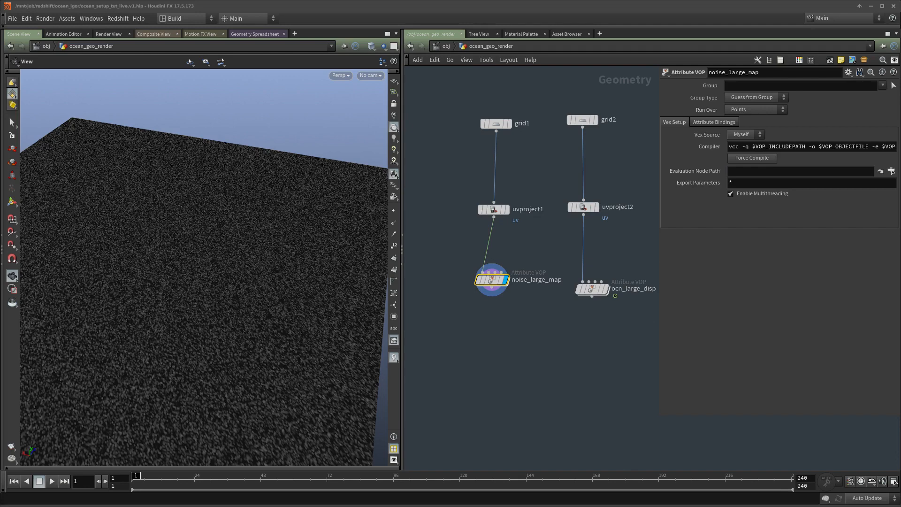
{"action": "double_click", "coordinate": [491, 282]}
{"action": "scroll", "coordinate": [487, 296], "scroll_direction": "up", "scroll_amount": 5}
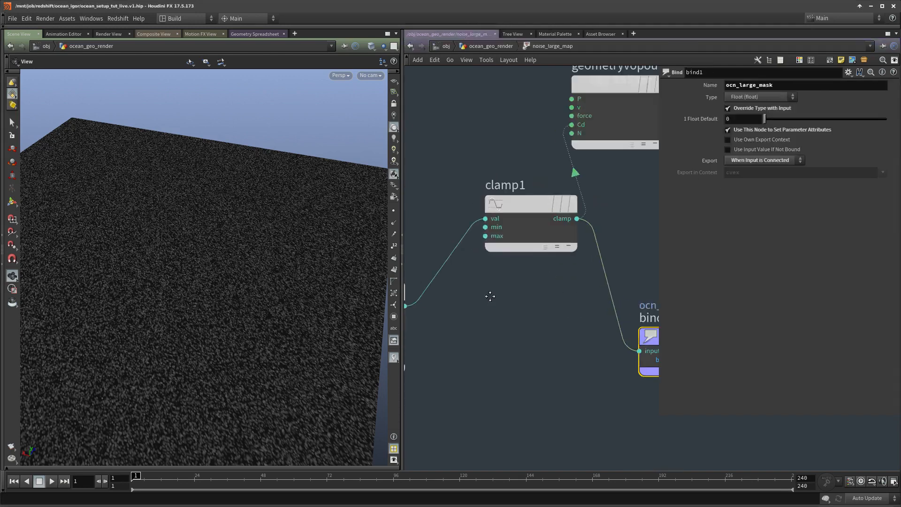
{"action": "scroll", "coordinate": [449, 253], "scroll_direction": "up", "scroll_amount": 1}
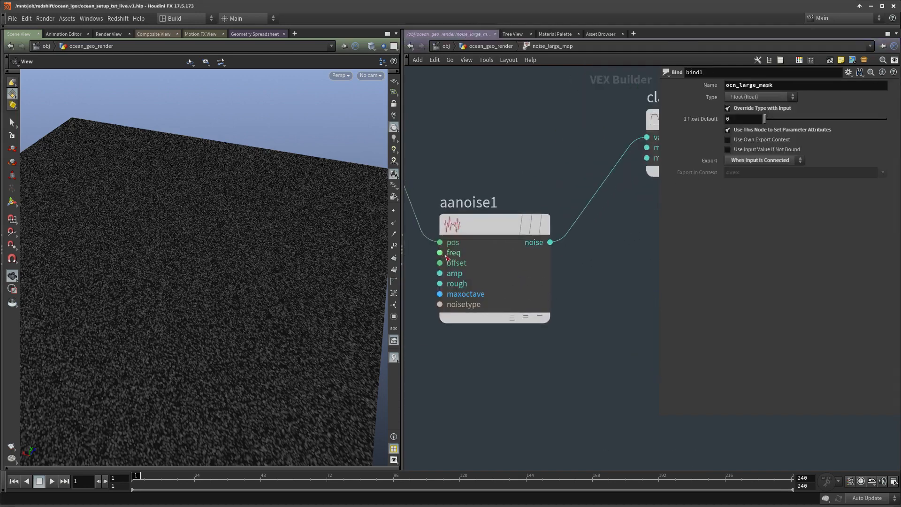
{"action": "middle_click", "coordinate": [445, 255]}
{"action": "left_click", "coordinate": [410, 270]}
{"action": "middle_click", "coordinate": [447, 261]}
{"action": "left_click", "coordinate": [451, 268]}
{"action": "middle_click", "coordinate": [450, 273]}
{"action": "left_click", "coordinate": [454, 276]}
{"action": "middle_click", "coordinate": [456, 284]}
{"action": "left_click", "coordinate": [459, 287]}
{"action": "middle_click", "coordinate": [466, 295]}
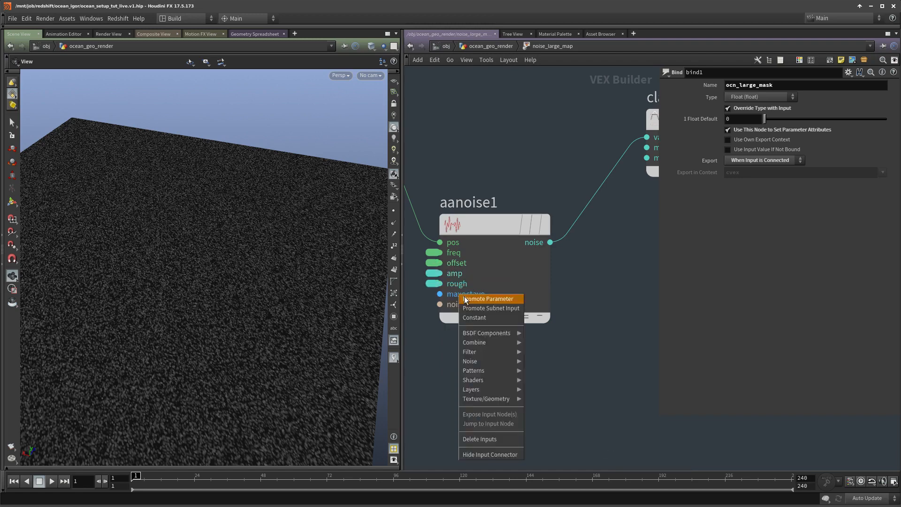
{"action": "left_click", "coordinate": [466, 299]}
{"action": "middle_click", "coordinate": [449, 304]}
{"action": "left_click", "coordinate": [466, 309]}
{"action": "key", "text": "u"}
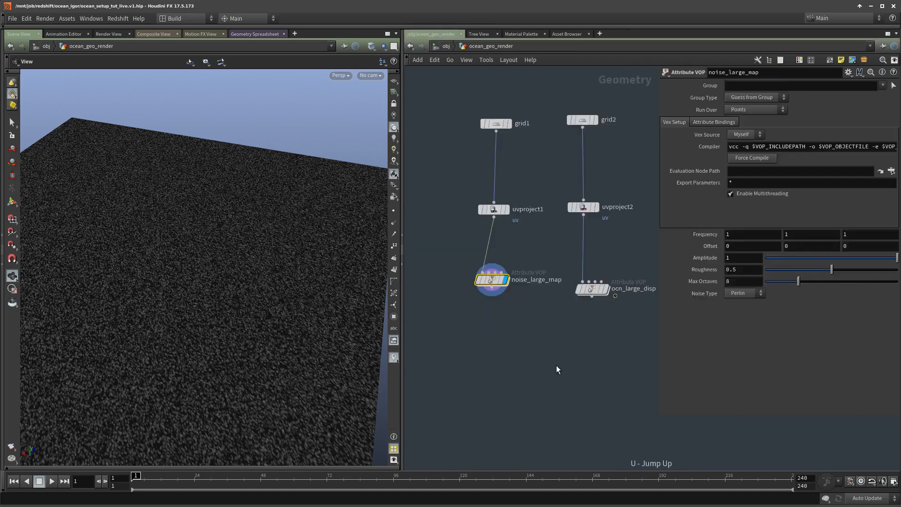
Step: Link the second and third Frequency components of noise_large_map to the first with relative references
{"action": "right_click", "coordinate": [736, 234]}
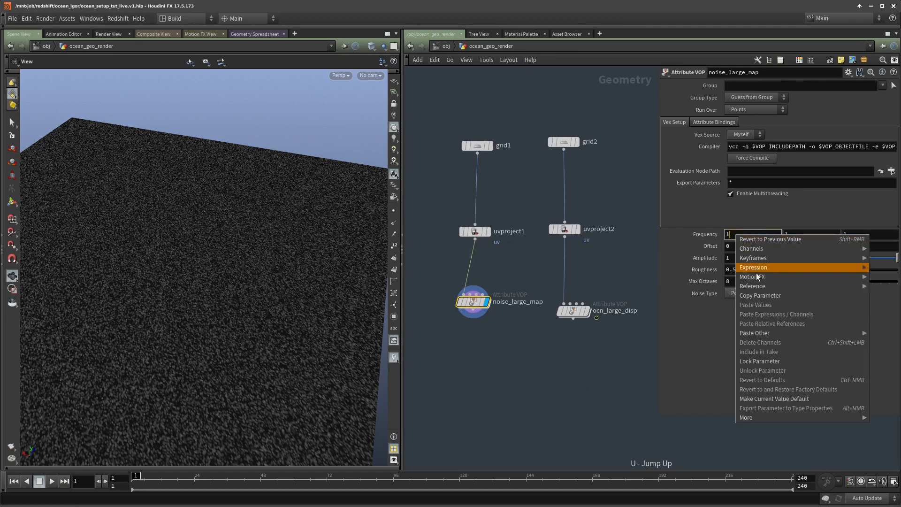
{"action": "left_click", "coordinate": [760, 296]}
{"action": "right_click", "coordinate": [795, 237]}
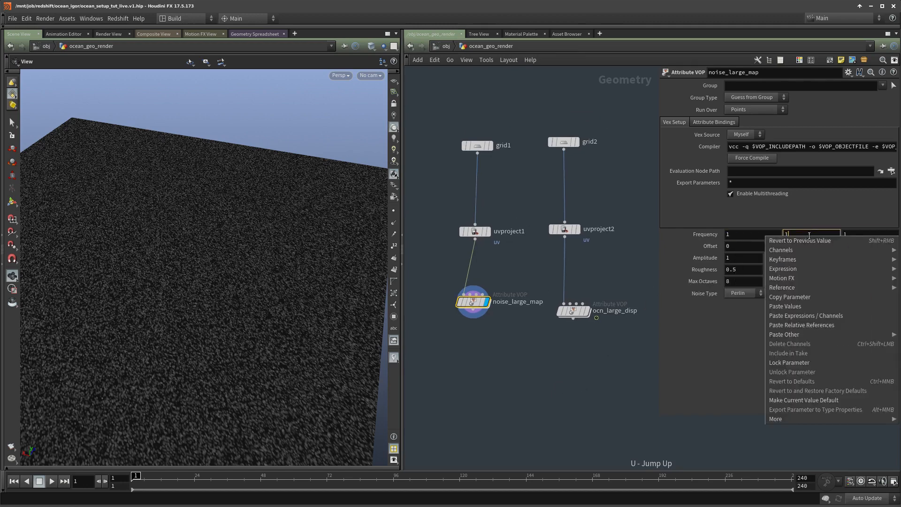
{"action": "left_click", "coordinate": [801, 322]}
{"action": "right_click", "coordinate": [854, 234]}
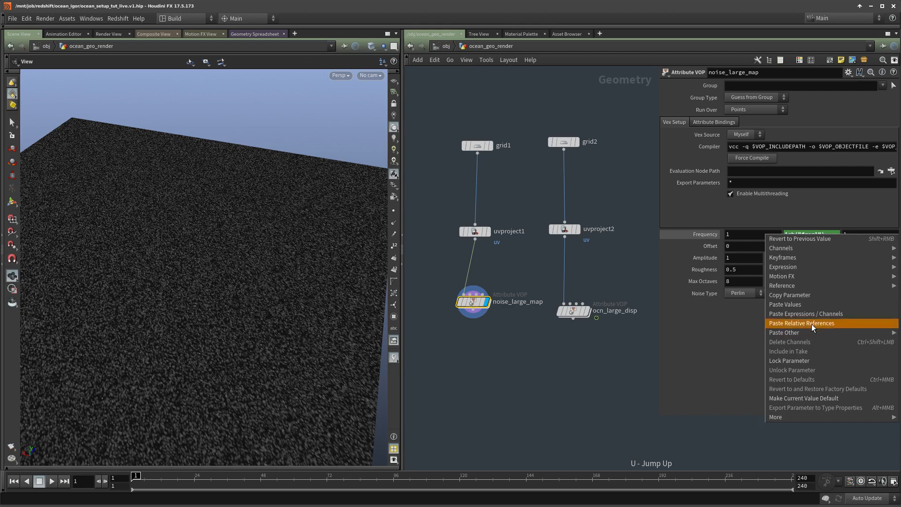
{"action": "left_click", "coordinate": [801, 323]}
Step: Set the first Frequency component of noise_large_map to 0.0015 and view the whole noise pattern from above
{"action": "type", "text": ".0015"}
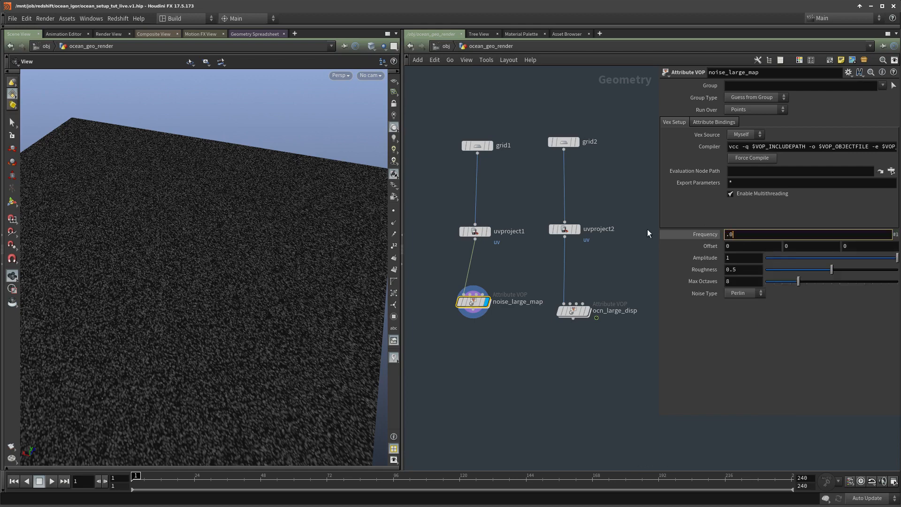
{"action": "key", "text": "Return"}
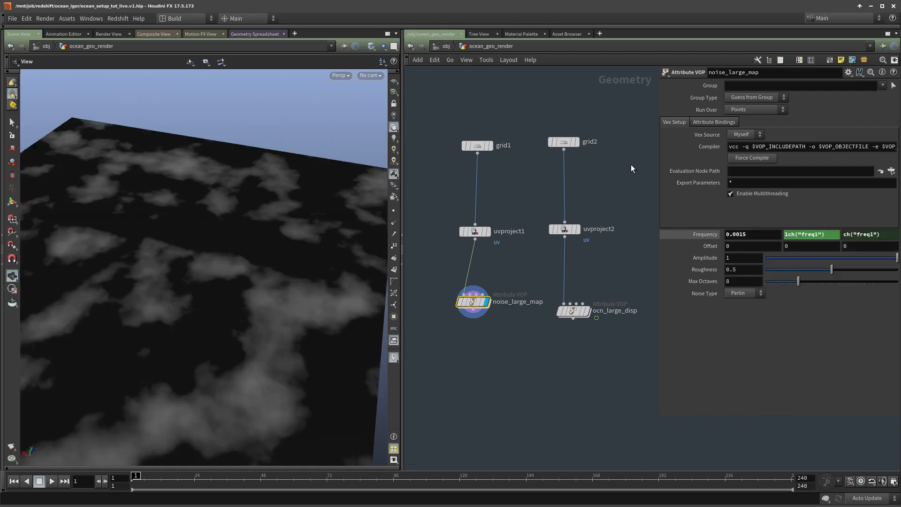
{"action": "middle_click_drag", "start_coordinate": [507, 327], "coordinate": [519, 354]}
{"action": "left_click_drag", "start_coordinate": [323, 328], "coordinate": [123, 323]}
{"action": "right_click_drag", "start_coordinate": [123, 323], "coordinate": [116, 277]}
{"action": "left_click_drag", "start_coordinate": [117, 277], "coordinate": [249, 262]}
Step: Try a Frequency of 0.001 on noise_large_map and set it back to 0.0015
{"action": "left_click_drag", "start_coordinate": [740, 234], "coordinate": [831, 242]}
{"action": "type", "text": "05"}
{"action": "key", "text": "Return"}
{"action": "type", "text": "01"}
{"action": "key", "text": "Return"}
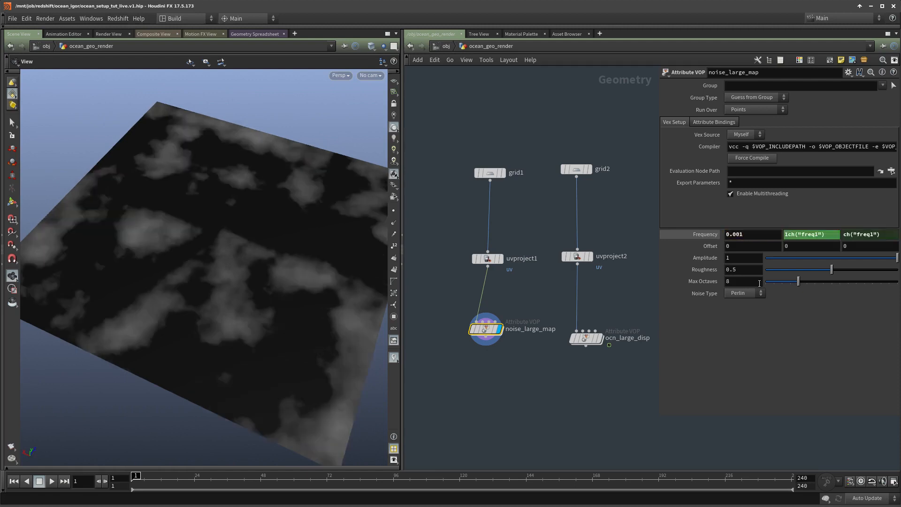
{"action": "left_click", "coordinate": [753, 234]}
{"action": "type", "text": "5"}
{"action": "key", "text": "Return"}
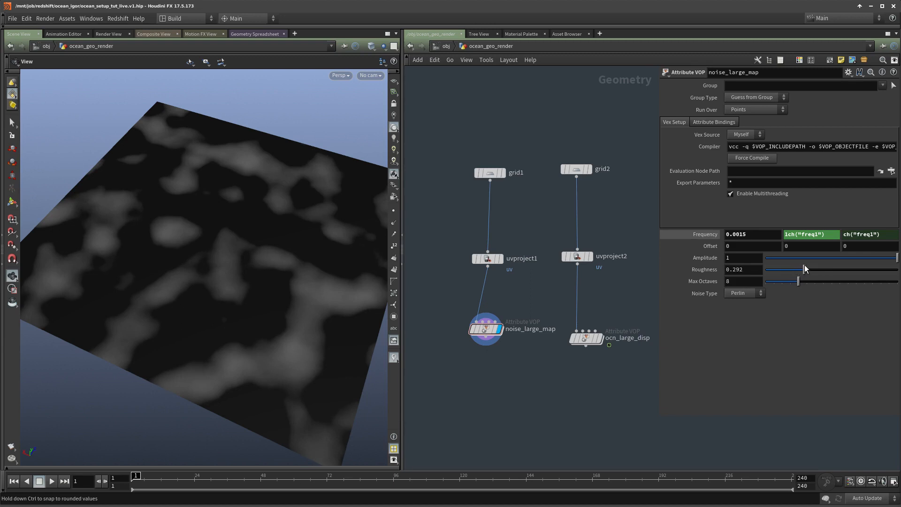
Step: Lower the noise Roughness of noise_large_map to 0.285 and inspect the softened pattern
{"action": "left_click_drag", "start_coordinate": [800, 264], "coordinate": [803, 265]}
{"action": "left_click_drag", "start_coordinate": [267, 265], "coordinate": [271, 266]}
{"action": "scroll", "coordinate": [284, 260], "scroll_direction": "up", "scroll_amount": 1}
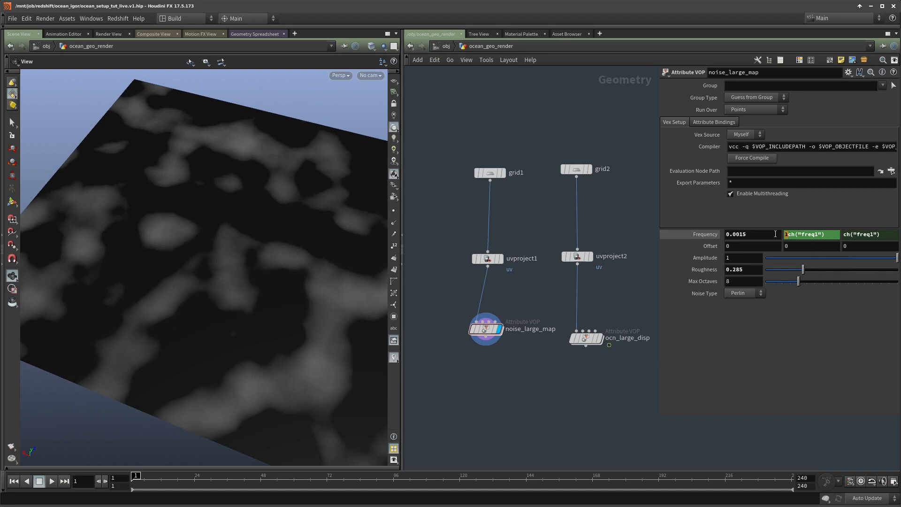
Step: Delete the channel reference on the second Frequency component of noise_large_map and set that component to 0.001
{"action": "key", "text": "Return"}
{"action": "right_click", "coordinate": [825, 239]}
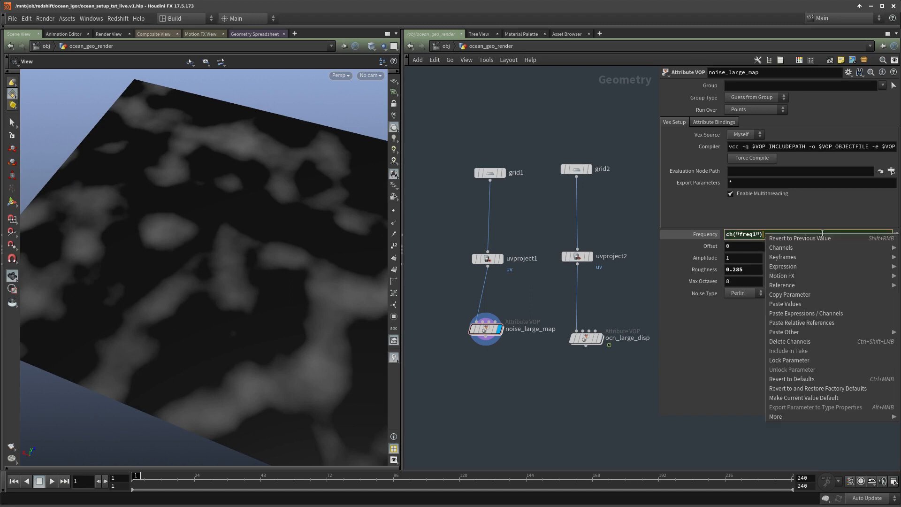
{"action": "left_click", "coordinate": [814, 342]}
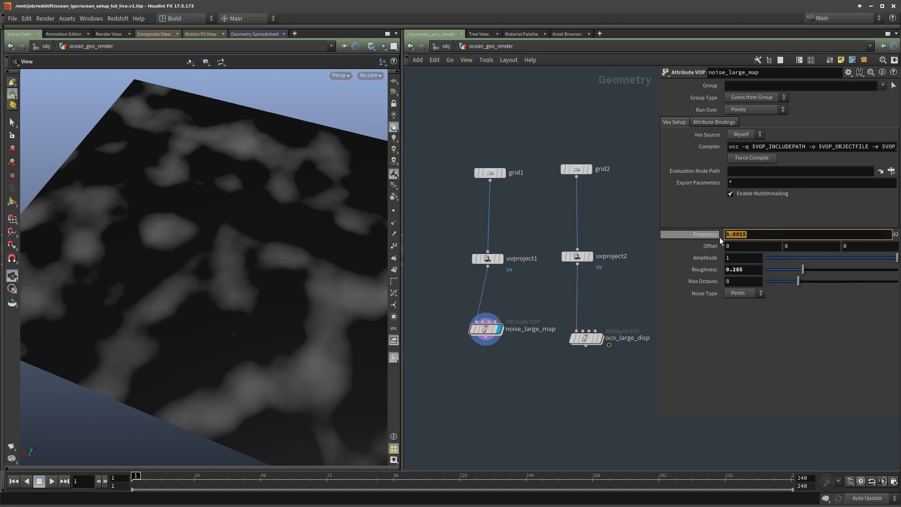
{"action": "key", "text": "Return"}
{"action": "left_click", "coordinate": [803, 235]}
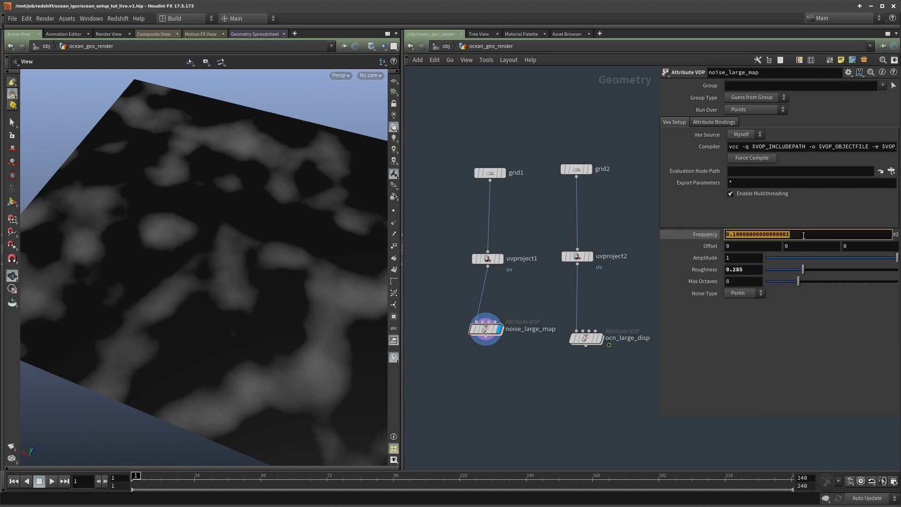
{"action": "type", "text": "0.001"}
{"action": "key", "text": "Return"}
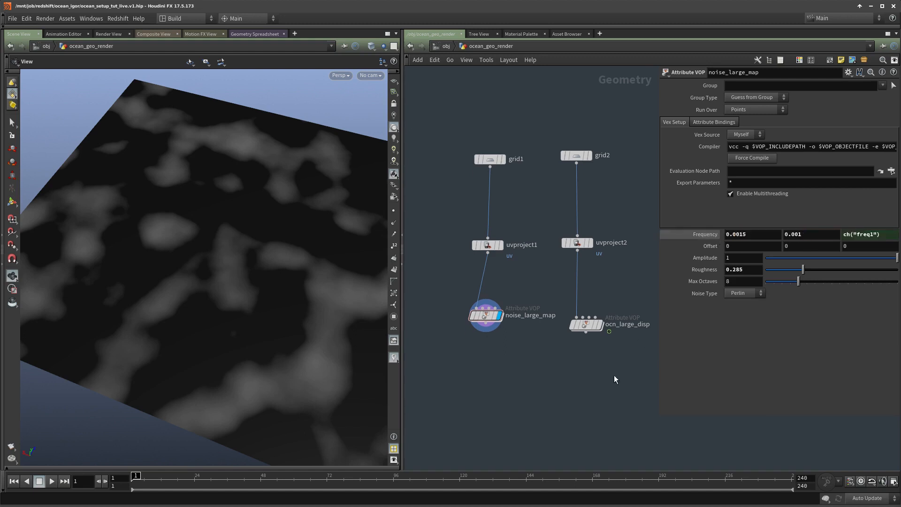
Step: Try feeding noise_large_map from uvproject2 to preview the noise on that grid, and rewire it to uvproject1
{"action": "left_click_drag", "start_coordinate": [328, 278], "coordinate": [572, 249]}
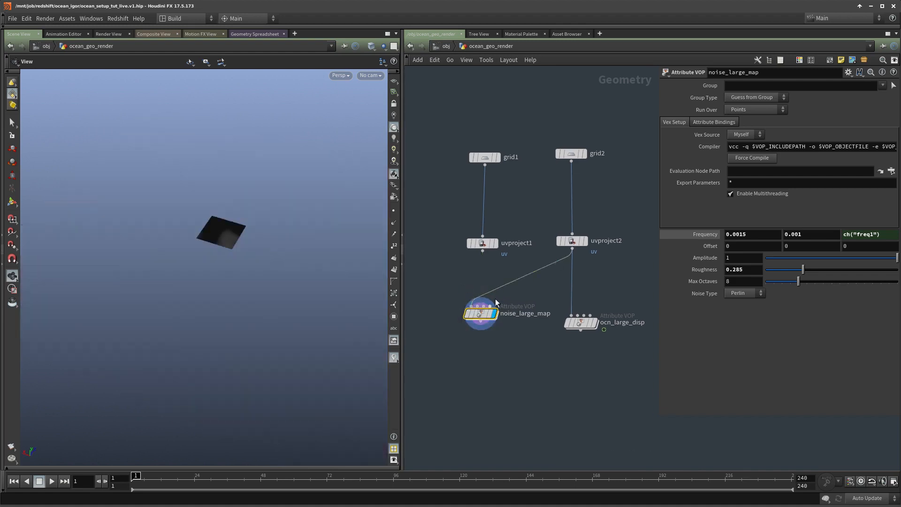
{"action": "key", "text": "f"}
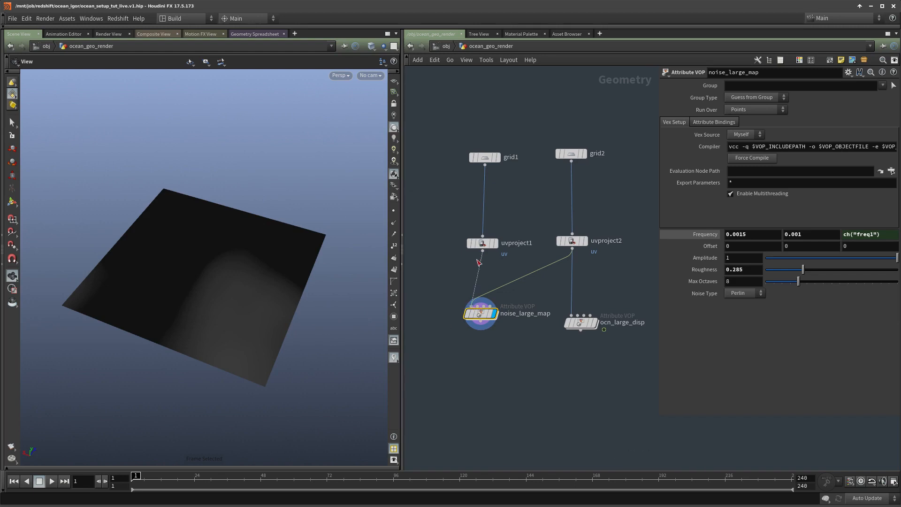
{"action": "left_click_drag", "start_coordinate": [472, 306], "coordinate": [482, 251]}
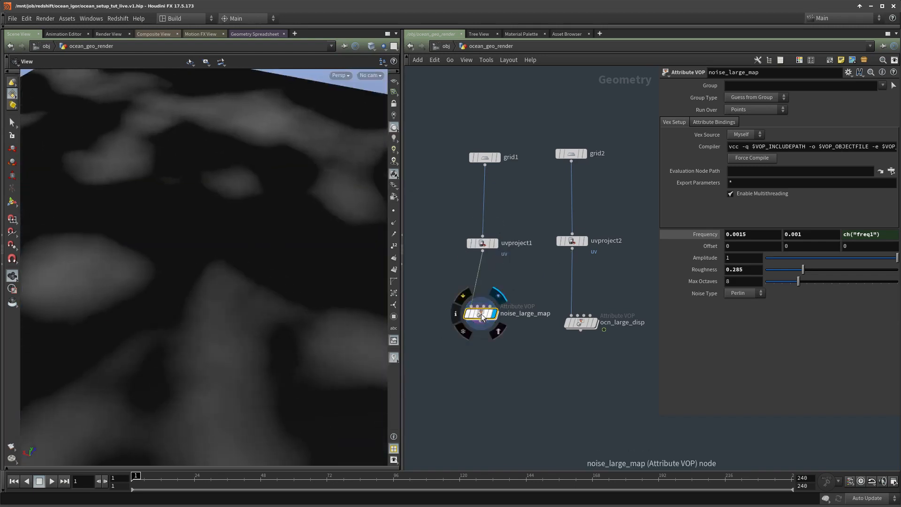
Step: Insert a copy of noise_large_map between uvproject2 and ocn_large_disp and set the copy's Amplitude to 10
{"action": "left_click_drag", "start_coordinate": [477, 318], "coordinate": [485, 302]}
{"action": "left_click_drag", "start_coordinate": [527, 333], "coordinate": [435, 253]}
{"action": "scroll", "coordinate": [181, 297], "scroll_direction": "down", "scroll_amount": 4}
{"action": "scroll", "coordinate": [582, 281], "scroll_direction": "up", "scroll_amount": 2}
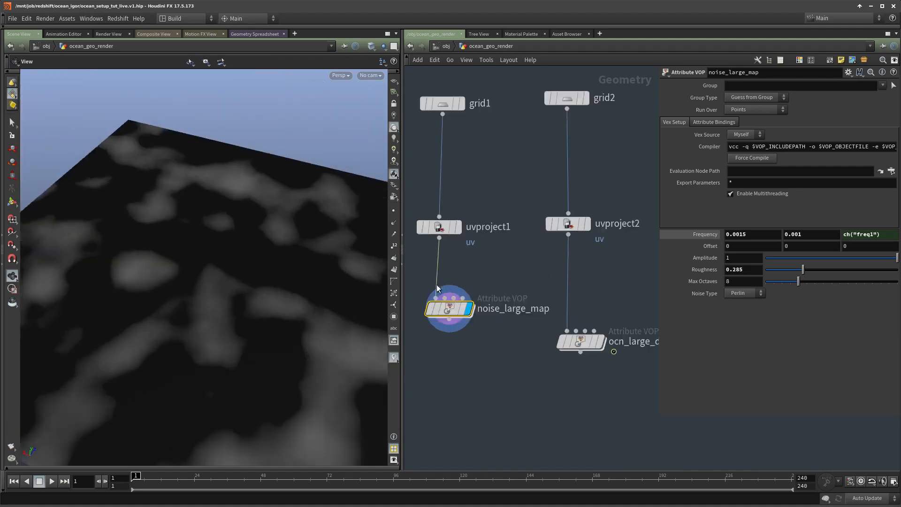
{"action": "key", "text": "ctrl+c"}
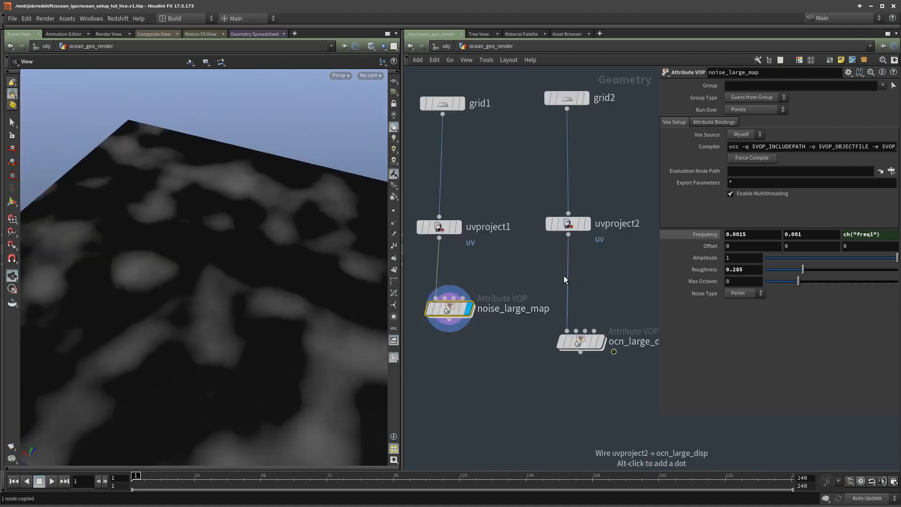
{"action": "key", "text": "ctrl+v"}
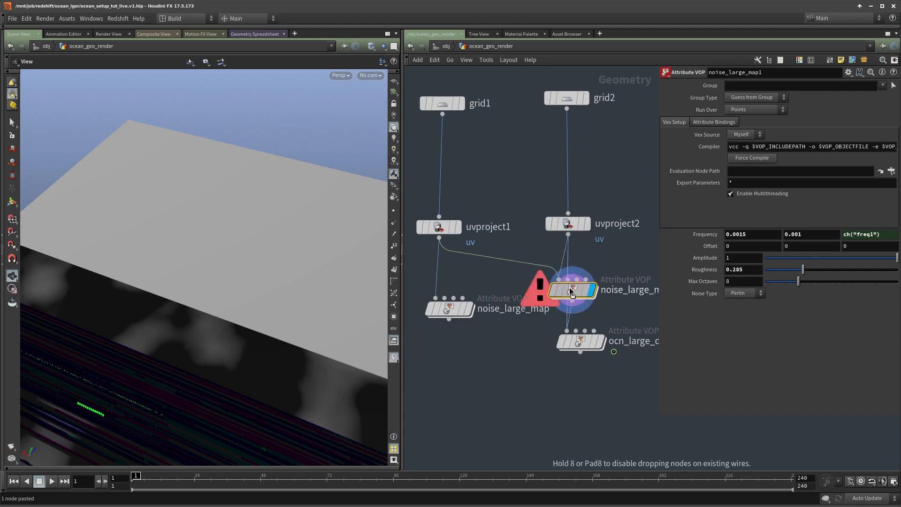
{"action": "left_click", "coordinate": [570, 287]}
{"action": "left_click", "coordinate": [520, 312]}
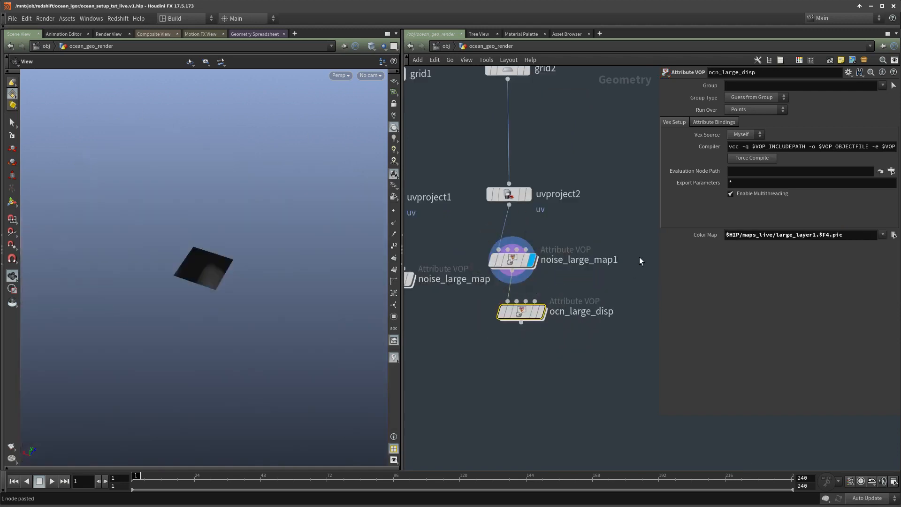
{"action": "left_click", "coordinate": [577, 258]}
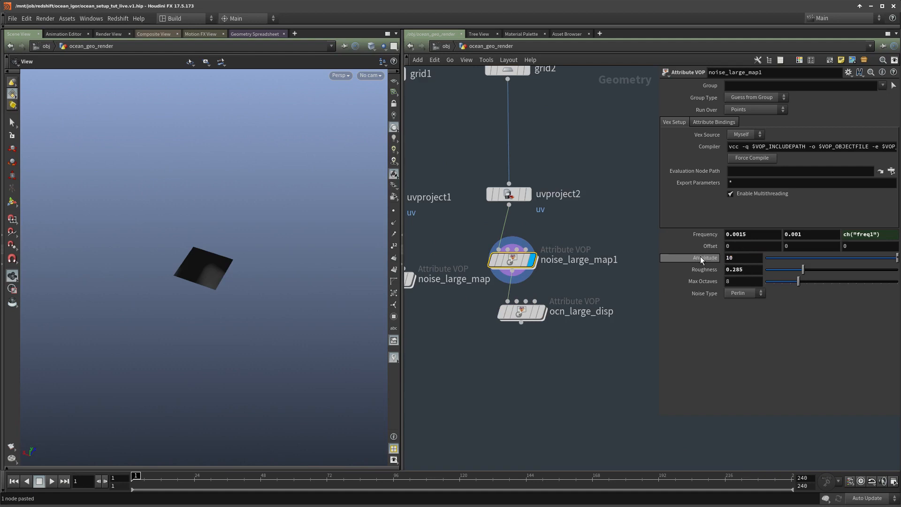
Step: Duplicate the colormap1 node together with its image parameter inside ocn_large_disp
{"action": "double_click", "coordinate": [539, 324]}
{"action": "scroll", "coordinate": [541, 343], "scroll_direction": "up", "scroll_amount": 5}
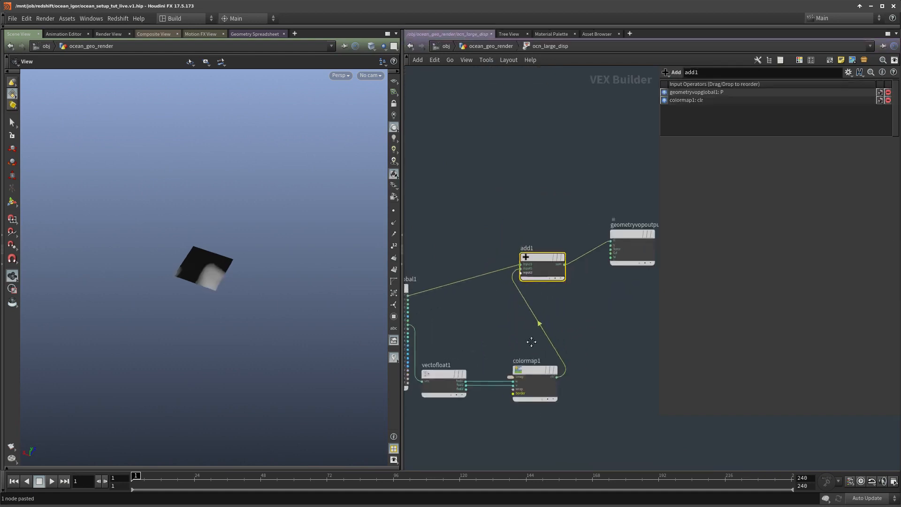
{"action": "left_click", "coordinate": [529, 385]}
{"action": "middle_click_drag", "start_coordinate": [528, 396], "coordinate": [572, 338]}
{"action": "key", "text": "ctrl+c"}
{"action": "left_click", "coordinate": [594, 359]}
{"action": "key", "text": "ctrl+v"}
{"action": "scroll", "coordinate": [573, 340], "scroll_direction": "up", "scroll_amount": 1}
{"action": "left_click", "coordinate": [579, 351]}
{"action": "key", "text": "u"}
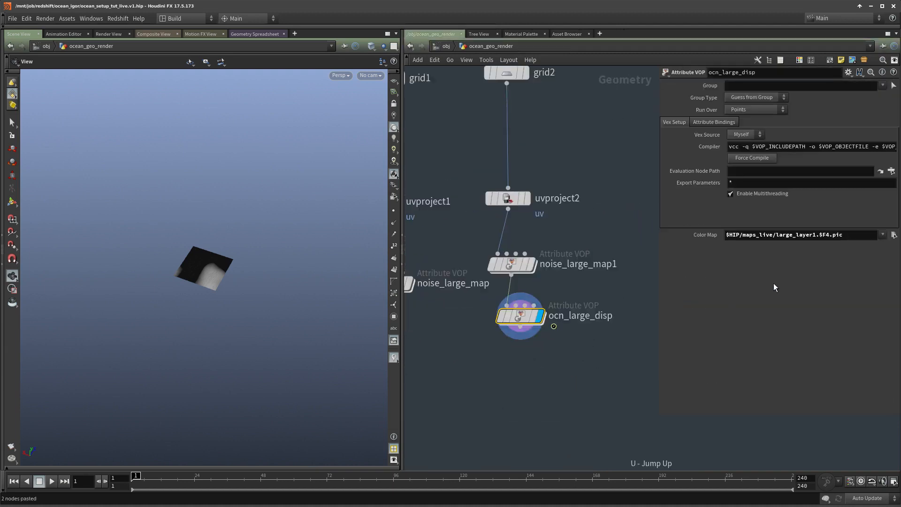
Step: Set the Color Map path of ocn_large_disp to $HIP/maps_live/large_layer2.$F4.pic
{"action": "left_click_drag", "start_coordinate": [816, 236], "coordinate": [812, 237]}
{"action": "type", "text": "2"}
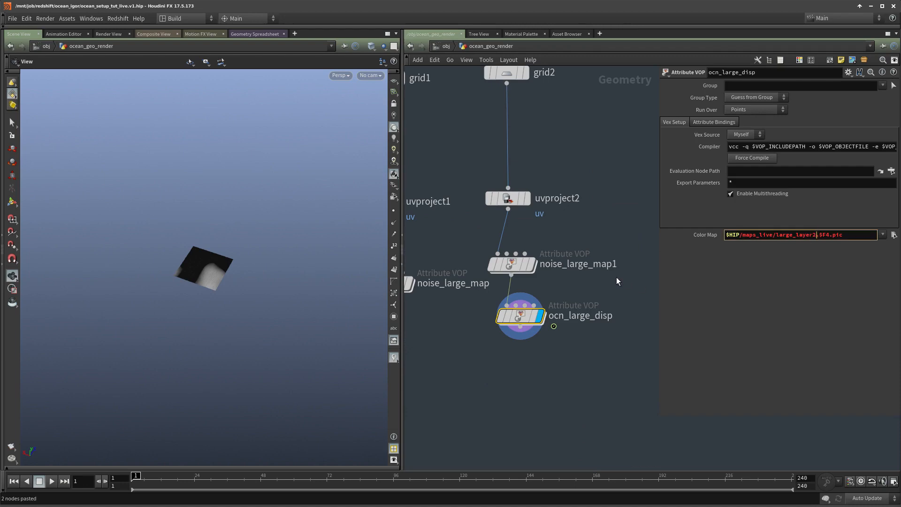
{"action": "left_click", "coordinate": [602, 278]}
Step: Add a Mix node next to the two color map nodes inside ocn_large_disp
{"action": "middle_click_drag", "start_coordinate": [600, 277], "coordinate": [569, 339]}
{"action": "double_click", "coordinate": [512, 345]}
{"action": "key", "text": "Tab"}
{"action": "type", "text": "m"}
{"action": "key", "text": "Escape"}
{"action": "key", "text": "Tab"}
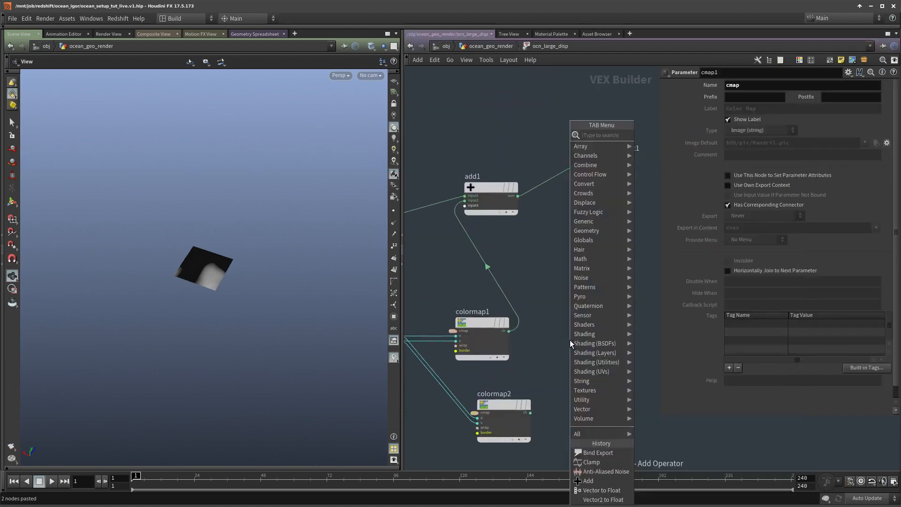
{"action": "type", "text": "mix"}
{"action": "key", "text": "Return"}
{"action": "left_click", "coordinate": [569, 339]}
Step: Wire colormap1 and colormap2 into the two inputs of mix1 and its blend output into the second input of add1
{"action": "mouse_move", "coordinate": [569, 340]}
{"action": "left_mouse_down"}
{"action": "mouse_move", "coordinate": [600, 311]}
{"action": "mouse_move", "coordinate": [509, 331]}
{"action": "left_mouse_up"}
{"action": "left_click_drag", "start_coordinate": [585, 320], "coordinate": [552, 393]}
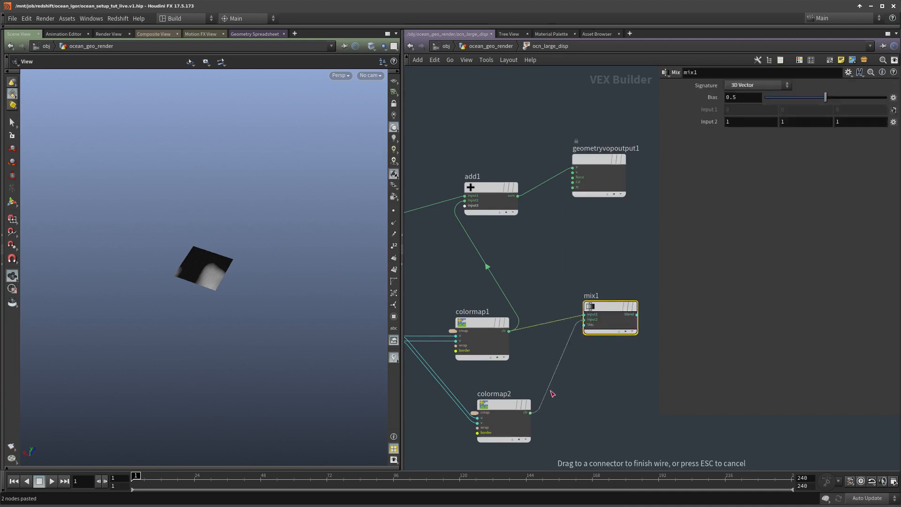
{"action": "left_click", "coordinate": [586, 327]}
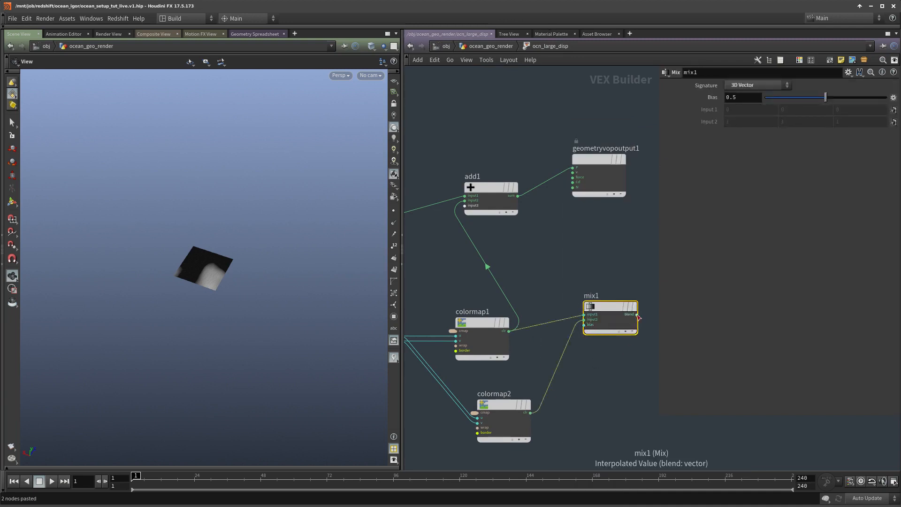
{"action": "left_click_drag", "start_coordinate": [637, 314], "coordinate": [465, 204]}
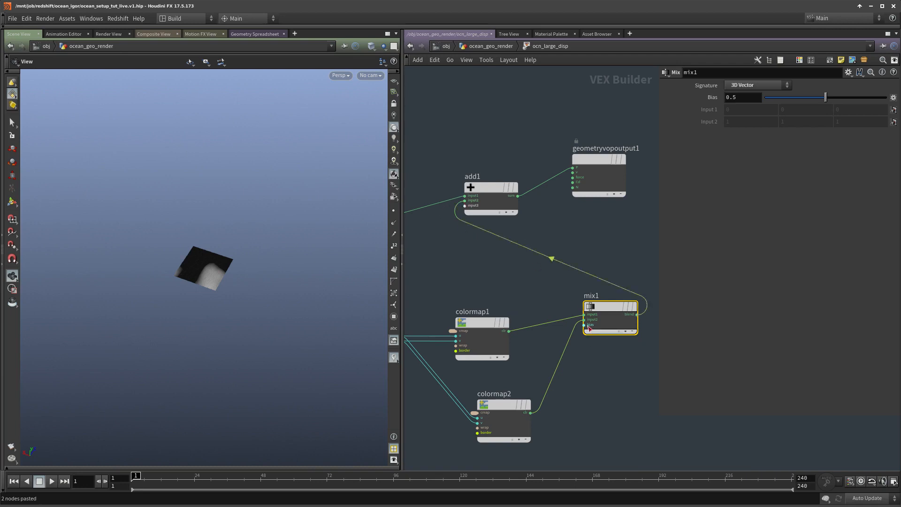
Step: Add a Bind node named ocn_large_mask and wire its output into the bias input of mix1
{"action": "middle_click_drag", "start_coordinate": [580, 428], "coordinate": [595, 337]}
{"action": "key", "text": "Tab"}
{"action": "type", "text": "bind"}
{"action": "key", "text": "Return"}
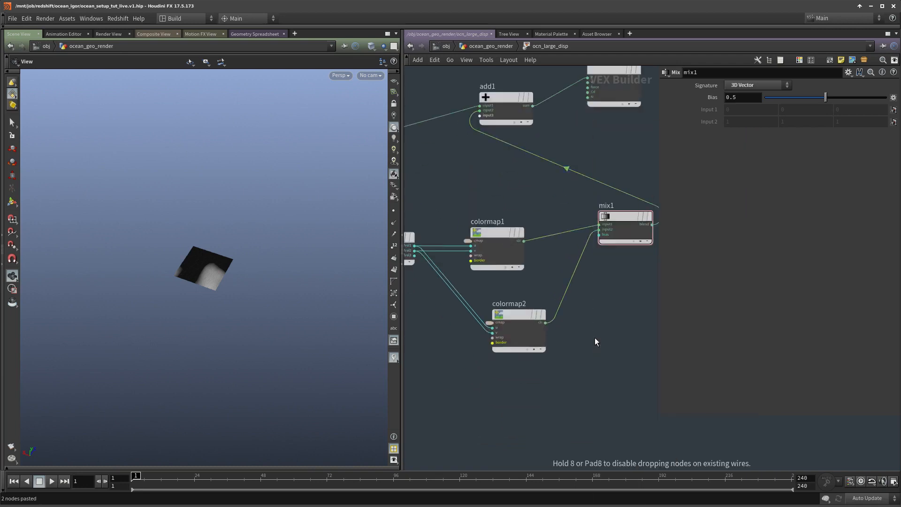
{"action": "left_click", "coordinate": [595, 337]}
{"action": "left_click", "coordinate": [748, 86]}
{"action": "double_click", "coordinate": [747, 87]}
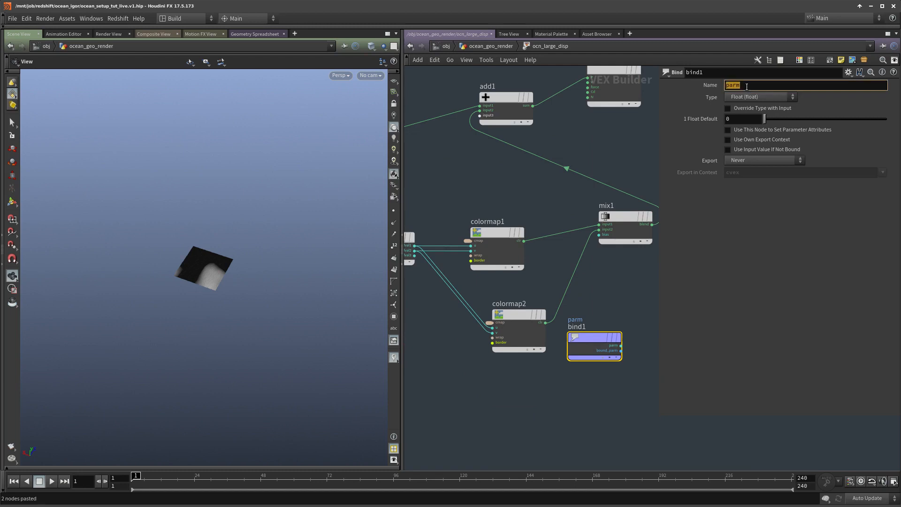
{"action": "type", "text": "ocn_large_mask"}
{"action": "key", "text": "Return"}
{"action": "left_click_drag", "start_coordinate": [599, 234], "coordinate": [618, 342]}
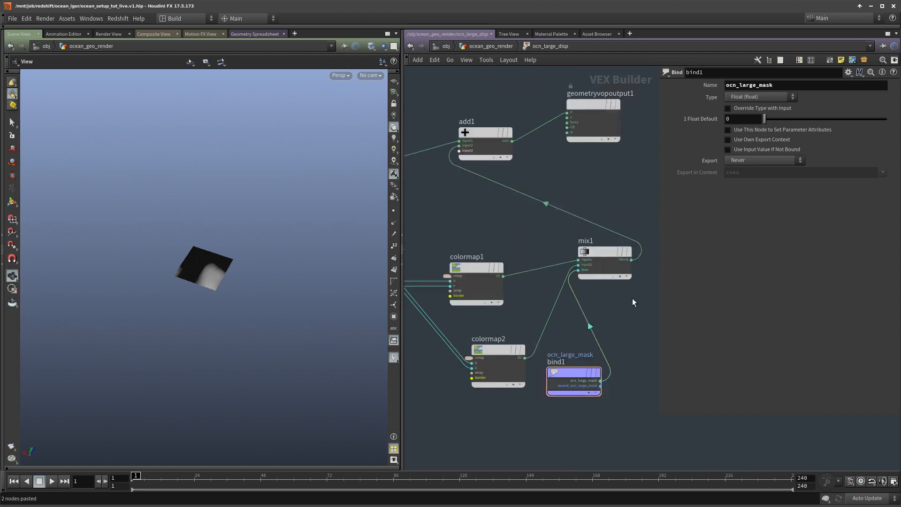
Step: Disconnect the noise from the Cd input of geometryvopoutput1 inside noise_large_map1
{"action": "key", "text": "u"}
{"action": "double_click", "coordinate": [502, 290]}
{"action": "middle_click_drag", "start_coordinate": [590, 253], "coordinate": [396, 337]}
{"action": "left_click_drag", "start_coordinate": [549, 278], "coordinate": [468, 201]}
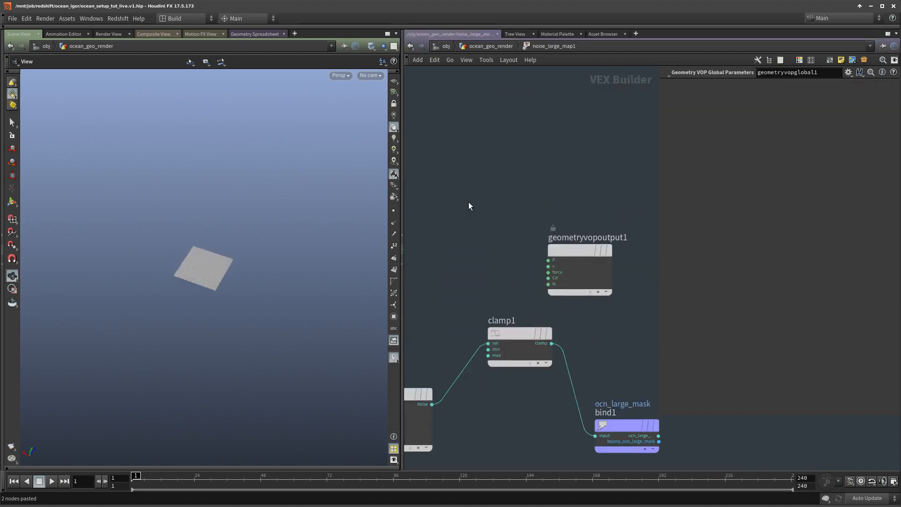
{"action": "middle_click_drag", "start_coordinate": [445, 221], "coordinate": [451, 193]}
{"action": "key", "text": "u"}
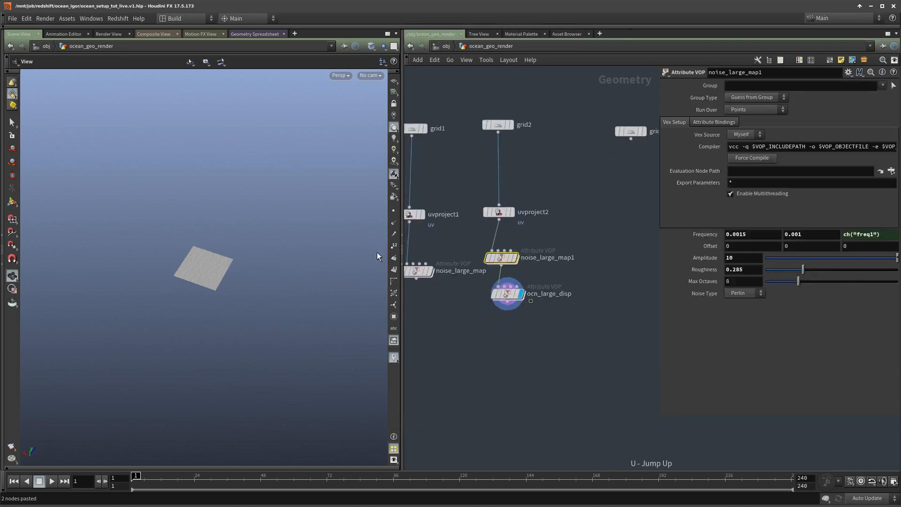
Step: Try wiring colormap1 directly into add1 to compare the displaced surface, and undo the connection
{"action": "scroll", "coordinate": [308, 255], "scroll_direction": "up", "scroll_amount": 5}
{"action": "left_click_drag", "start_coordinate": [277, 232], "coordinate": [288, 281]}
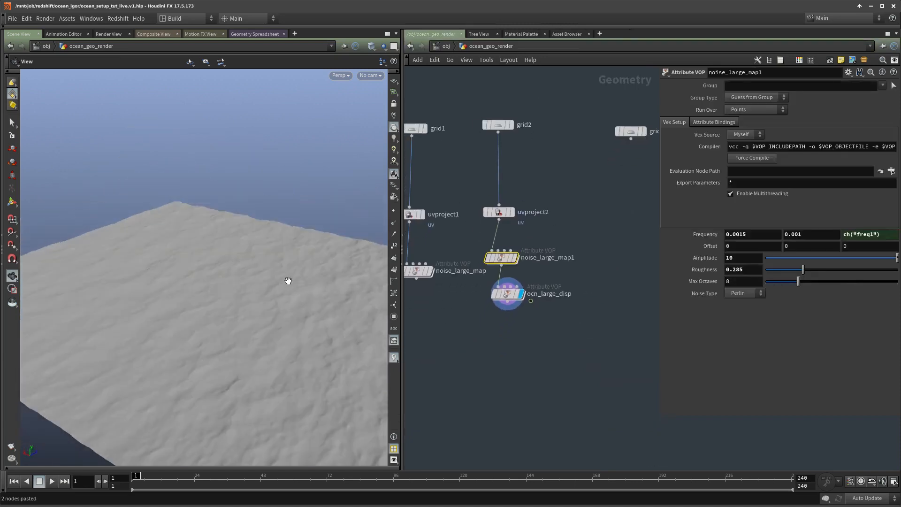
{"action": "scroll", "coordinate": [553, 269], "scroll_direction": "up", "scroll_amount": 3}
{"action": "double_click", "coordinate": [539, 283]}
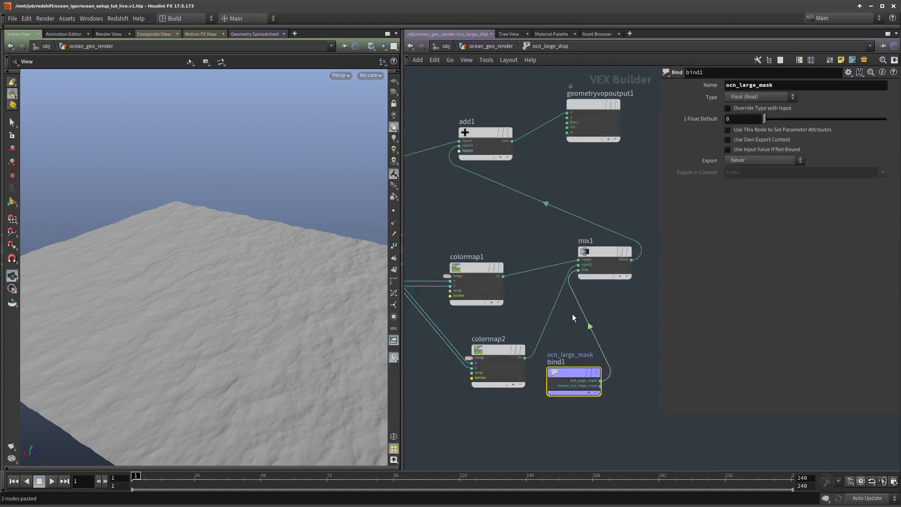
{"action": "left_click", "coordinate": [495, 305]}
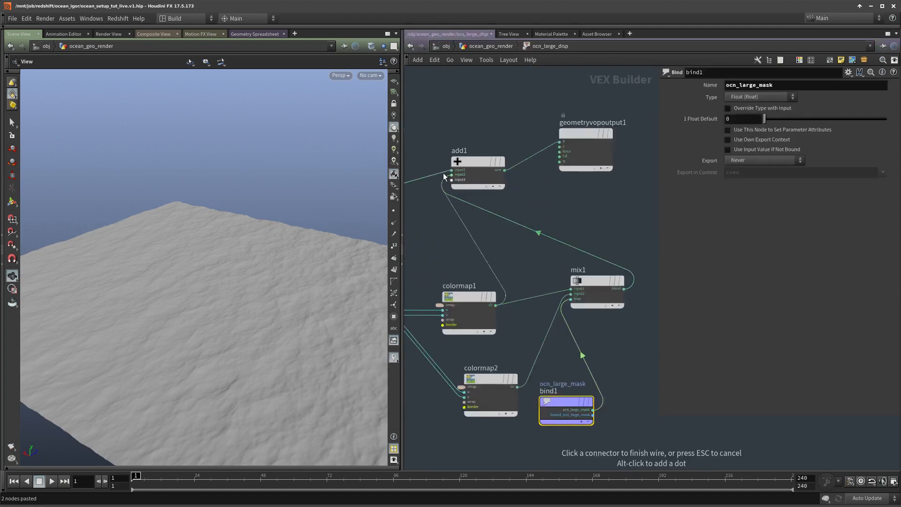
{"action": "left_click", "coordinate": [446, 174]}
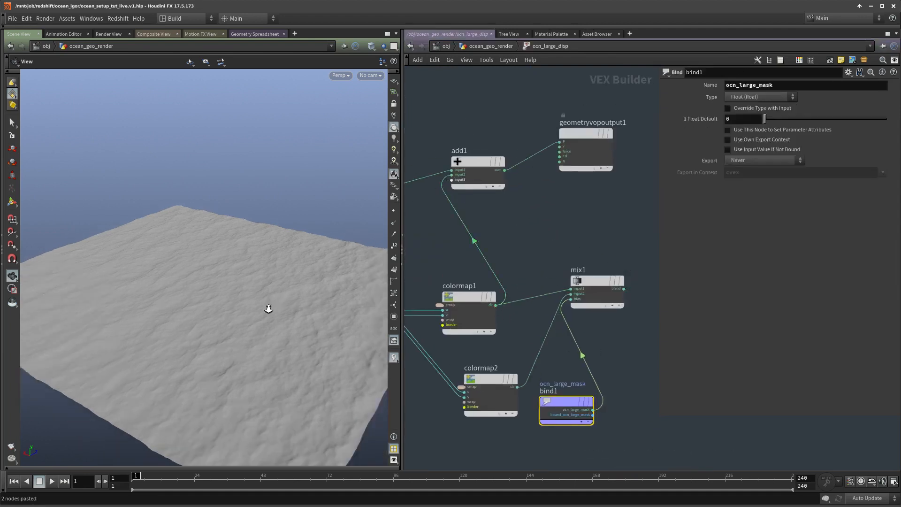
{"action": "key", "text": "ctrl+z"}
Step: Expand the collapsed image parameter of colormap2 inside ocn_large_disp and place its node below geometryvopglobal1
{"action": "middle_click_drag", "start_coordinate": [540, 238], "coordinate": [554, 185]}
{"action": "left_click", "coordinate": [509, 342]}
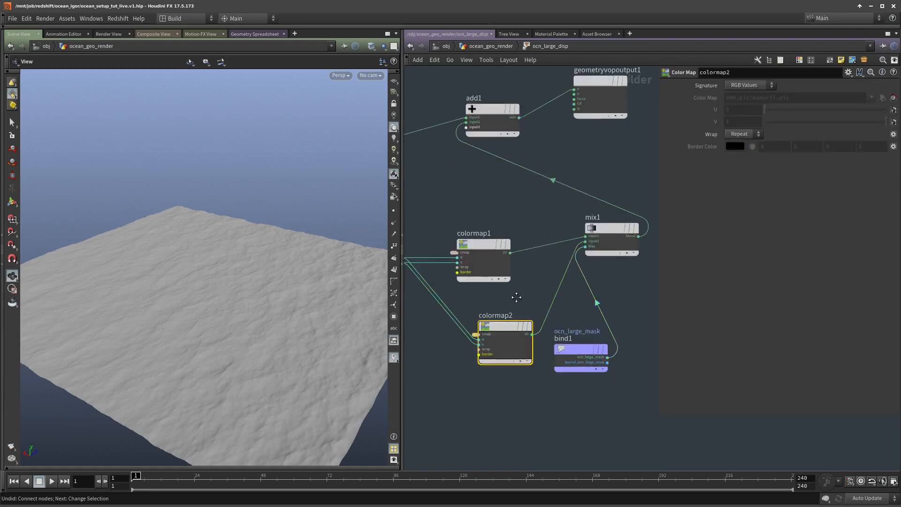
{"action": "middle_click_drag", "start_coordinate": [516, 294], "coordinate": [510, 308]}
{"action": "key", "text": "u"}
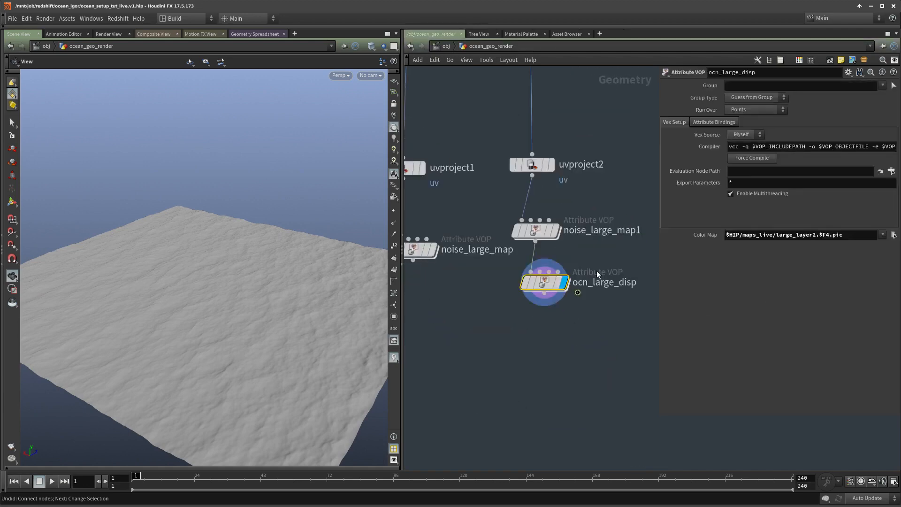
{"action": "left_click", "coordinate": [552, 232]}
{"action": "double_click", "coordinate": [544, 284]}
{"action": "left_click_drag", "start_coordinate": [507, 316], "coordinate": [473, 364]}
{"action": "middle_click_drag", "start_coordinate": [466, 361], "coordinate": [511, 298]}
{"action": "double_click", "coordinate": [514, 288]}
{"action": "scroll", "coordinate": [454, 264], "scroll_direction": "down", "scroll_amount": 3}
{"action": "middle_click_drag", "start_coordinate": [454, 265], "coordinate": [631, 291]}
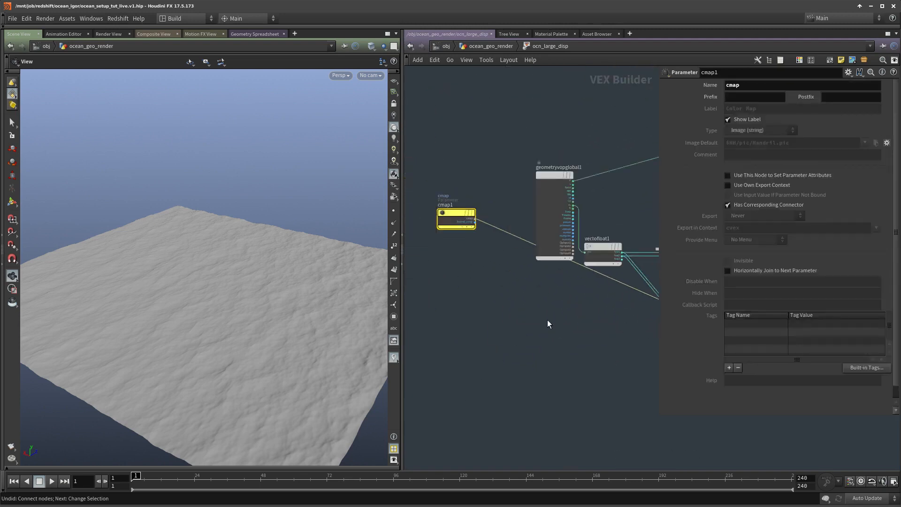
{"action": "left_click_drag", "start_coordinate": [450, 211], "coordinate": [482, 325]}
Step: Rename the expanded image parameter of colormap2 as large_map2 and return to the geometry network
{"action": "left_click", "coordinate": [747, 87]}
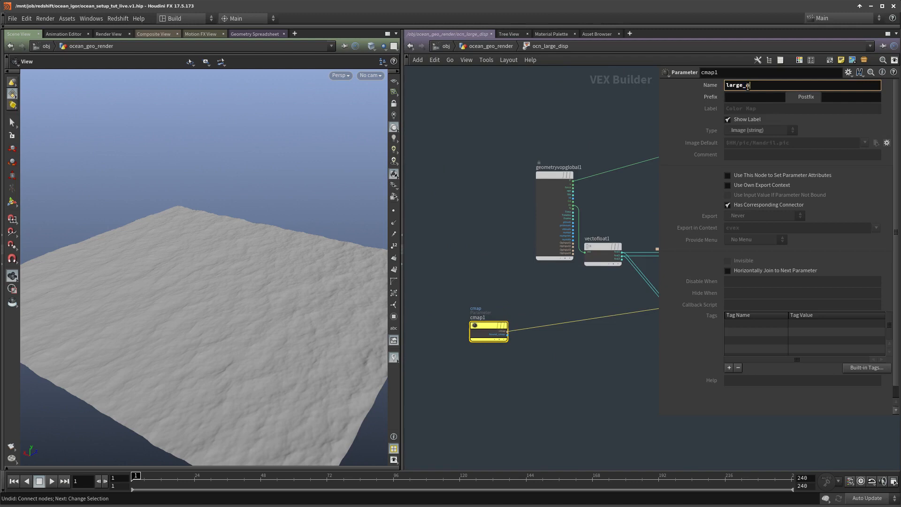
{"action": "type", "text": "large_map2"}
{"action": "key", "text": "Return"}
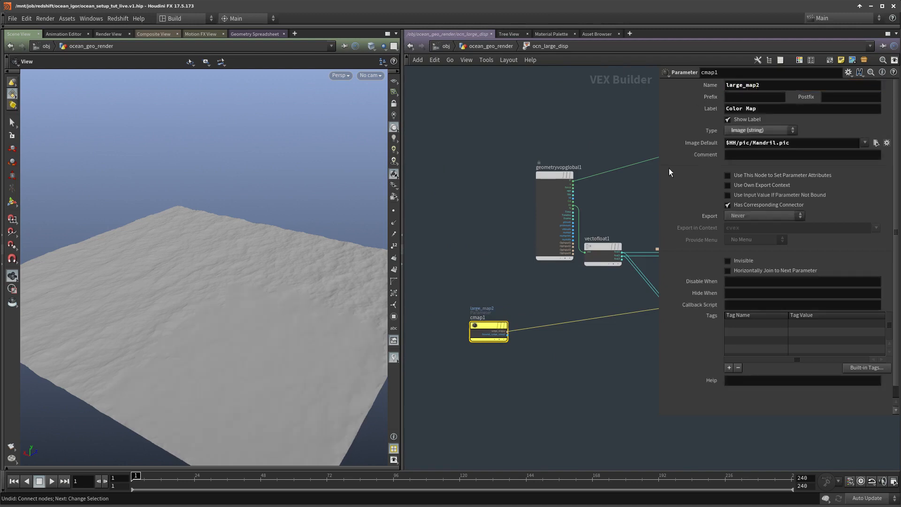
{"action": "middle_click_drag", "start_coordinate": [493, 261], "coordinate": [442, 273]}
{"action": "mouse_move", "coordinate": [516, 307]}
{"action": "middle_mouse_down"}
{"action": "mouse_move", "coordinate": [494, 294]}
{"action": "mouse_move", "coordinate": [513, 293]}
{"action": "middle_mouse_up"}
{"action": "key", "text": "u"}
Step: Set ocn_large_disp's first color map to $HIP/maps_live/large_layer1.$F4.pic and its second to $HIP/maps_live/large_layer2.$F4.pic
{"action": "left_click_drag", "start_coordinate": [851, 235], "coordinate": [592, 219]}
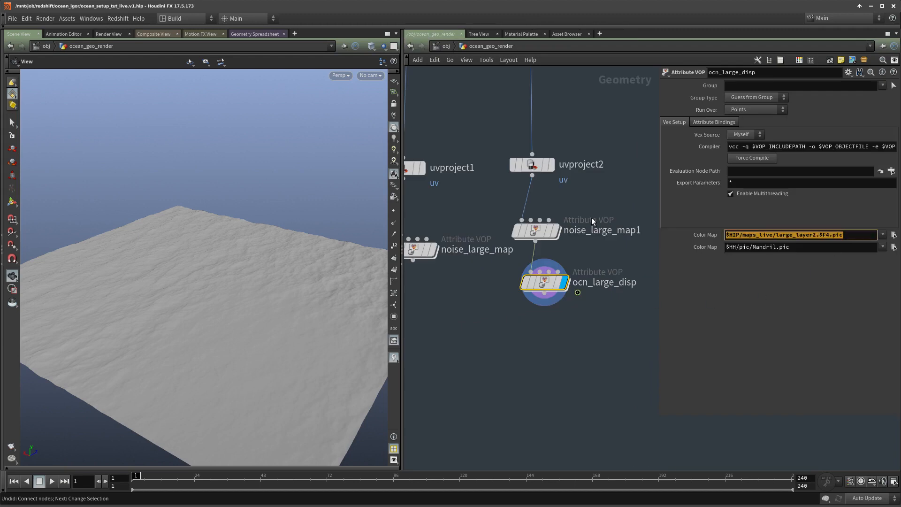
{"action": "key", "text": "ctrl+c"}
{"action": "left_click_drag", "start_coordinate": [800, 247], "coordinate": [723, 247]}
{"action": "key", "text": "ctrl+v"}
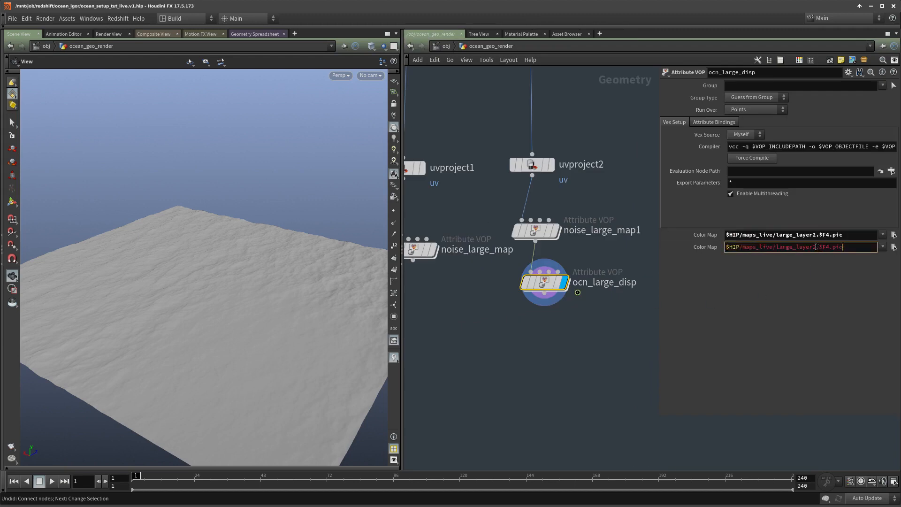
{"action": "left_click", "coordinate": [814, 236]}
{"action": "key", "text": "BackSpace"}
{"action": "type", "text": "1"}
{"action": "key", "text": "Return"}
{"action": "middle_click_drag", "start_coordinate": [545, 369], "coordinate": [537, 389]}
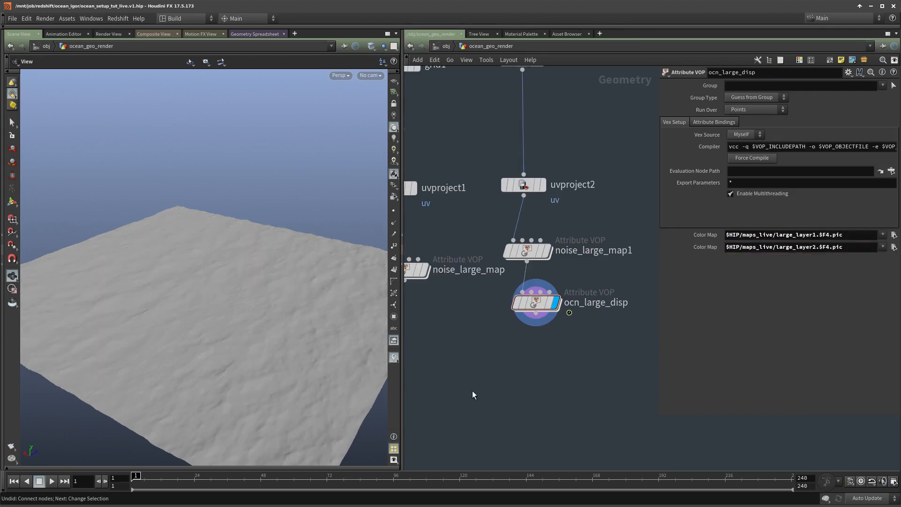
Step: Inside ocn_large_disp, try wiring colormap1 straight into add1 in place of mix1, and reconnect mix1's blend output to add1
{"action": "scroll", "coordinate": [610, 298], "scroll_direction": "up", "scroll_amount": 3}
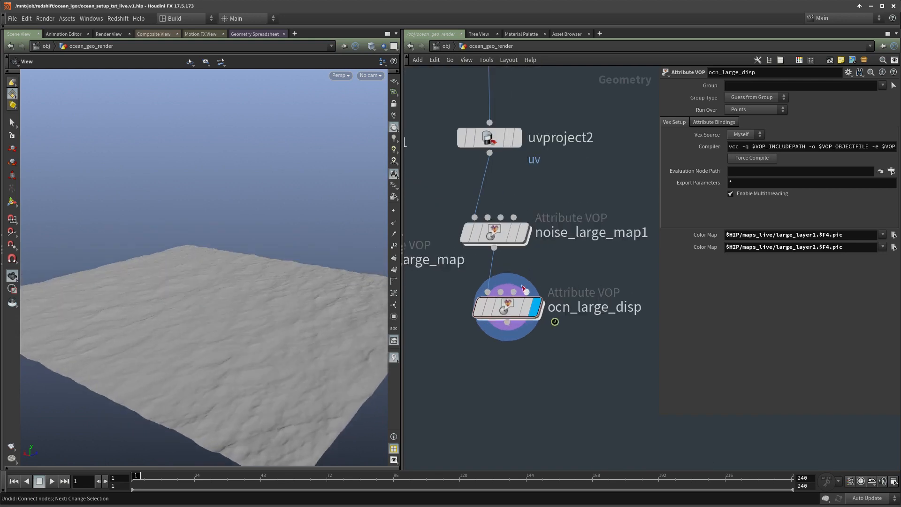
{"action": "double_click", "coordinate": [511, 311]}
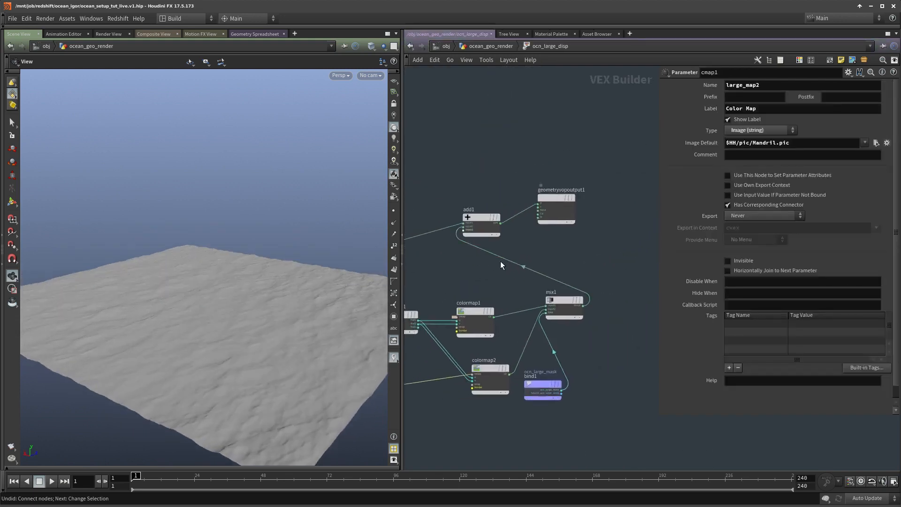
{"action": "left_click", "coordinate": [503, 318]}
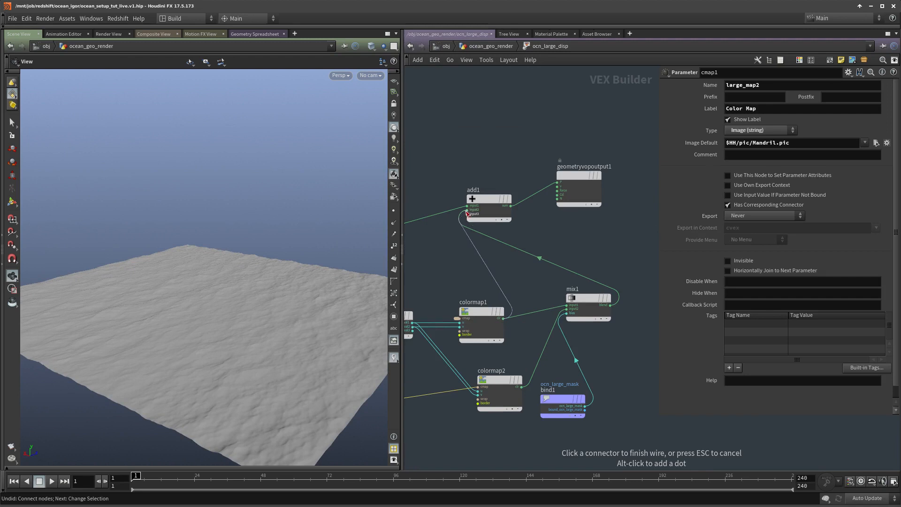
{"action": "left_click", "coordinate": [467, 213]}
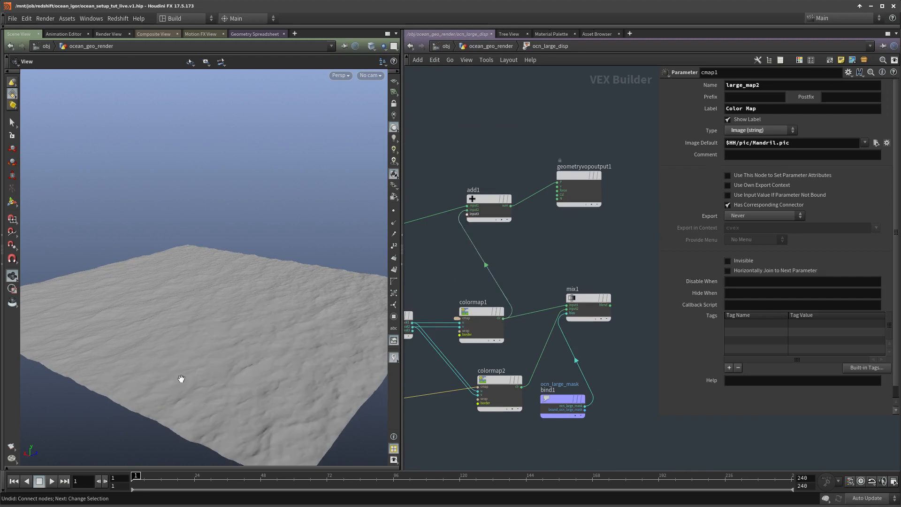
{"action": "left_click", "coordinate": [611, 304]}
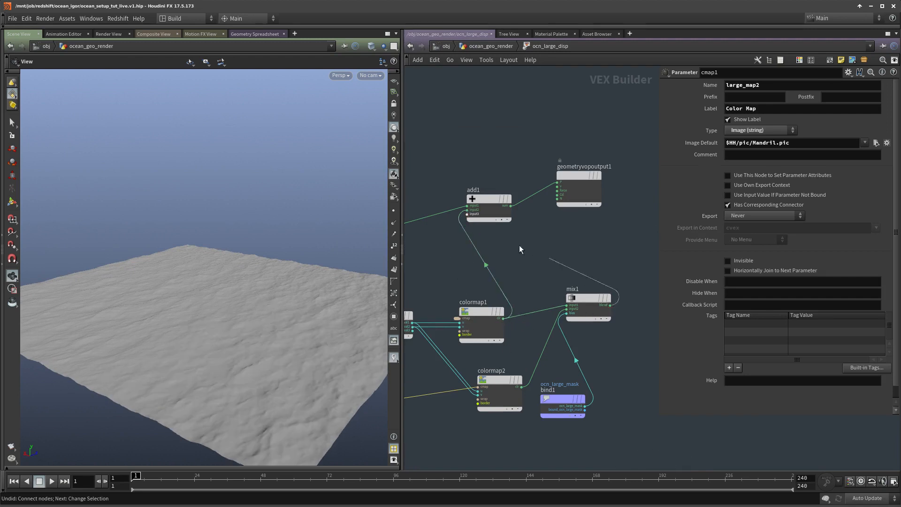
{"action": "left_click", "coordinate": [468, 214]}
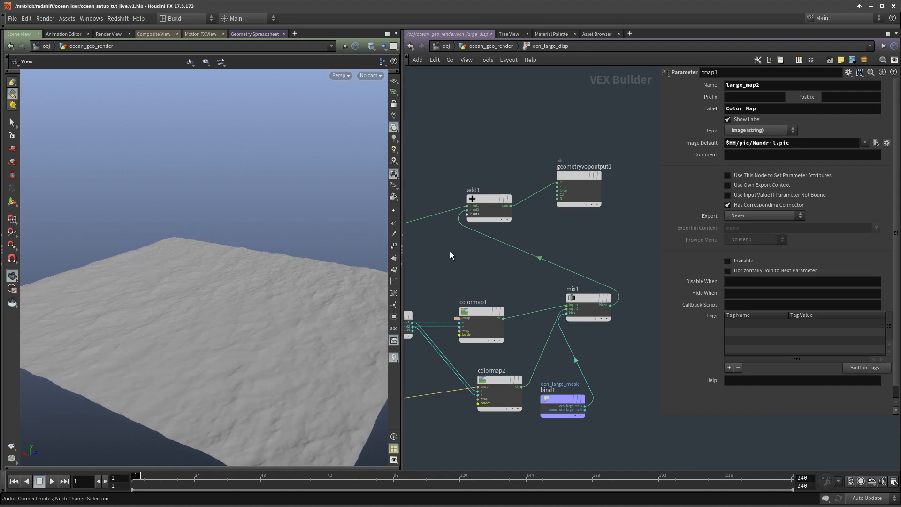
Step: Examine the blended ocean surface from several angles and reopen ocn_large_disp's inner network
{"action": "key", "text": "u"}
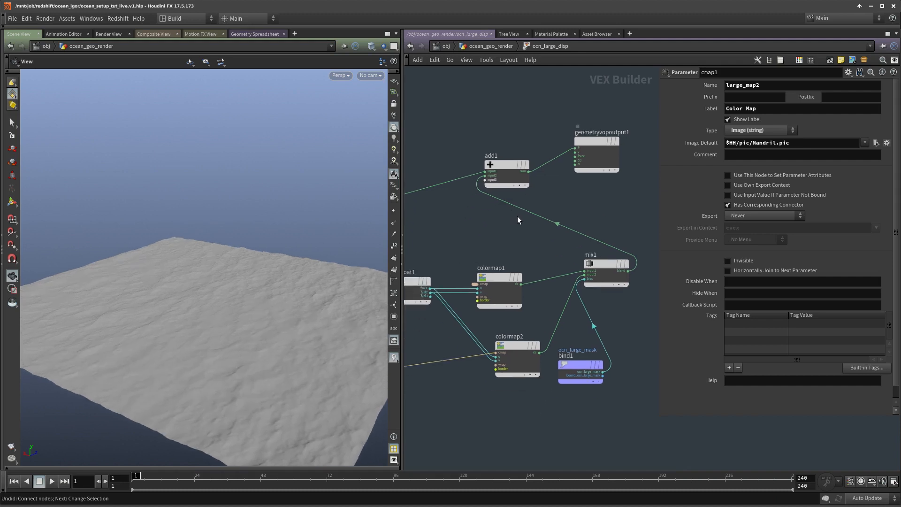
{"action": "scroll", "coordinate": [585, 307], "scroll_direction": "down", "scroll_amount": 3}
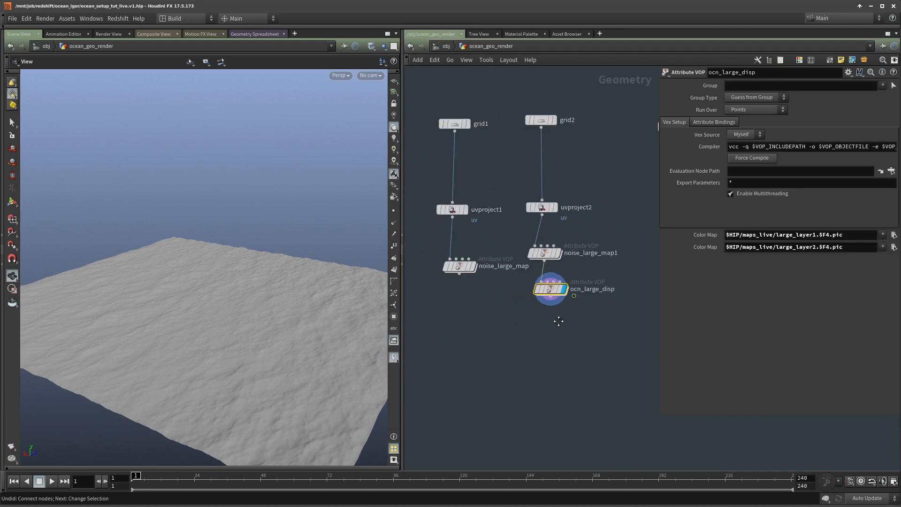
{"action": "left_click", "coordinate": [457, 268]}
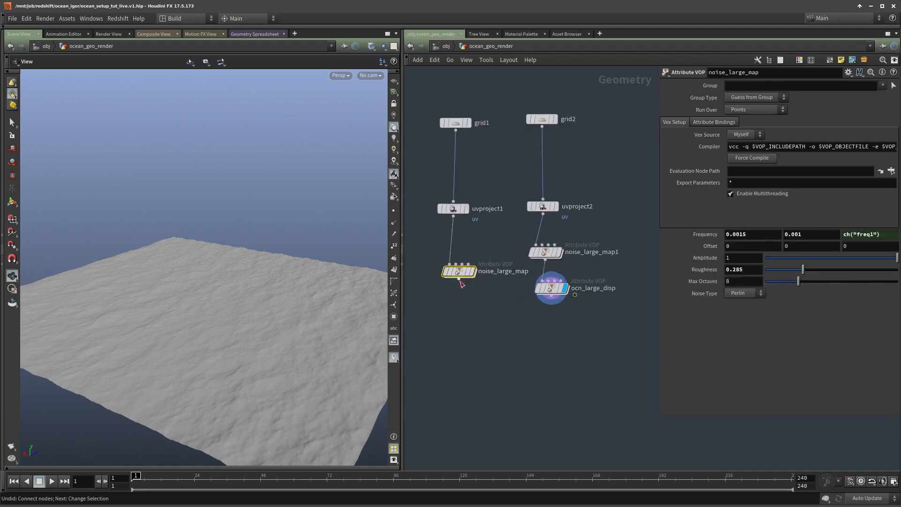
{"action": "mouse_move", "coordinate": [548, 290]}
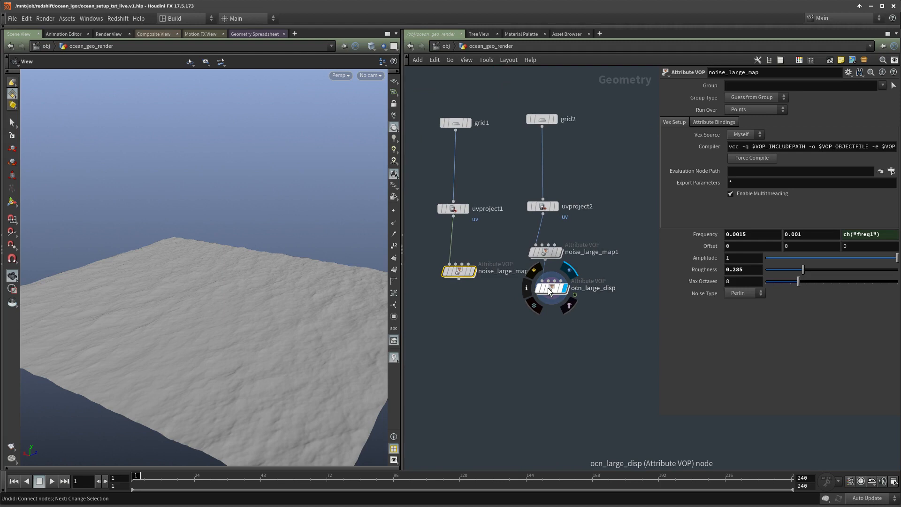
{"action": "double_click", "coordinate": [548, 288]}
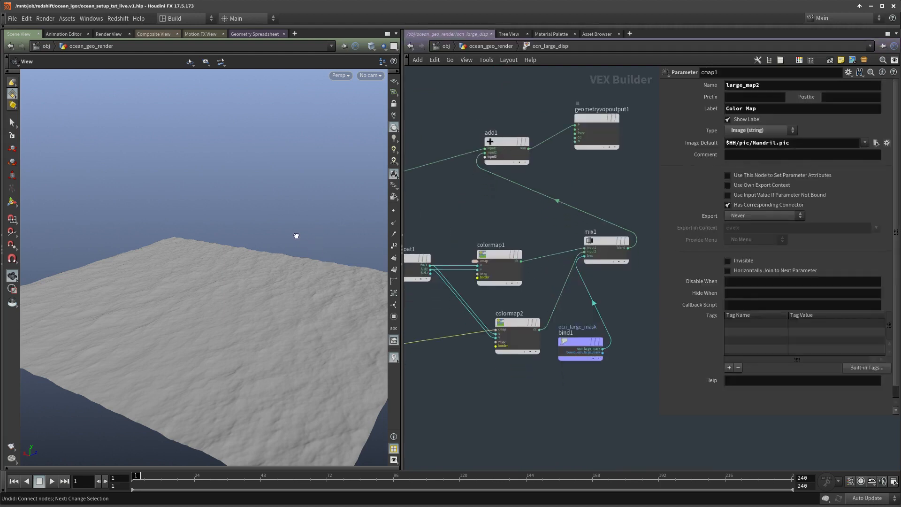
{"action": "left_click_drag", "start_coordinate": [296, 235], "coordinate": [180, 238]}
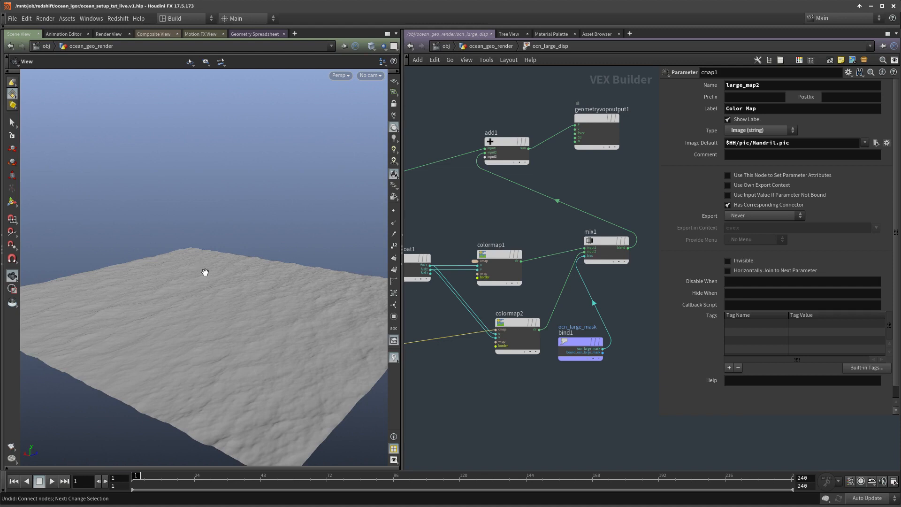
{"action": "left_click_drag", "start_coordinate": [205, 272], "coordinate": [197, 269]}
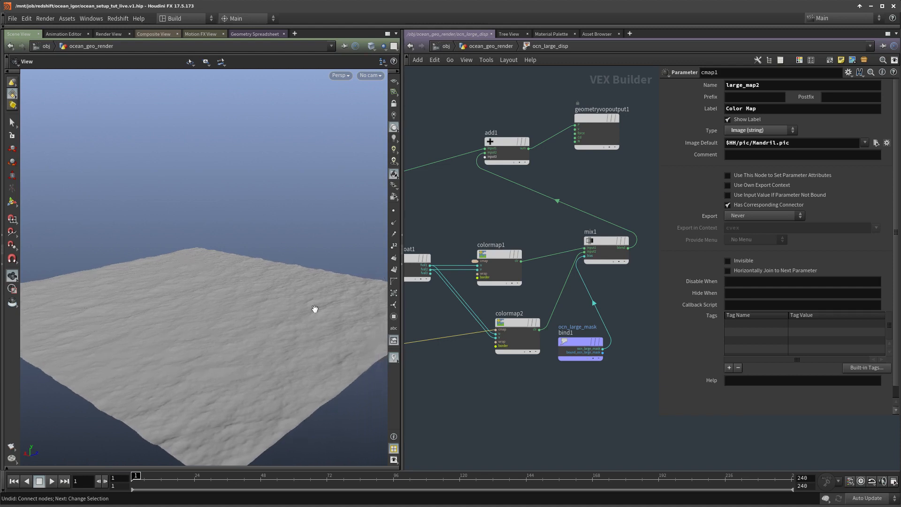
Step: Move colormap2 and bind1 further down to make room in front of mix1
{"action": "left_click_drag", "start_coordinate": [513, 327], "coordinate": [477, 369]}
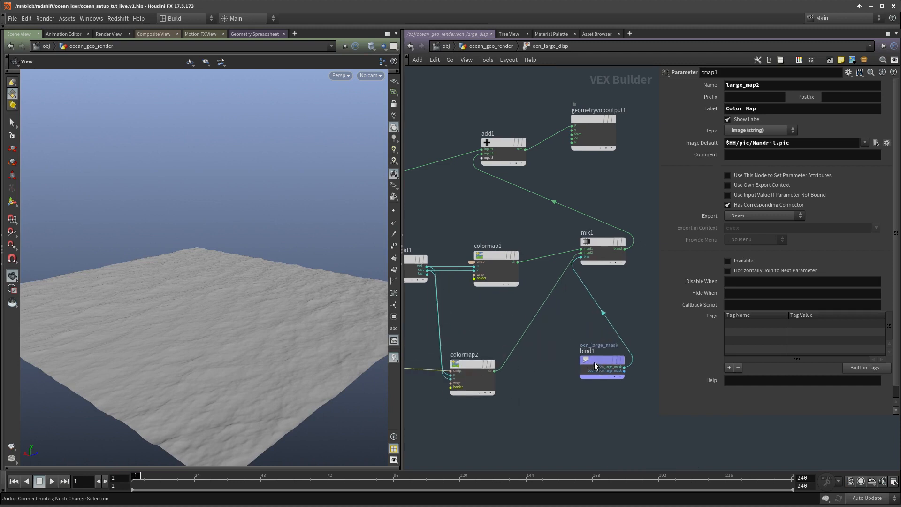
{"action": "scroll", "coordinate": [495, 328], "scroll_direction": "up", "scroll_amount": 3}
{"action": "left_click_drag", "start_coordinate": [562, 323], "coordinate": [480, 400]}
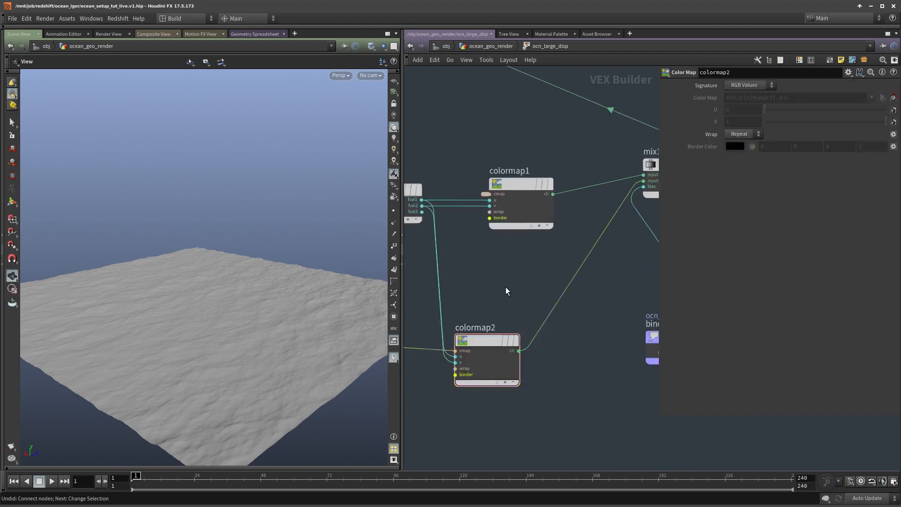
Step: Insert a Multiply Constant node between colormap2 and mix1 with a multiplier of 0.25
{"action": "key", "text": "Tab"}
{"action": "type", "text": "mul"}
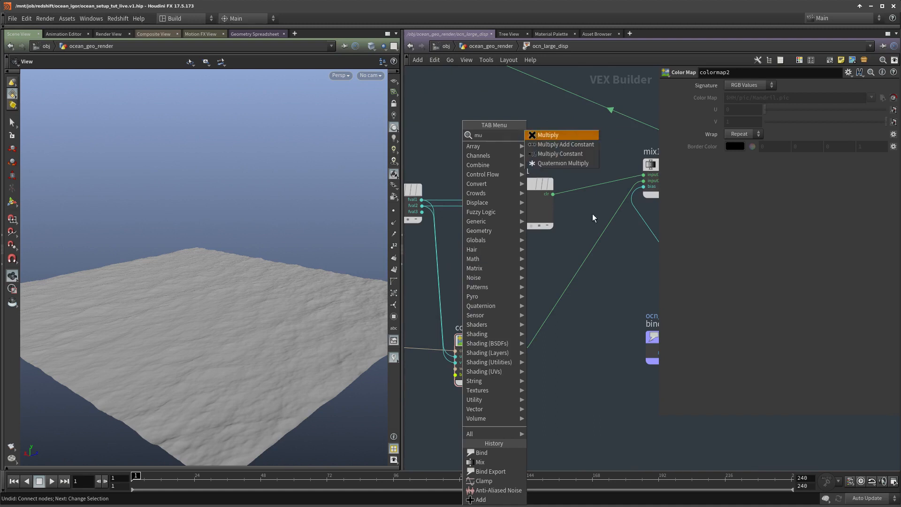
{"action": "left_click", "coordinate": [563, 154]}
{"action": "left_click", "coordinate": [558, 290]}
{"action": "left_click_drag", "start_coordinate": [559, 289], "coordinate": [607, 297]}
{"action": "type", "text": ".25"}
{"action": "key", "text": "Return"}
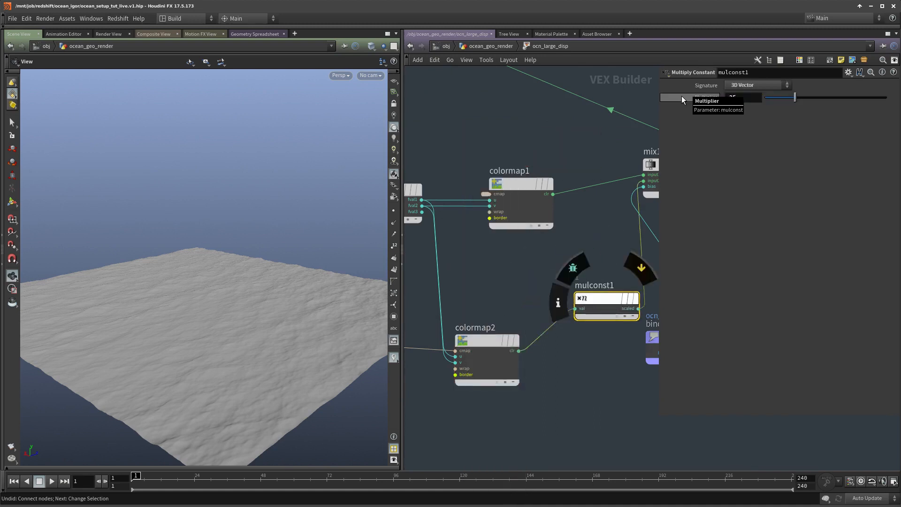
Step: Try multipliers of 0.5 and 1 on the Multiply Constant node, delete it and return to the geometry network
{"action": "left_click_drag", "start_coordinate": [322, 350], "coordinate": [295, 398]}
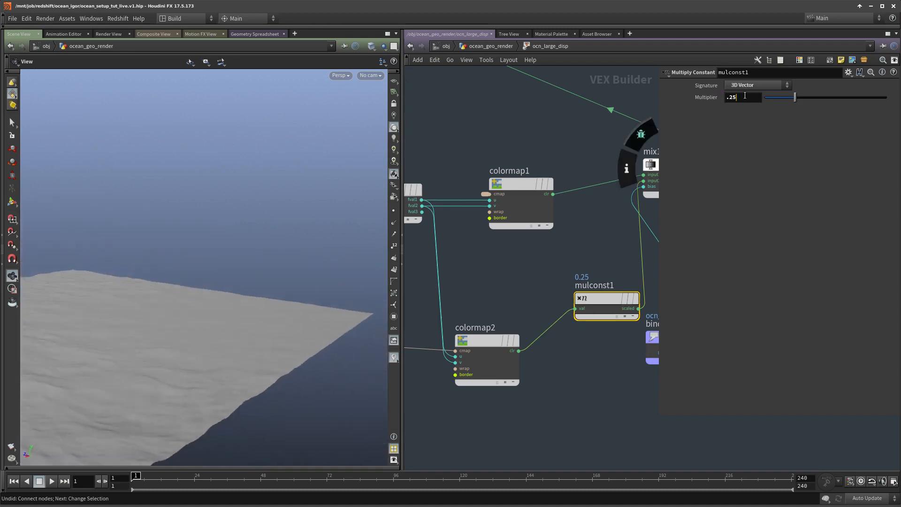
{"action": "left_click_drag", "start_coordinate": [744, 97], "coordinate": [670, 94]}
{"action": "type", "text": ".5"}
{"action": "key", "text": "Return"}
{"action": "left_click_drag", "start_coordinate": [224, 303], "coordinate": [247, 205]}
{"action": "middle_click_drag", "start_coordinate": [545, 277], "coordinate": [450, 303]}
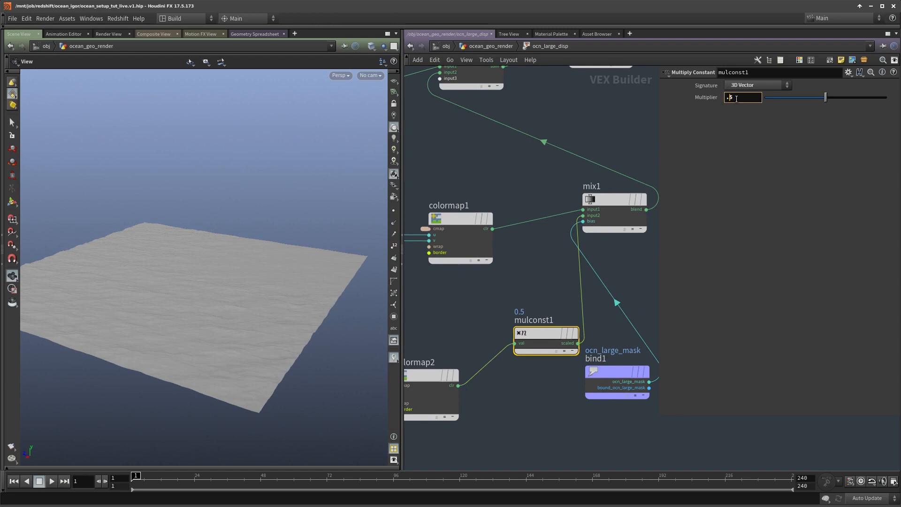
{"action": "type", "text": "1"}
{"action": "key", "text": "Return"}
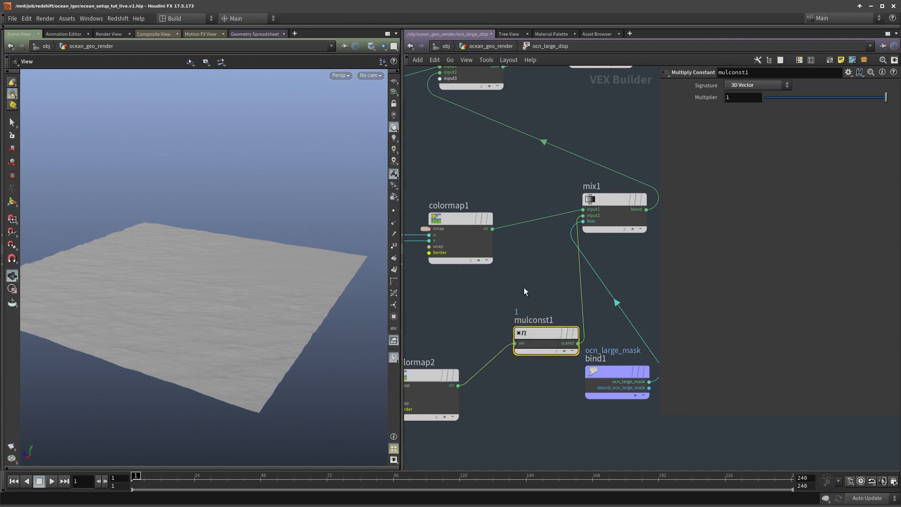
{"action": "middle_click_drag", "start_coordinate": [523, 287], "coordinate": [527, 292]}
{"action": "key", "text": "u"}
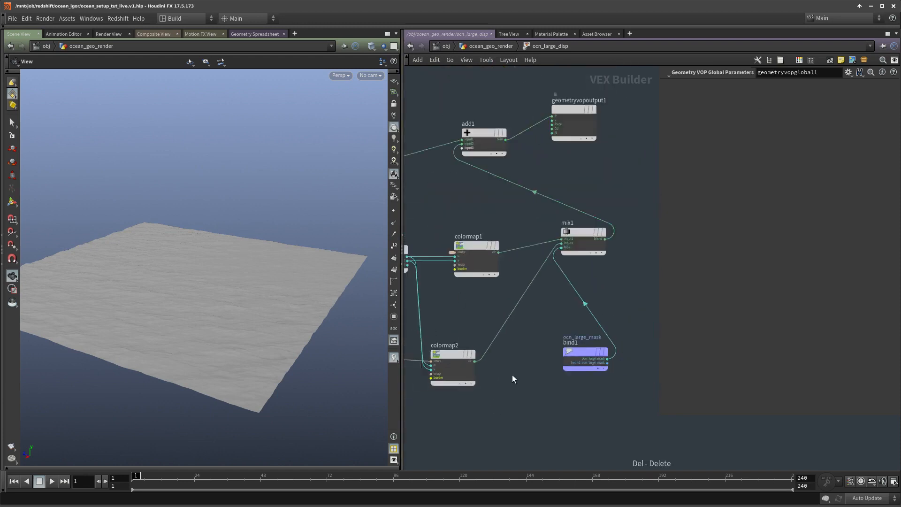
Step: Rewire the first input of ocn_large_disp from noise_large_map1 to the output of noise_large_map
{"action": "scroll", "coordinate": [488, 304], "scroll_direction": "up", "scroll_amount": 4}
{"action": "left_click_drag", "start_coordinate": [592, 353], "coordinate": [599, 323]}
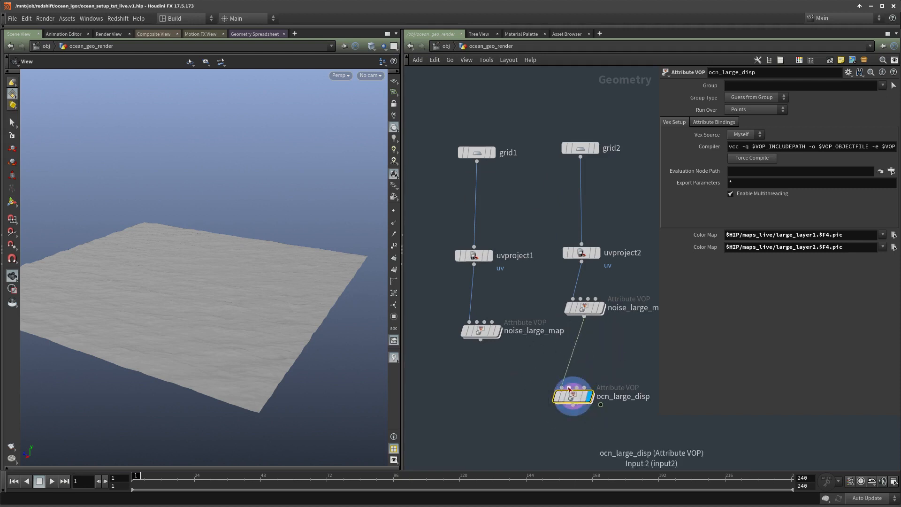
{"action": "left_click_drag", "start_coordinate": [562, 388], "coordinate": [481, 337]}
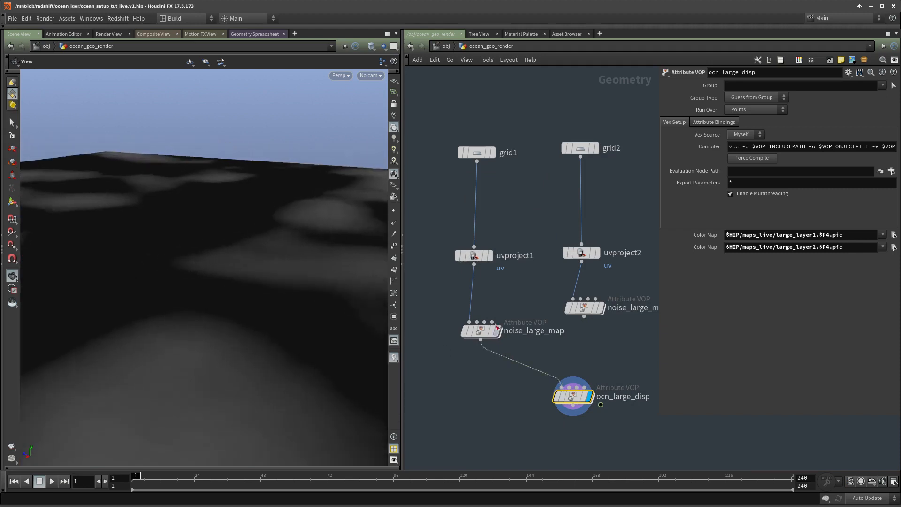
Step: Disconnect clamp1 from the Cd input of geometryvopoutput1 inside noise_large_map and return to the geometry network
{"action": "double_click", "coordinate": [477, 332]}
{"action": "scroll", "coordinate": [509, 209], "scroll_direction": "down", "scroll_amount": 3}
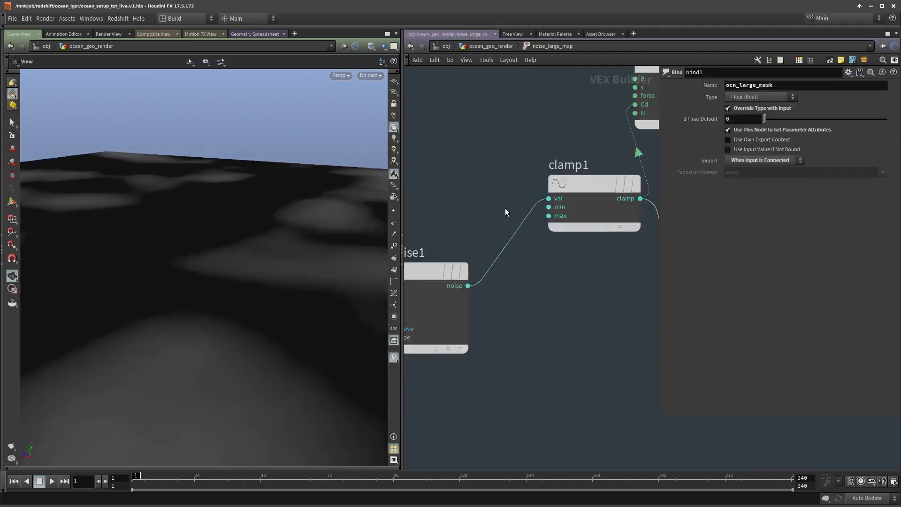
{"action": "middle_click_drag", "start_coordinate": [615, 138], "coordinate": [567, 197]}
{"action": "scroll", "coordinate": [563, 194], "scroll_direction": "up", "scroll_amount": 1}
{"action": "left_click_drag", "start_coordinate": [471, 164], "coordinate": [466, 153]}
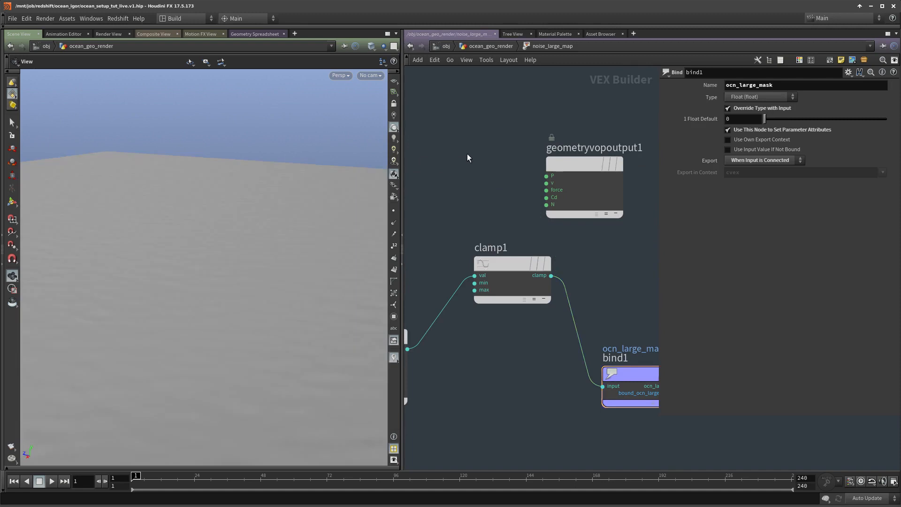
{"action": "key", "text": "u"}
{"action": "middle_click_drag", "start_coordinate": [516, 356], "coordinate": [524, 310]}
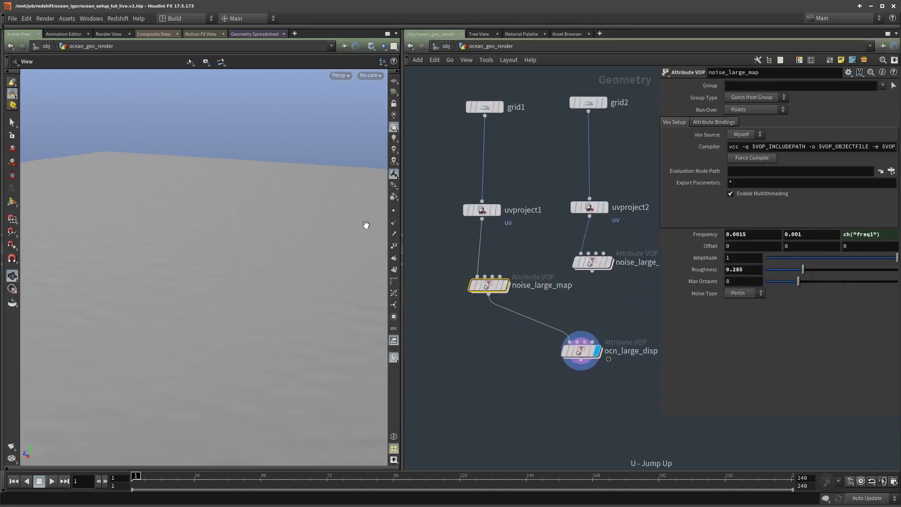
Step: Inspect grid1's size and its row and column resolution against the wave detail on the displaced surface
{"action": "left_click_drag", "start_coordinate": [225, 287], "coordinate": [287, 318]}
{"action": "left_click_drag", "start_coordinate": [507, 147], "coordinate": [465, 92]}
{"action": "left_click_drag", "start_coordinate": [740, 157], "coordinate": [677, 154]}
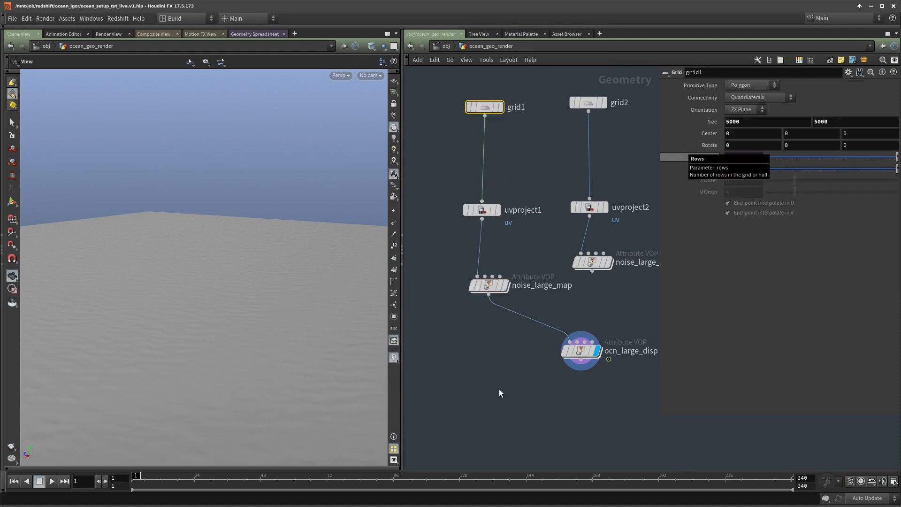
{"action": "middle_click_drag", "start_coordinate": [424, 357], "coordinate": [427, 372]}
{"action": "middle_click_drag", "start_coordinate": [509, 378], "coordinate": [503, 370]}
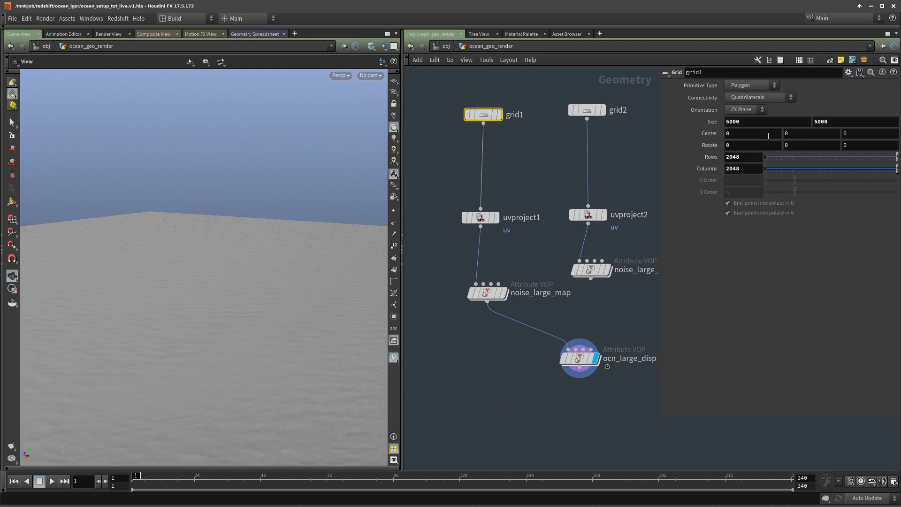
{"action": "left_click", "coordinate": [512, 169]}
{"action": "left_click_drag", "start_coordinate": [197, 330], "coordinate": [250, 275]}
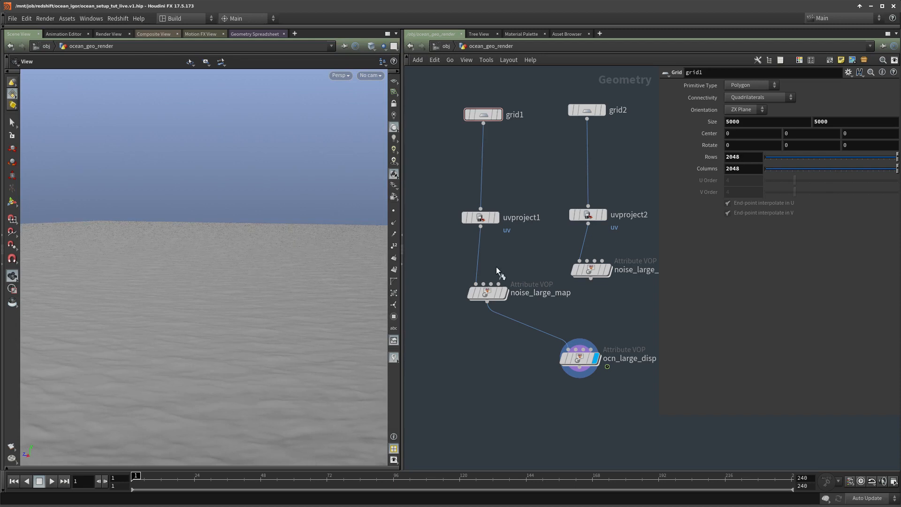
Step: Turn on the display of noise_large_map, bypass that node and check its grid in the viewport
{"action": "key", "text": "r"}
{"action": "left_click", "coordinate": [488, 292]}
{"action": "middle_click_drag", "start_coordinate": [480, 345], "coordinate": [475, 358]}
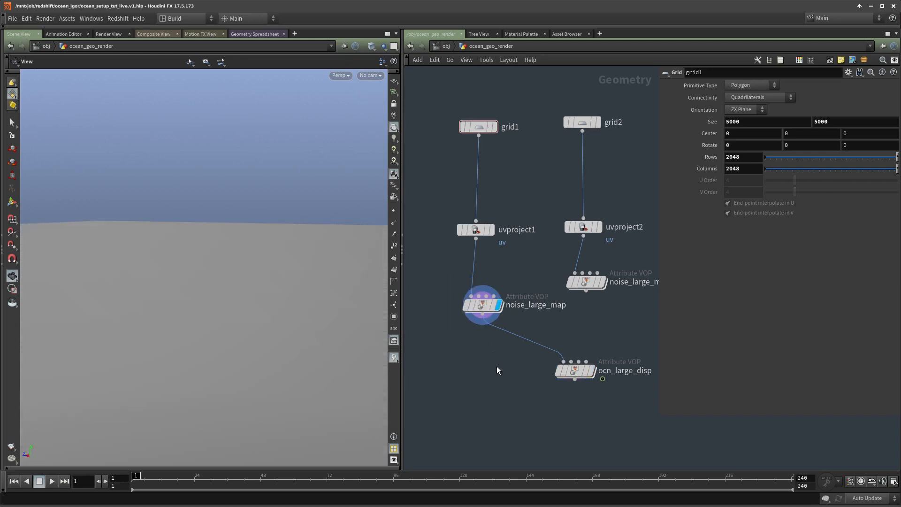
{"action": "key", "text": "q"}
{"action": "left_click_drag", "start_coordinate": [500, 366], "coordinate": [503, 291]}
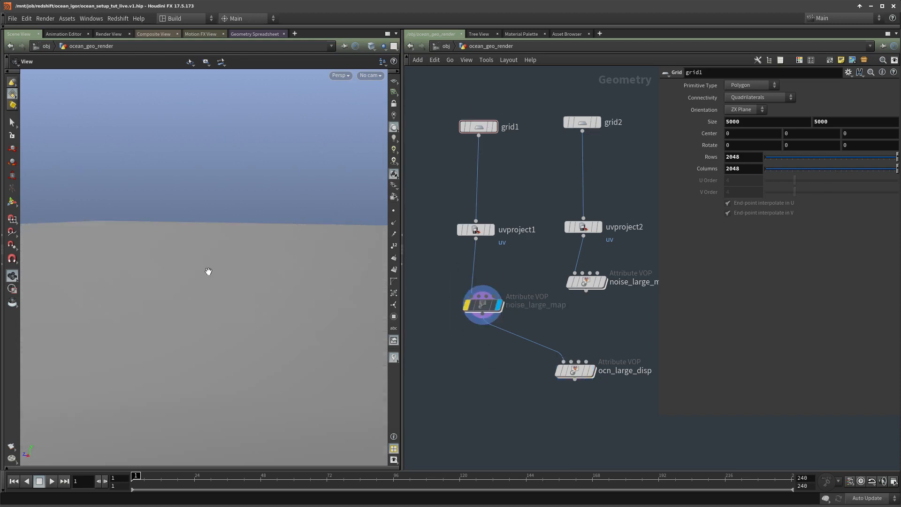
{"action": "left_click_drag", "start_coordinate": [224, 288], "coordinate": [229, 300]}
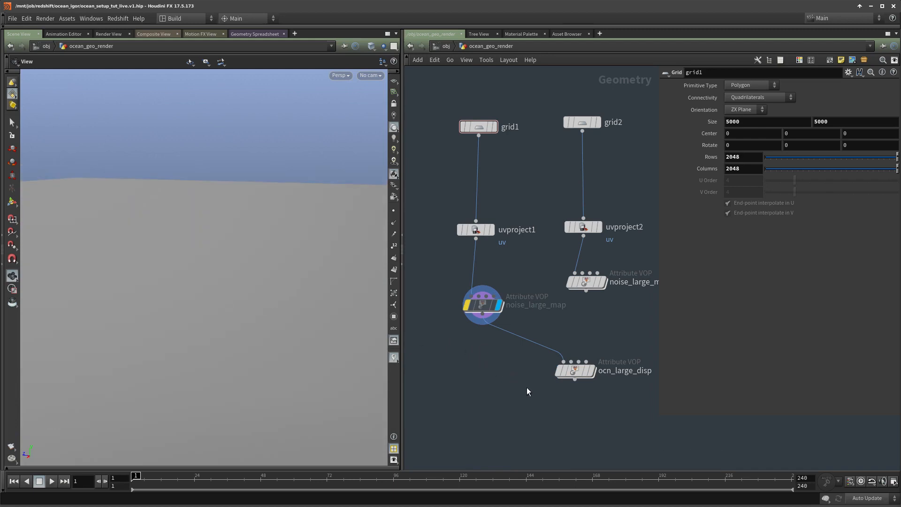
Step: Switch the display to ocn_large_disp and re-enable the bypassed noise_large_map node to compare the displaced surface
{"action": "key", "text": "r"}
{"action": "left_click_drag", "start_coordinate": [526, 394], "coordinate": [610, 328]}
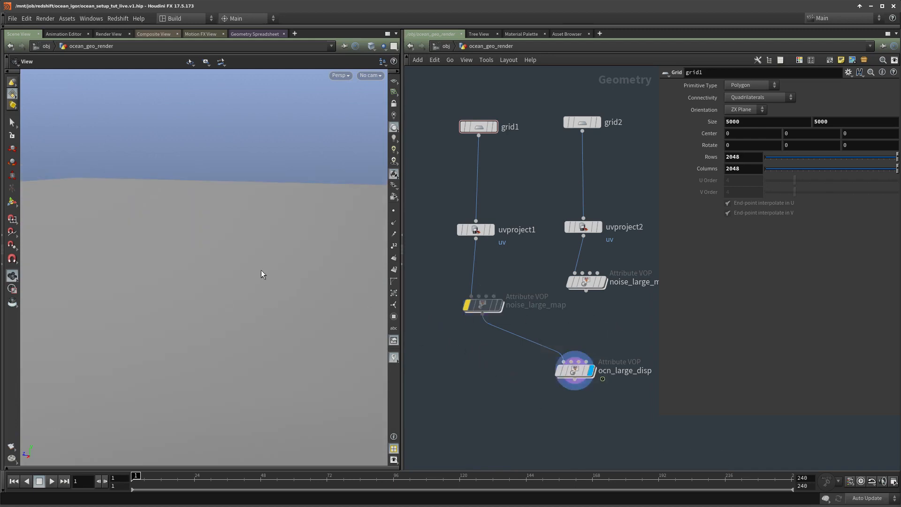
{"action": "right_click_drag", "start_coordinate": [249, 287], "coordinate": [279, 252]}
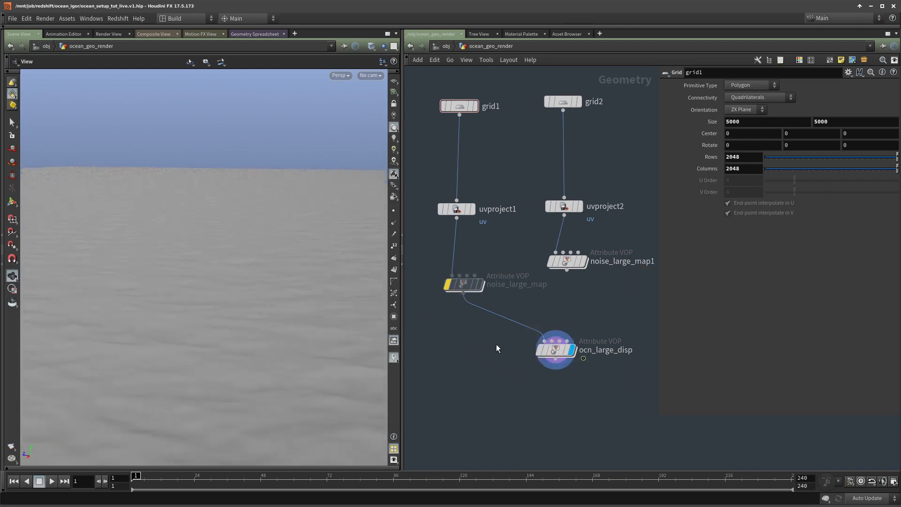
{"action": "key", "text": "b"}
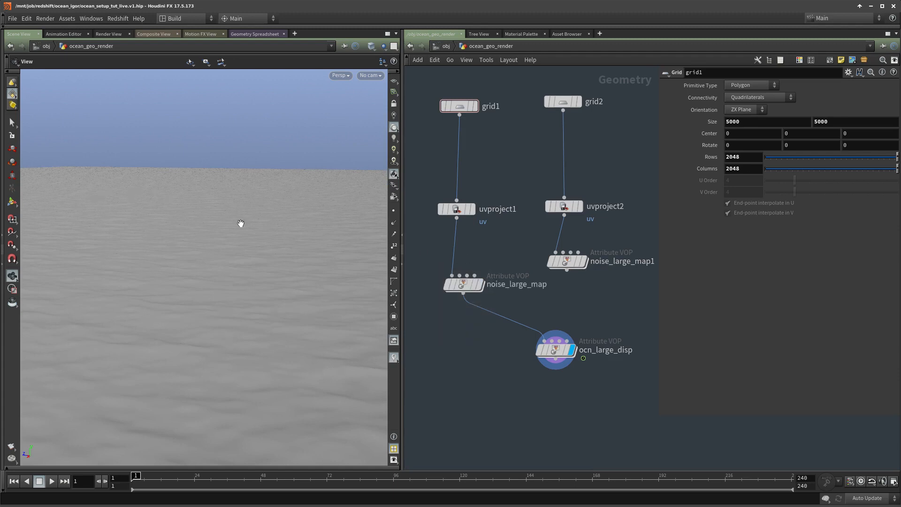
Step: Set the amplitude of noise_large_map to 10 and compare the surface with that node bypassed and active
{"action": "left_click_drag", "start_coordinate": [476, 337], "coordinate": [413, 364]}
{"action": "left_click_drag", "start_coordinate": [516, 247], "coordinate": [456, 306]}
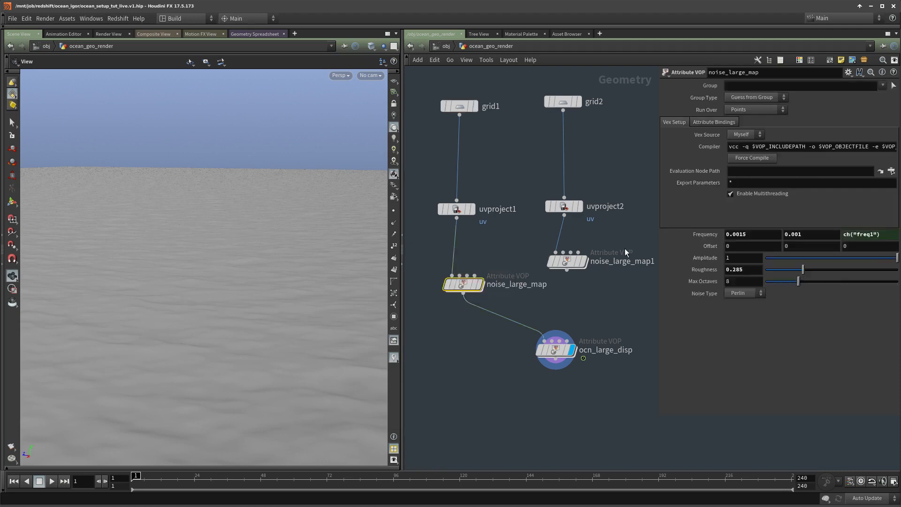
{"action": "type", "text": "0"}
{"action": "key", "text": "Return"}
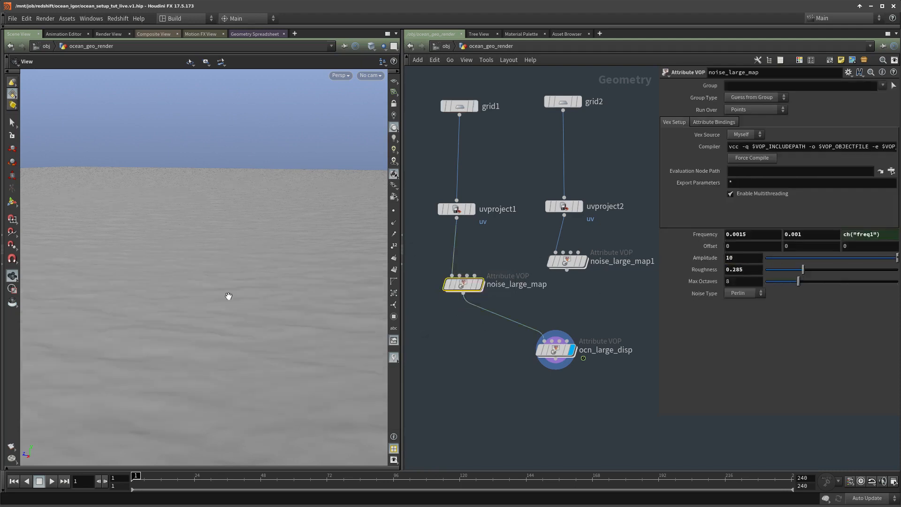
{"action": "key", "text": "b"}
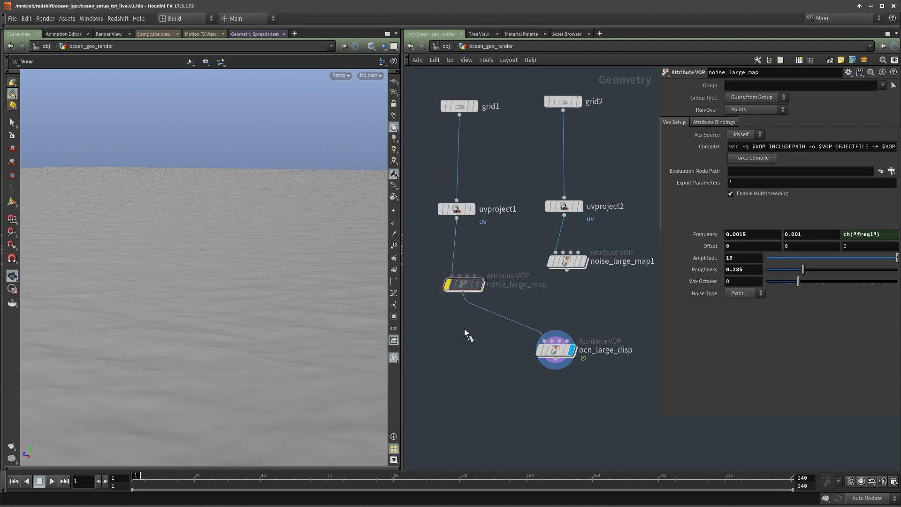
{"action": "key", "text": "b"}
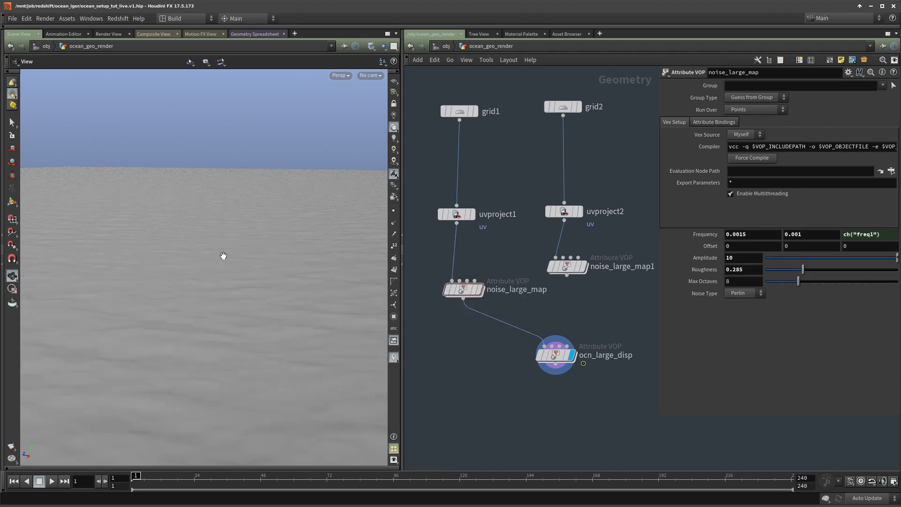
Step: Examine the displaced ocean surface toward the horizon in a single, maximized perspective view
{"action": "key", "text": "space+b"}
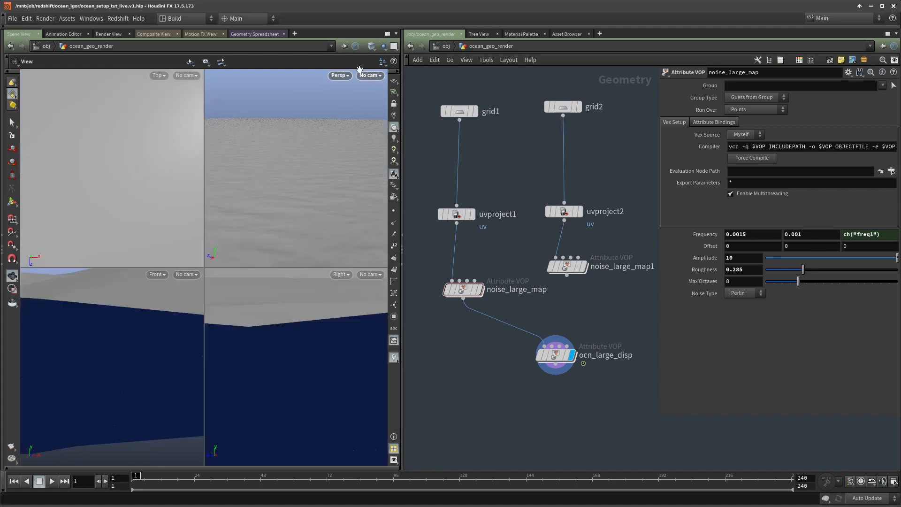
{"action": "key", "text": "space+b"}
{"action": "key", "text": "space+b"}
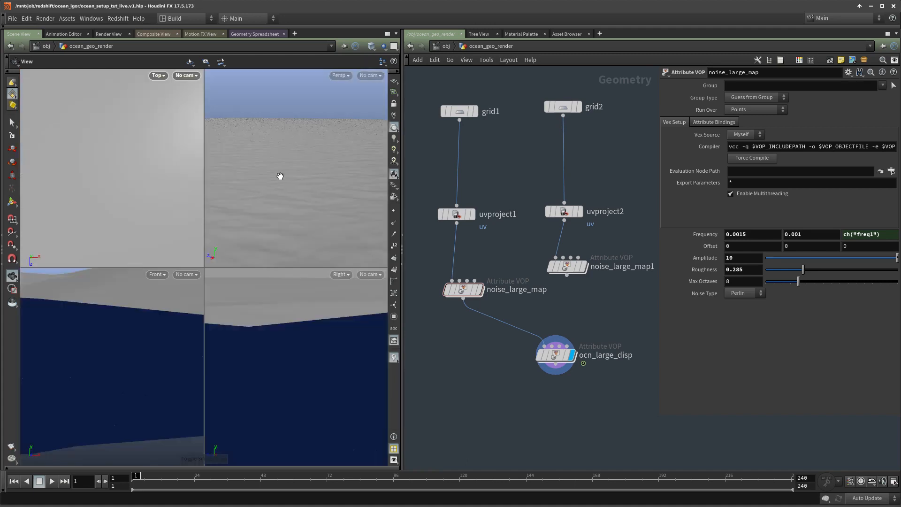
{"action": "key", "text": "space+b"}
{"action": "key", "text": "space+b"}
{"action": "key", "text": "space+b"}
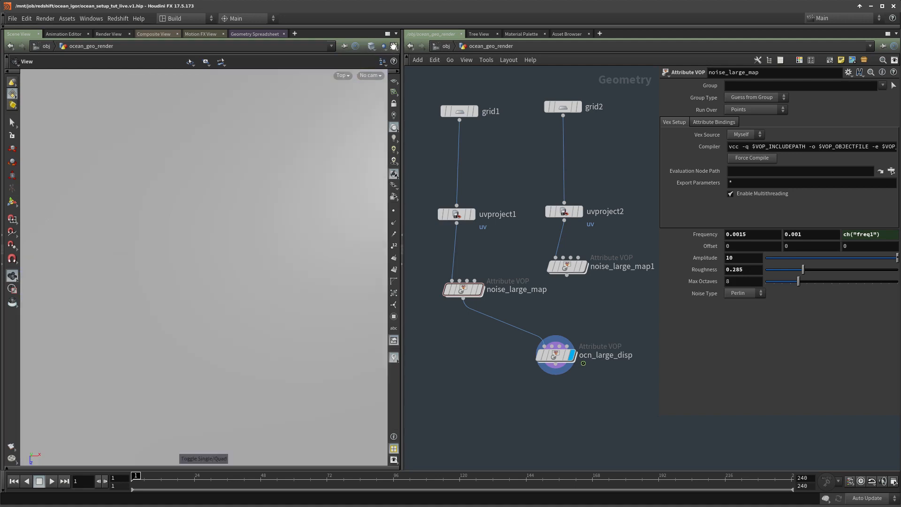
{"action": "key", "text": "space+b"}
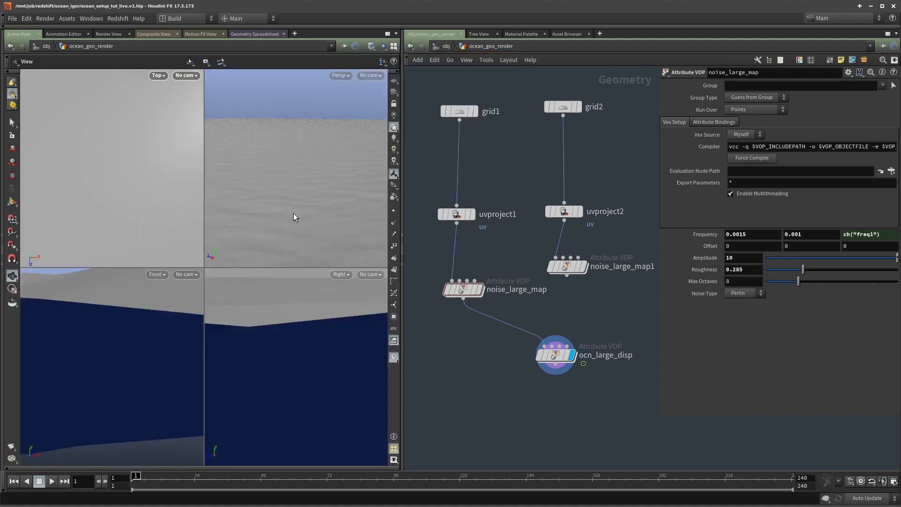
{"action": "key", "text": "space+b"}
{"action": "key", "text": "ctrl+b"}
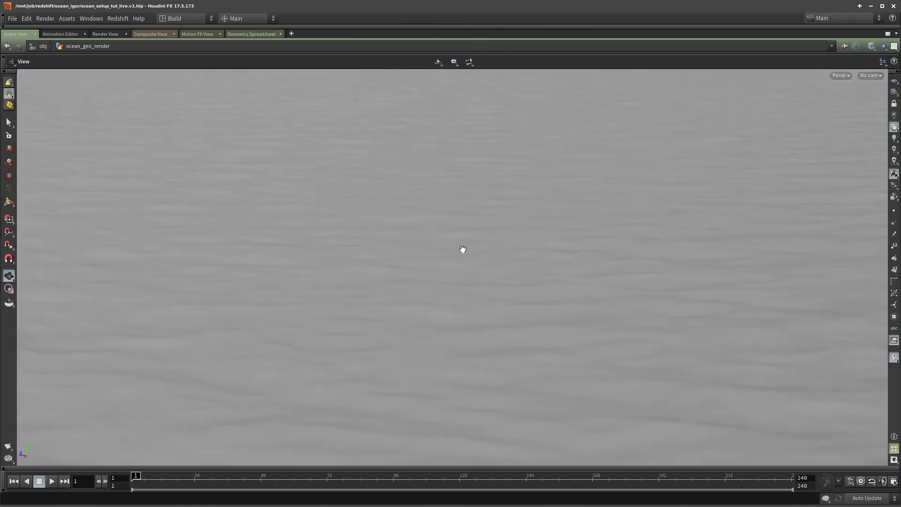
{"action": "left_click_drag", "start_coordinate": [474, 235], "coordinate": [404, 258]}
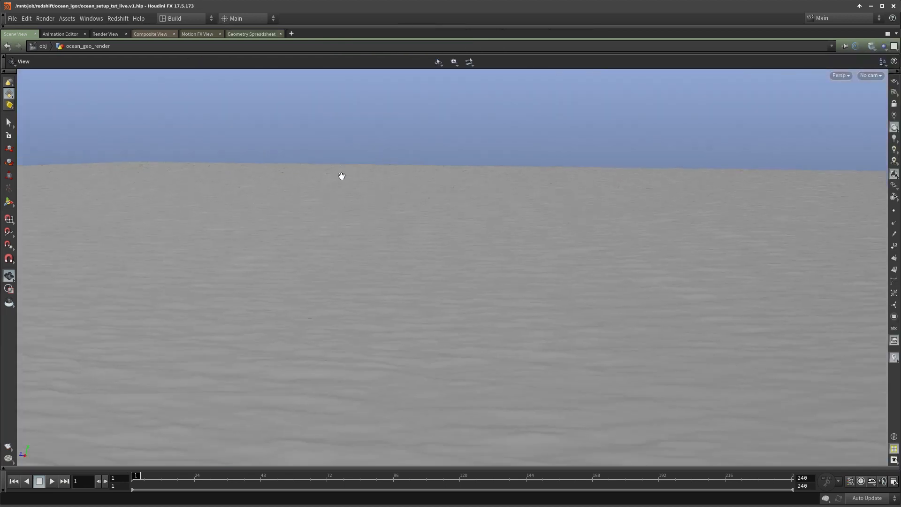
{"action": "left_click_drag", "start_coordinate": [341, 175], "coordinate": [404, 198]}
Step: Raise the viewport's antialias samples in the scene display options and inspect the wave surface across the whole grid
{"action": "key", "text": "d"}
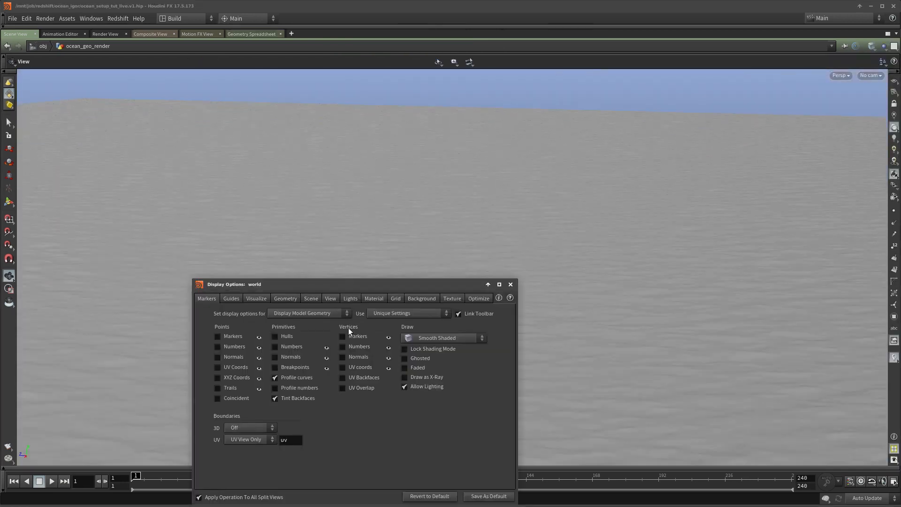
{"action": "left_click", "coordinate": [311, 298]}
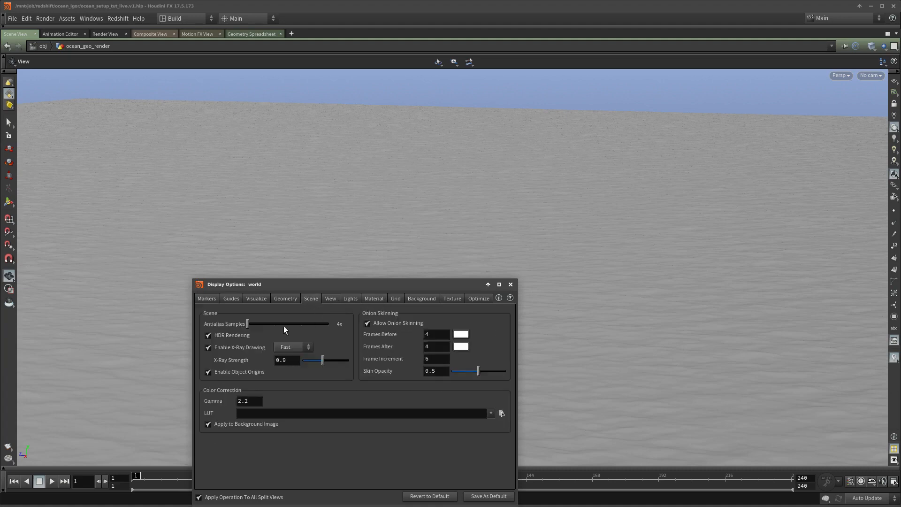
{"action": "left_click_drag", "start_coordinate": [285, 325], "coordinate": [327, 330]}
{"action": "left_click", "coordinate": [511, 284]}
{"action": "left_click_drag", "start_coordinate": [474, 277], "coordinate": [501, 181]}
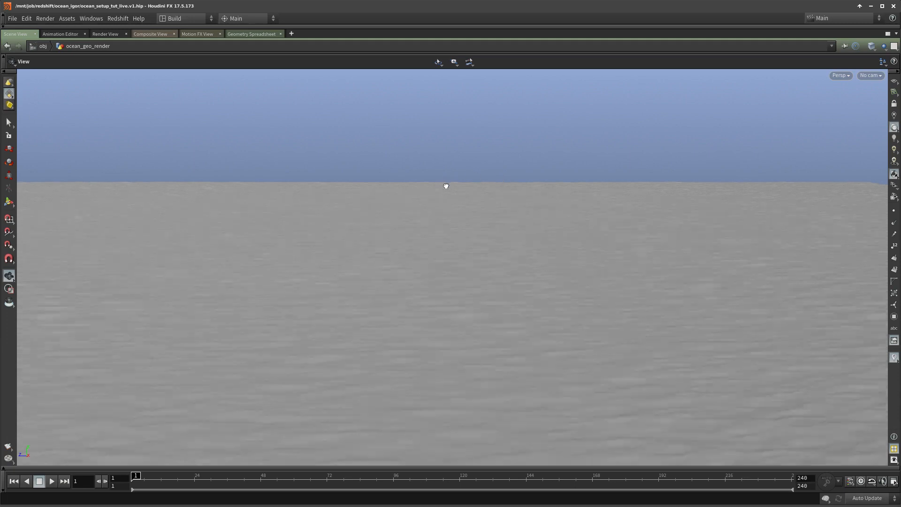
{"action": "left_click_drag", "start_coordinate": [446, 186], "coordinate": [513, 245]}
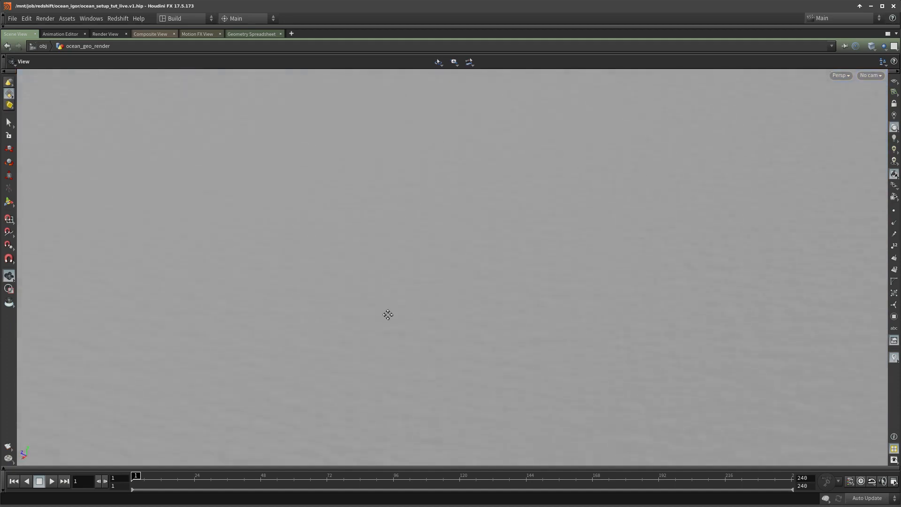
{"action": "left_click_drag", "start_coordinate": [388, 314], "coordinate": [483, 304]}
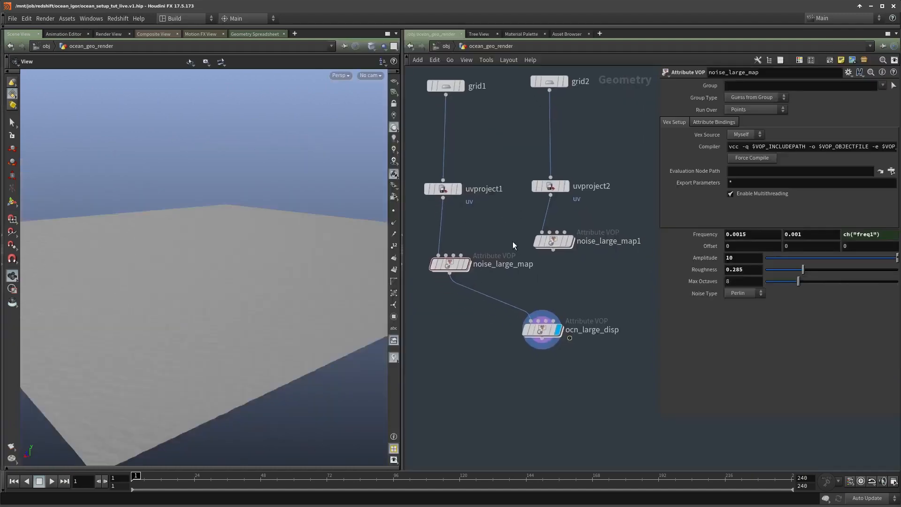
{"action": "left_click_drag", "start_coordinate": [189, 325], "coordinate": [176, 328]}
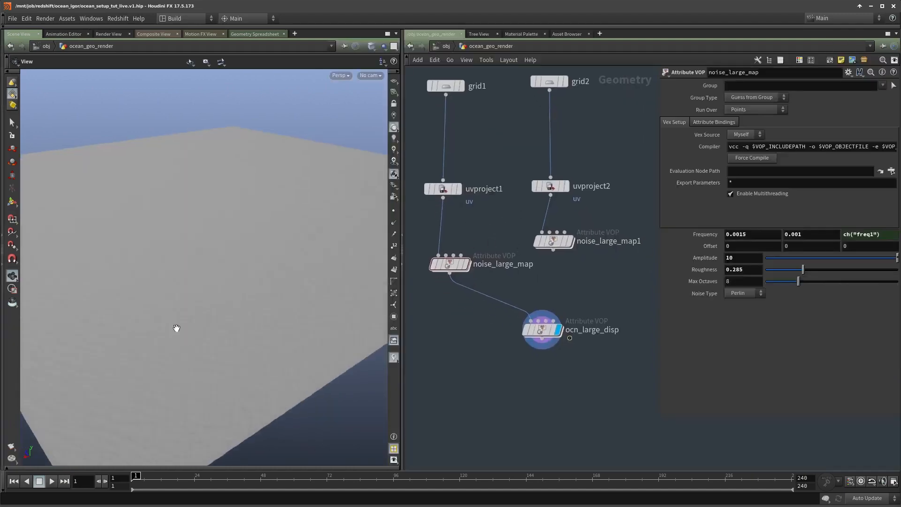
Step: Display noise_large_map1, move ocn_large_disp farther below the noise nodes, and frame the small grid in the viewport
{"action": "left_click", "coordinate": [565, 242]}
{"action": "mouse_move", "coordinate": [585, 272]}
{"action": "middle_mouse_down"}
{"action": "mouse_move", "coordinate": [565, 240]}
{"action": "mouse_move", "coordinate": [569, 265]}
{"action": "middle_mouse_up"}
{"action": "key", "text": "r"}
{"action": "left_click_drag", "start_coordinate": [569, 266], "coordinate": [447, 192]}
{"action": "middle_click_drag", "start_coordinate": [590, 282], "coordinate": [581, 263]}
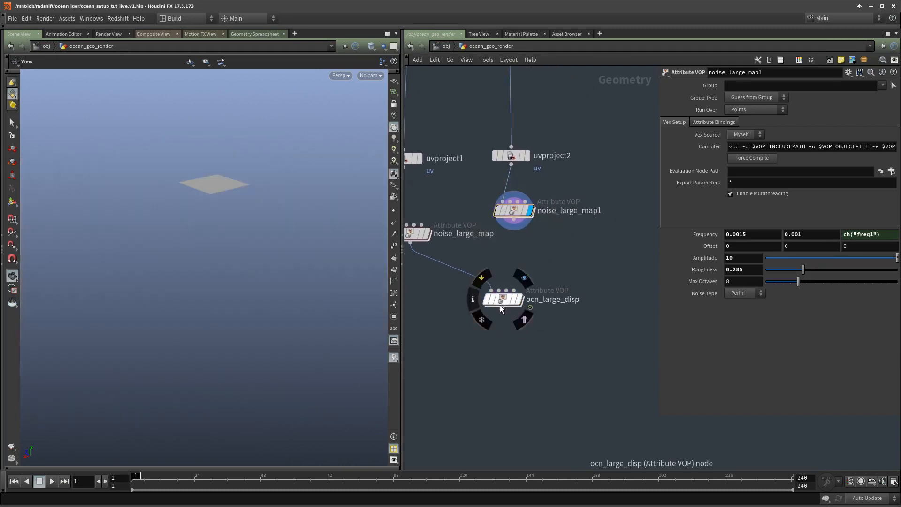
{"action": "left_click_drag", "start_coordinate": [500, 305], "coordinate": [457, 371]}
{"action": "key", "text": "f"}
{"action": "left_click_drag", "start_coordinate": [242, 274], "coordinate": [258, 239]}
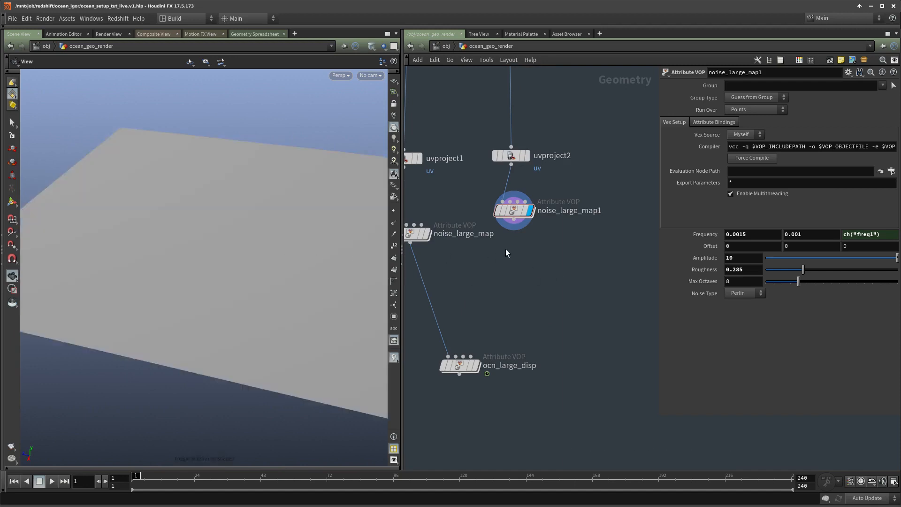
Step: Wire the output of noise_large_map1 into the first input of ocn_large_disp and display the displaced result
{"action": "middle_click_drag", "start_coordinate": [513, 237], "coordinate": [510, 254]}
{"action": "mouse_move", "coordinate": [509, 230]}
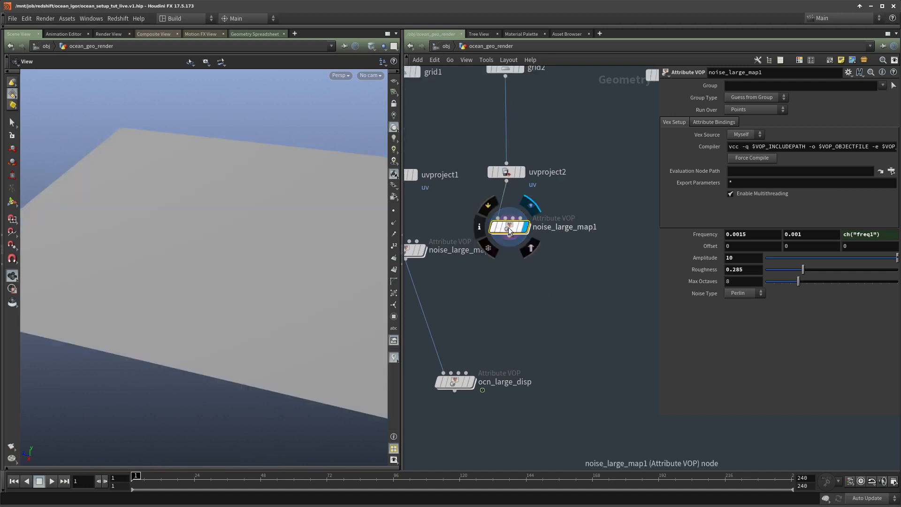
{"action": "left_click_drag", "start_coordinate": [508, 235], "coordinate": [508, 311]}
{"action": "left_click", "coordinate": [522, 315]}
{"action": "middle_click_drag", "start_coordinate": [559, 272], "coordinate": [568, 237]}
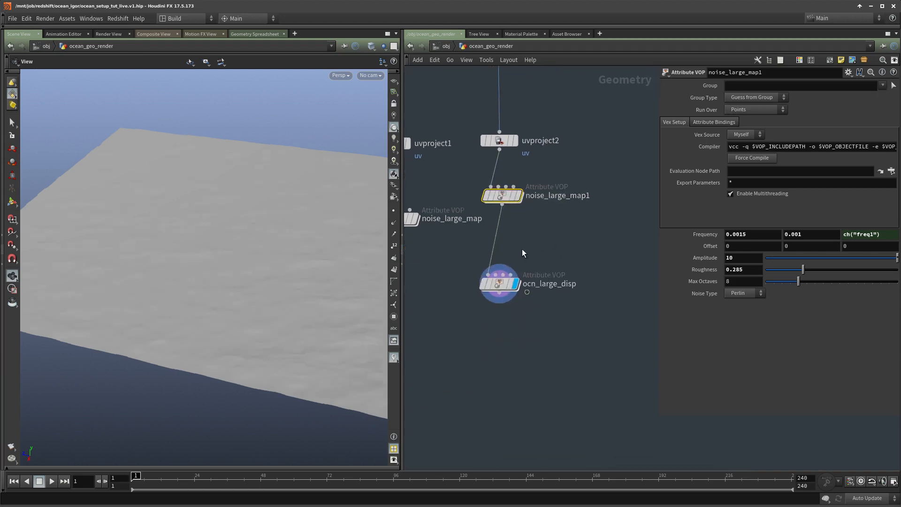
Step: Duplicate noise_large_map1, insert the copy before ocn_large_disp, display it, and rename it noise_mid_map
{"action": "key", "text": "ctrl+c"}
{"action": "key", "text": "ctrl+v"}
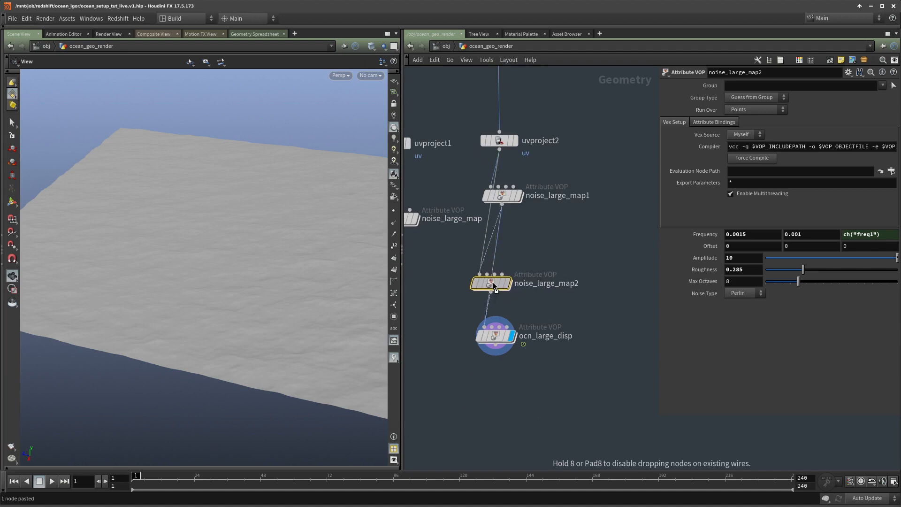
{"action": "left_click", "coordinate": [493, 282]}
{"action": "left_click", "coordinate": [490, 281]}
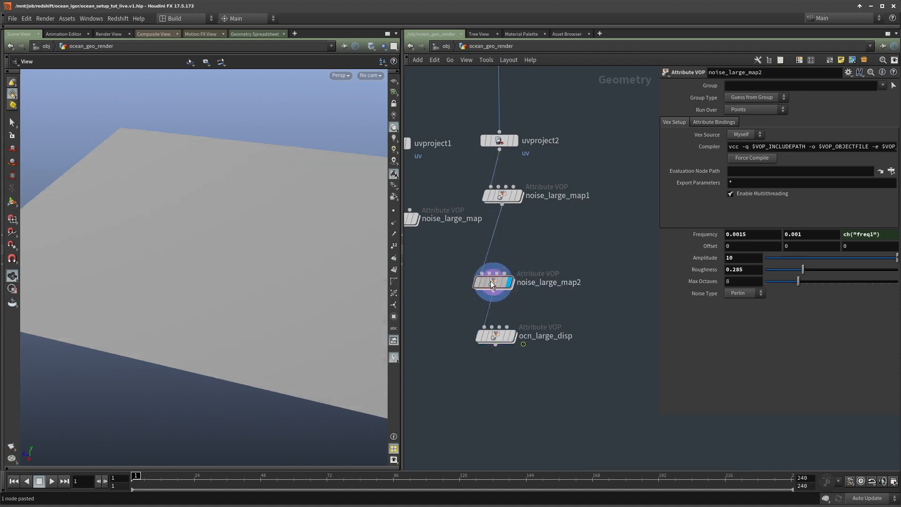
{"action": "double_click", "coordinate": [540, 283]}
{"action": "type", "text": "mid"}
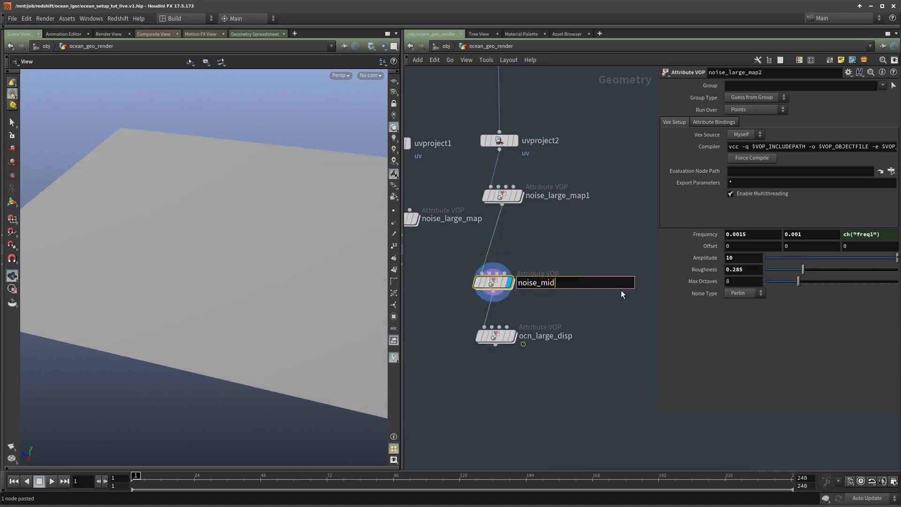
{"action": "type", "text": "_map"}
{"action": "key", "text": "Return"}
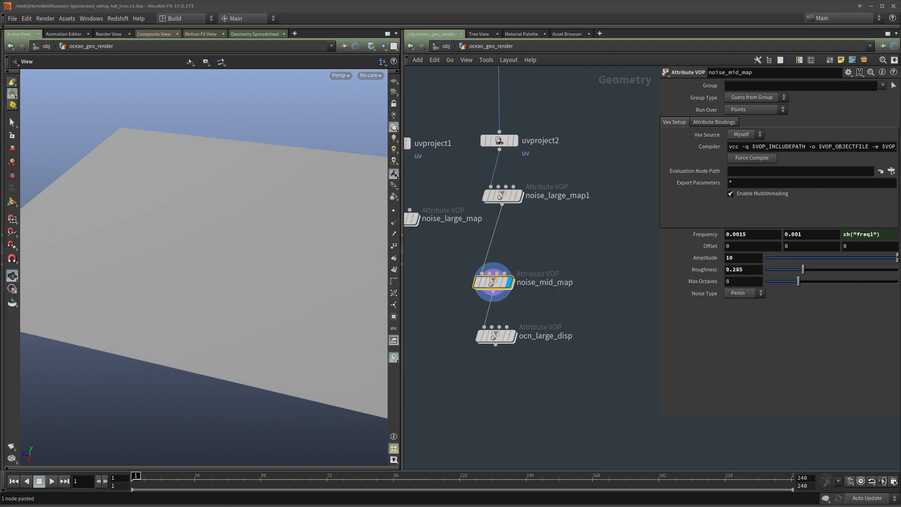
Step: Rename the bind1 export inside noise_mid_map to ocn_mid_mask and return to the geometry network
{"action": "double_click", "coordinate": [491, 282]}
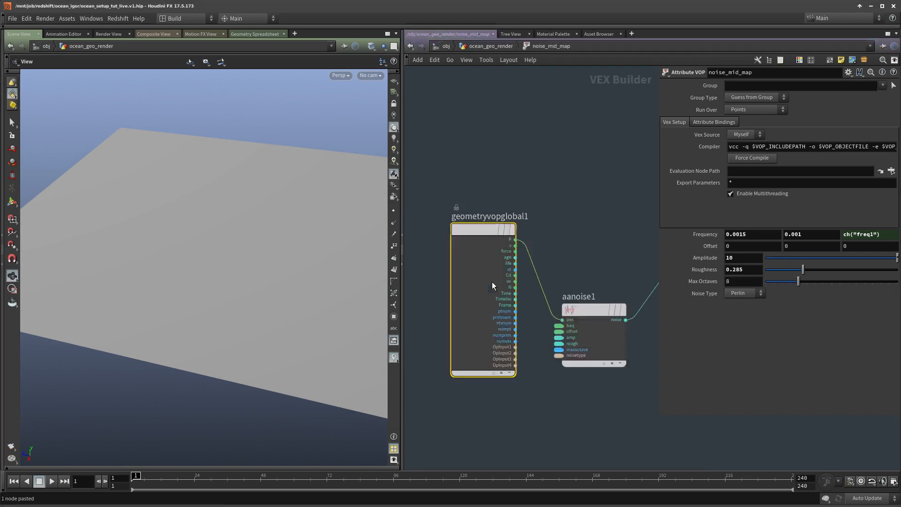
{"action": "scroll", "coordinate": [459, 364], "scroll_direction": "down", "scroll_amount": 2}
{"action": "middle_click_drag", "start_coordinate": [499, 393], "coordinate": [450, 364]}
{"action": "left_click", "coordinate": [518, 325]}
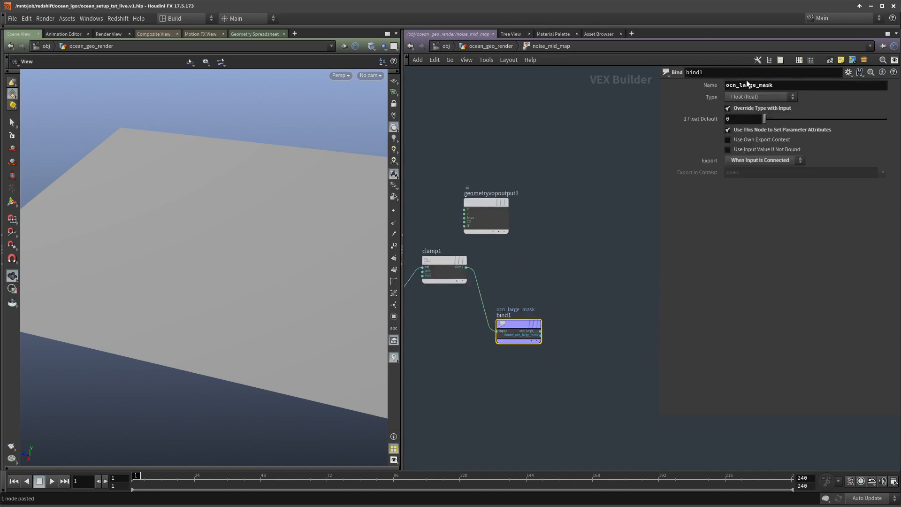
{"action": "left_click_drag", "start_coordinate": [753, 85], "coordinate": [755, 86]}
{"action": "type", "text": "mid"}
{"action": "key", "text": "Return"}
{"action": "key", "text": "u"}
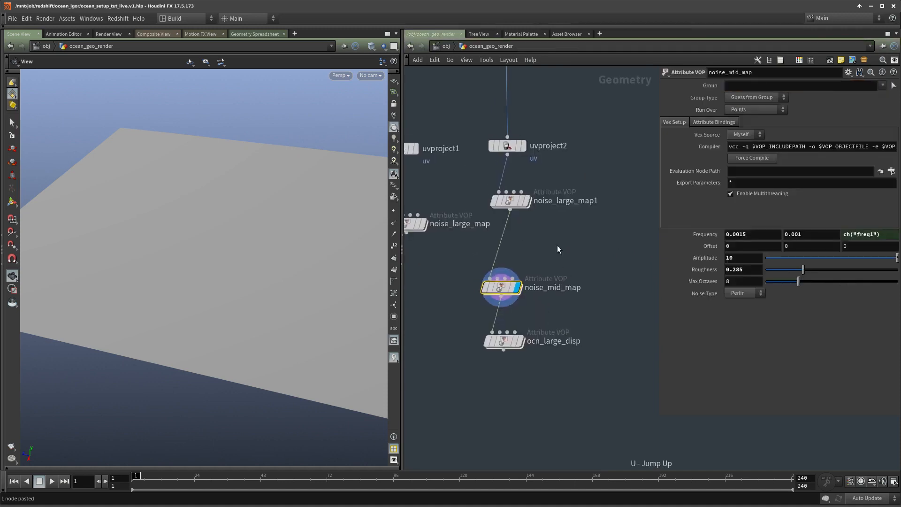
Step: Reposition noise_mid_map above ocn_large_disp and set its first frequency value to 0.005
{"action": "left_click_drag", "start_coordinate": [482, 295], "coordinate": [500, 283]}
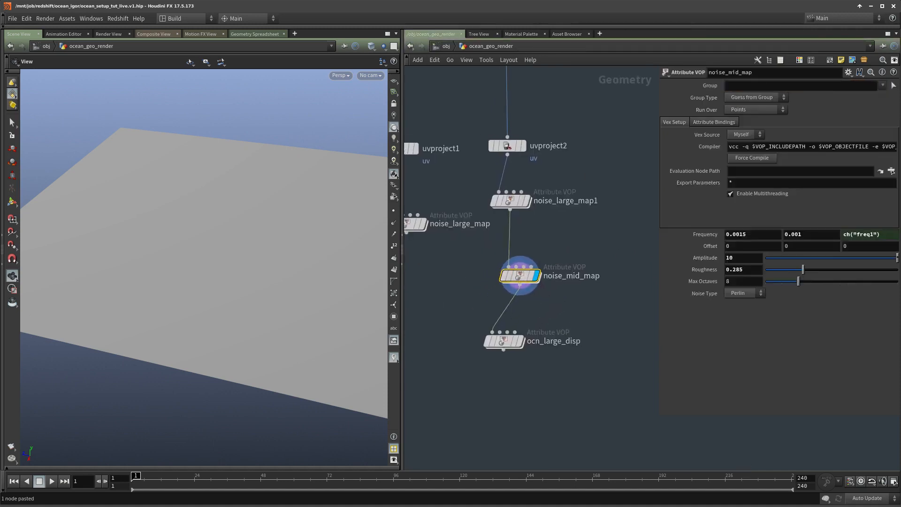
{"action": "left_click_drag", "start_coordinate": [566, 239], "coordinate": [487, 289]}
{"action": "type", "text": "5"}
{"action": "key", "text": "Tab"}
Step: Connect clamp1 to the Cd input of geometryvopoutput1 inside noise_mid_map and return to the geometry network
{"action": "key", "text": "i"}
{"action": "left_click_drag", "start_coordinate": [452, 219], "coordinate": [453, 265]}
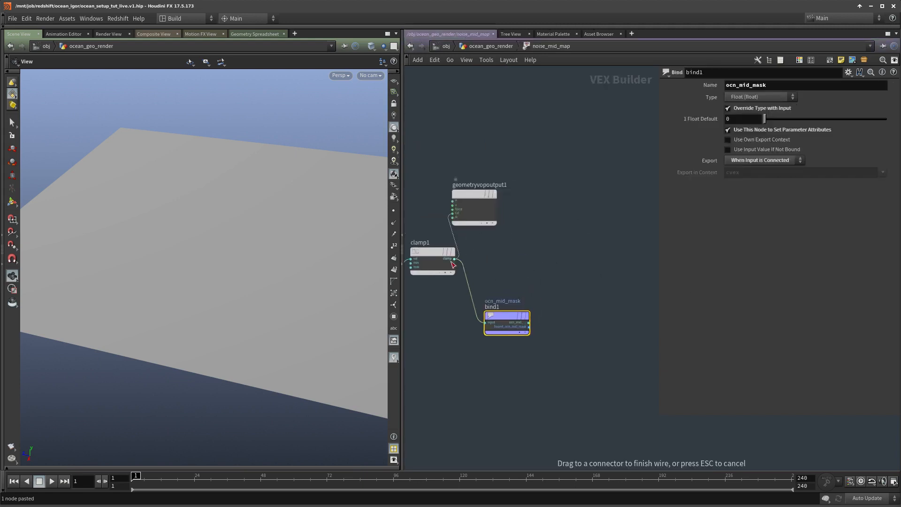
{"action": "middle_click_drag", "start_coordinate": [527, 253], "coordinate": [532, 264]}
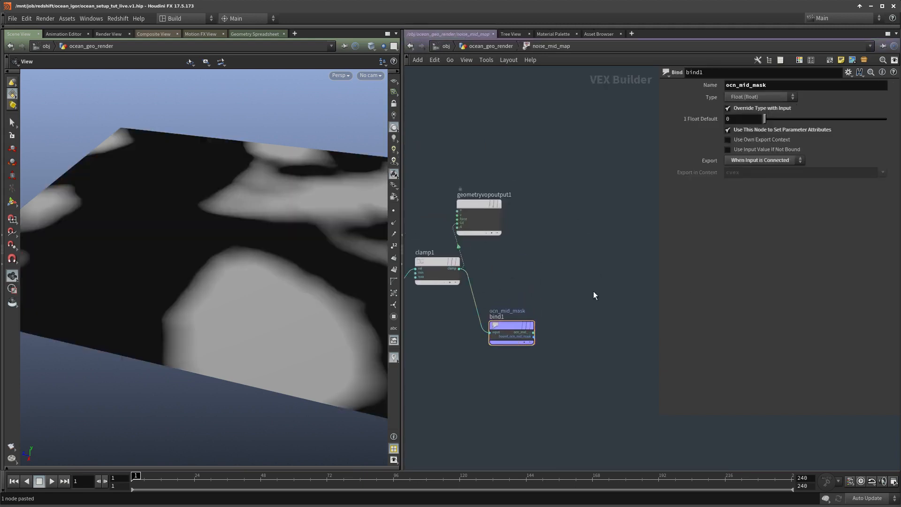
{"action": "key", "text": "u"}
Step: Rewire the first input of noise_mid_map to uvproject1 and inspect the mask pattern across the large grid
{"action": "left_click_drag", "start_coordinate": [522, 299], "coordinate": [430, 189]}
{"action": "left_click_drag", "start_coordinate": [268, 219], "coordinate": [308, 239]}
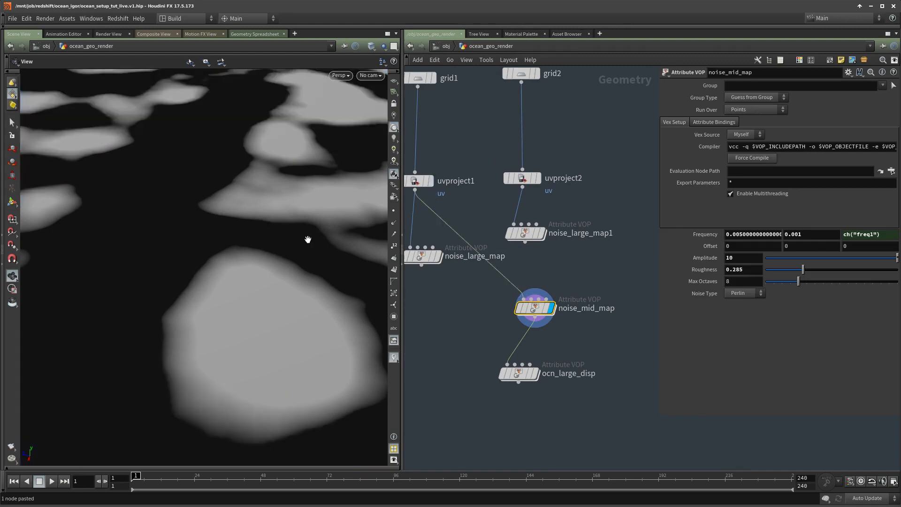
{"action": "right_click_drag", "start_coordinate": [308, 239], "coordinate": [225, 251]}
{"action": "left_click_drag", "start_coordinate": [225, 251], "coordinate": [209, 265]}
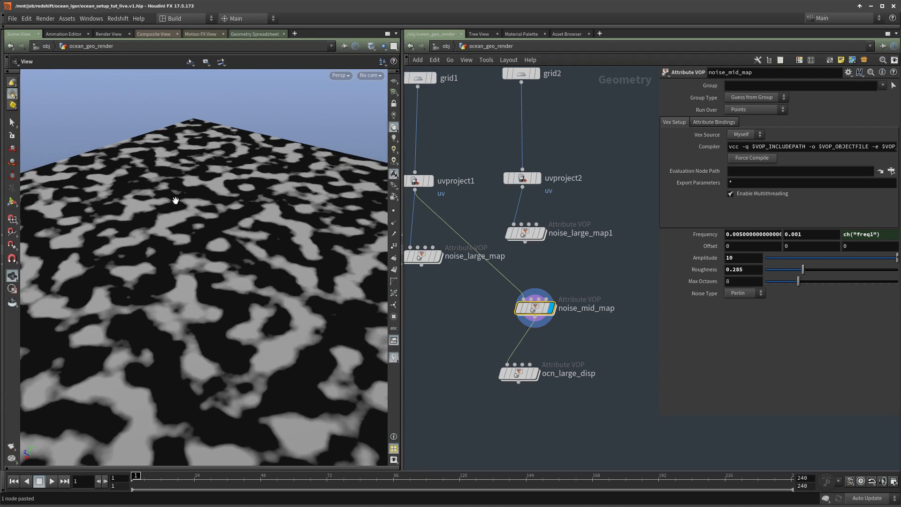
Step: Feed noise_mid_map from noise_large_map1 again and display the result of ocn_large_disp
{"action": "double_click", "coordinate": [531, 309]}
{"action": "key", "text": "u"}
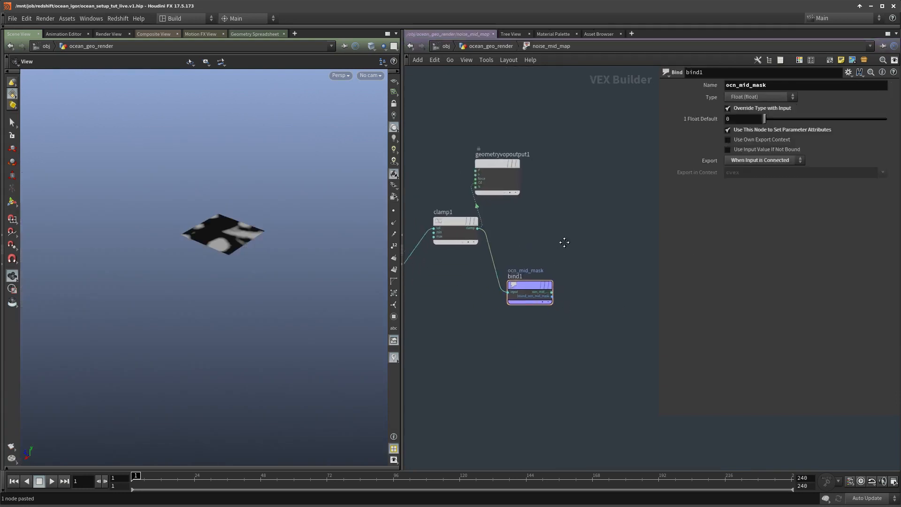
{"action": "left_click", "coordinate": [524, 308]}
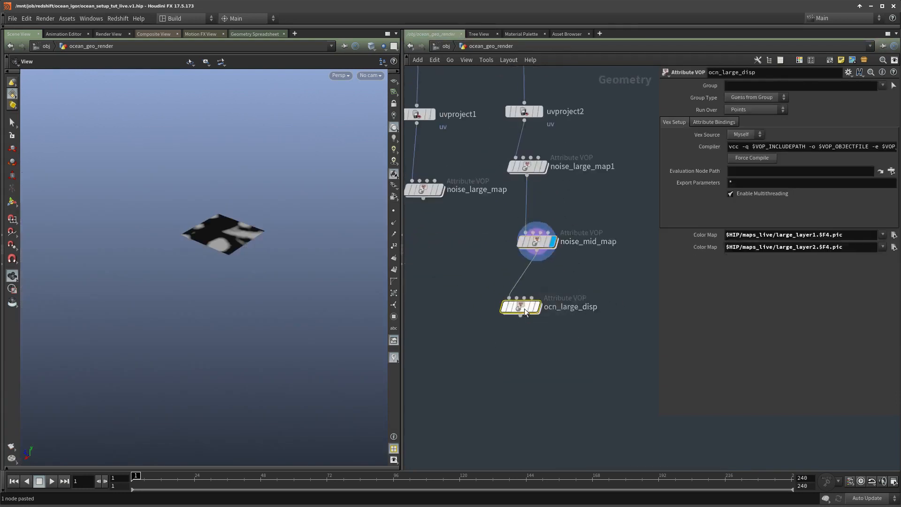
{"action": "key", "text": "r"}
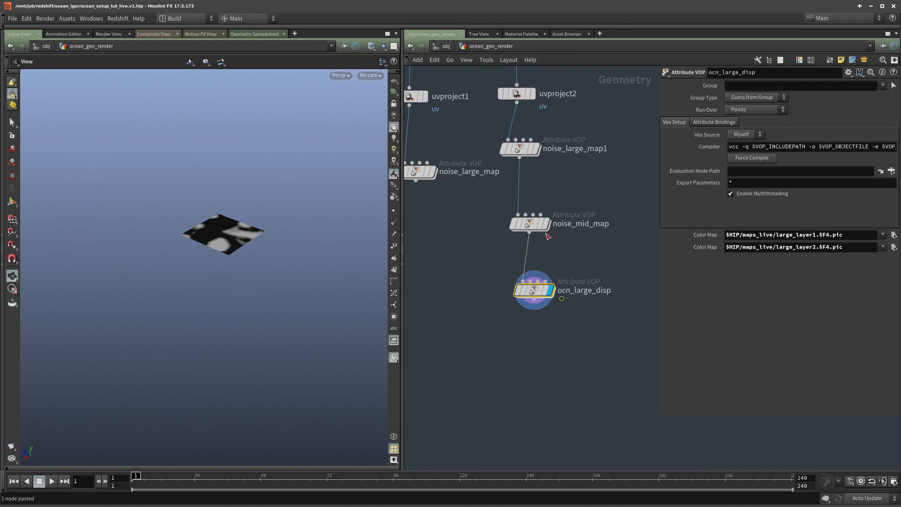
Step: Disconnect clamp1 from the Cd input of geometryvopoutput1 inside noise_mid_map and return to the geometry network
{"action": "double_click", "coordinate": [527, 223]}
{"action": "left_click_drag", "start_coordinate": [490, 173], "coordinate": [487, 172]}
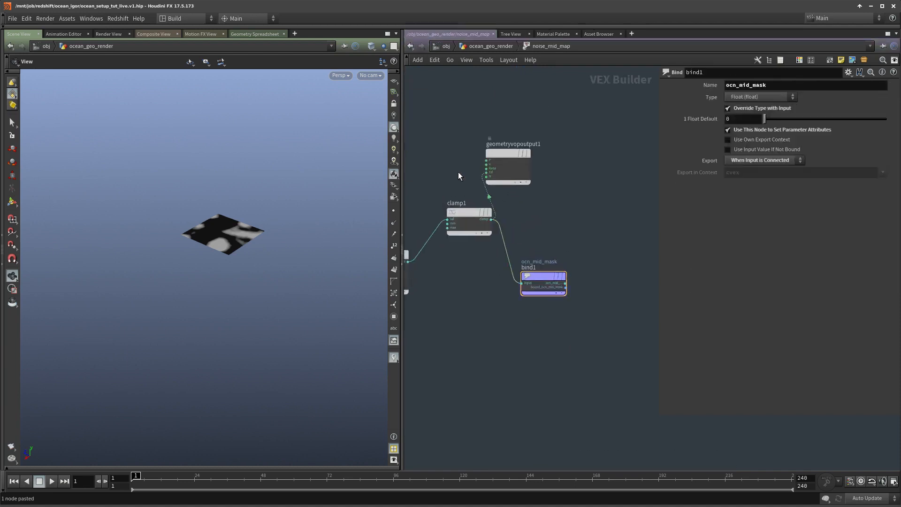
{"action": "left_click", "coordinate": [486, 172]}
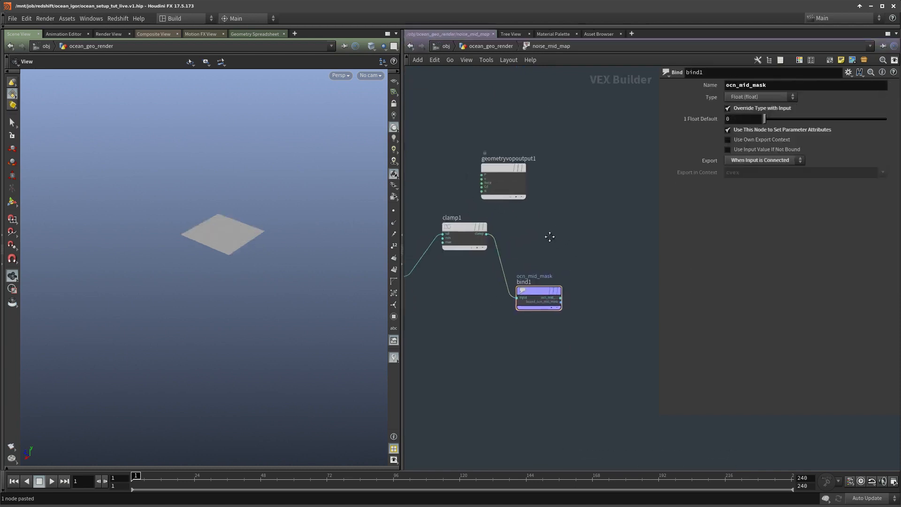
{"action": "key", "text": "u"}
Step: Duplicate ocn_large_disp, wire the copy below the original and rename it ocn_mid_disp
{"action": "key", "text": "ctrl+c"}
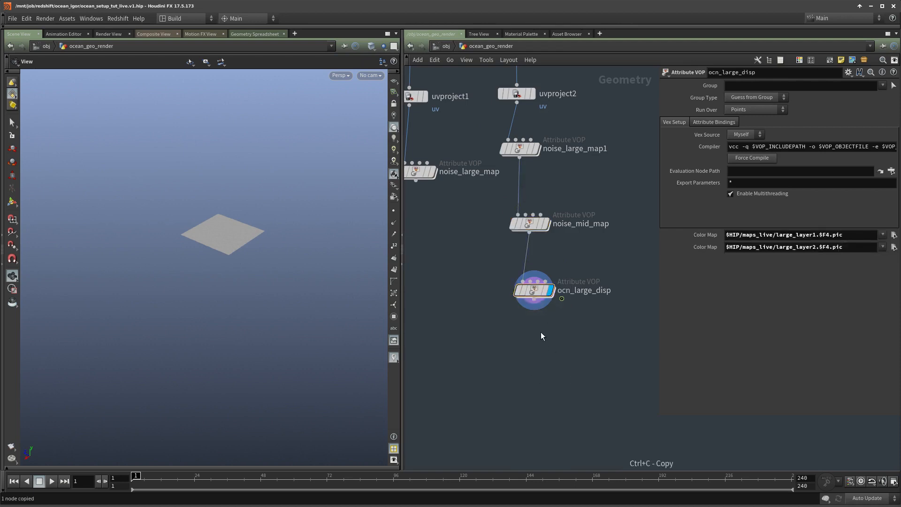
{"action": "key", "text": "ctrl+v"}
{"action": "left_click_drag", "start_coordinate": [534, 299], "coordinate": [524, 365]}
{"action": "double_click", "coordinate": [584, 378]}
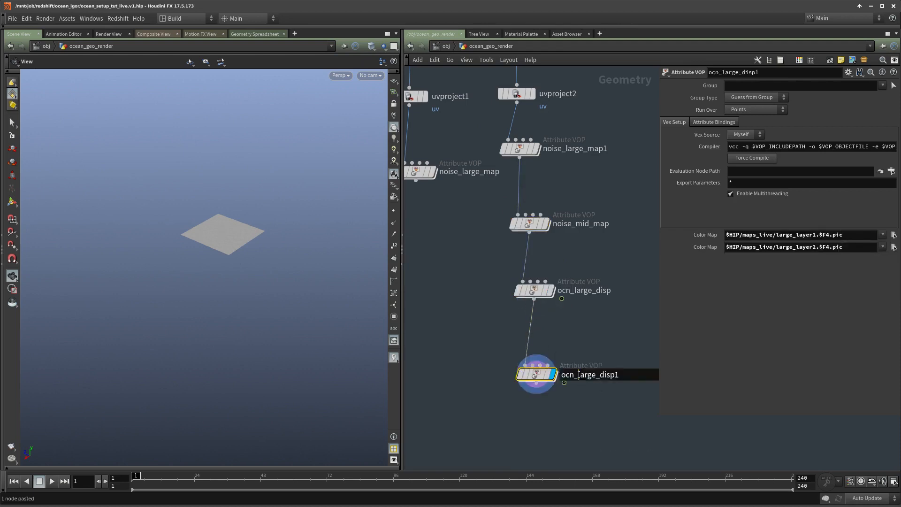
{"action": "double_click", "coordinate": [587, 374]}
{"action": "key", "text": "Return"}
{"action": "middle_click_drag", "start_coordinate": [593, 383], "coordinate": [558, 352]}
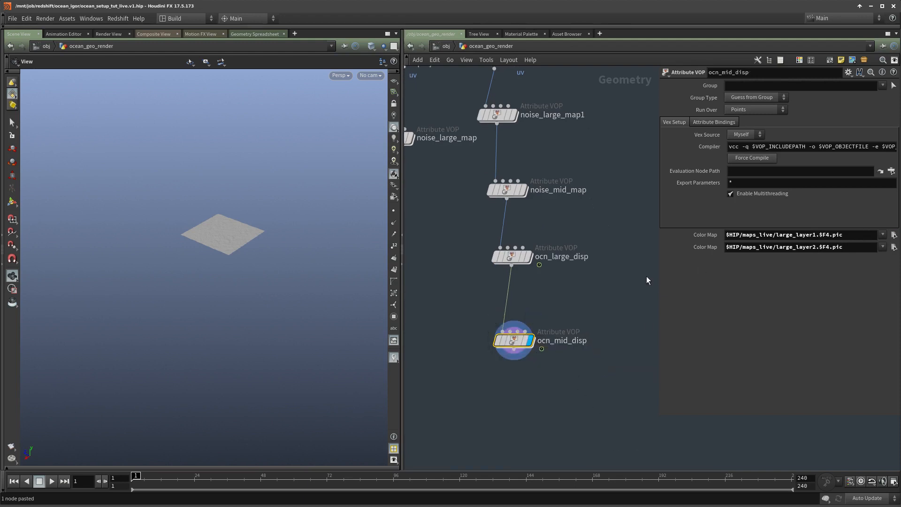
Step: Switch updating to manual, copy the mid-layer map's output path from the ocean_setup network and return to ocean_geo_render
{"action": "key", "text": "shift+e"}
{"action": "key", "text": "2"}
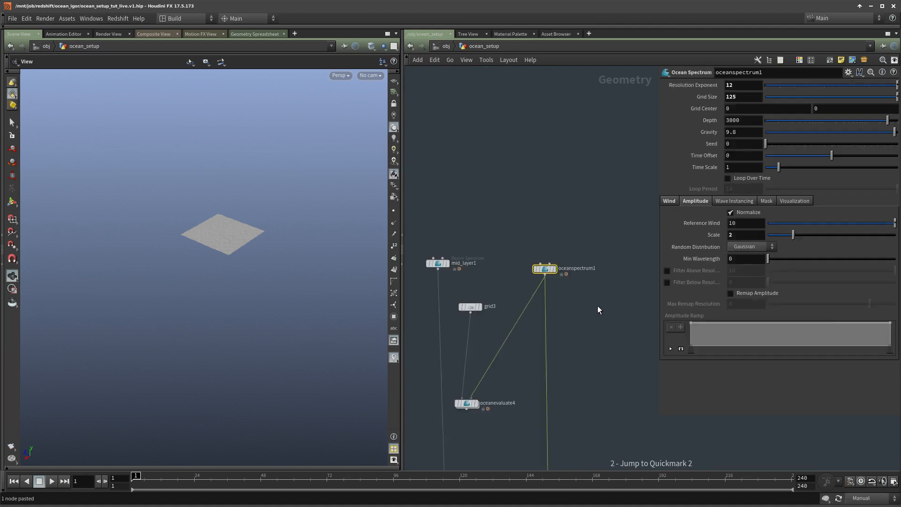
{"action": "scroll", "coordinate": [555, 314], "scroll_direction": "down", "scroll_amount": 4}
{"action": "middle_click_drag", "start_coordinate": [580, 328], "coordinate": [662, 331]}
{"action": "scroll", "coordinate": [472, 312], "scroll_direction": "up", "scroll_amount": 5}
{"action": "left_click_drag", "start_coordinate": [567, 251], "coordinate": [540, 293]}
{"action": "left_click", "coordinate": [794, 201]}
{"action": "middle_click_drag", "start_coordinate": [586, 357], "coordinate": [581, 155]}
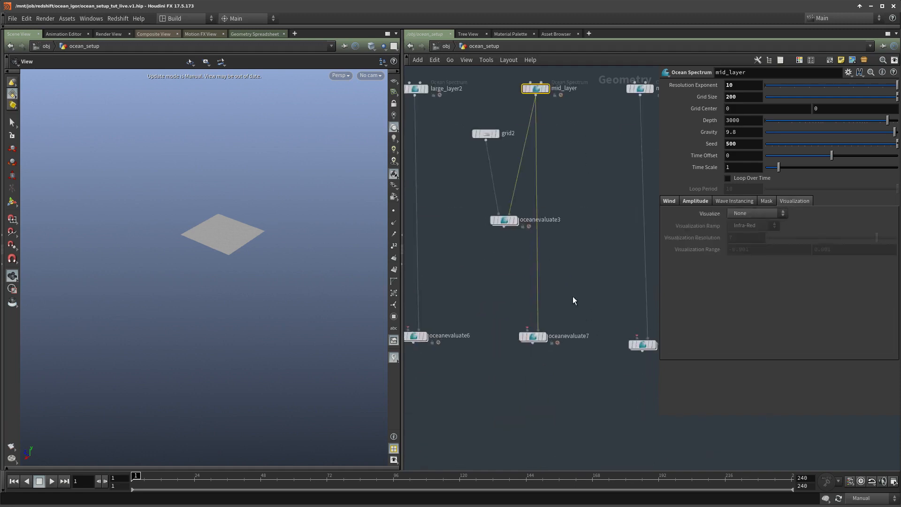
{"action": "left_click_drag", "start_coordinate": [572, 298], "coordinate": [534, 335]}
{"action": "left_click", "coordinate": [838, 239]}
{"action": "key", "text": "Return"}
{"action": "key", "text": "1"}
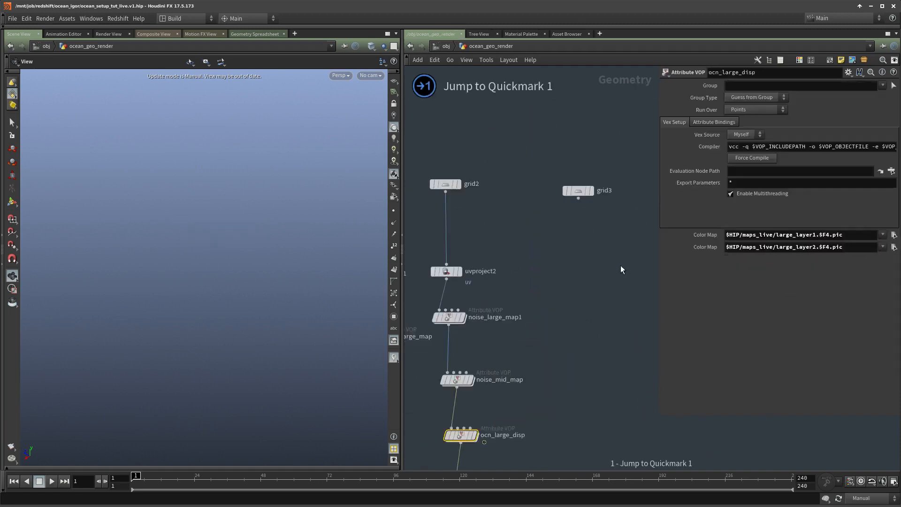
Step: Set the two color maps of ocn_mid_disp to $HIP/maps_live/mid_layer1.$F4.pic and $HIP/maps_live/mid_layer2.$F4.pic
{"action": "scroll", "coordinate": [555, 307], "scroll_direction": "up", "scroll_amount": 2}
{"action": "left_click_drag", "start_coordinate": [536, 330], "coordinate": [445, 407]}
{"action": "left_click", "coordinate": [831, 236]}
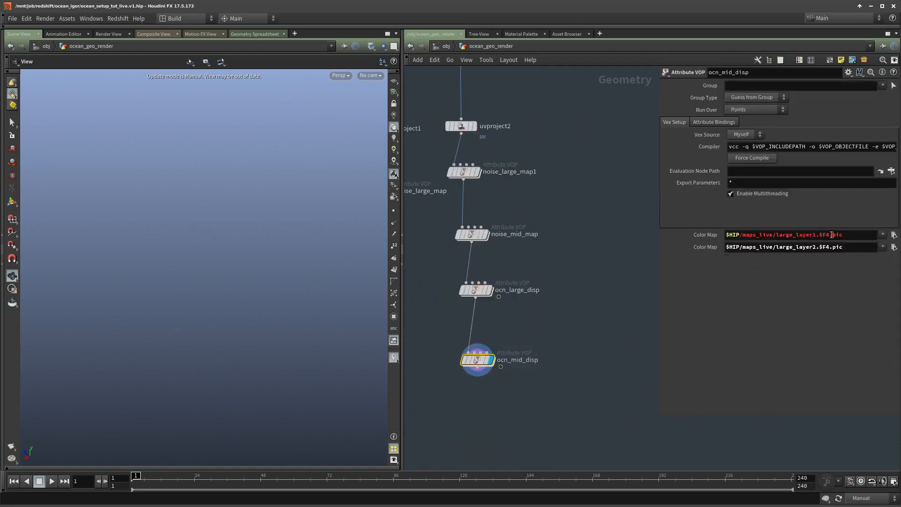
{"action": "key", "text": "ctrl+a"}
{"action": "key", "text": "ctrl+v"}
{"action": "left_click", "coordinate": [813, 250]}
{"action": "key", "text": "ctrl+a"}
{"action": "key", "text": "ctrl+v"}
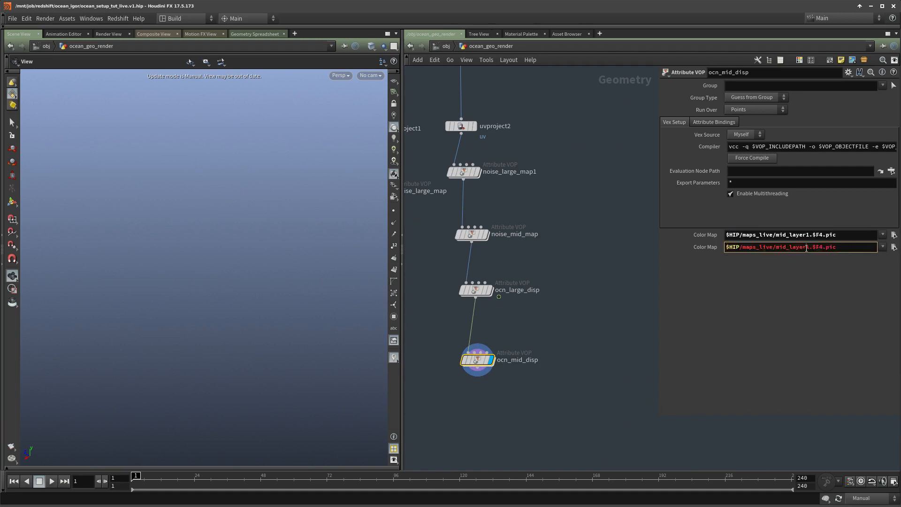
{"action": "key", "text": "Return"}
Step: Change the bind1 attribute name inside ocn_mid_disp to ocn_mid_mask and return to the geometry network
{"action": "double_click", "coordinate": [474, 341]}
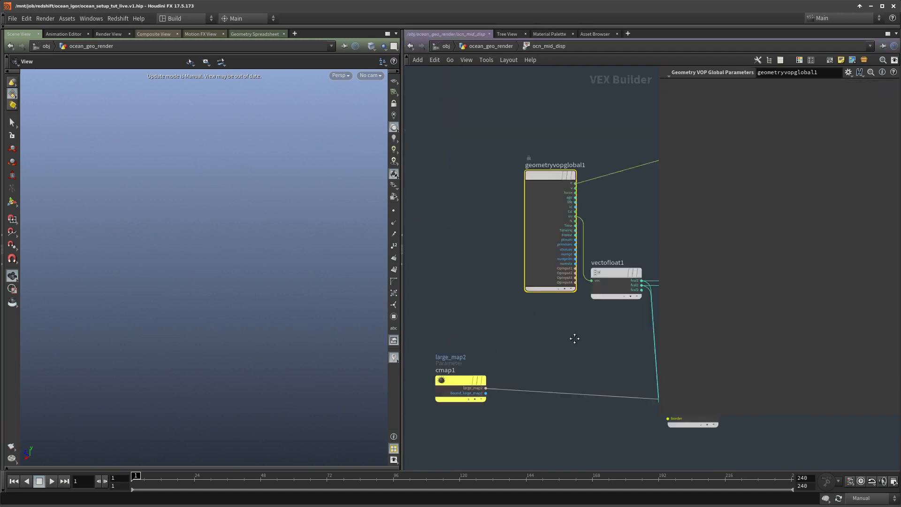
{"action": "scroll", "coordinate": [534, 384], "scroll_direction": "up", "scroll_amount": 3}
{"action": "left_click", "coordinate": [624, 324]}
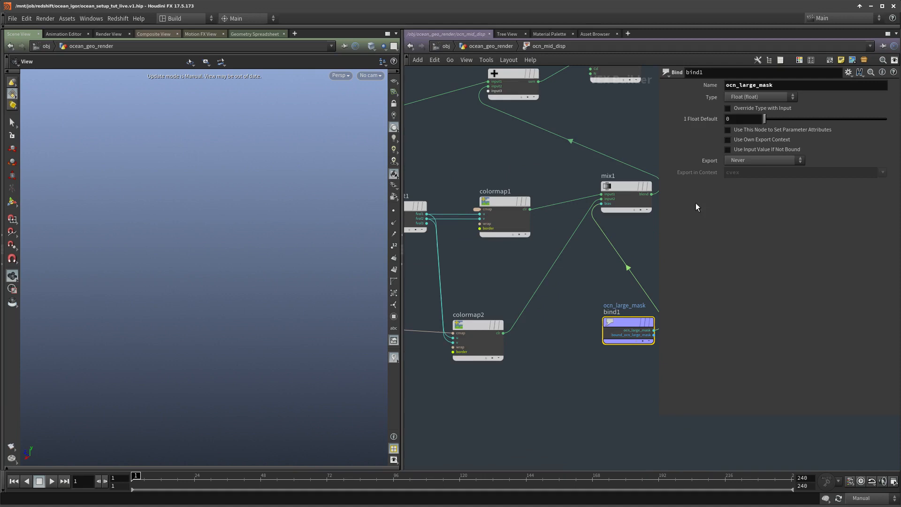
{"action": "double_click", "coordinate": [740, 86]}
{"action": "type", "text": "mid"}
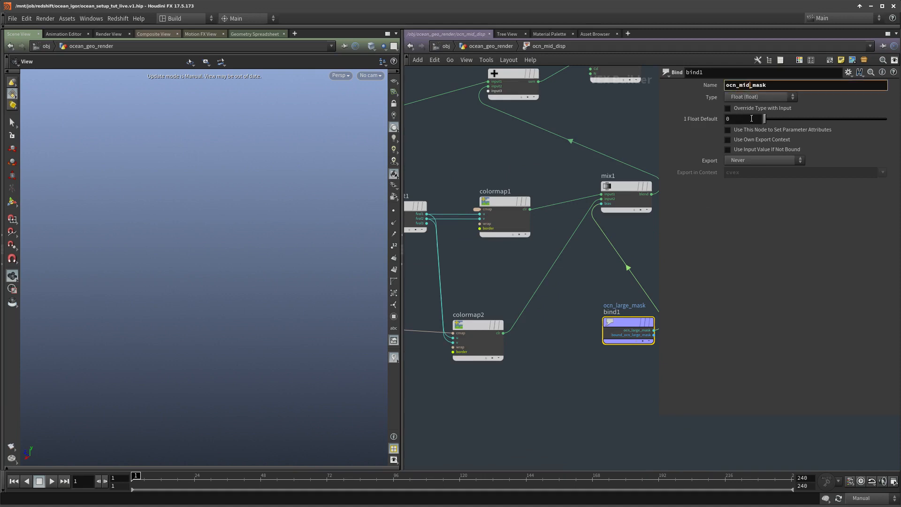
{"action": "key", "text": "Return"}
{"action": "scroll", "coordinate": [525, 408], "scroll_direction": "up", "scroll_amount": 2}
{"action": "key", "text": "u"}
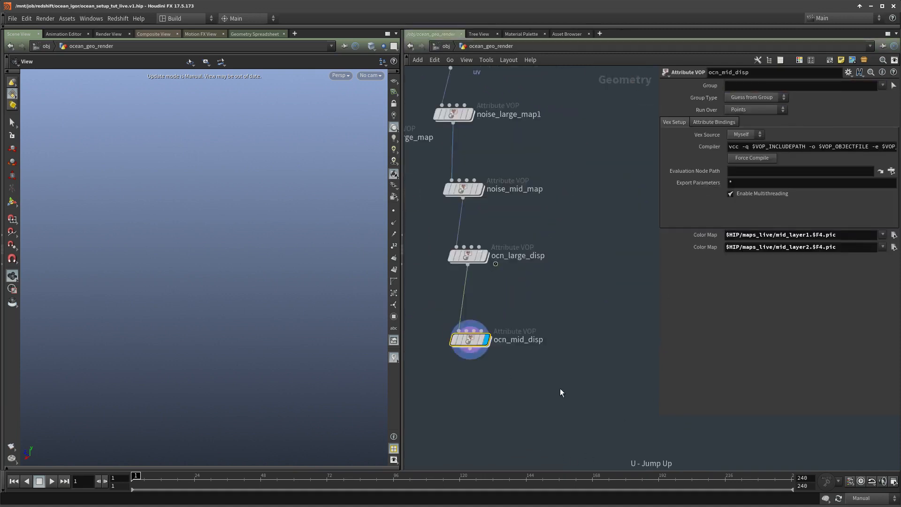
Step: Restore automatic updating, frame the displaced grid and bypass ocn_large_disp to isolate the mid layer
{"action": "key", "text": "shift+e"}
{"action": "left_click_drag", "start_coordinate": [312, 308], "coordinate": [171, 229]}
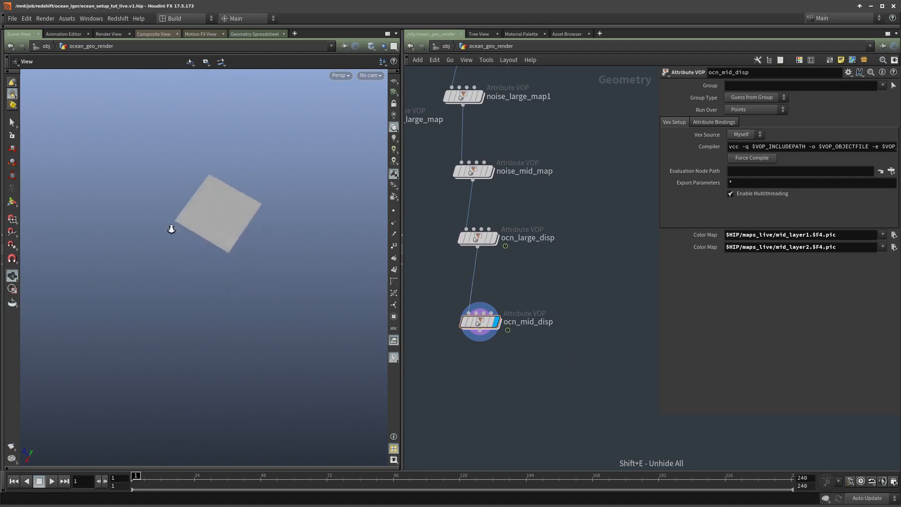
{"action": "right_click_drag", "start_coordinate": [171, 229], "coordinate": [338, 171]}
{"action": "middle_click_drag", "start_coordinate": [338, 170], "coordinate": [243, 368]}
{"action": "left_click_drag", "start_coordinate": [243, 368], "coordinate": [217, 318]}
{"action": "right_click_drag", "start_coordinate": [218, 318], "coordinate": [304, 301]}
{"action": "middle_click_drag", "start_coordinate": [305, 301], "coordinate": [301, 243]}
{"action": "left_click_drag", "start_coordinate": [302, 243], "coordinate": [253, 324]}
{"action": "left_click", "coordinate": [462, 238]}
{"action": "middle_click_drag", "start_coordinate": [524, 221], "coordinate": [525, 223]}
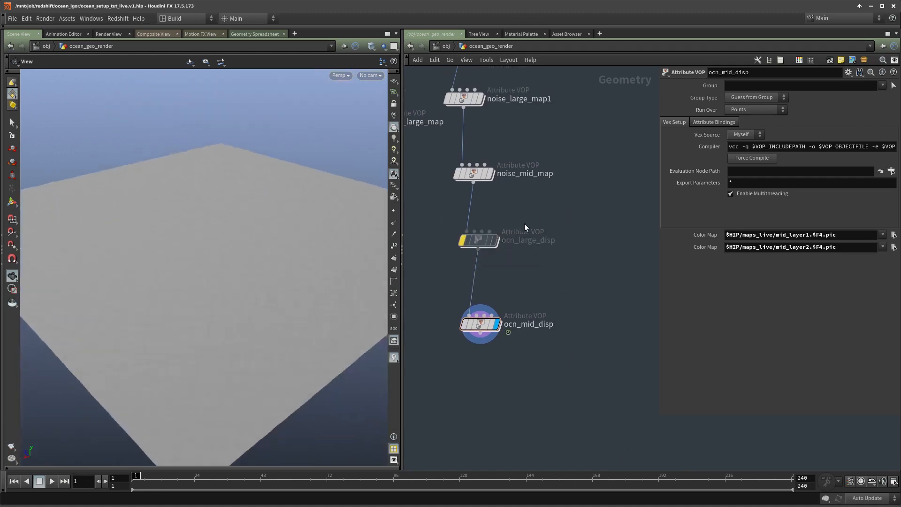
Step: Examine the mid-layer displacement up close, comparing the grid with ocn_mid_disp bypassed and active
{"action": "left_click_drag", "start_coordinate": [204, 297], "coordinate": [224, 269]}
{"action": "right_click_drag", "start_coordinate": [225, 268], "coordinate": [317, 304]}
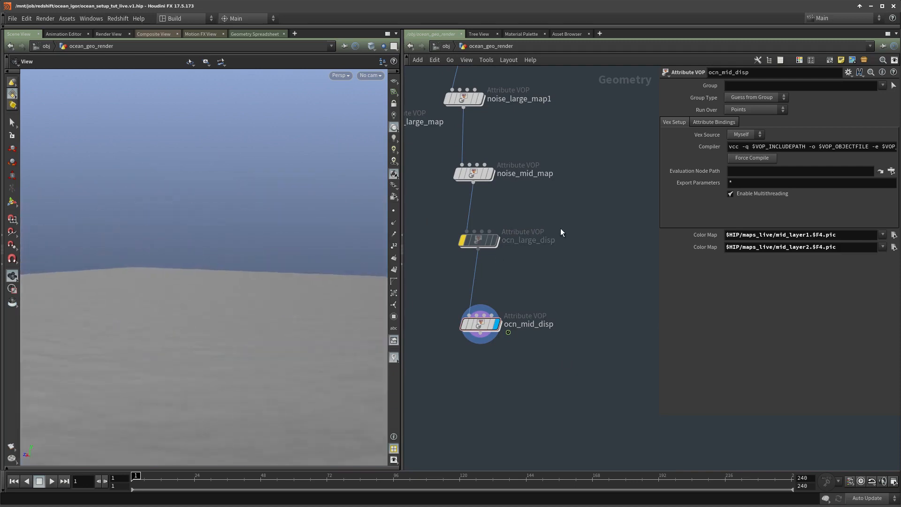
{"action": "middle_click_drag", "start_coordinate": [186, 333], "coordinate": [244, 285]}
{"action": "mouse_move", "coordinate": [243, 286]}
{"action": "left_mouse_down"}
{"action": "mouse_move", "coordinate": [251, 295]}
{"action": "mouse_move", "coordinate": [243, 299]}
{"action": "left_mouse_up"}
{"action": "key", "text": "shift+w"}
{"action": "key", "text": "shift+w"}
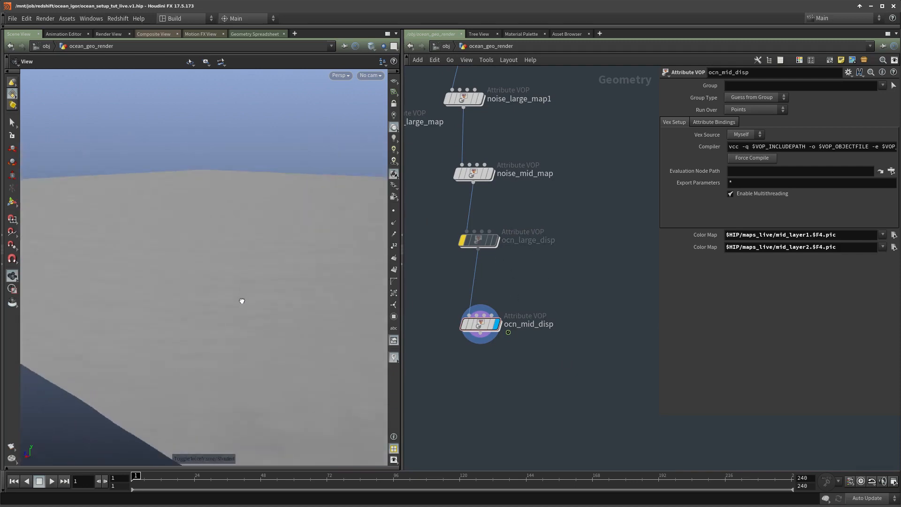
{"action": "key", "text": "q"}
{"action": "left_click_drag", "start_coordinate": [565, 281], "coordinate": [485, 340]}
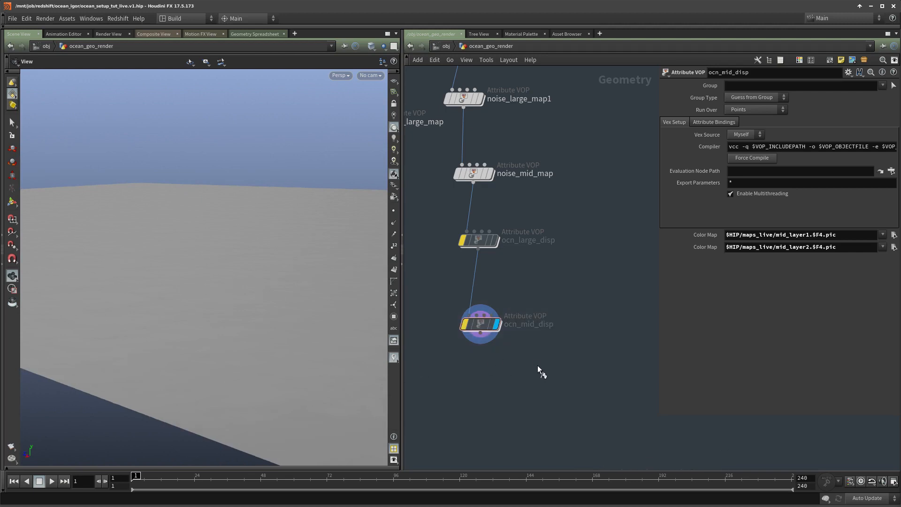
{"action": "key", "text": "q"}
{"action": "left_click_drag", "start_coordinate": [537, 365], "coordinate": [465, 301]}
{"action": "left_click_drag", "start_coordinate": [260, 296], "coordinate": [261, 305]}
{"action": "right_click_drag", "start_coordinate": [261, 305], "coordinate": [246, 293]}
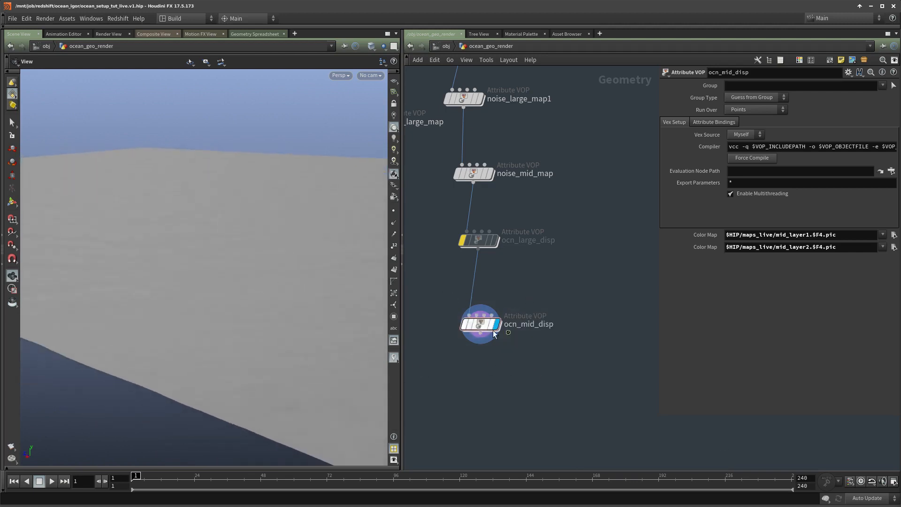
Step: Review how ocn_mid_disp samples its color maps and check the projection scale of uvproject2
{"action": "double_click", "coordinate": [482, 324]}
{"action": "scroll", "coordinate": [533, 328], "scroll_direction": "down", "scroll_amount": 3}
{"action": "middle_click_drag", "start_coordinate": [532, 327], "coordinate": [548, 364]}
{"action": "middle_click_drag", "start_coordinate": [405, 316], "coordinate": [429, 325]}
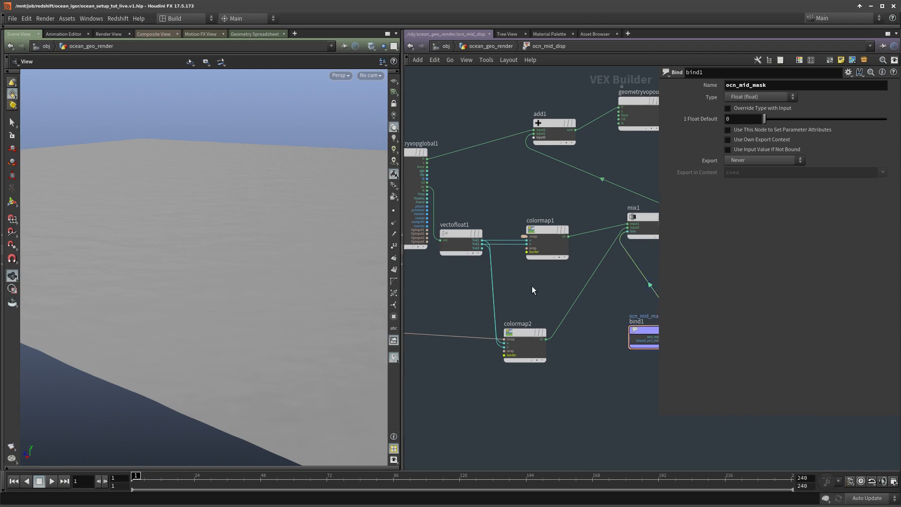
{"action": "key", "text": "u"}
{"action": "middle_click_drag", "start_coordinate": [531, 285], "coordinate": [538, 387]}
{"action": "middle_click_drag", "start_coordinate": [541, 265], "coordinate": [548, 353]}
{"action": "left_click", "coordinate": [478, 235]}
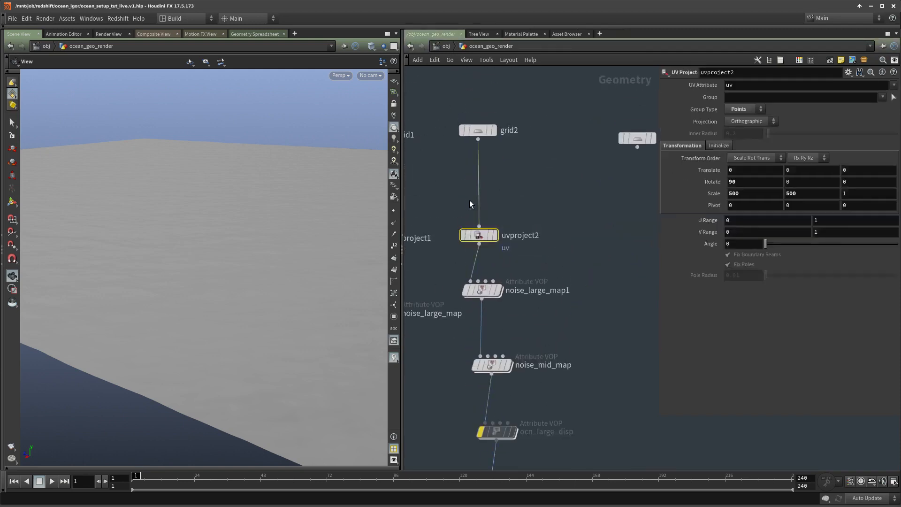
{"action": "middle_click_drag", "start_coordinate": [618, 369], "coordinate": [598, 193]}
{"action": "scroll", "coordinate": [540, 309], "scroll_direction": "up", "scroll_amount": 2}
{"action": "left_click_drag", "start_coordinate": [554, 291], "coordinate": [418, 387]}
Step: Rearrange colormap2 and geometryvopglobal1 inside ocn_mid_disp to make room before vectofloat1
{"action": "double_click", "coordinate": [468, 340]}
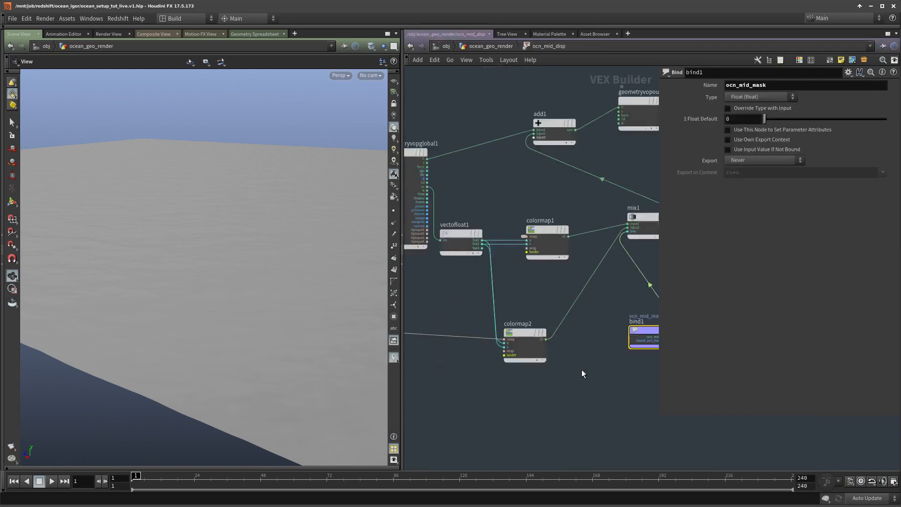
{"action": "scroll", "coordinate": [581, 369], "scroll_direction": "down", "scroll_amount": 2}
{"action": "scroll", "coordinate": [567, 379], "scroll_direction": "up", "scroll_amount": 2}
{"action": "left_click_drag", "start_coordinate": [516, 356], "coordinate": [546, 350]}
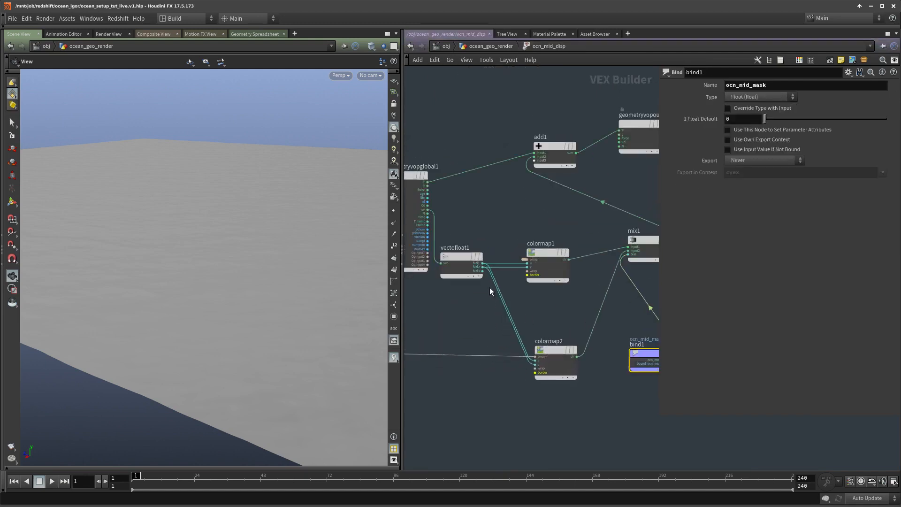
{"action": "middle_click_drag", "start_coordinate": [432, 257], "coordinate": [570, 282]}
{"action": "scroll", "coordinate": [588, 293], "scroll_direction": "up", "scroll_amount": 2}
{"action": "left_click_drag", "start_coordinate": [563, 198], "coordinate": [454, 190]}
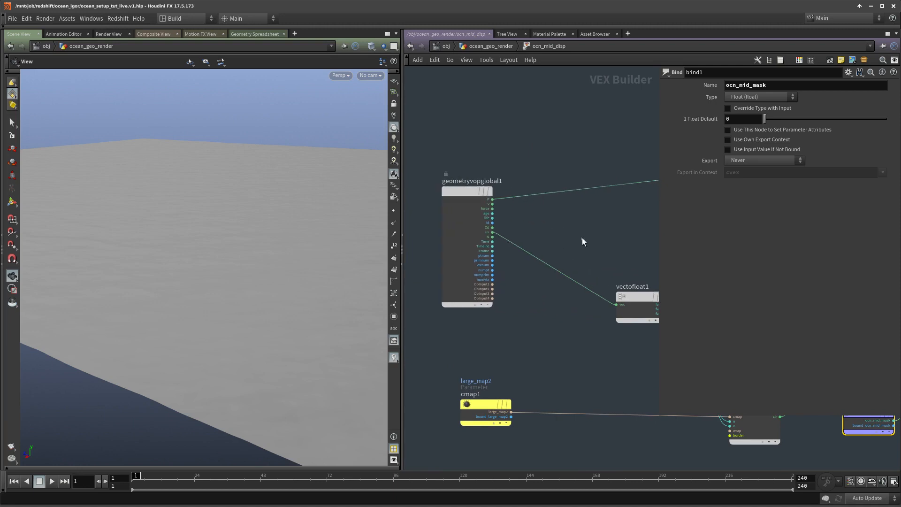
Step: Insert a Multiply node on the uv wire before vectofloat1 and promote its second input to a parameter
{"action": "key", "text": "Tab"}
{"action": "type", "text": "mu"}
{"action": "left_click", "coordinate": [667, 134]}
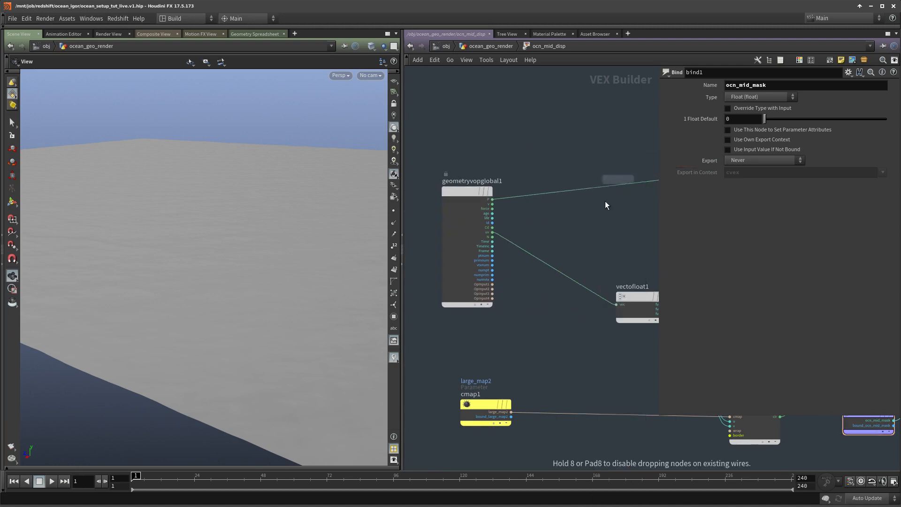
{"action": "left_click", "coordinate": [564, 257]}
{"action": "scroll", "coordinate": [556, 261], "scroll_direction": "up", "scroll_amount": 4}
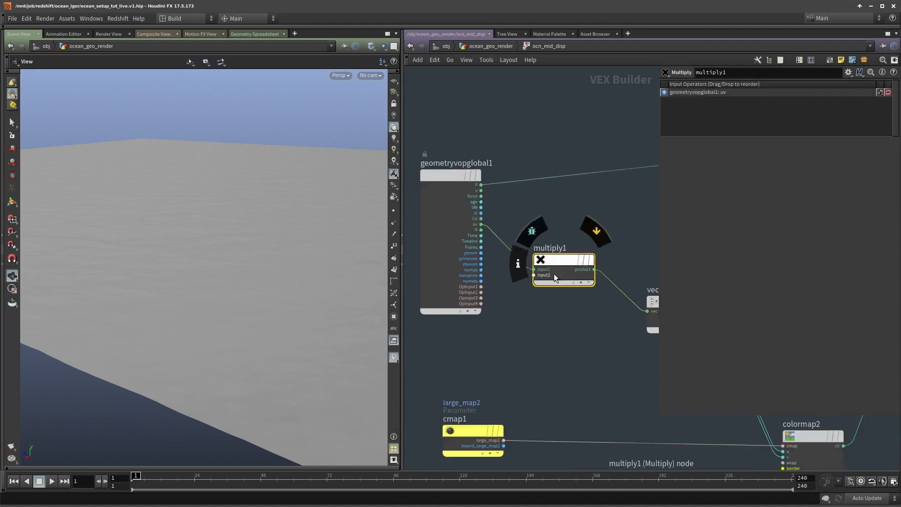
{"action": "right_click", "coordinate": [533, 276]}
{"action": "left_click", "coordinate": [537, 284]}
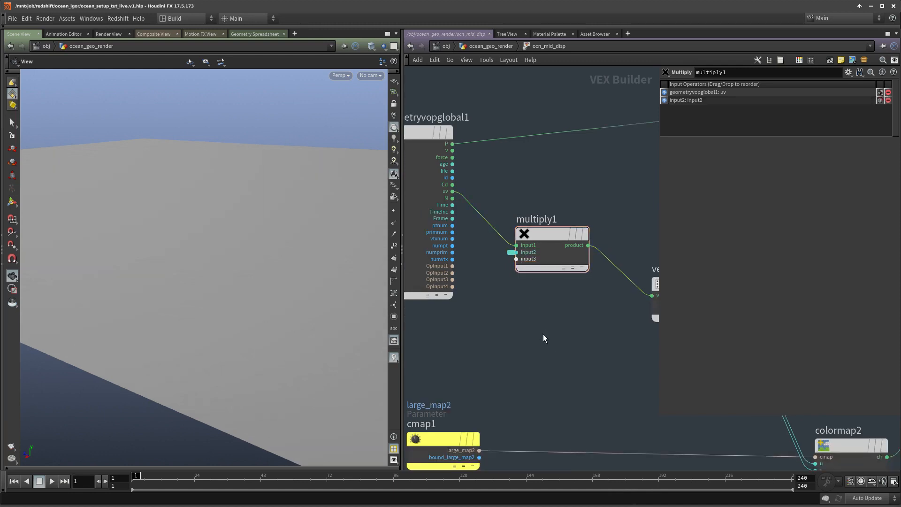
Step: Set Input Number 2 of ocn_mid_disp to 2.5 to scale the mid-layer UVs
{"action": "key", "text": "u"}
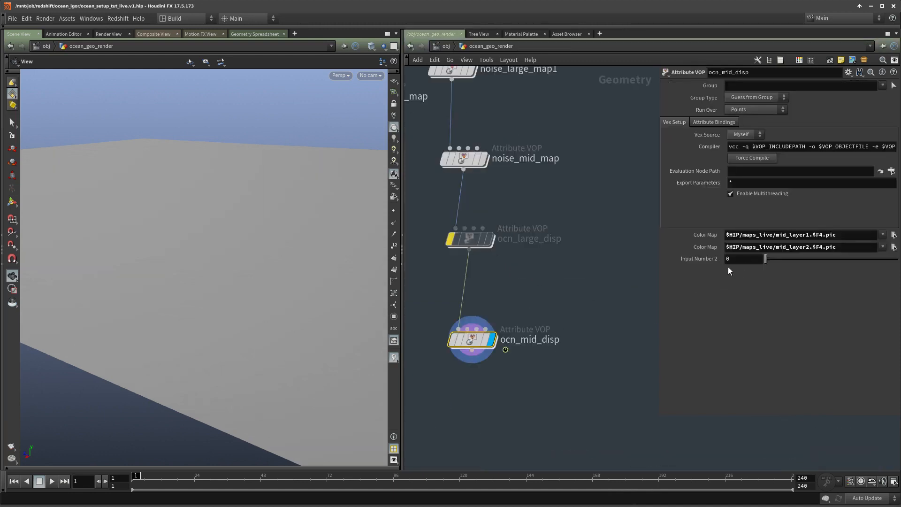
{"action": "type", "text": "2.5"}
{"action": "key", "text": "Return"}
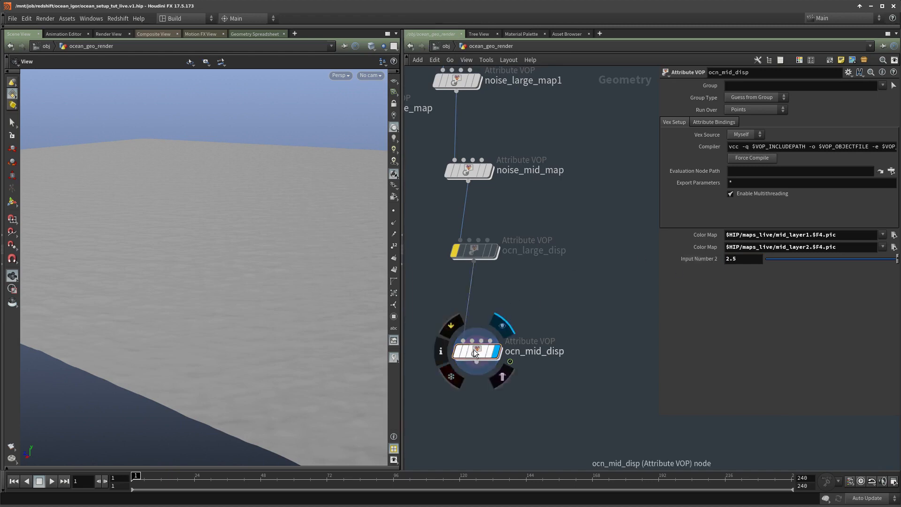
Step: Inside ocn_mid_disp, insert an Add node between multiply1 and vectofloat1 and promote its second input to a parameter
{"action": "double_click", "coordinate": [475, 353]}
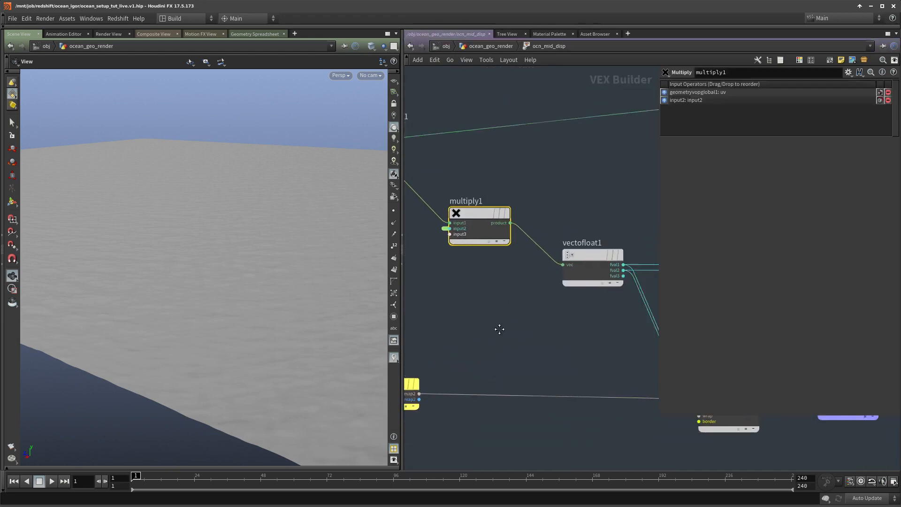
{"action": "key", "text": "Tab"}
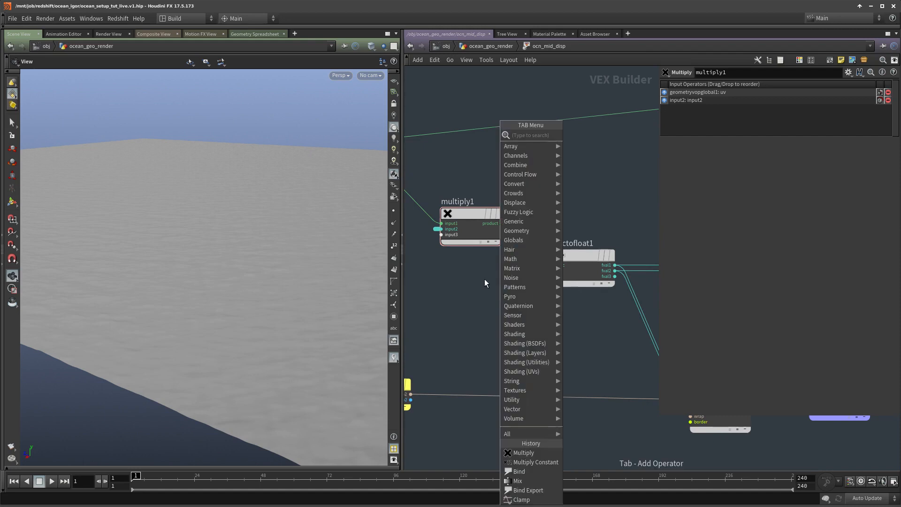
{"action": "left_click", "coordinate": [420, 322]}
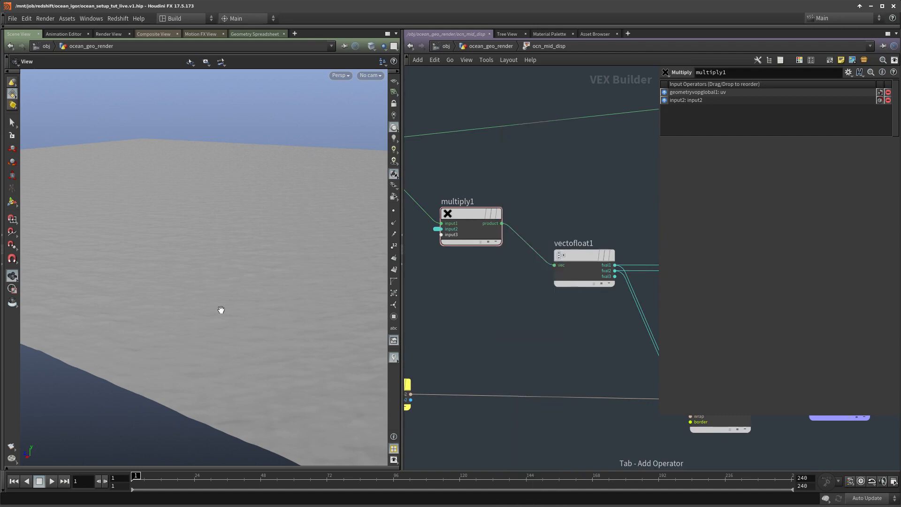
{"action": "key", "text": "Tab"}
{"action": "type", "text": "add"}
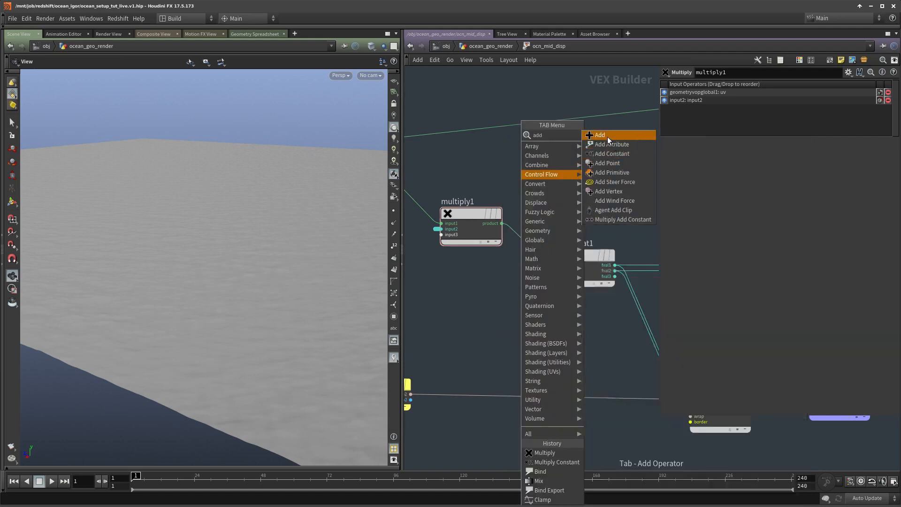
{"action": "left_click", "coordinate": [599, 135]}
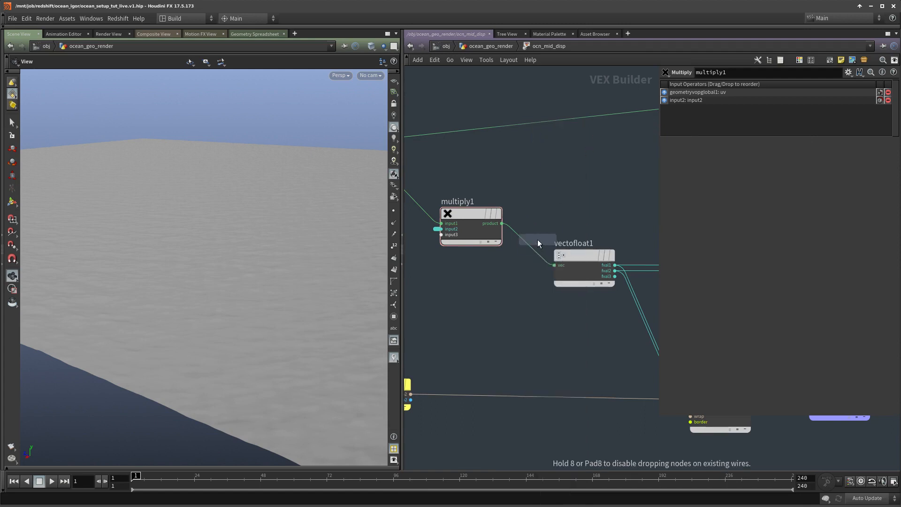
{"action": "left_click", "coordinate": [530, 252]}
{"action": "middle_click", "coordinate": [553, 257]}
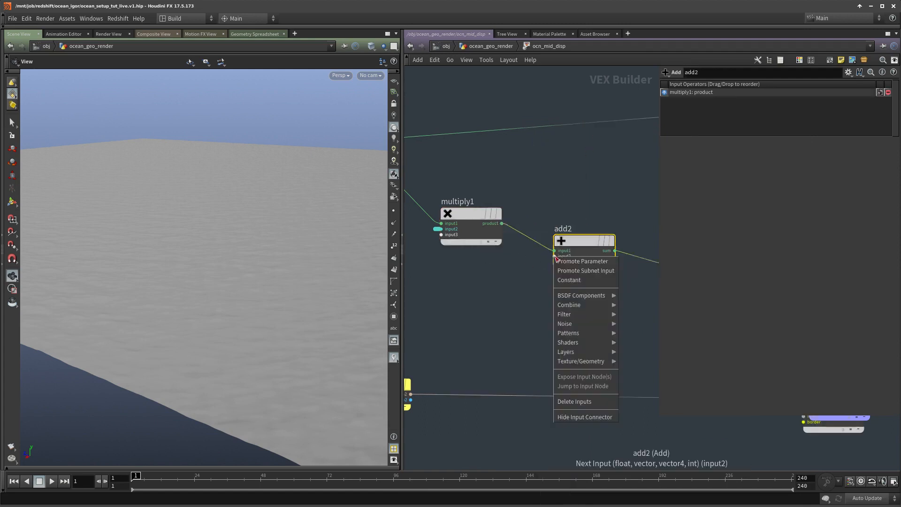
{"action": "left_click", "coordinate": [565, 260]}
{"action": "middle_click_drag", "start_coordinate": [534, 331], "coordinate": [525, 335]}
{"action": "left_click", "coordinate": [525, 334]}
Step: Set the Add node's promoted Input Number 2 on ocn_mid_disp to .25 to offset the mid-layer UVs
{"action": "key", "text": "u"}
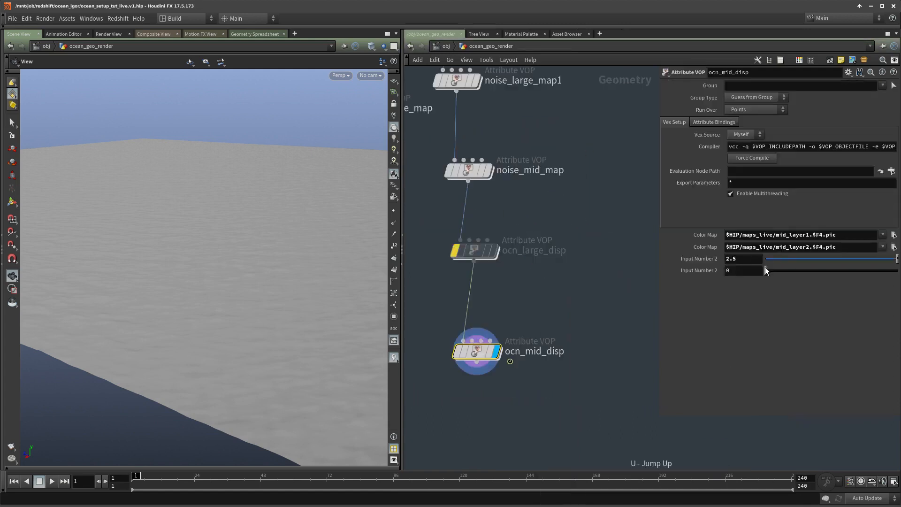
{"action": "left_click_drag", "start_coordinate": [756, 269], "coordinate": [600, 268]}
{"action": "type", "text": ".25"}
{"action": "key", "text": "Return"}
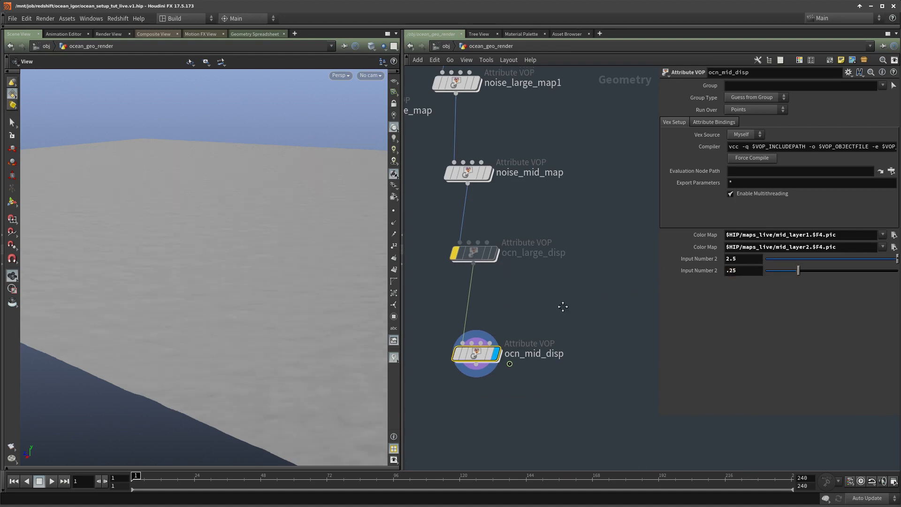
Step: Re-enable the bypassed ocn_large_disp node and review the combined large and mid displacement on the grid
{"action": "middle_click_drag", "start_coordinate": [561, 304], "coordinate": [571, 274]}
{"action": "scroll", "coordinate": [505, 285], "scroll_direction": "down", "scroll_amount": 5}
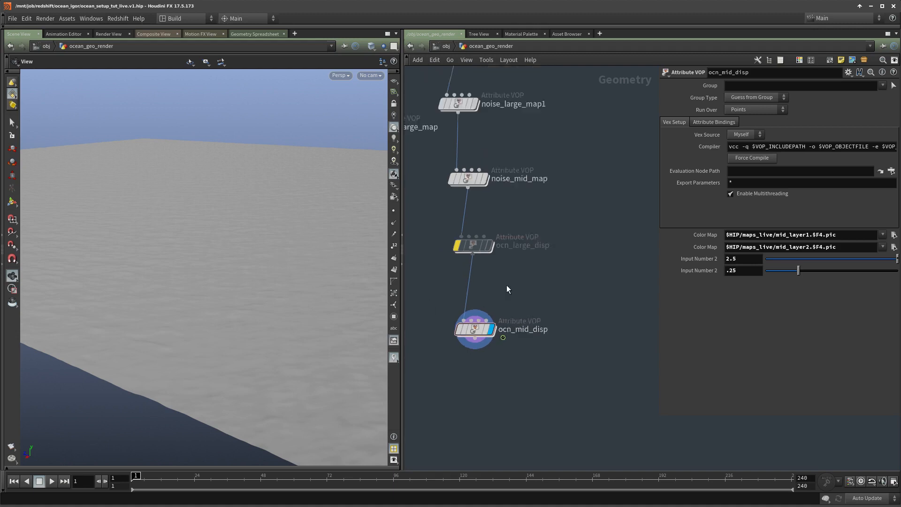
{"action": "left_click_drag", "start_coordinate": [212, 325], "coordinate": [221, 332]}
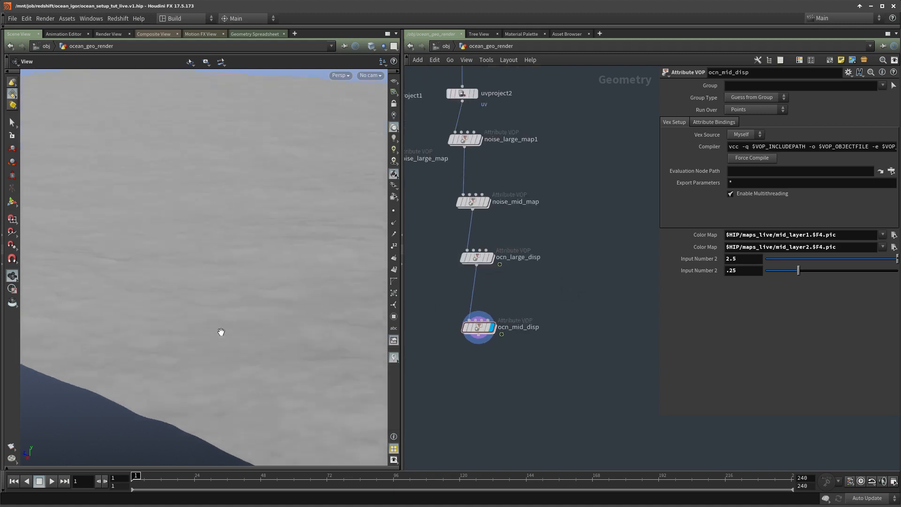
{"action": "left_click_drag", "start_coordinate": [522, 284], "coordinate": [474, 341]}
{"action": "key", "text": "q"}
{"action": "left_click_drag", "start_coordinate": [534, 373], "coordinate": [457, 309]}
{"action": "key", "text": "q"}
{"action": "scroll", "coordinate": [207, 295], "scroll_direction": "down", "scroll_amount": 5}
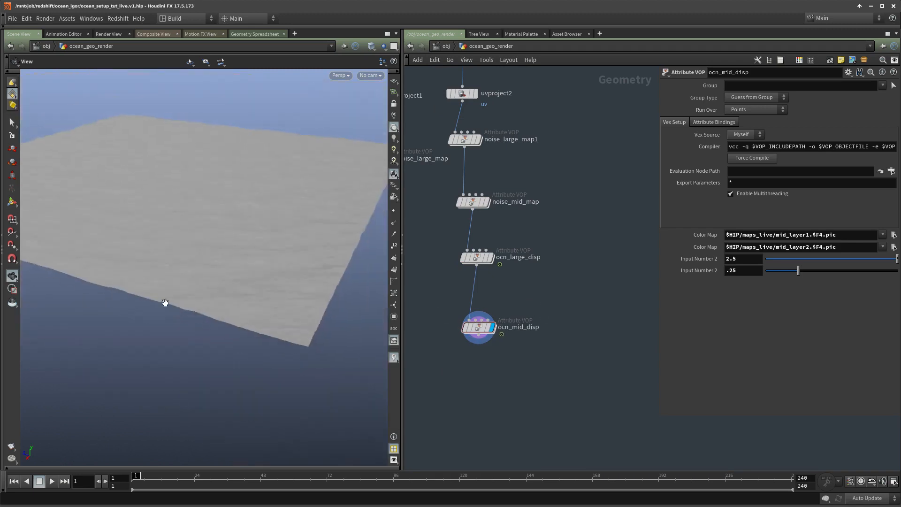
{"action": "left_click_drag", "start_coordinate": [165, 304], "coordinate": [201, 412]}
{"action": "scroll", "coordinate": [534, 333], "scroll_direction": "down", "scroll_amount": 5}
{"action": "scroll", "coordinate": [521, 141], "scroll_direction": "up", "scroll_amount": 5}
Step: Duplicate grid2 beside the original and set the copy's Rows and Columns to 2048
{"action": "left_click", "coordinate": [472, 258]}
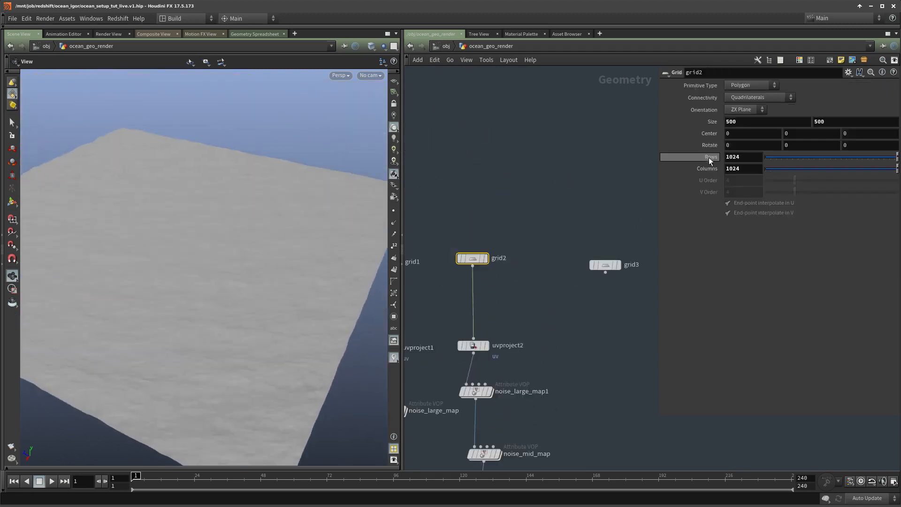
{"action": "middle_click_drag", "start_coordinate": [499, 235], "coordinate": [500, 216]}
{"action": "key", "text": "ctrl+c"}
{"action": "key", "text": "ctrl+v"}
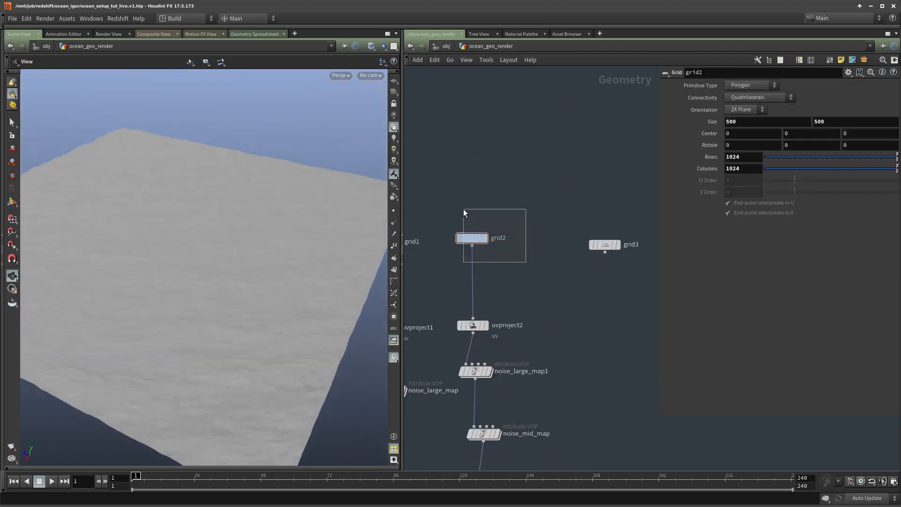
{"action": "left_click", "coordinate": [544, 235]}
{"action": "left_click", "coordinate": [744, 160]}
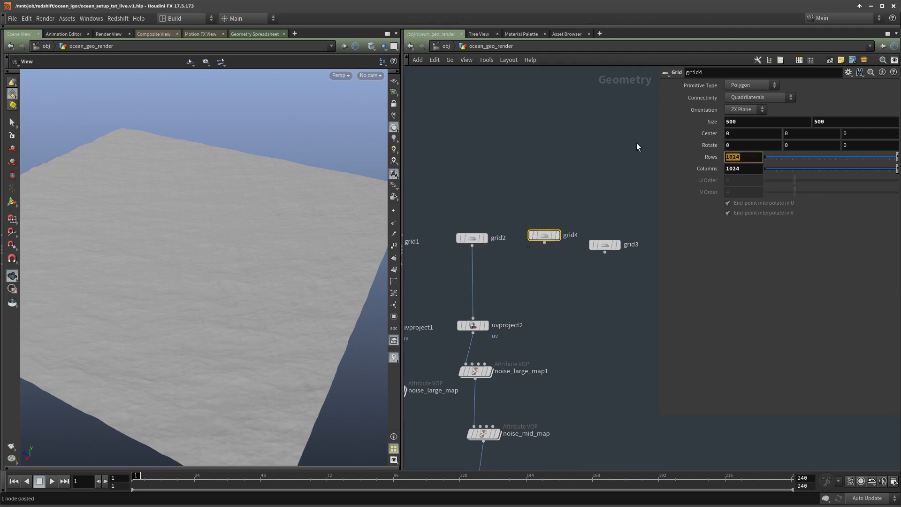
{"action": "type", "text": "2048"}
{"action": "key", "text": "Tab"}
{"action": "type", "text": "2048"}
{"action": "key", "text": "Return"}
Step: Insert a Switch between grid2 and uvproject2, wire grid4 as its second input, and set Select Input to 1
{"action": "key", "text": "Tab"}
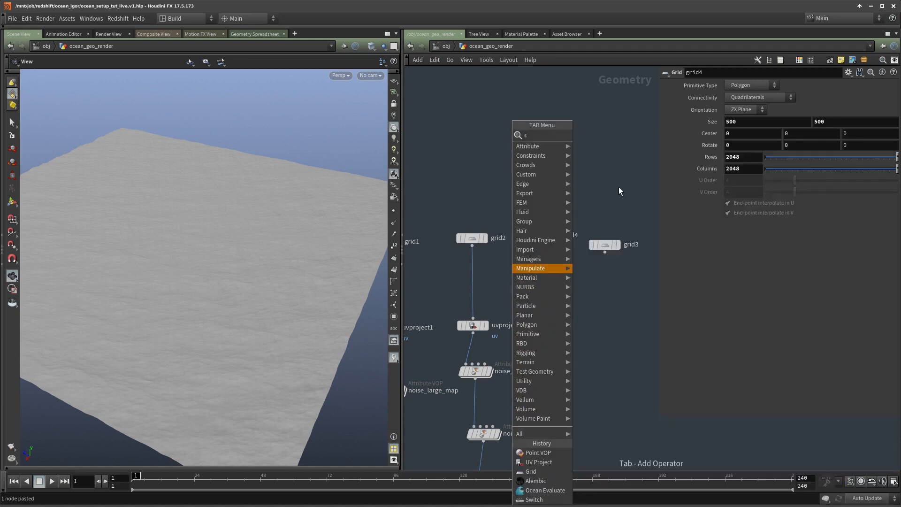
{"action": "mouse_move", "coordinate": [544, 266]}
{"action": "left_click", "coordinate": [596, 136]}
{"action": "left_click", "coordinate": [472, 294]}
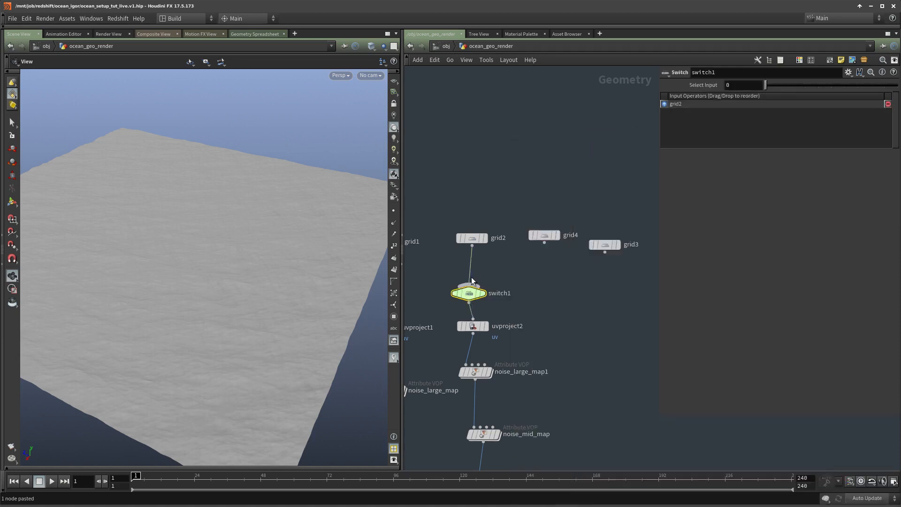
{"action": "mouse_move", "coordinate": [468, 284]}
{"action": "left_mouse_down"}
{"action": "mouse_move", "coordinate": [541, 253]}
{"action": "mouse_move", "coordinate": [543, 243]}
{"action": "left_mouse_up"}
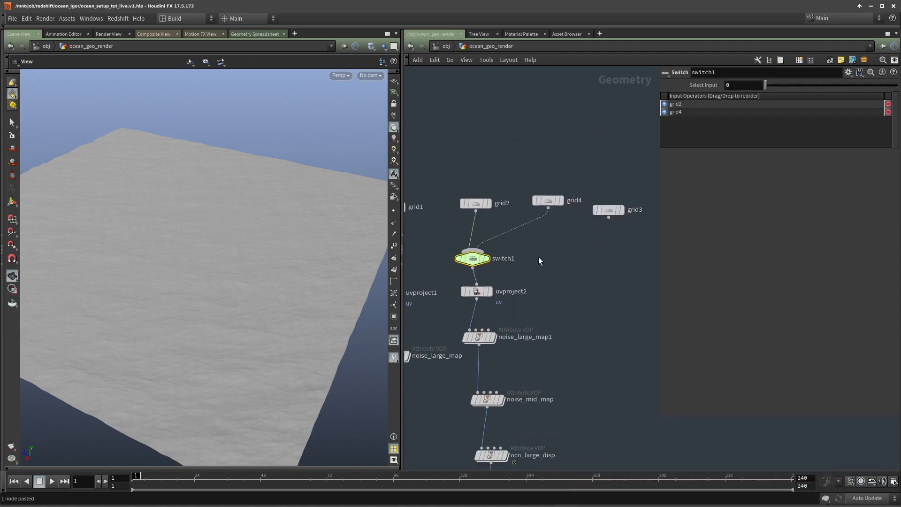
{"action": "double_click", "coordinate": [744, 89]}
{"action": "type", "text": "1"}
{"action": "key", "text": "Return"}
Step: Enlarge the viewport, hide the node parameters, and examine the displaced ocean surface at the higher grid resolution
{"action": "scroll", "coordinate": [580, 320], "scroll_direction": "down", "scroll_amount": 1}
{"action": "middle_click_drag", "start_coordinate": [581, 359], "coordinate": [575, 202]}
{"action": "scroll", "coordinate": [609, 355], "scroll_direction": "down", "scroll_amount": 1}
{"action": "scroll", "coordinate": [596, 350], "scroll_direction": "up", "scroll_amount": 5}
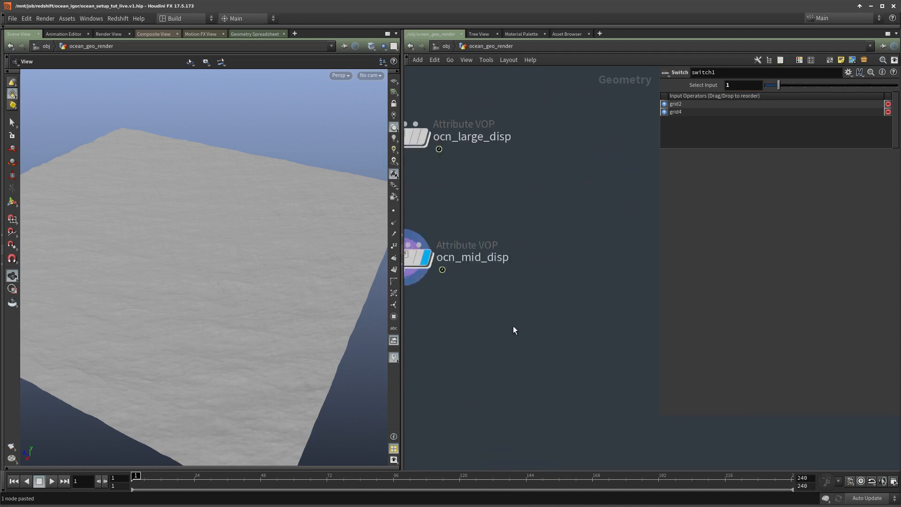
{"action": "middle_click_drag", "start_coordinate": [513, 326], "coordinate": [530, 325]}
{"action": "key", "text": "shift+w"}
{"action": "key", "text": "shift+w"}
{"action": "left_click_drag", "start_coordinate": [208, 370], "coordinate": [207, 376]}
{"action": "mouse_move", "coordinate": [208, 375]}
{"action": "right_mouse_down"}
{"action": "mouse_move", "coordinate": [342, 332]}
{"action": "mouse_move", "coordinate": [384, 383]}
{"action": "right_mouse_up"}
{"action": "left_click_drag", "start_coordinate": [400, 382], "coordinate": [592, 381]}
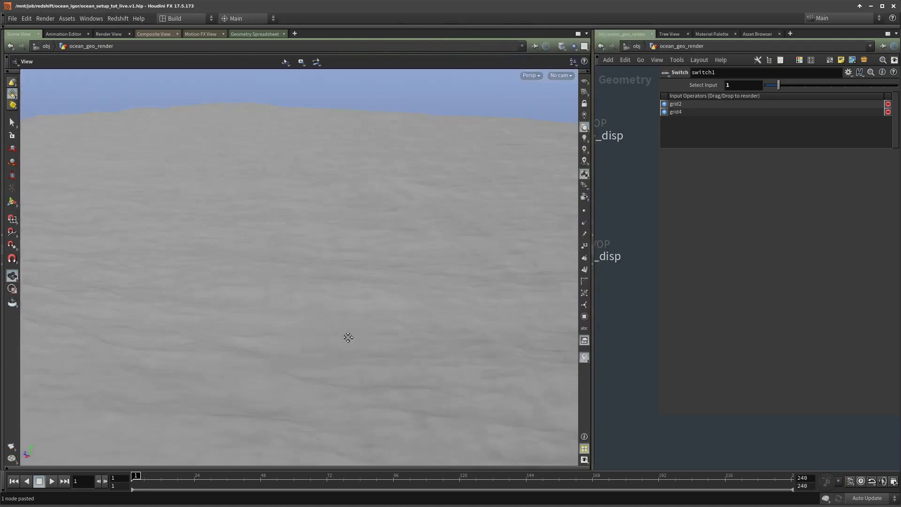
{"action": "key", "text": "p"}
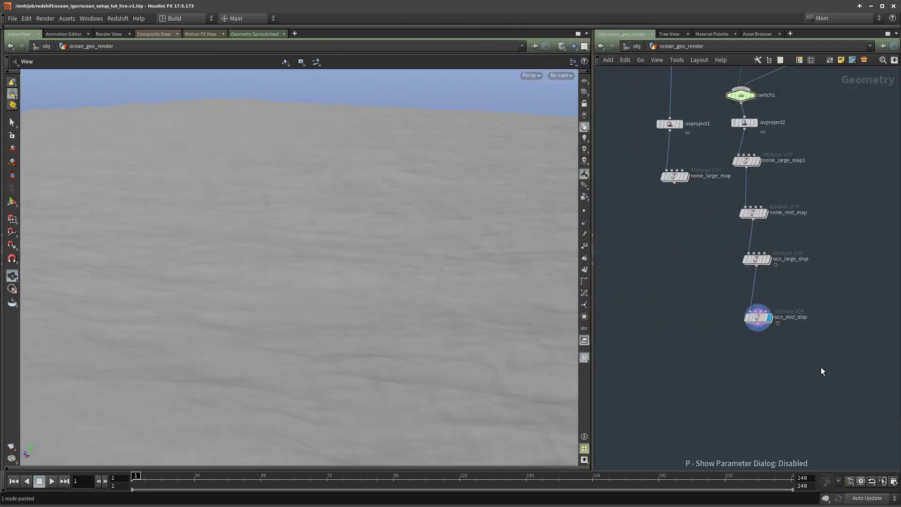
{"action": "left_click_drag", "start_coordinate": [414, 327], "coordinate": [356, 295]}
{"action": "scroll", "coordinate": [806, 292], "scroll_direction": "up", "scroll_amount": 3}
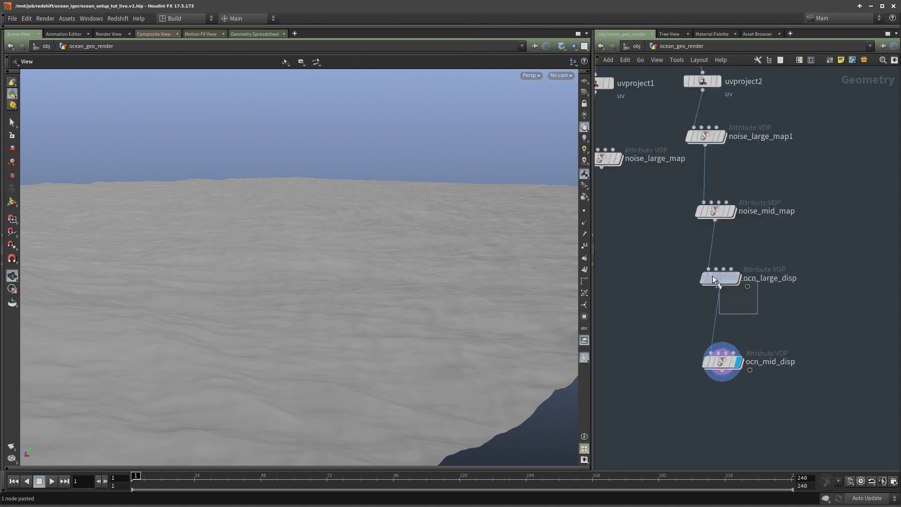
Step: Compare the ocean surface with ocn_large_disp and noise_mid_map temporarily bypassed, and re-enable both nodes
{"action": "key", "text": "b"}
{"action": "left_click_drag", "start_coordinate": [757, 313], "coordinate": [671, 253]}
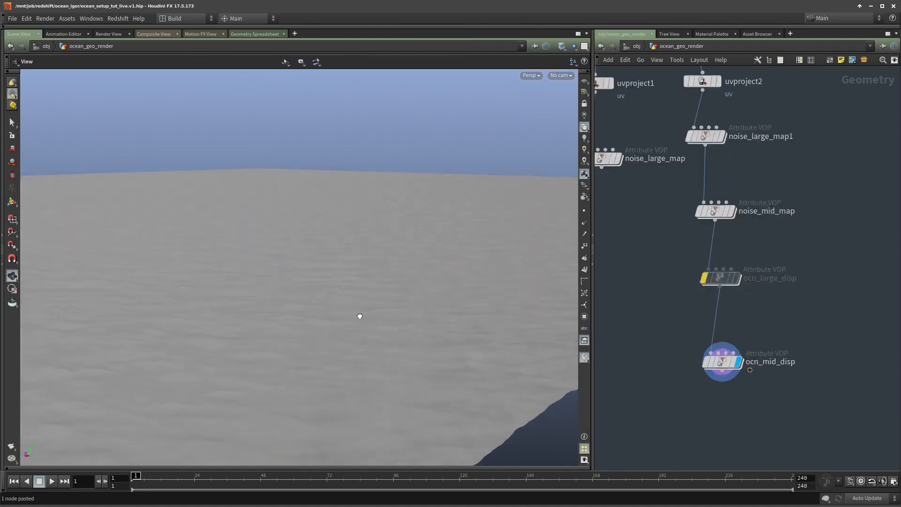
{"action": "left_click_drag", "start_coordinate": [408, 303], "coordinate": [554, 351]}
{"action": "mouse_move", "coordinate": [743, 330]}
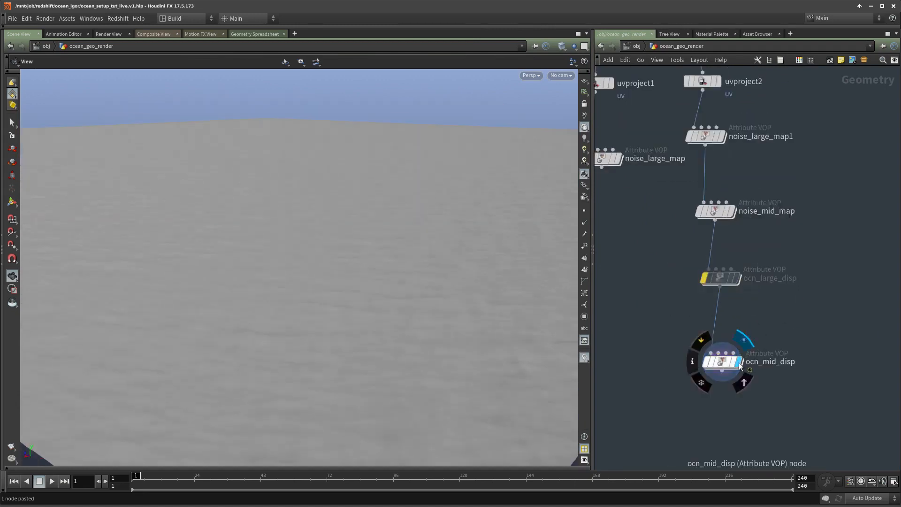
{"action": "middle_click_drag", "start_coordinate": [743, 311], "coordinate": [727, 334]}
{"action": "key", "text": "b"}
{"action": "left_click", "coordinate": [719, 236]}
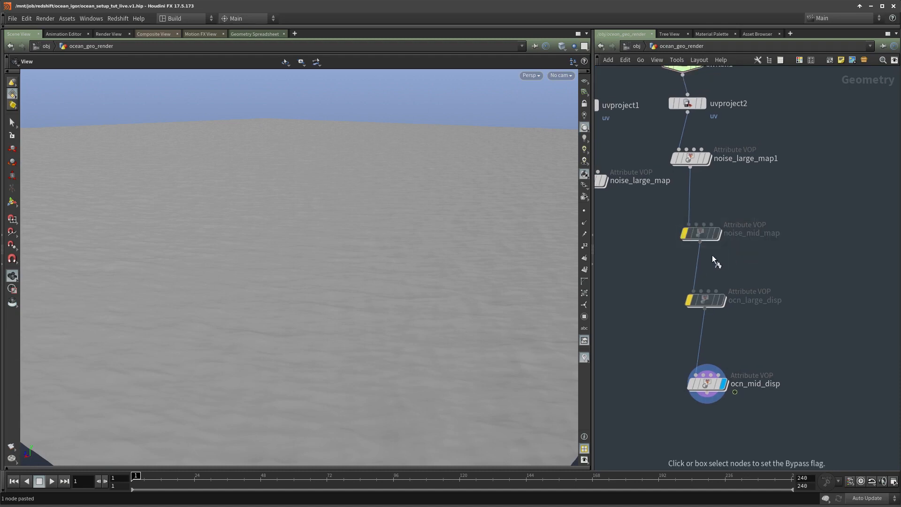
{"action": "middle_click_drag", "start_coordinate": [770, 258], "coordinate": [767, 268]}
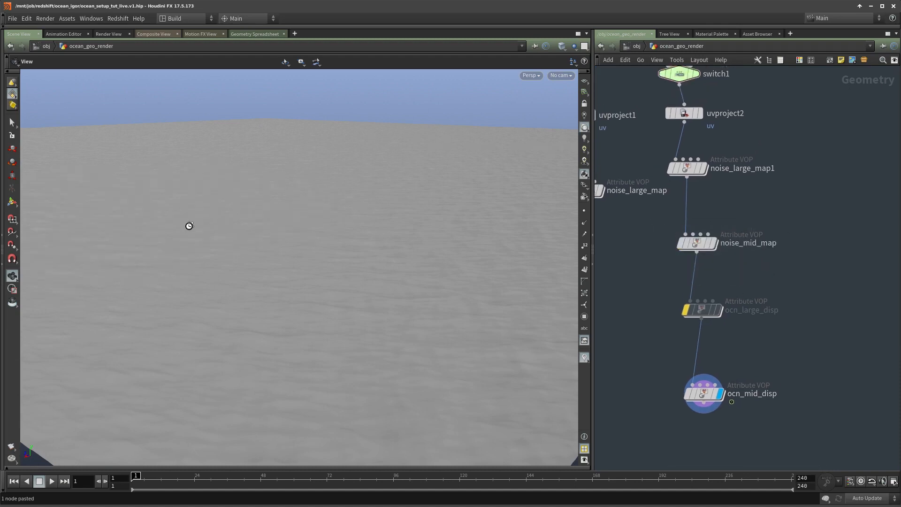
{"action": "middle_click_drag", "start_coordinate": [765, 356], "coordinate": [726, 315]}
{"action": "left_click", "coordinate": [699, 295]}
{"action": "key", "text": "b"}
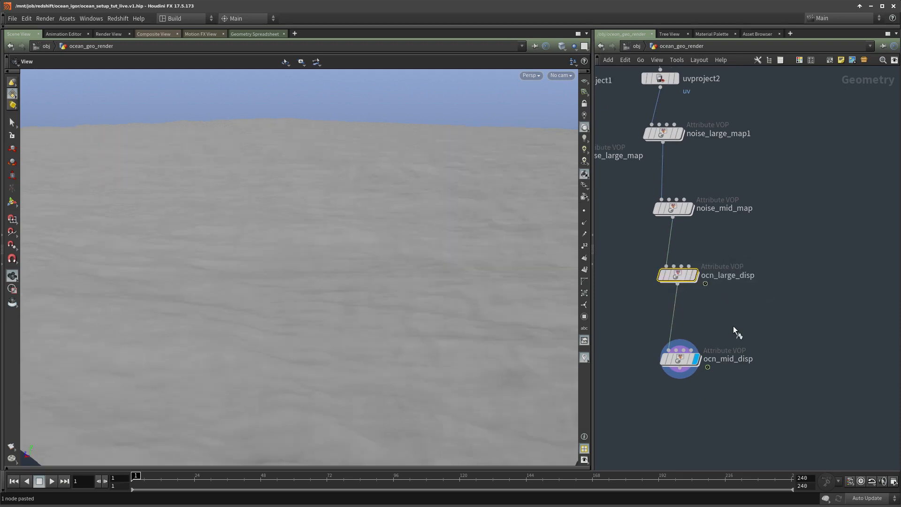
{"action": "left_click", "coordinate": [665, 360]}
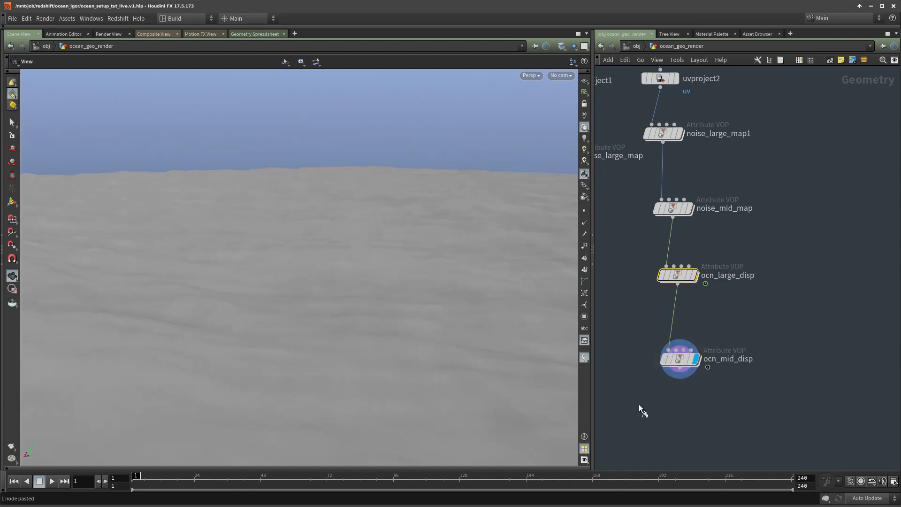
Step: Duplicate ocn_mid_disp, wire the copy after the original, and display it
{"action": "middle_click_drag", "start_coordinate": [655, 423], "coordinate": [654, 371]}
{"action": "scroll", "coordinate": [654, 371], "scroll_direction": "down", "scroll_amount": 1}
{"action": "left_click_drag", "start_coordinate": [729, 383], "coordinate": [655, 302]}
{"action": "middle_click_drag", "start_coordinate": [716, 377], "coordinate": [690, 325]}
{"action": "key", "text": "ctrl+c"}
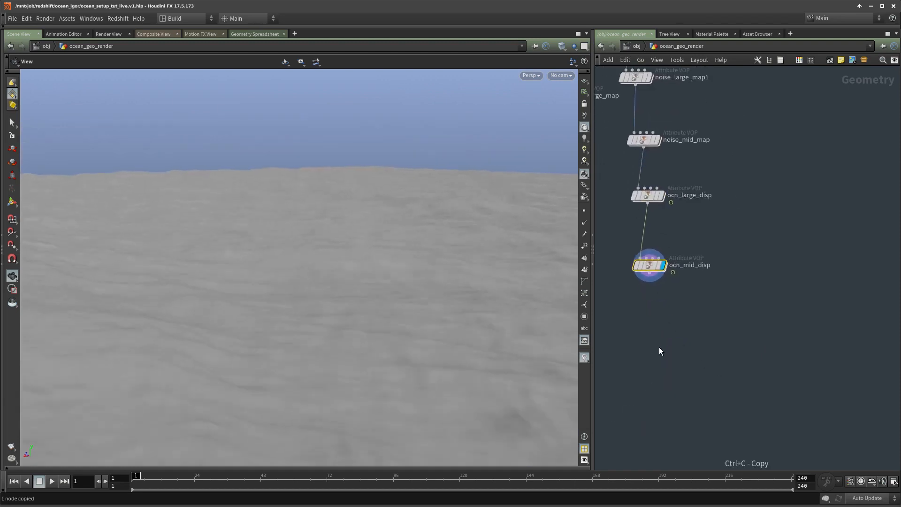
{"action": "key", "text": "ctrl+v"}
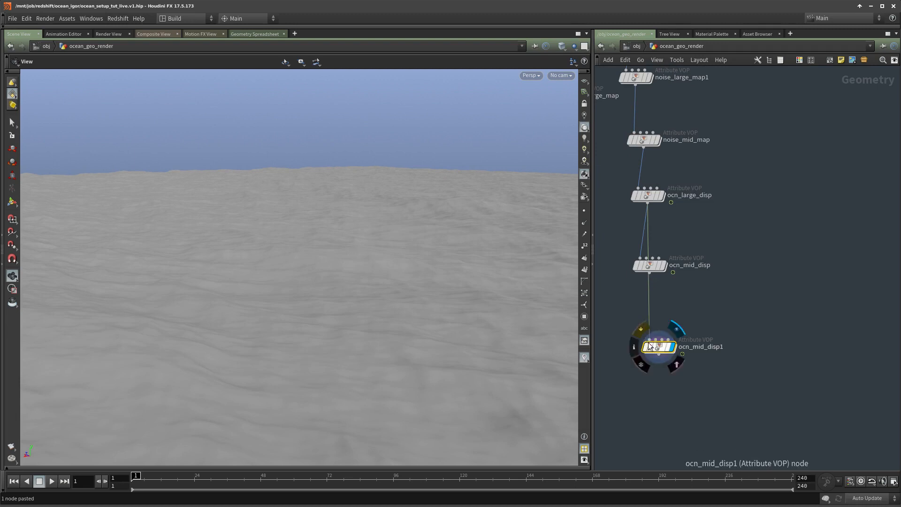
{"action": "left_click_drag", "start_coordinate": [649, 338], "coordinate": [649, 273]}
Step: Rename the duplicated displacement node as ocn_small_disp
{"action": "double_click", "coordinate": [695, 349]}
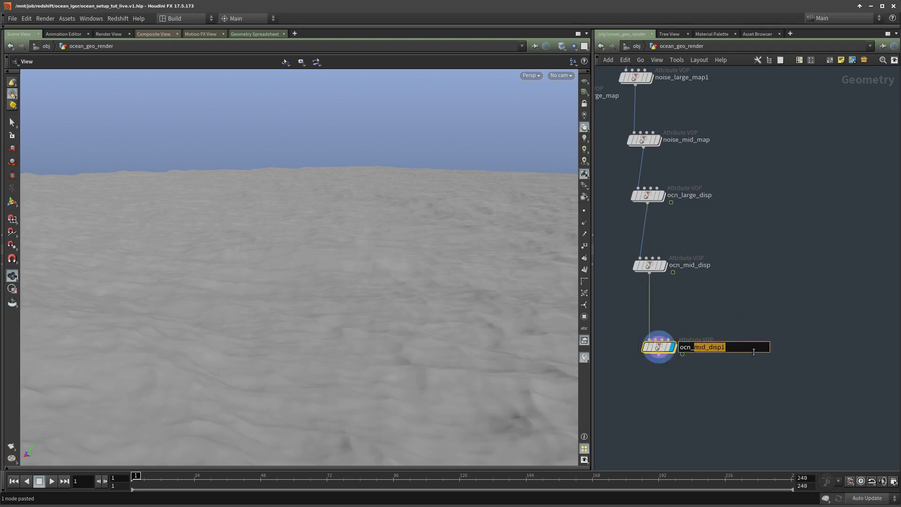
{"action": "type", "text": "ocn_l"}
{"action": "key", "text": "Return"}
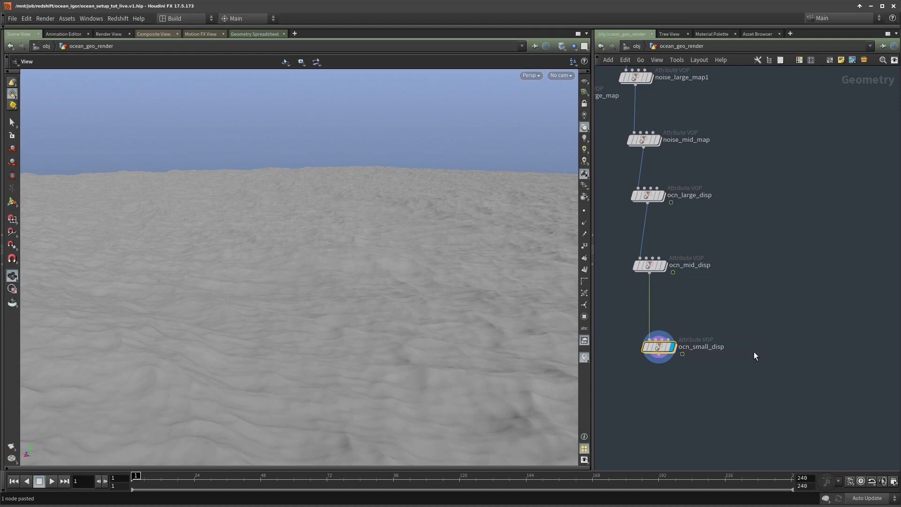
Step: Open the ocn_small_disp network and move bind1 up so it no longer overlaps colormap2
{"action": "double_click", "coordinate": [658, 347]}
{"action": "scroll", "coordinate": [708, 319], "scroll_direction": "down", "scroll_amount": 2}
{"action": "middle_click_drag", "start_coordinate": [757, 279], "coordinate": [722, 281]}
{"action": "scroll", "coordinate": [736, 300], "scroll_direction": "up", "scroll_amount": 3}
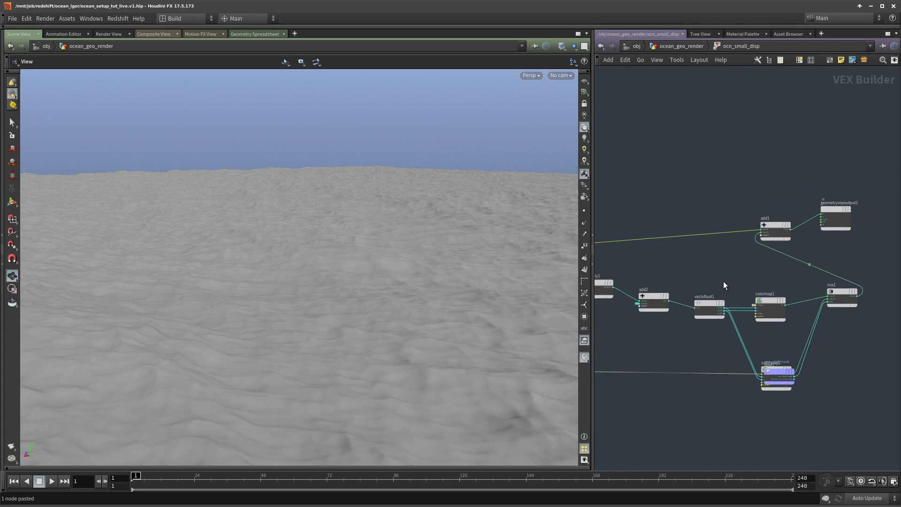
{"action": "left_click_drag", "start_coordinate": [777, 368], "coordinate": [772, 335]}
{"action": "middle_click_drag", "start_coordinate": [858, 359], "coordinate": [852, 380]}
{"action": "scroll", "coordinate": [782, 306], "scroll_direction": "up", "scroll_amount": 3}
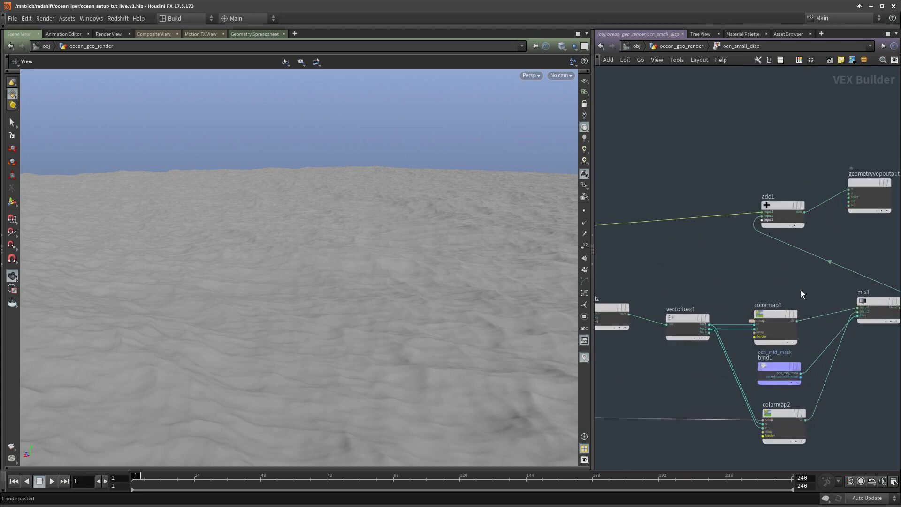
{"action": "middle_click_drag", "start_coordinate": [800, 290], "coordinate": [770, 335]}
Step: Connect colormap1 directly to add1 and delete mix1, bind1, colormap2 and the second map's parameter node
{"action": "left_click_drag", "start_coordinate": [766, 364], "coordinate": [731, 262]}
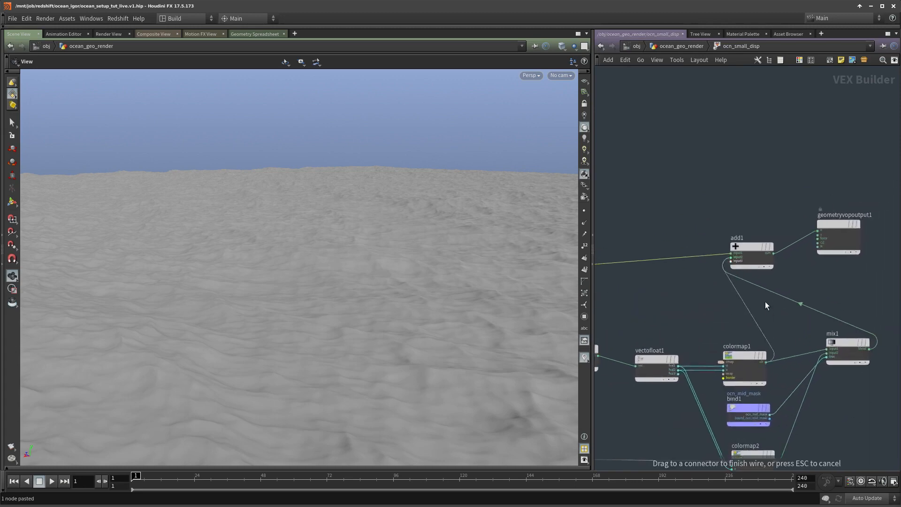
{"action": "scroll", "coordinate": [742, 296], "scroll_direction": "down", "scroll_amount": 3}
{"action": "left_click_drag", "start_coordinate": [846, 278], "coordinate": [707, 331]}
{"action": "key", "text": "Delete"}
{"action": "key", "text": "Delete"}
{"action": "middle_click_drag", "start_coordinate": [605, 375], "coordinate": [704, 368]}
{"action": "left_click", "coordinate": [677, 343]}
{"action": "key", "text": "Delete"}
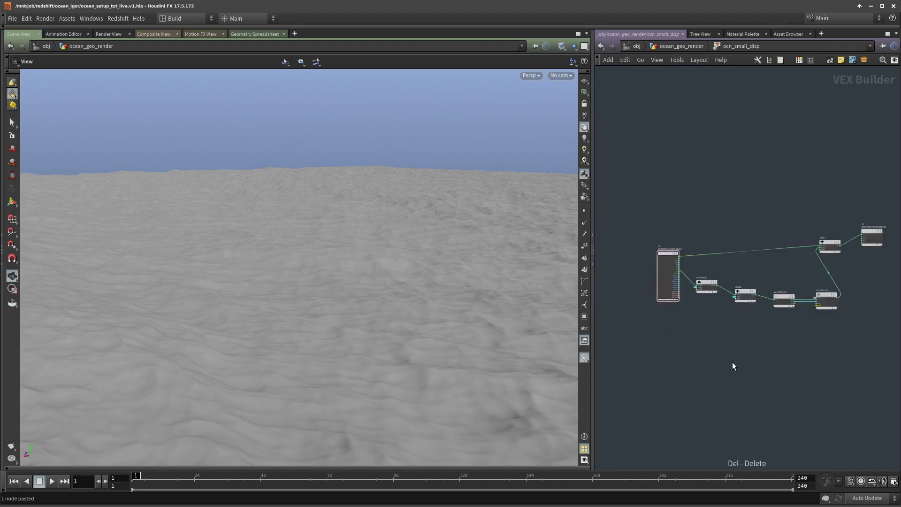
Step: Return to the geometry network and set ocn_small_disp's color map to $HIP/maps_live/small.$F4.pic
{"action": "key", "text": "u"}
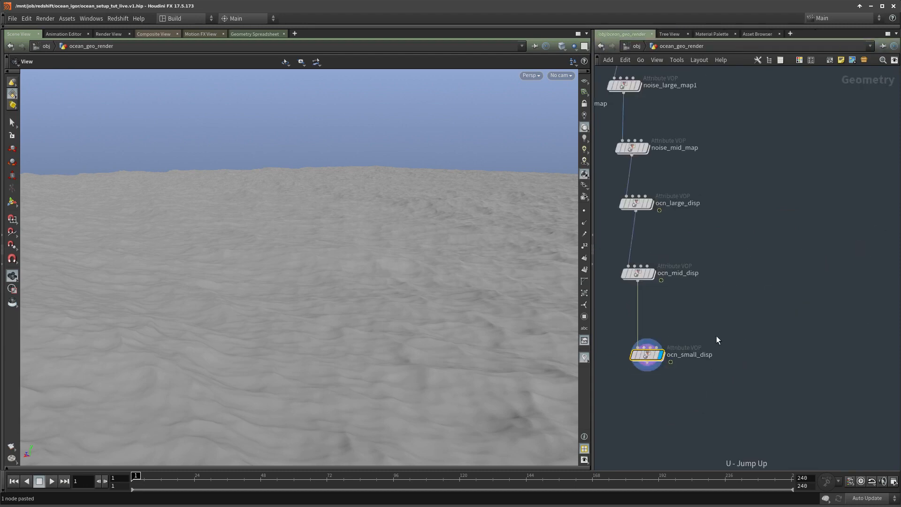
{"action": "key", "text": "p"}
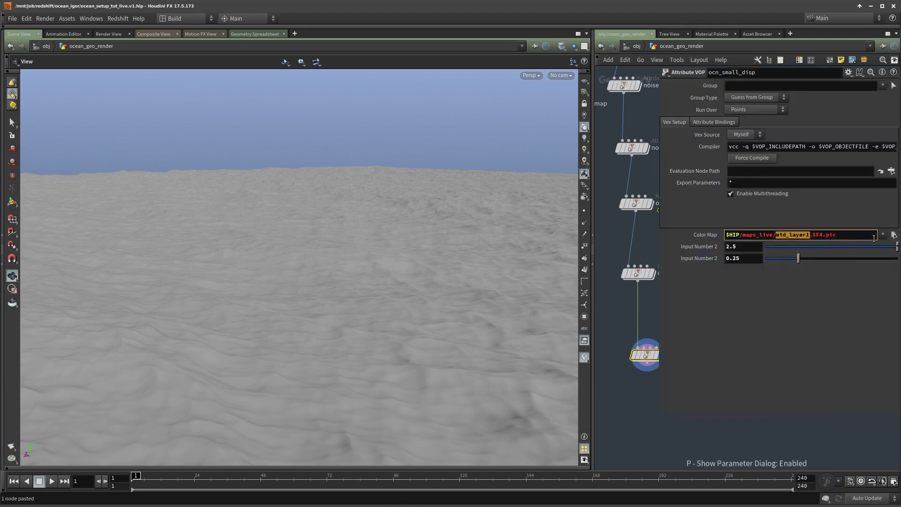
{"action": "left_click", "coordinate": [893, 235]}
{"action": "double_click", "coordinate": [669, 207]}
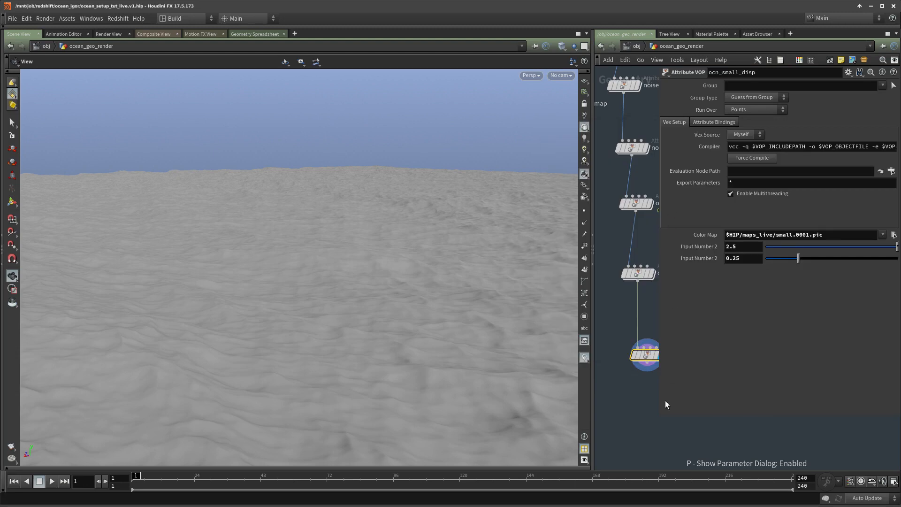
{"action": "left_click", "coordinate": [795, 235]}
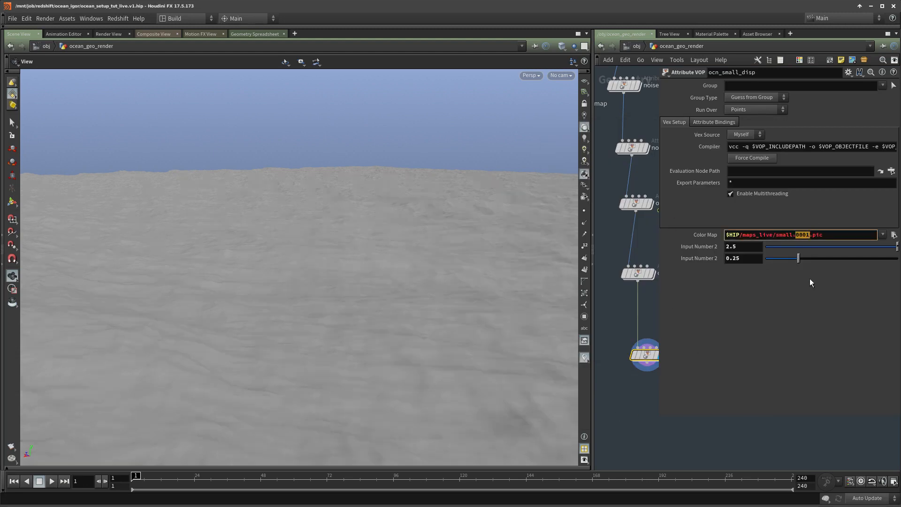
{"action": "type", "text": "$F4"}
{"action": "key", "text": "Return"}
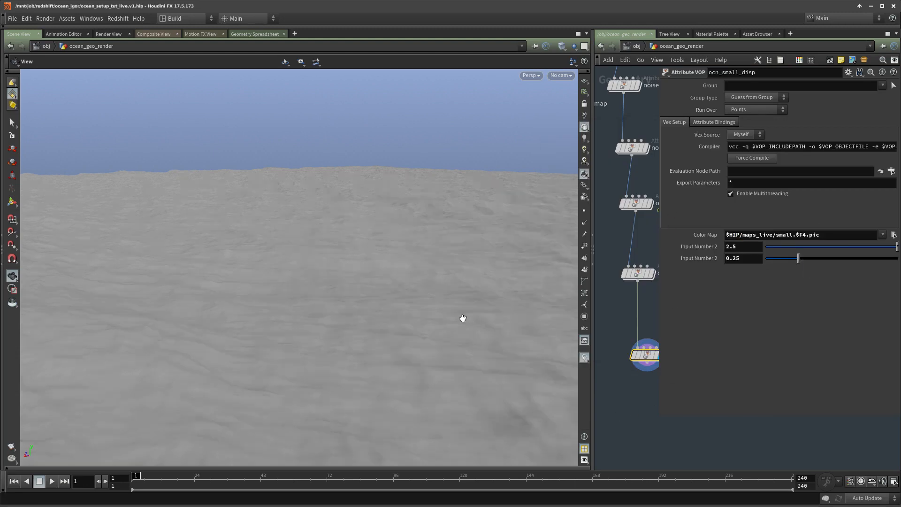
Step: Bypass ocn_large_disp and ocn_mid_disp to isolate the small displacement on the grid
{"action": "left_click_drag", "start_coordinate": [592, 390], "coordinate": [400, 388]}
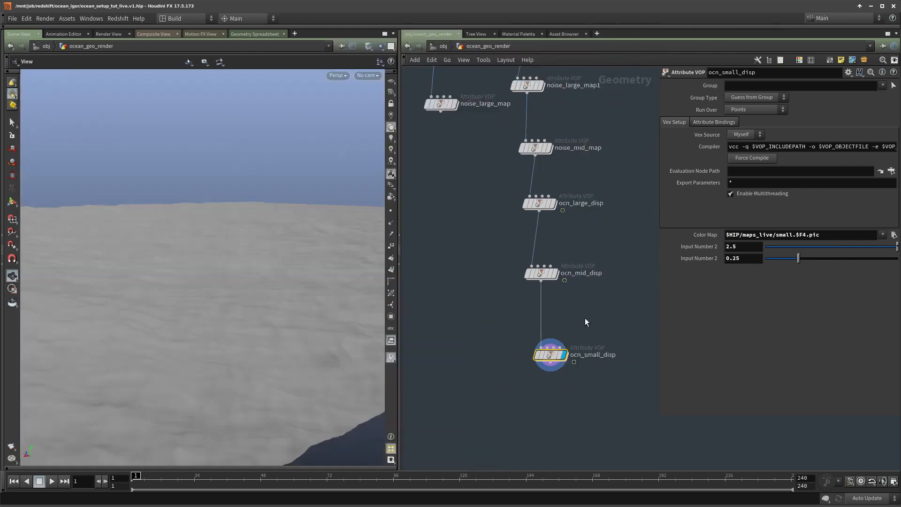
{"action": "middle_click_drag", "start_coordinate": [584, 317], "coordinate": [574, 324]}
{"action": "key", "text": "b"}
{"action": "left_click_drag", "start_coordinate": [575, 309], "coordinate": [477, 197]}
{"action": "left_click_drag", "start_coordinate": [261, 368], "coordinate": [257, 315]}
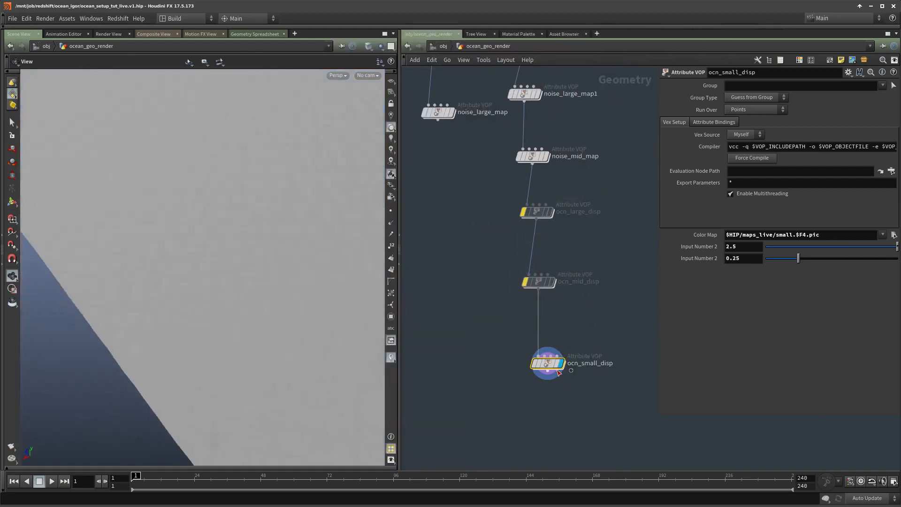
{"action": "left_click_drag", "start_coordinate": [277, 309], "coordinate": [219, 306]}
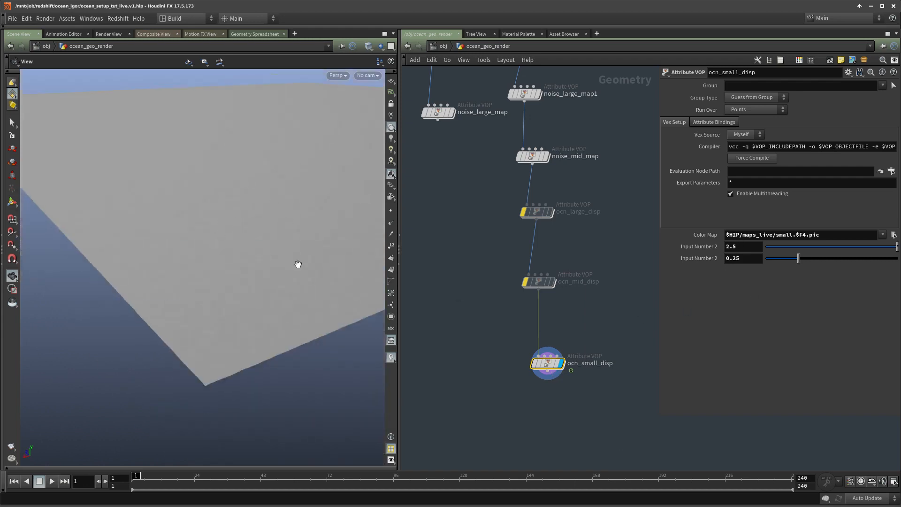
Step: Set ocn_small_disp's first Input Number 2 value to 4 and the second to 0.125
{"action": "left_click", "coordinate": [753, 246]}
{"action": "type", "text": "4"}
{"action": "key", "text": "Return"}
{"action": "left_click_drag", "start_coordinate": [162, 249], "coordinate": [237, 274]}
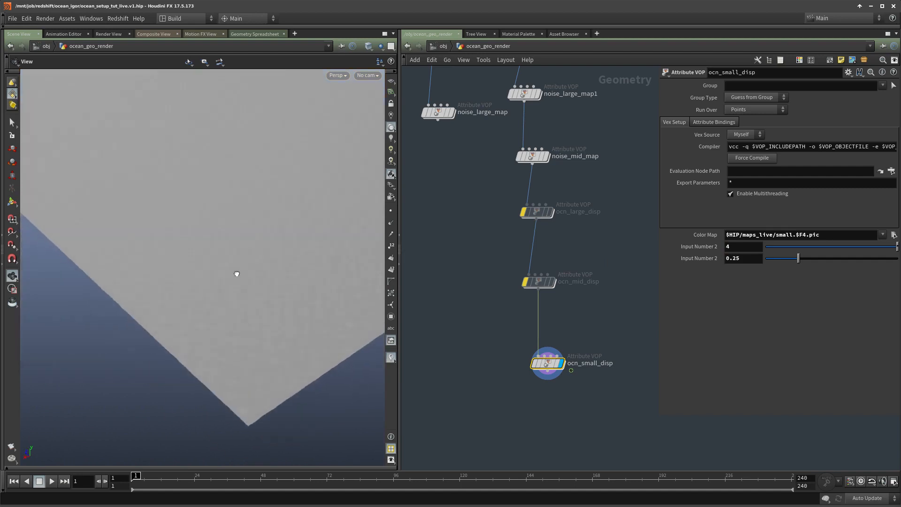
{"action": "left_click", "coordinate": [732, 260]}
{"action": "type", "text": "0.1"}
{"action": "key", "text": "Return"}
Step: Re-enable the bypassed ocn_large_disp and ocn_mid_disp nodes
{"action": "middle_click_drag", "start_coordinate": [581, 318], "coordinate": [575, 308]}
{"action": "key", "text": "b"}
{"action": "left_click_drag", "start_coordinate": [593, 318], "coordinate": [496, 175]}
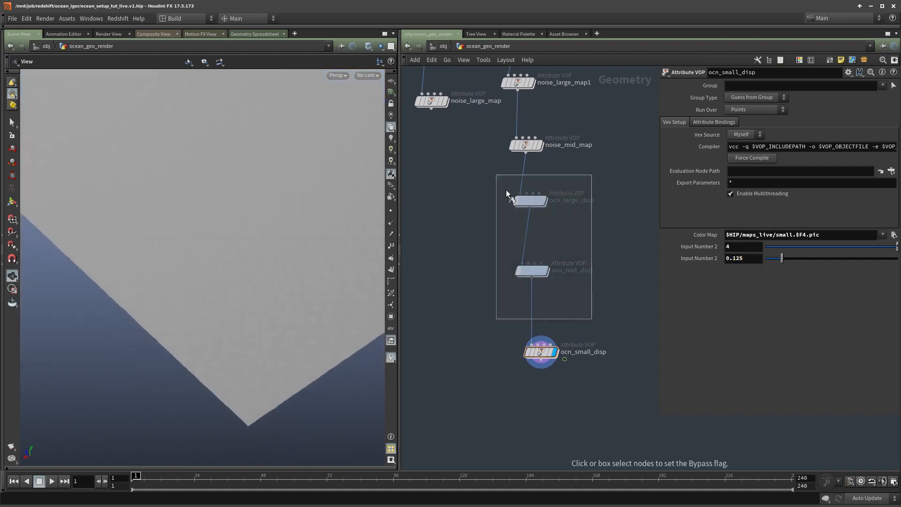
{"action": "middle_click_drag", "start_coordinate": [612, 290], "coordinate": [605, 309]}
{"action": "left_click_drag", "start_coordinate": [298, 321], "coordinate": [300, 286]}
Step: Bypass ocn_small_disp and re-enable it to compare the surface with and without small detail
{"action": "left_click", "coordinate": [521, 370]}
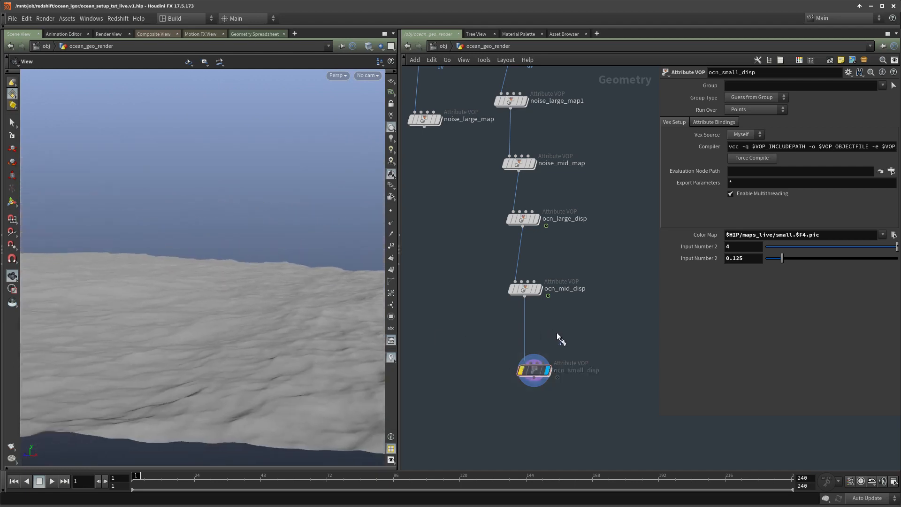
{"action": "middle_click_drag", "start_coordinate": [514, 391], "coordinate": [522, 392]}
{"action": "left_click", "coordinate": [529, 373]}
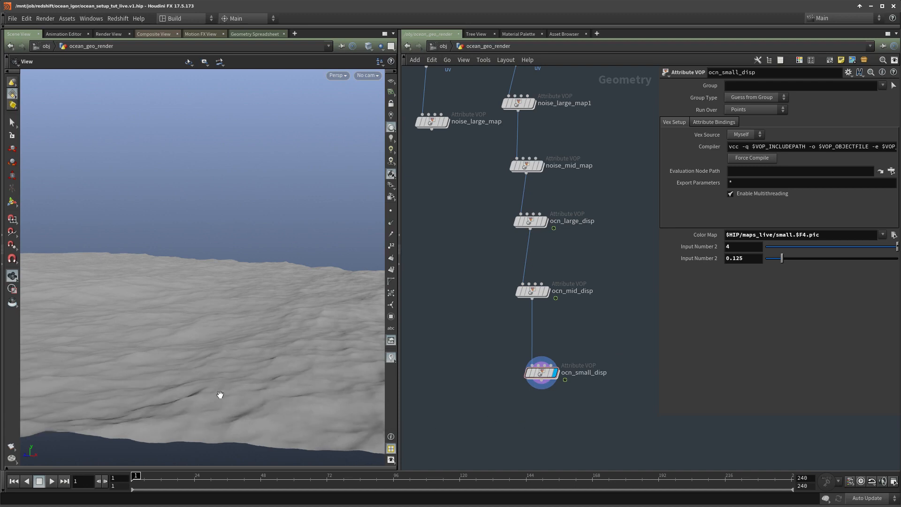
Step: Set grid4's rows and columns to 4048 and update the geometry
{"action": "scroll", "coordinate": [570, 348], "scroll_direction": "down", "scroll_amount": 4}
{"action": "middle_click_drag", "start_coordinate": [568, 202], "coordinate": [539, 287]}
{"action": "scroll", "coordinate": [540, 287], "scroll_direction": "up", "scroll_amount": 4}
{"action": "left_click", "coordinate": [561, 212]}
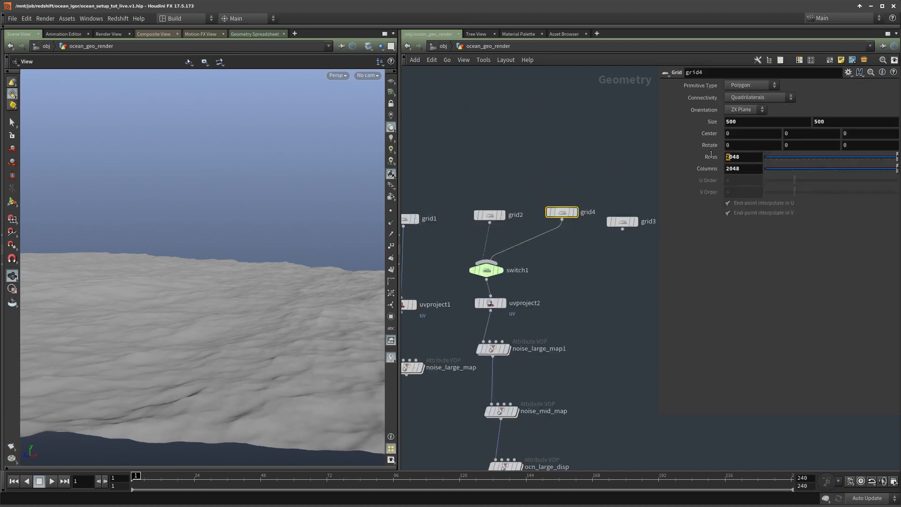
{"action": "middle_click_drag", "start_coordinate": [604, 136], "coordinate": [597, 156]}
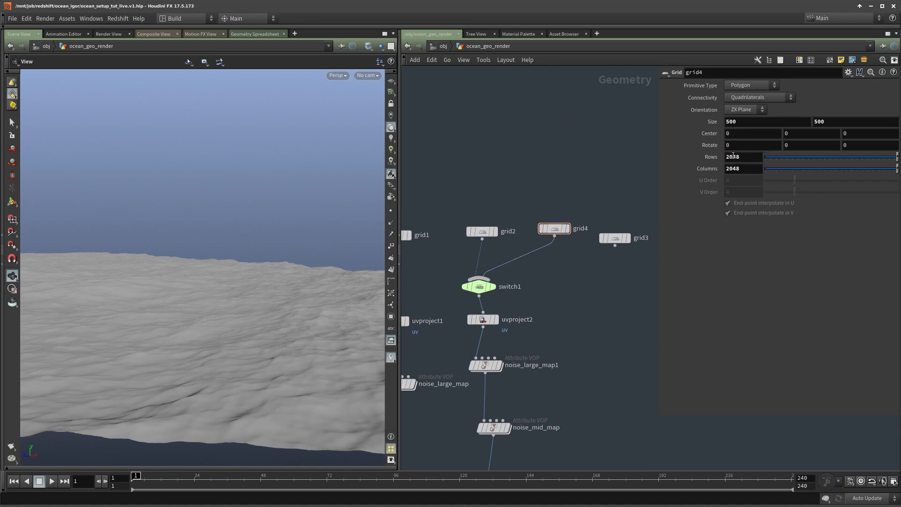
{"action": "key", "text": "Escape"}
{"action": "left_click_drag", "start_coordinate": [730, 158], "coordinate": [712, 172]}
{"action": "key", "text": "Return"}
{"action": "type", "text": "4"}
{"action": "key", "text": "Return"}
{"action": "middle_click_drag", "start_coordinate": [515, 158], "coordinate": [494, 90]}
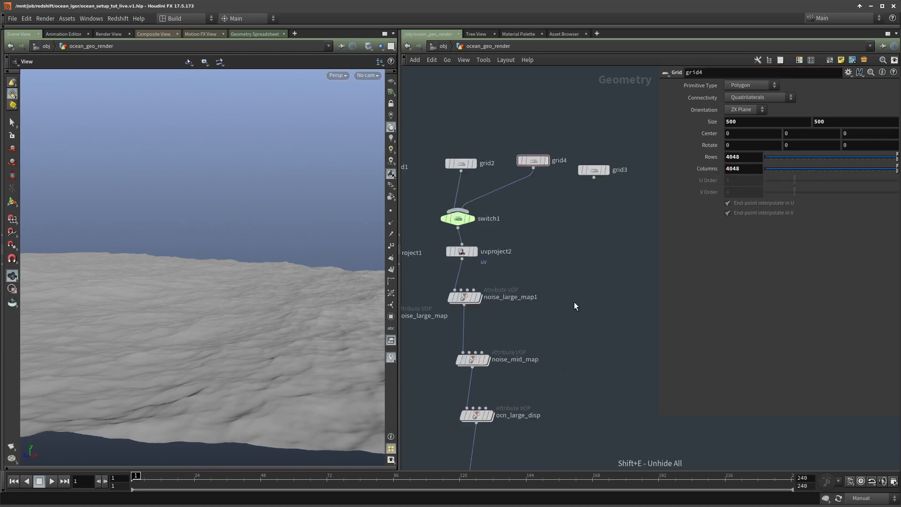
{"action": "key", "text": "F9"}
Step: Examine the displaced ocean grid at its new resolution and review the whole node chain
{"action": "middle_click_drag", "start_coordinate": [598, 250], "coordinate": [624, 76]}
{"action": "left_click_drag", "start_coordinate": [276, 422], "coordinate": [278, 355]}
{"action": "mouse_move", "coordinate": [193, 362]}
{"action": "left_mouse_down"}
{"action": "mouse_move", "coordinate": [209, 372]}
{"action": "mouse_move", "coordinate": [283, 368]}
{"action": "mouse_move", "coordinate": [268, 387]}
{"action": "mouse_move", "coordinate": [291, 382]}
{"action": "mouse_move", "coordinate": [233, 370]}
{"action": "mouse_move", "coordinate": [249, 352]}
{"action": "left_mouse_up"}
{"action": "key", "text": "ctrl+b"}
{"action": "left_click_drag", "start_coordinate": [376, 333], "coordinate": [404, 259]}
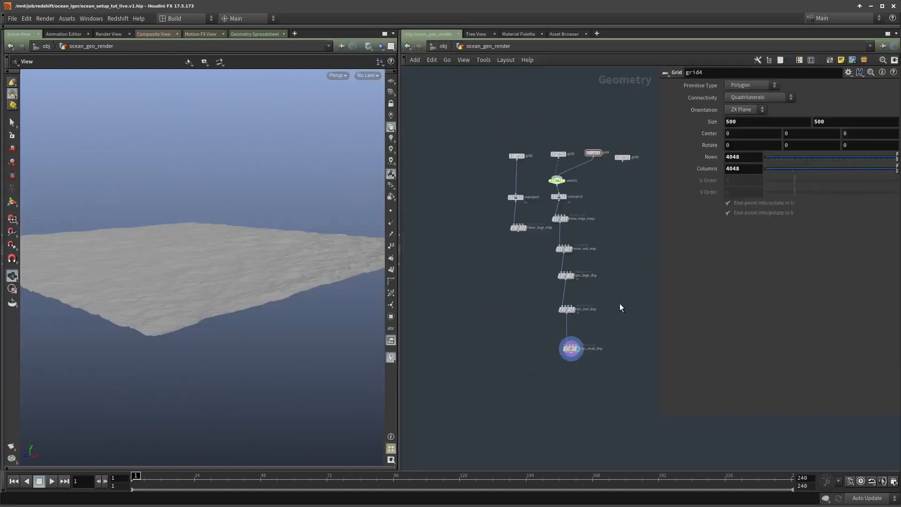
{"action": "scroll", "coordinate": [575, 245], "scroll_direction": "up", "scroll_amount": 5}
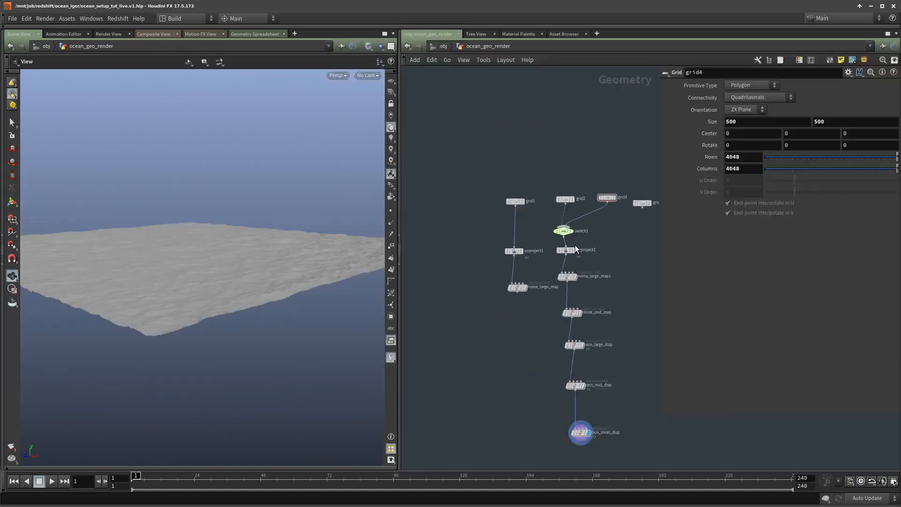
{"action": "scroll", "coordinate": [596, 233], "scroll_direction": "down", "scroll_amount": 2}
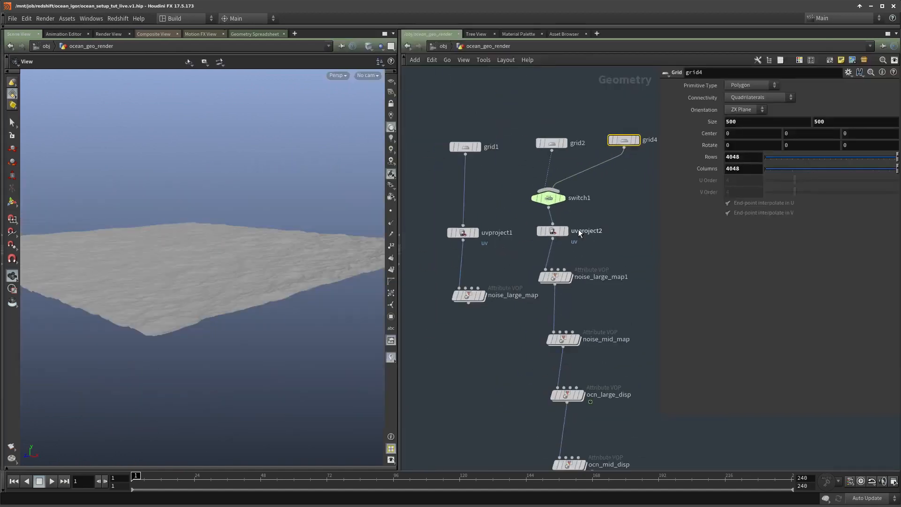
Step: Try feeding noise_large_map1 and the displacement chain from uvproject1 instead of uvproject2
{"action": "mouse_move", "coordinate": [553, 230]}
{"action": "middle_click_drag", "start_coordinate": [552, 277], "coordinate": [548, 263]}
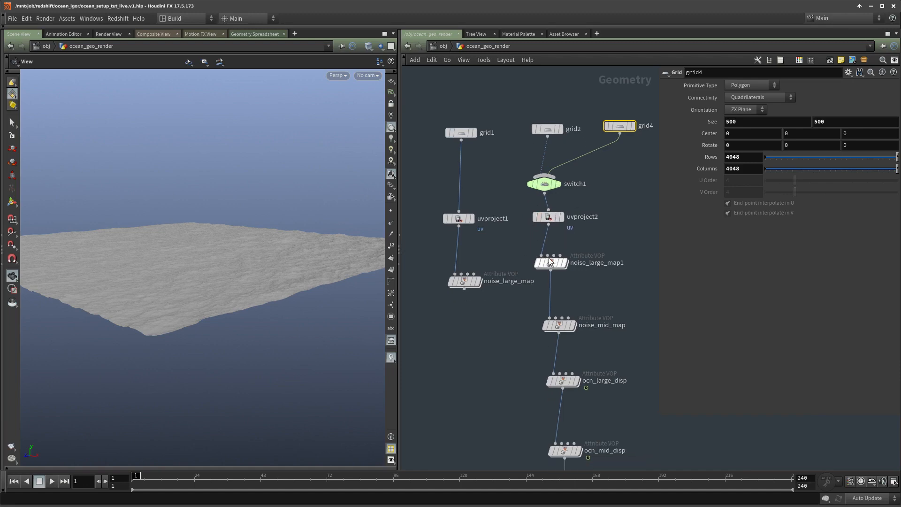
{"action": "left_click_drag", "start_coordinate": [542, 258], "coordinate": [477, 238]}
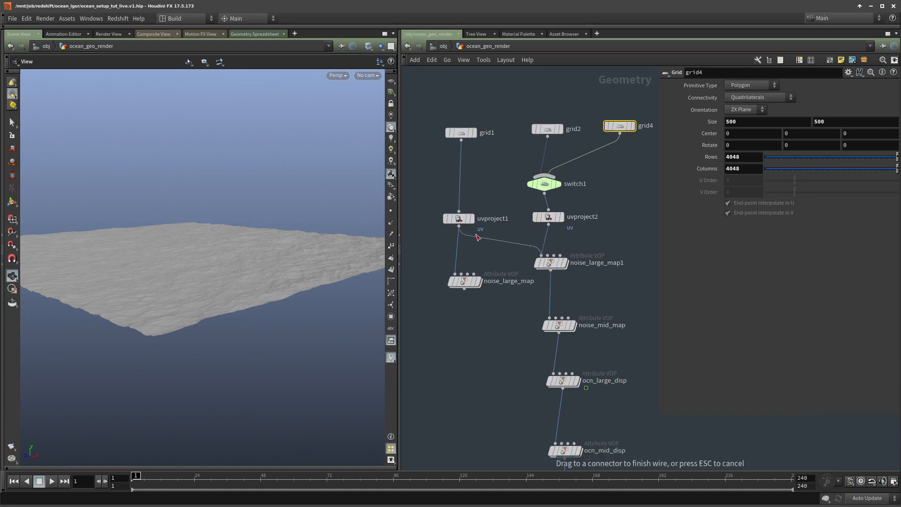
{"action": "left_click", "coordinate": [425, 232]}
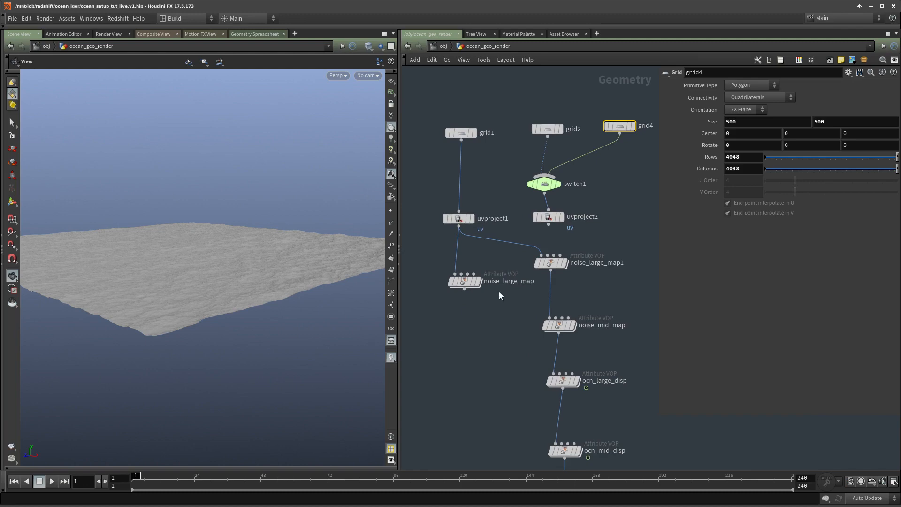
{"action": "middle_click_drag", "start_coordinate": [496, 345], "coordinate": [485, 288]}
{"action": "mouse_move", "coordinate": [253, 324]}
{"action": "right_mouse_down"}
{"action": "mouse_move", "coordinate": [226, 280]}
{"action": "mouse_move", "coordinate": [119, 284]}
{"action": "mouse_move", "coordinate": [250, 323]}
{"action": "right_mouse_up"}
{"action": "middle_click_drag", "start_coordinate": [473, 308], "coordinate": [482, 325]}
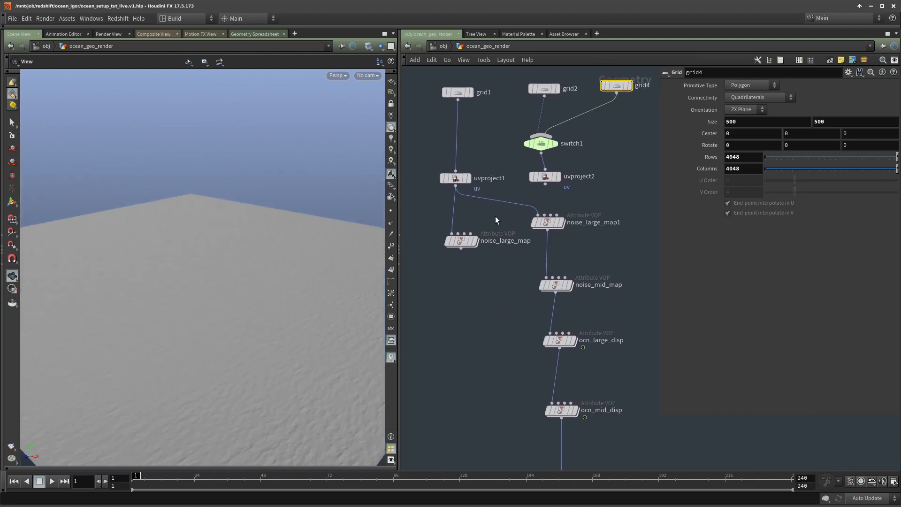
{"action": "left_click", "coordinate": [537, 215]}
{"action": "key", "text": "Escape"}
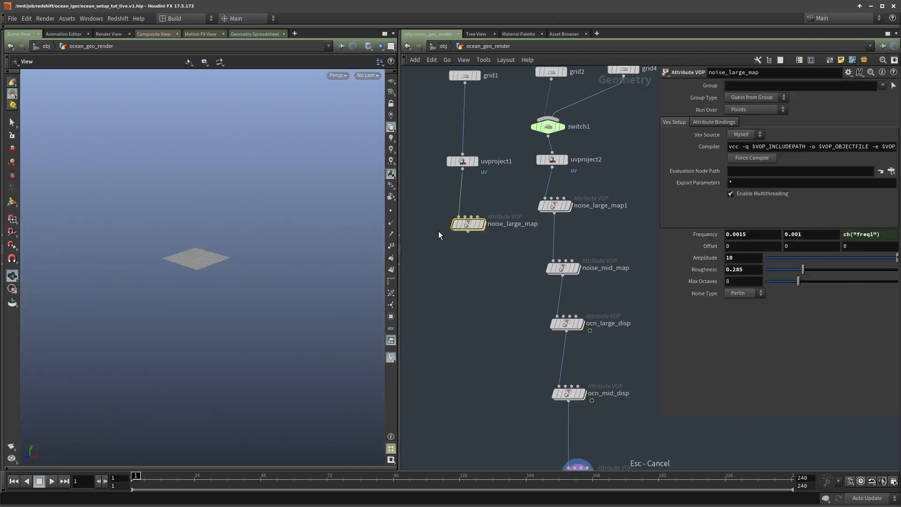
Step: Replace noise_large_map with copies of noise_large_map1 and noise_mid_map wired after uvproject1, and display the copied mid map
{"action": "key", "text": "Delete"}
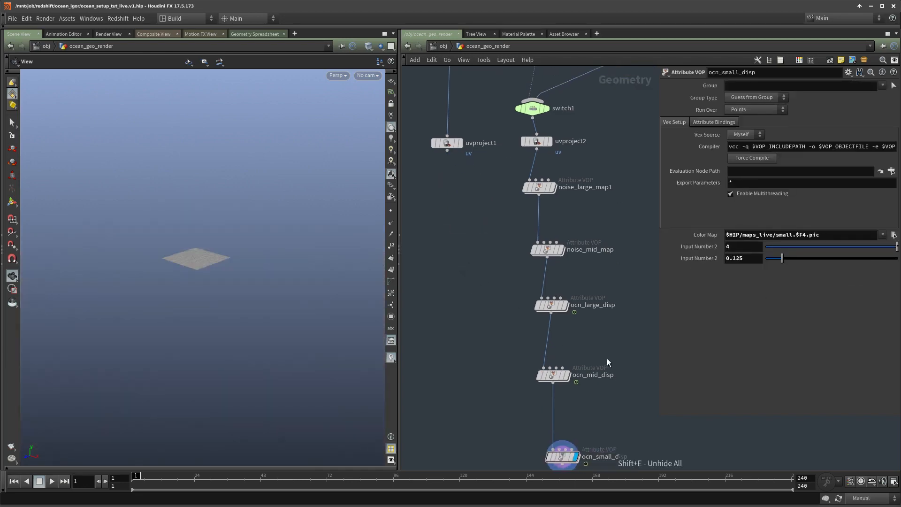
{"action": "left_click_drag", "start_coordinate": [608, 345], "coordinate": [517, 179]}
{"action": "key", "text": "ctrl+c"}
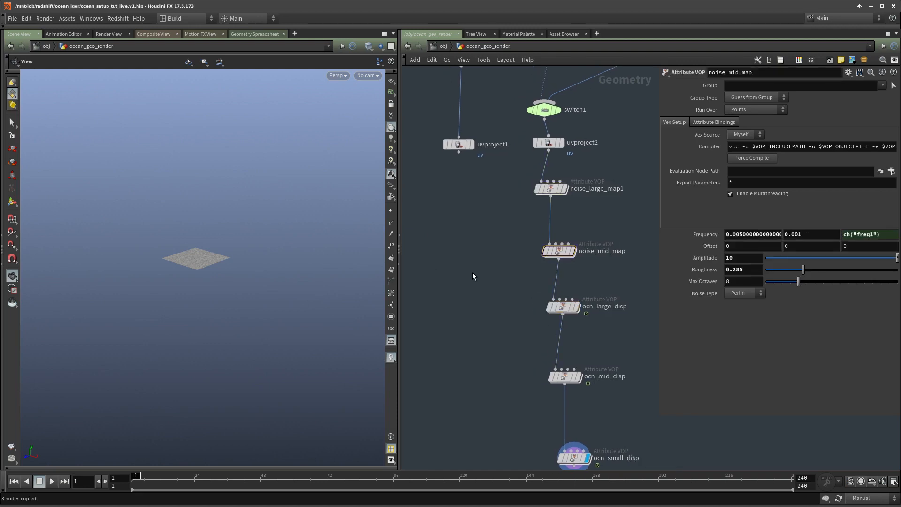
{"action": "left_click_drag", "start_coordinate": [465, 277], "coordinate": [571, 187]}
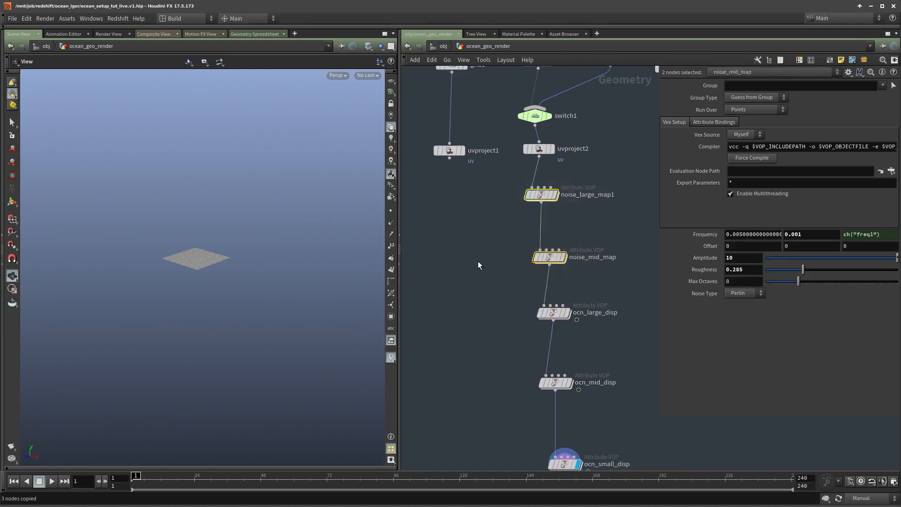
{"action": "scroll", "coordinate": [462, 265], "scroll_direction": "up", "scroll_amount": 2}
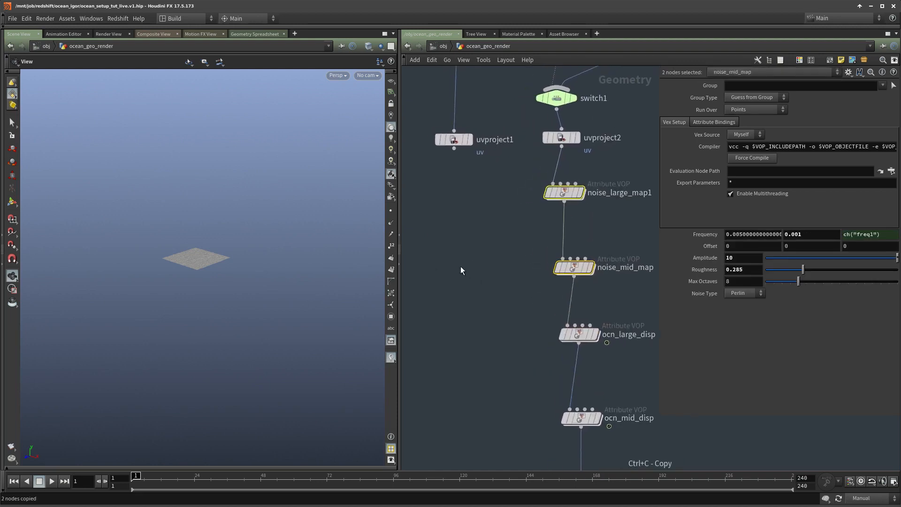
{"action": "key", "text": "ctrl+v"}
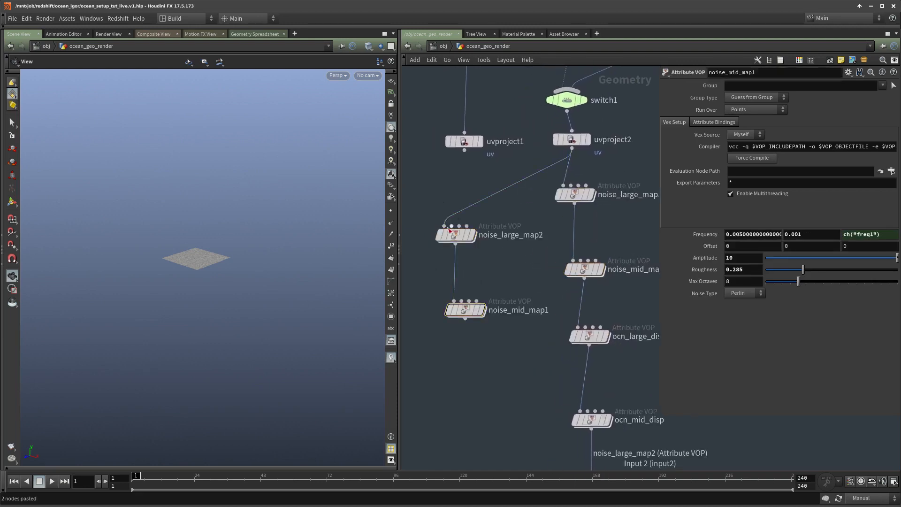
{"action": "left_click_drag", "start_coordinate": [444, 226], "coordinate": [464, 151]}
{"action": "left_click", "coordinate": [482, 310]}
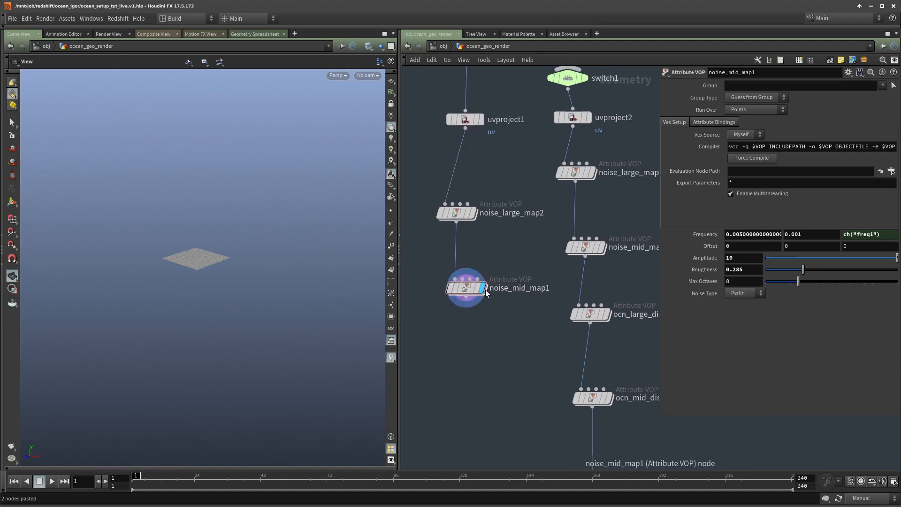
Step: Set grid1's rows and columns to 128
{"action": "scroll", "coordinate": [506, 380], "scroll_direction": "down", "scroll_amount": 2}
{"action": "middle_click_drag", "start_coordinate": [525, 213], "coordinate": [499, 327]}
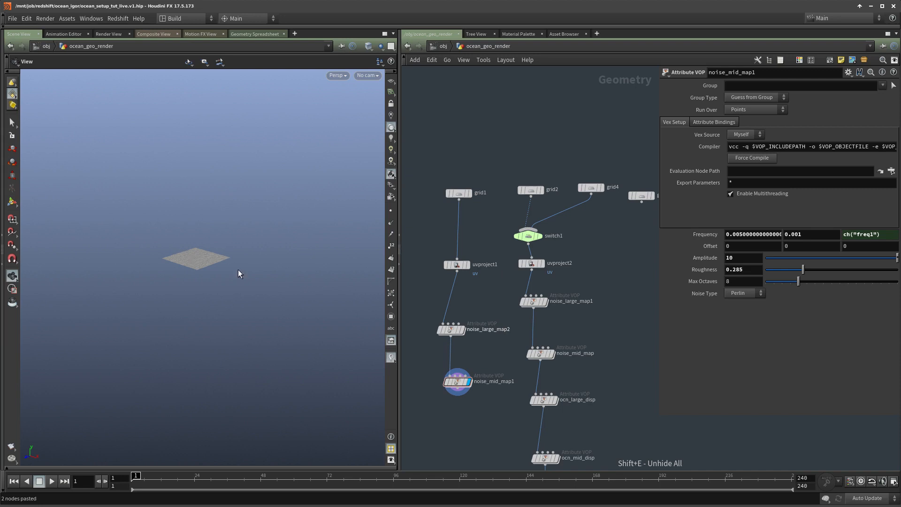
{"action": "key", "text": "space+y"}
{"action": "left_click_drag", "start_coordinate": [191, 272], "coordinate": [266, 276]}
{"action": "right_click_drag", "start_coordinate": [267, 276], "coordinate": [224, 266]}
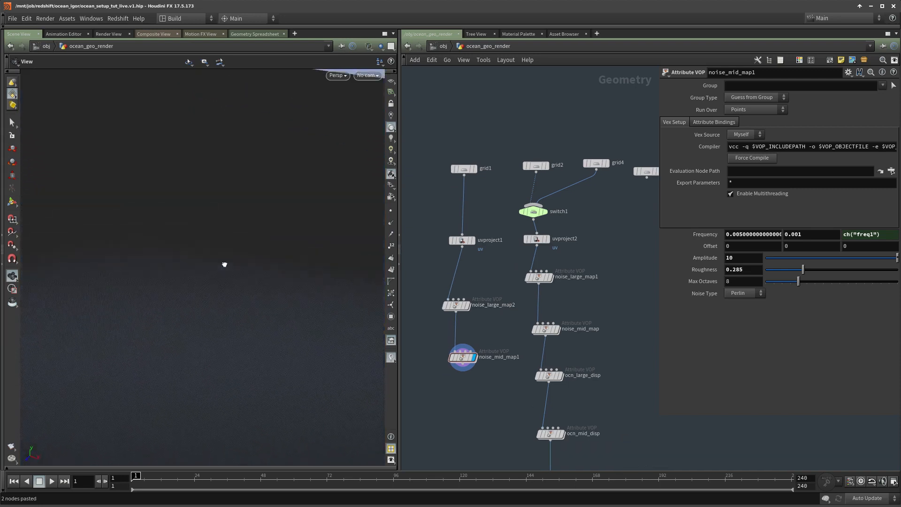
{"action": "scroll", "coordinate": [530, 207], "scroll_direction": "up", "scroll_amount": 2}
{"action": "left_click", "coordinate": [428, 148]}
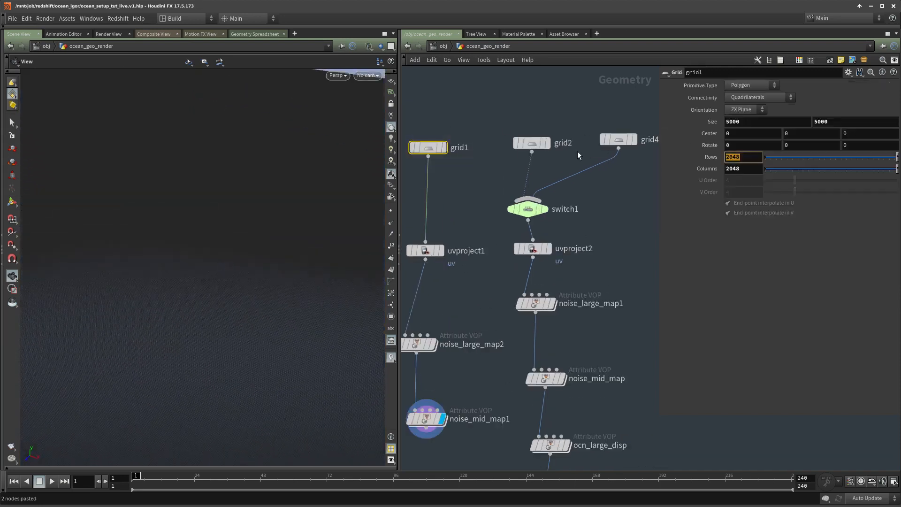
{"action": "type", "text": "128"}
{"action": "key", "text": "Tab"}
{"action": "type", "text": "128"}
{"action": "key", "text": "Return"}
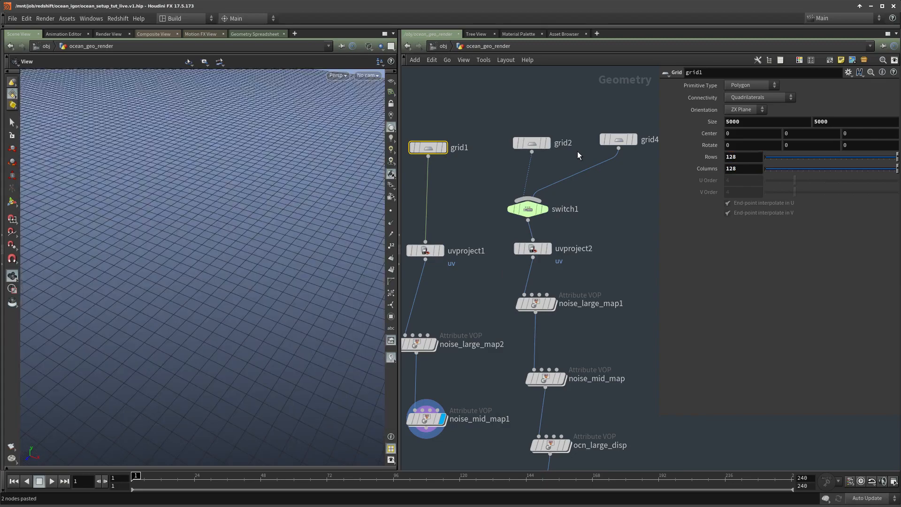
Step: View the copied mid noise map's node information to check its point attributes
{"action": "left_click", "coordinate": [515, 382]}
{"action": "middle_click_drag", "start_coordinate": [506, 381], "coordinate": [545, 333]}
{"action": "left_click", "coordinate": [455, 297]}
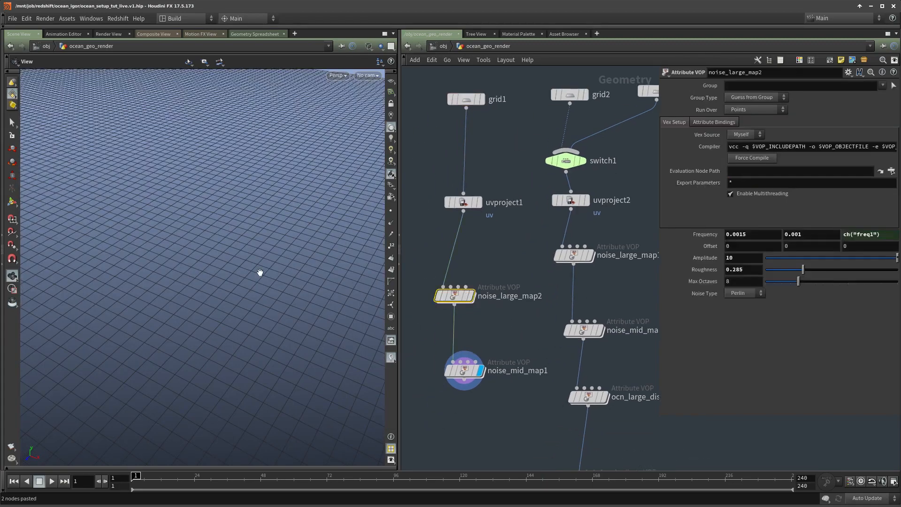
{"action": "right_click_drag", "start_coordinate": [259, 271], "coordinate": [268, 253]}
{"action": "middle_click", "coordinate": [473, 373]}
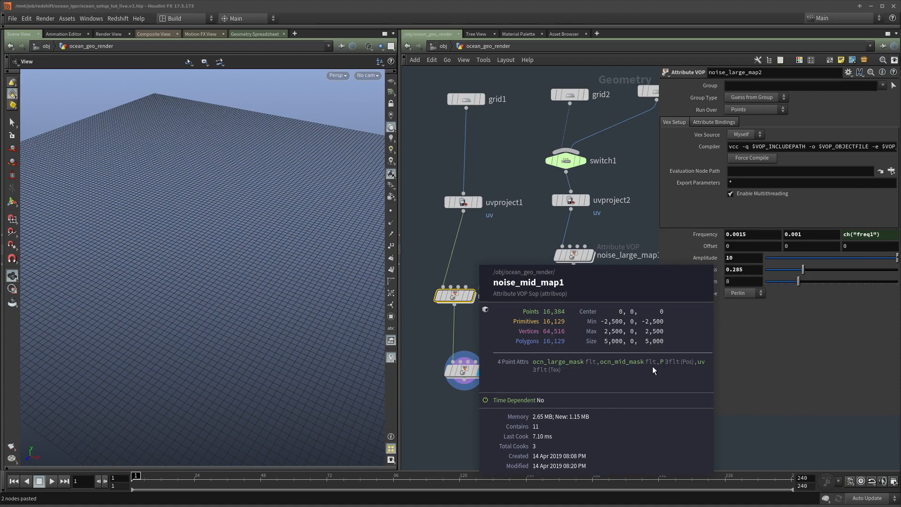
Step: Examine the flat low-resolution grid from several angles and look over both node chains
{"action": "scroll", "coordinate": [494, 343], "scroll_direction": "down", "scroll_amount": 5}
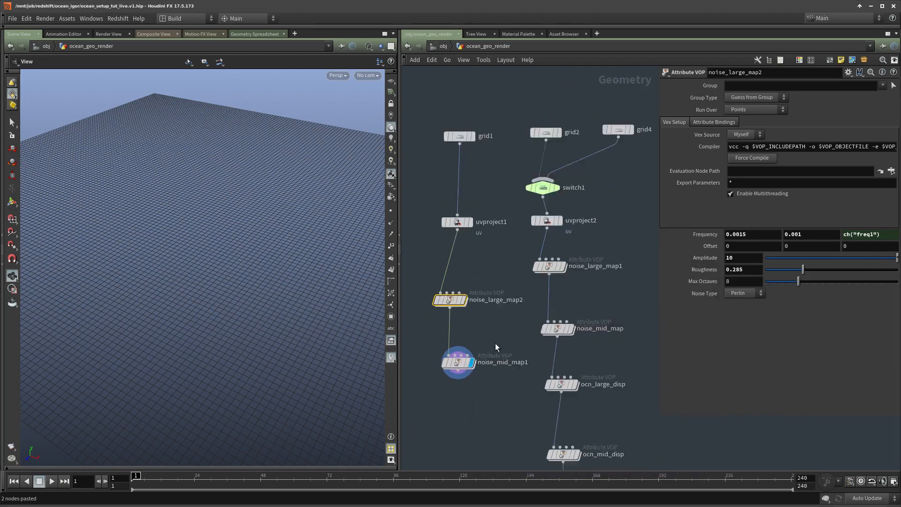
{"action": "left_click_drag", "start_coordinate": [608, 264], "coordinate": [550, 401]}
{"action": "middle_click_drag", "start_coordinate": [512, 317], "coordinate": [515, 330]}
{"action": "left_click_drag", "start_coordinate": [254, 263], "coordinate": [215, 300]}
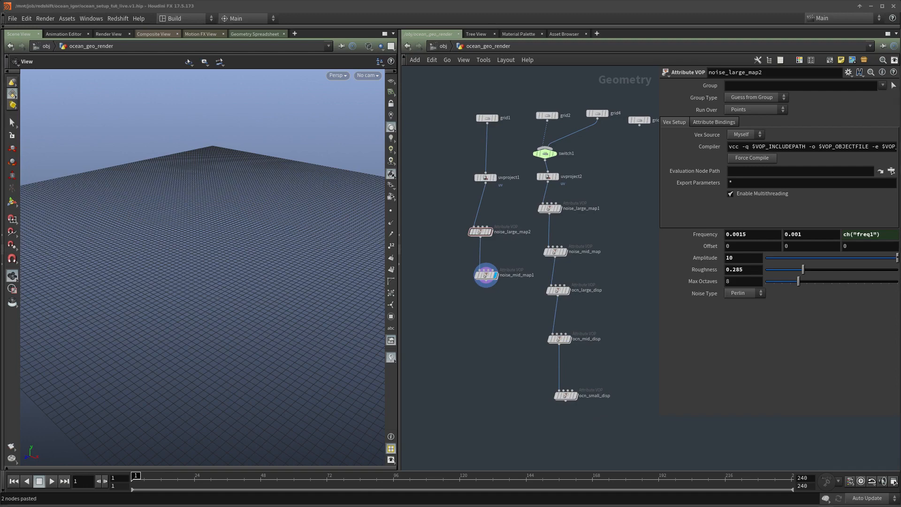
{"action": "left_click_drag", "start_coordinate": [229, 254], "coordinate": [167, 292]}
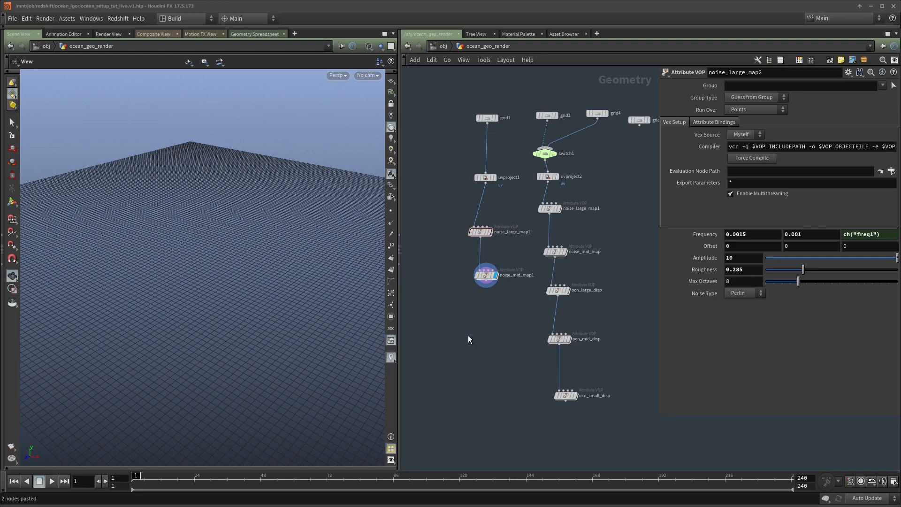
{"action": "left_click_drag", "start_coordinate": [241, 278], "coordinate": [246, 278]}
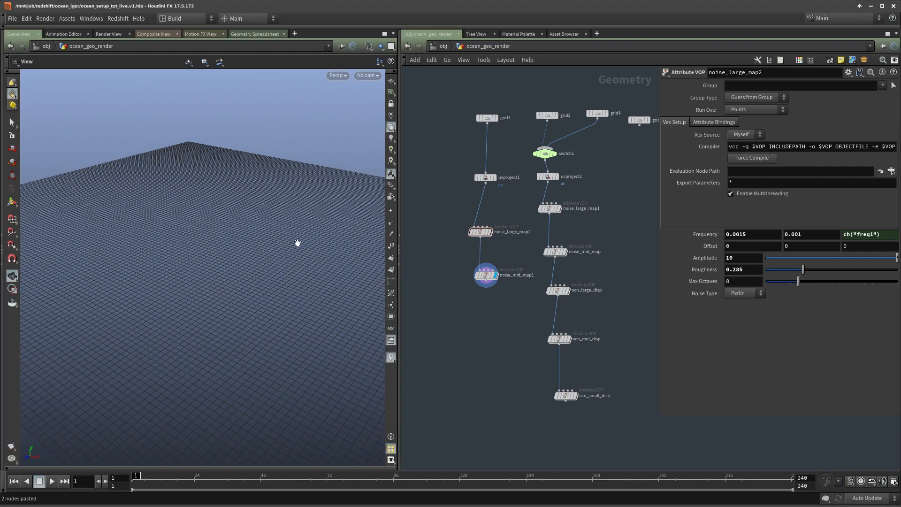
{"action": "left_click_drag", "start_coordinate": [298, 243], "coordinate": [356, 218]}
{"action": "scroll", "coordinate": [592, 229], "scroll_direction": "down", "scroll_amount": 2}
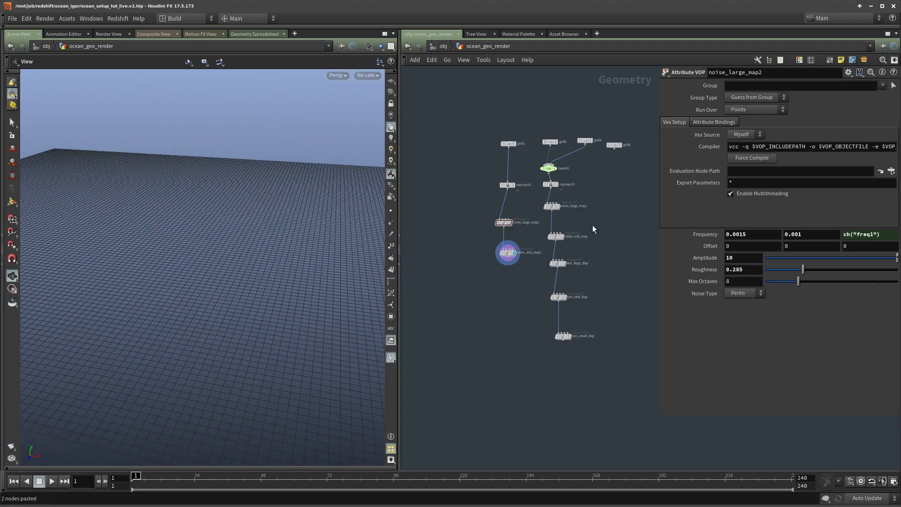
Step: Add a Point VOP below noise_mid_map1 and wire it after that node
{"action": "scroll", "coordinate": [512, 270], "scroll_direction": "up", "scroll_amount": 4}
{"action": "middle_click_drag", "start_coordinate": [530, 272], "coordinate": [524, 287]}
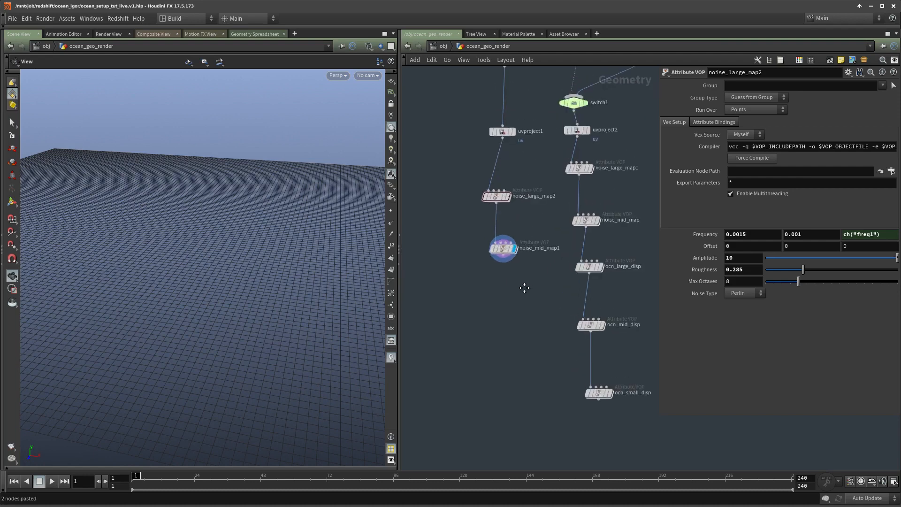
{"action": "scroll", "coordinate": [537, 265], "scroll_direction": "up", "scroll_amount": 3}
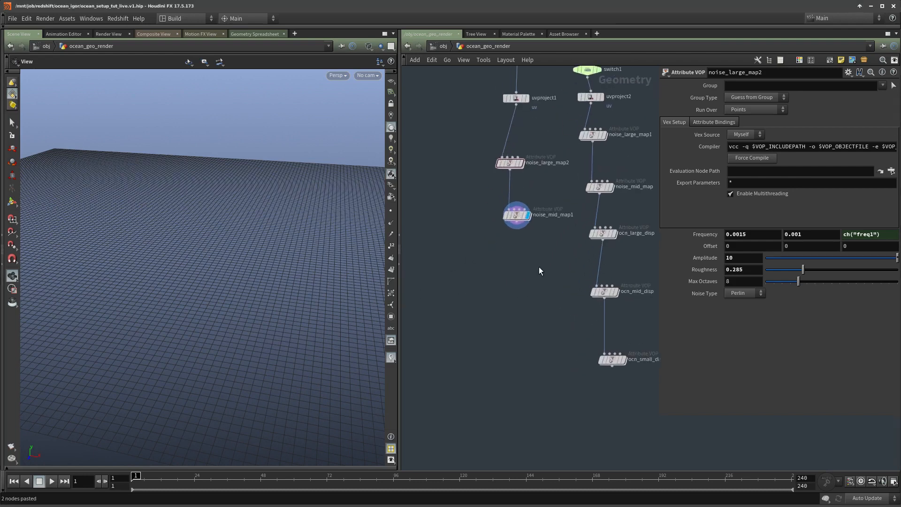
{"action": "key", "text": "Tab"}
{"action": "type", "text": "pointvop"}
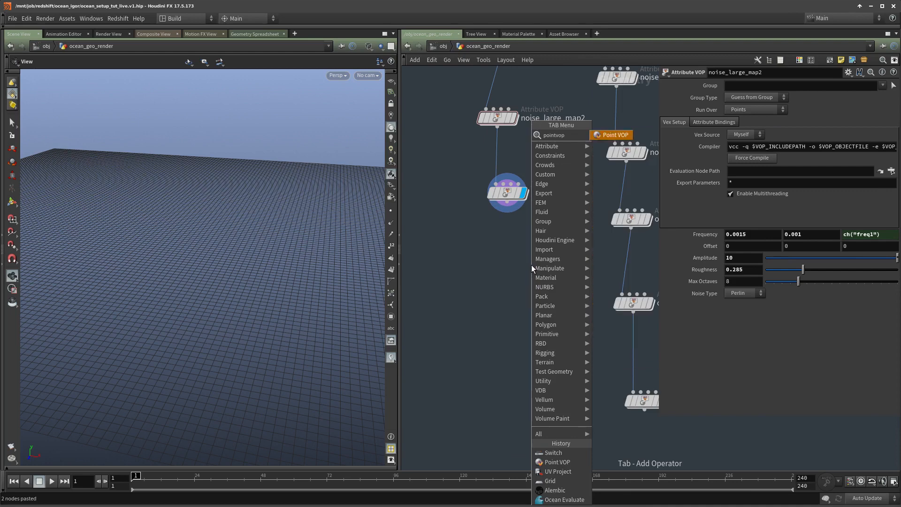
{"action": "key", "text": "Return"}
{"action": "left_click", "coordinate": [531, 265]}
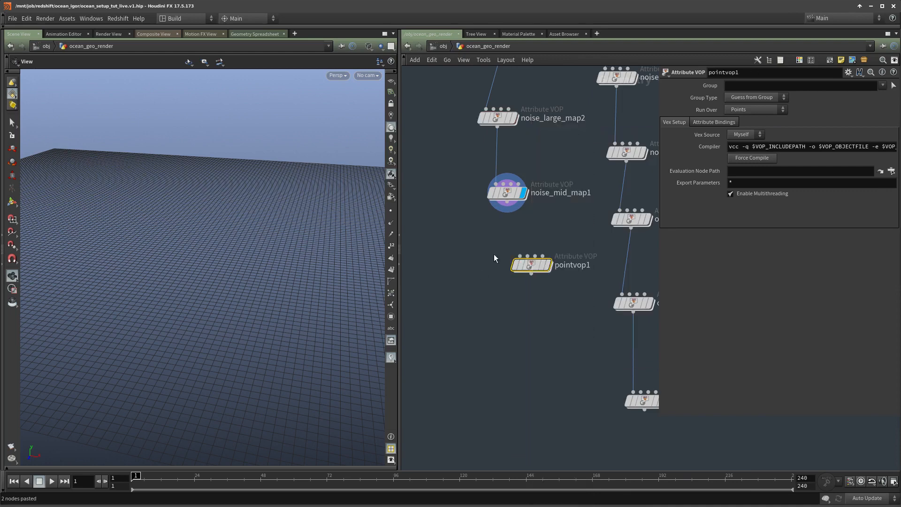
{"action": "left_click_drag", "start_coordinate": [506, 202], "coordinate": [513, 311]}
Step: Rename the new Point VOP as distortion, display its result and enter its network
{"action": "double_click", "coordinate": [560, 311]}
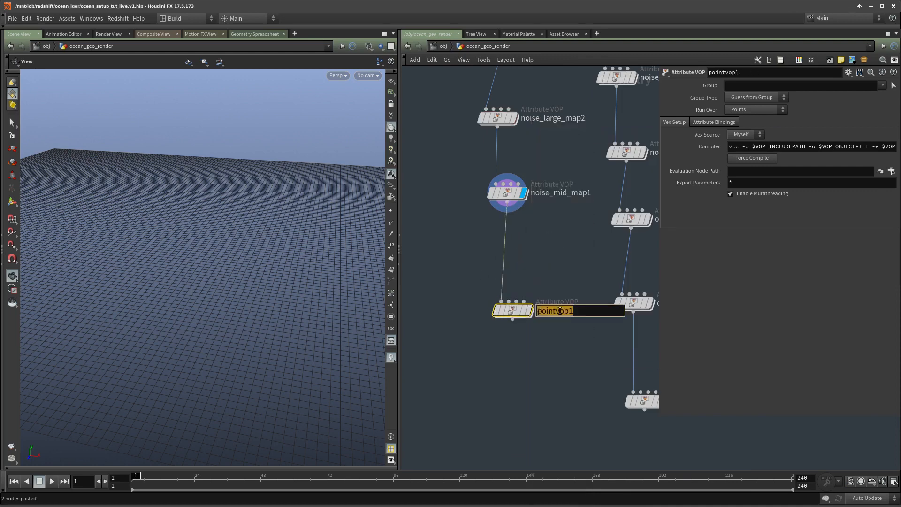
{"action": "type", "text": "iuv"}
{"action": "key", "text": "Return"}
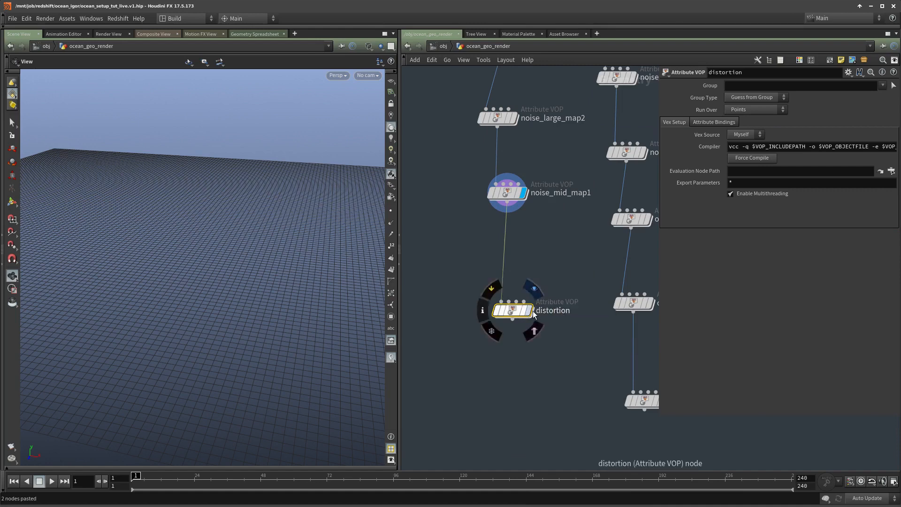
{"action": "left_click", "coordinate": [530, 311]}
{"action": "double_click", "coordinate": [514, 310]}
{"action": "key", "text": "Tab"}
{"action": "mouse_move", "coordinate": [610, 183]}
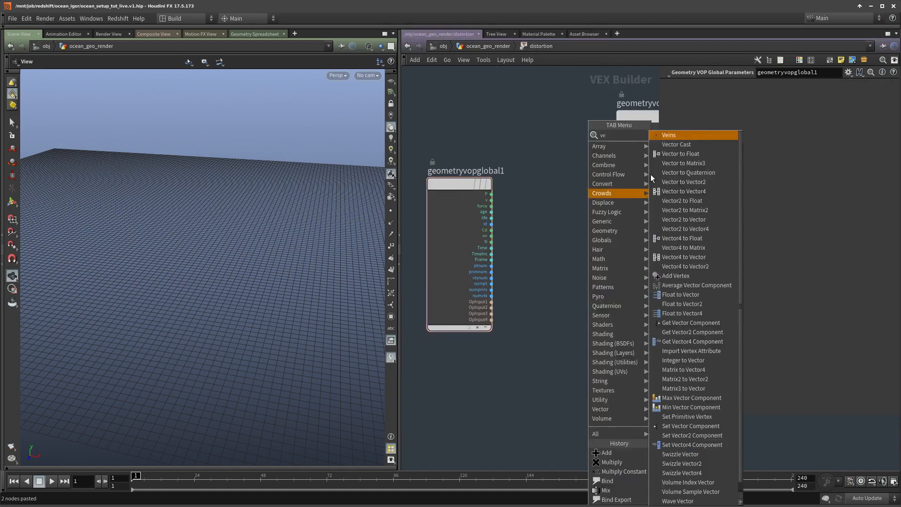
{"action": "key", "text": "Escape"}
{"action": "key", "text": "Tab"}
{"action": "type", "text": "mpos"}
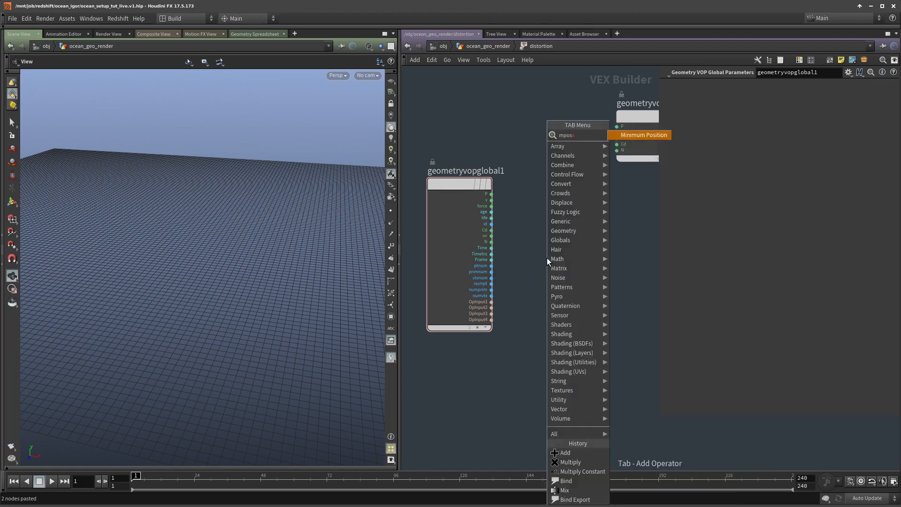
{"action": "key", "text": "Escape"}
Step: Add an Anti-Aliased Noise node and feed its pos input from the global P
{"action": "key", "text": "Tab"}
{"action": "type", "text": "noise"}
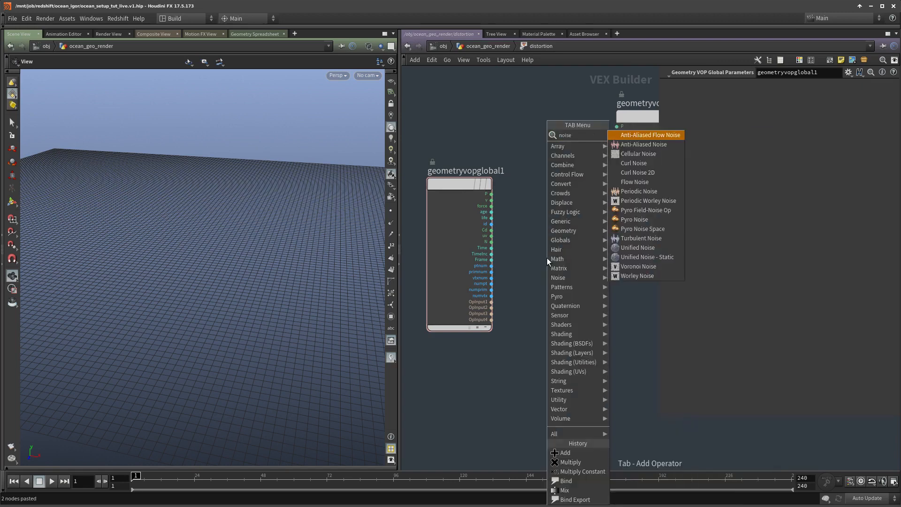
{"action": "key", "text": "Down"}
{"action": "key", "text": "Return"}
{"action": "left_click", "coordinate": [547, 257]}
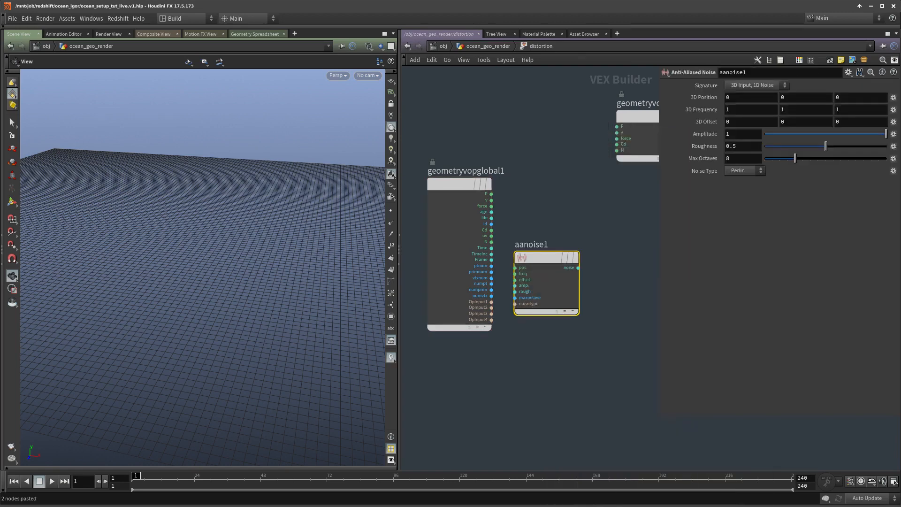
{"action": "middle_click_drag", "start_coordinate": [575, 280], "coordinate": [555, 293]}
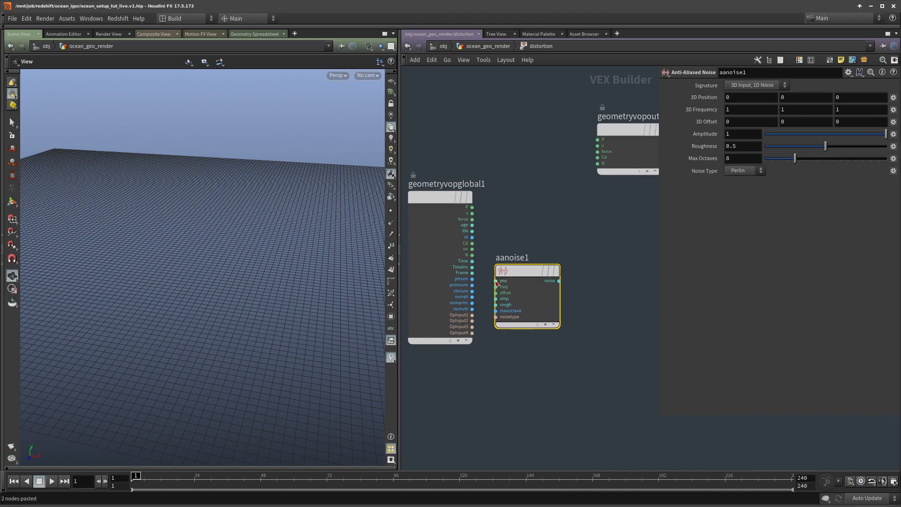
{"action": "left_click_drag", "start_coordinate": [551, 268], "coordinate": [475, 205]}
Step: Add an Add node that sums the global P with the noise and feeds the output node's P
{"action": "middle_click_drag", "start_coordinate": [643, 225], "coordinate": [574, 268]}
{"action": "left_click", "coordinate": [608, 241]}
{"action": "scroll", "coordinate": [609, 241], "scroll_direction": "down", "scroll_amount": 1}
{"action": "key", "text": "Tab"}
{"action": "type", "text": "add"}
{"action": "key", "text": "Return"}
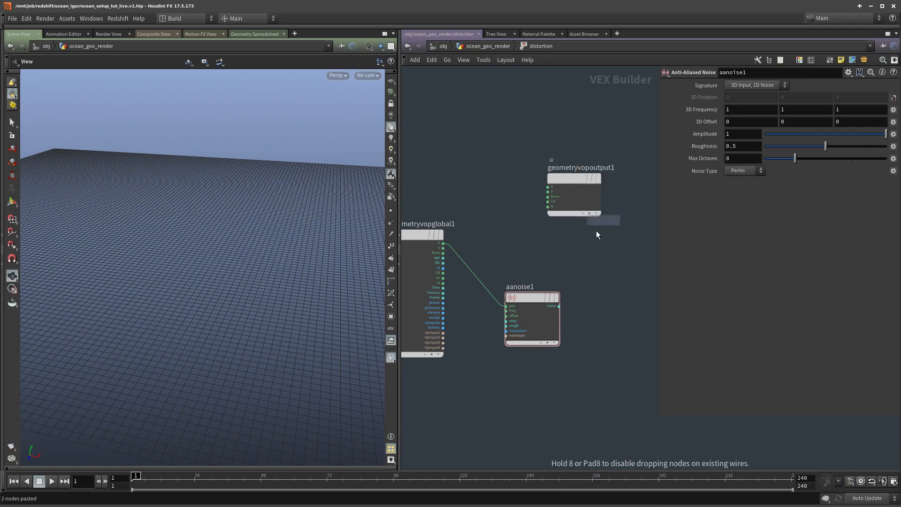
{"action": "left_click", "coordinate": [586, 250]}
{"action": "left_click_drag", "start_coordinate": [442, 244], "coordinate": [561, 253]}
{"action": "left_click_drag", "start_coordinate": [559, 306], "coordinate": [548, 187]}
{"action": "middle_click_drag", "start_coordinate": [503, 192], "coordinate": [499, 220]}
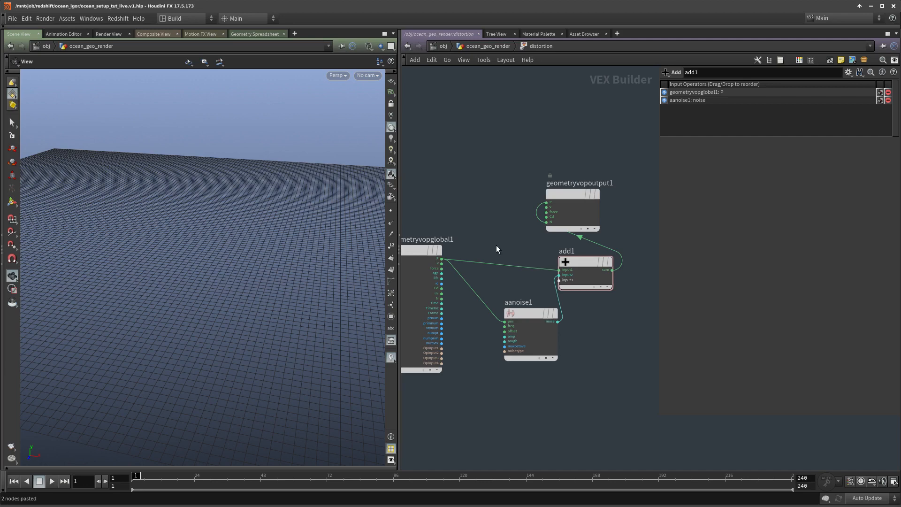
Step: Tidy the network by placing the output node beyond add1 and the noise node lower, clear of the wires
{"action": "middle_click_drag", "start_coordinate": [496, 245], "coordinate": [454, 245]}
{"action": "left_click_drag", "start_coordinate": [540, 190], "coordinate": [627, 248]}
{"action": "middle_click_drag", "start_coordinate": [484, 345], "coordinate": [486, 301]}
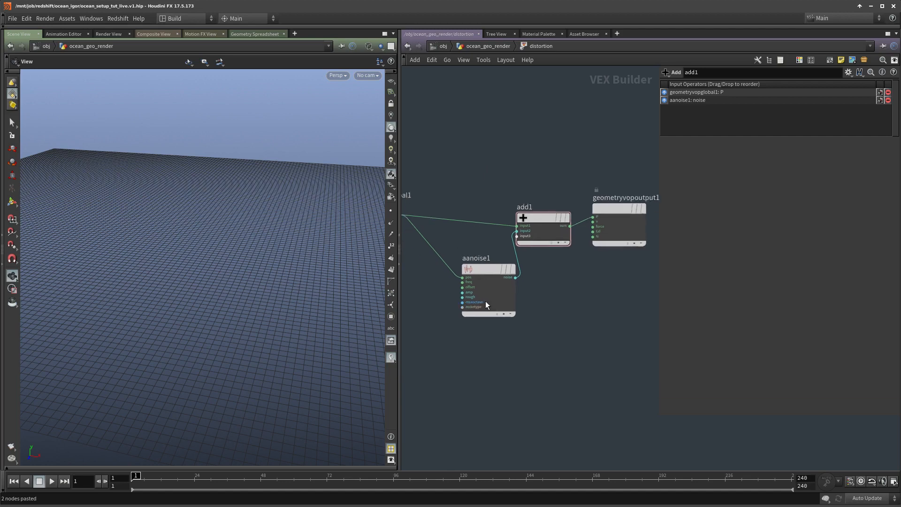
{"action": "left_click_drag", "start_coordinate": [485, 300], "coordinate": [459, 322]}
{"action": "middle_click_drag", "start_coordinate": [464, 236], "coordinate": [468, 266]}
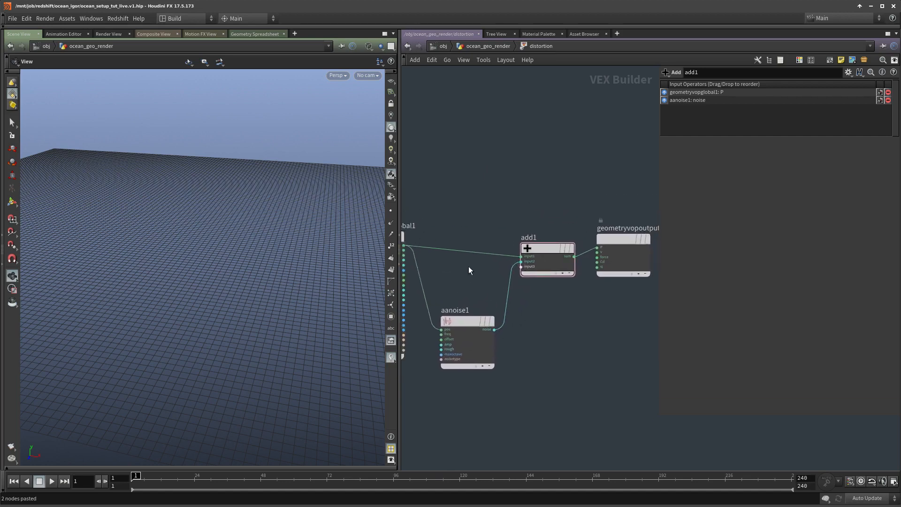
Step: Set aanoise1's amplitude to 100 and its signature to 3D Input, 3D Noise
{"action": "key", "text": "u"}
{"action": "left_click_drag", "start_coordinate": [556, 349], "coordinate": [460, 279]}
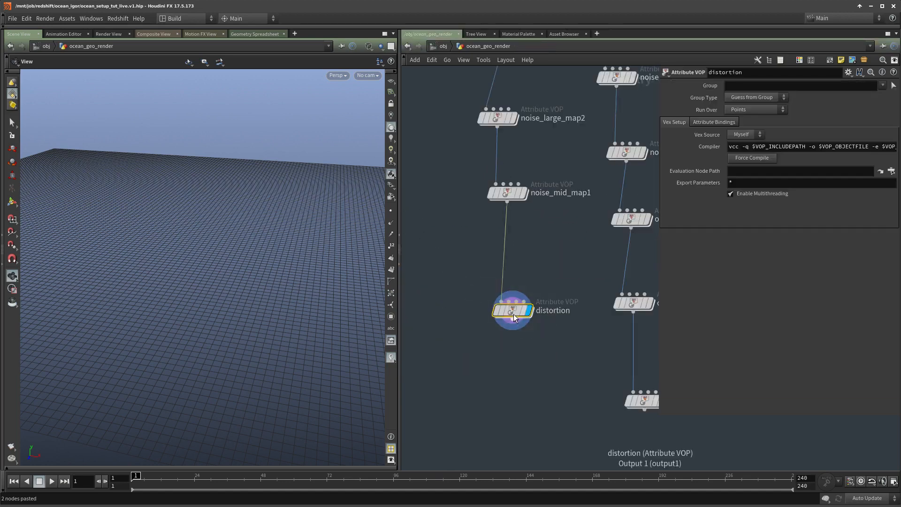
{"action": "key", "text": "i"}
{"action": "left_click", "coordinate": [488, 357]}
{"action": "type", "text": "00"}
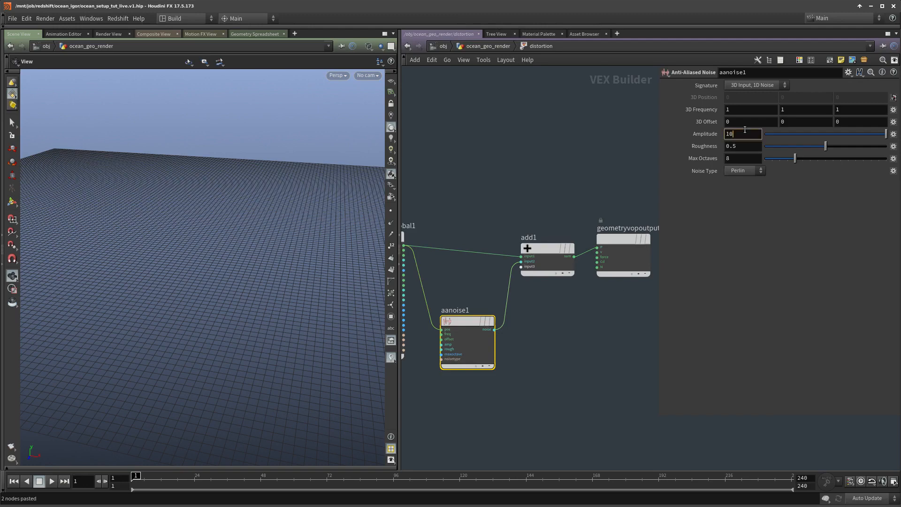
{"action": "key", "text": "Return"}
{"action": "left_click", "coordinate": [756, 85]}
{"action": "left_click", "coordinate": [746, 104]}
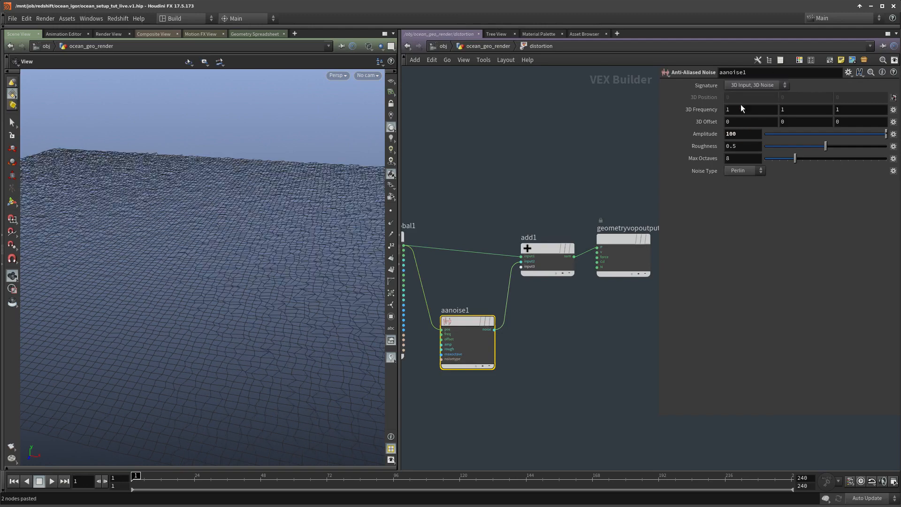
Step: Set all three components of aanoise1's 3D frequency to 0.0035
{"action": "left_click", "coordinate": [747, 112]}
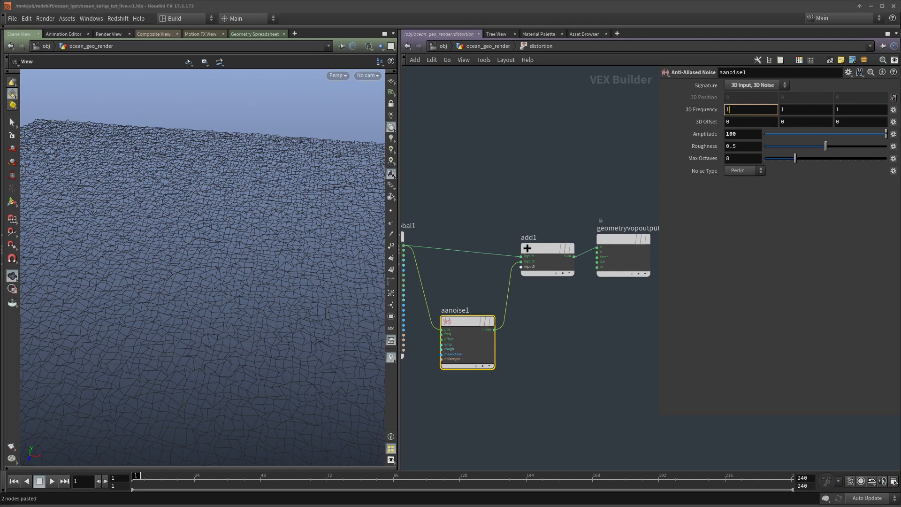
{"action": "double_click", "coordinate": [746, 111]}
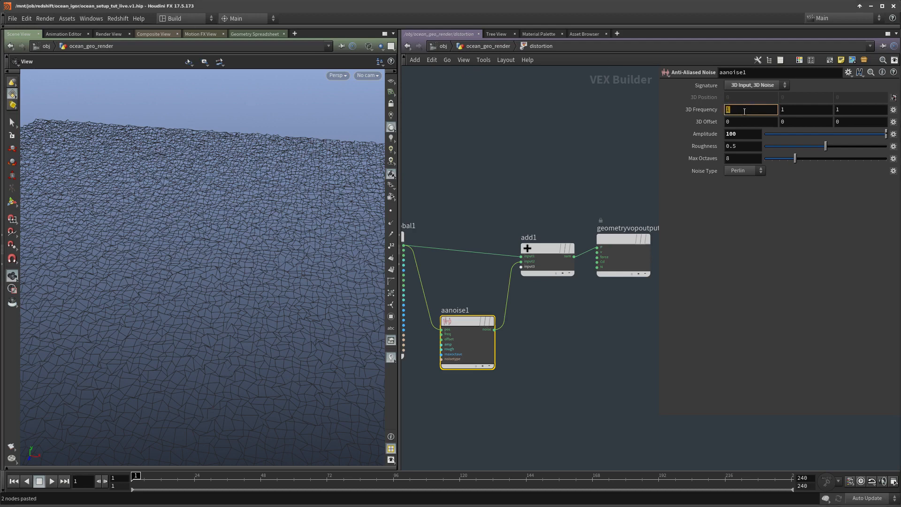
{"action": "type", "text": "0.0035"}
{"action": "left_click_drag", "start_coordinate": [817, 112], "coordinate": [732, 101]}
{"action": "type", "text": "0.0035"}
{"action": "left_click_drag", "start_coordinate": [868, 108], "coordinate": [558, 128]}
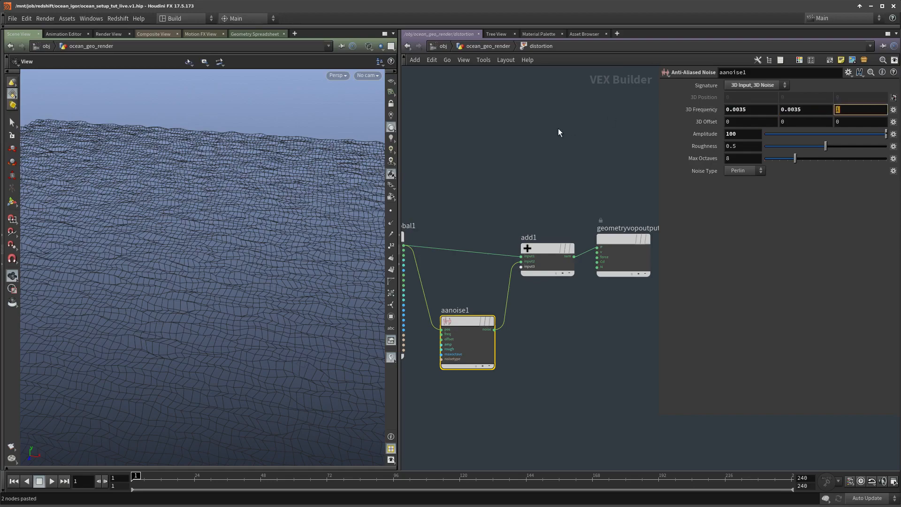
{"action": "type", "text": "0.0035"}
{"action": "left_click", "coordinate": [557, 128]}
Step: Reduce aanoise1's roughness to 0.27 and set its max octaves to 2
{"action": "middle_click_drag", "start_coordinate": [557, 128], "coordinate": [559, 137]}
{"action": "left_click_drag", "start_coordinate": [215, 258], "coordinate": [242, 255]}
{"action": "right_click_drag", "start_coordinate": [243, 255], "coordinate": [244, 285]}
{"action": "left_click_drag", "start_coordinate": [169, 309], "coordinate": [217, 267]}
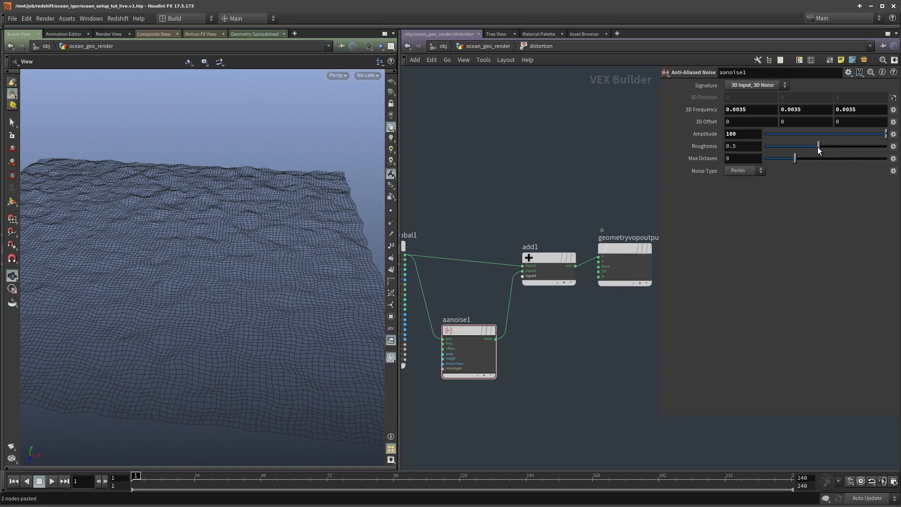
{"action": "left_click_drag", "start_coordinate": [817, 146], "coordinate": [805, 147]}
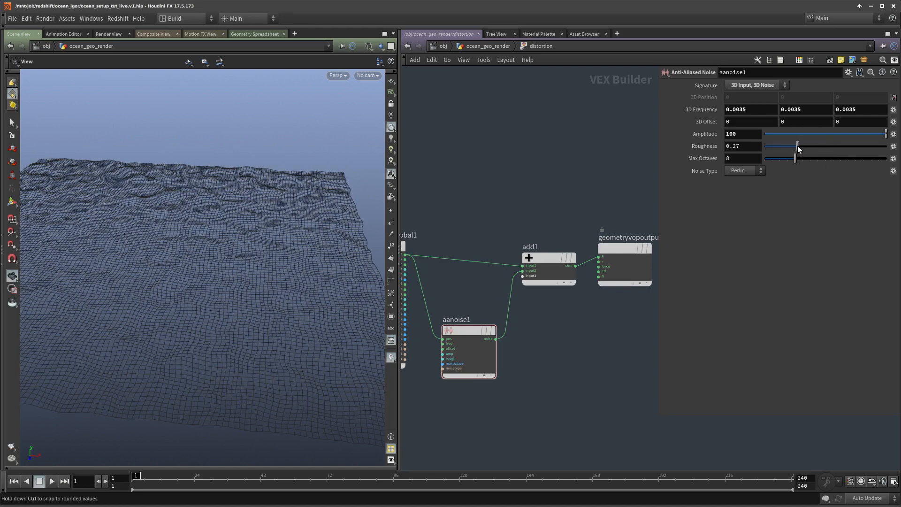
{"action": "left_click_drag", "start_coordinate": [200, 201], "coordinate": [219, 179]}
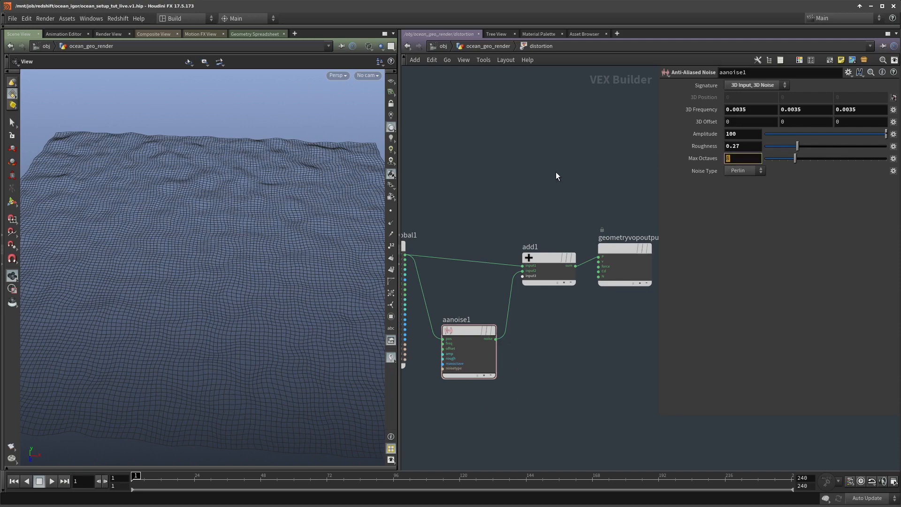
{"action": "type", "text": "2"}
{"action": "key", "text": "Return"}
{"action": "middle_click_drag", "start_coordinate": [548, 173], "coordinate": [542, 176]}
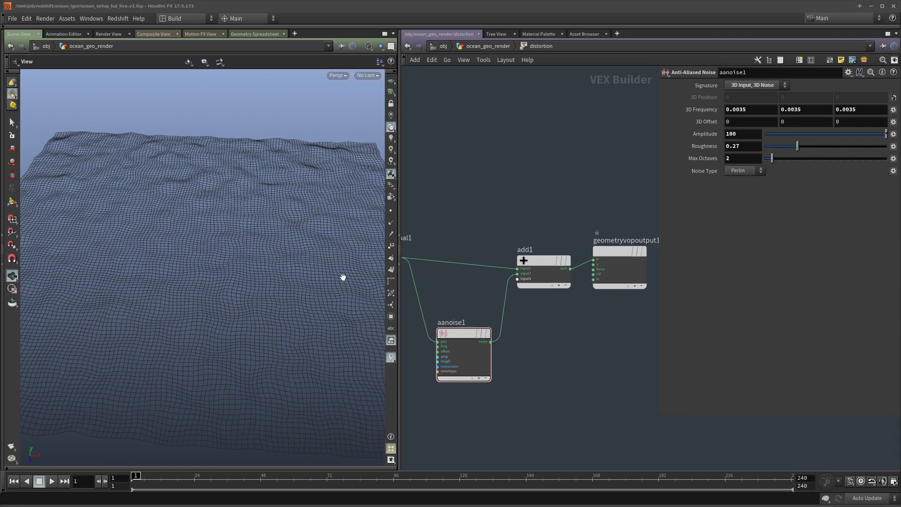
Step: Add a Vector to Float node and feed it the sum from add1
{"action": "left_click_drag", "start_coordinate": [286, 322], "coordinate": [294, 264]}
{"action": "right_click_drag", "start_coordinate": [294, 263], "coordinate": [283, 322]}
{"action": "left_click_drag", "start_coordinate": [283, 321], "coordinate": [291, 350]}
{"action": "right_click_drag", "start_coordinate": [291, 350], "coordinate": [213, 382]}
{"action": "left_click_drag", "start_coordinate": [213, 382], "coordinate": [206, 335]}
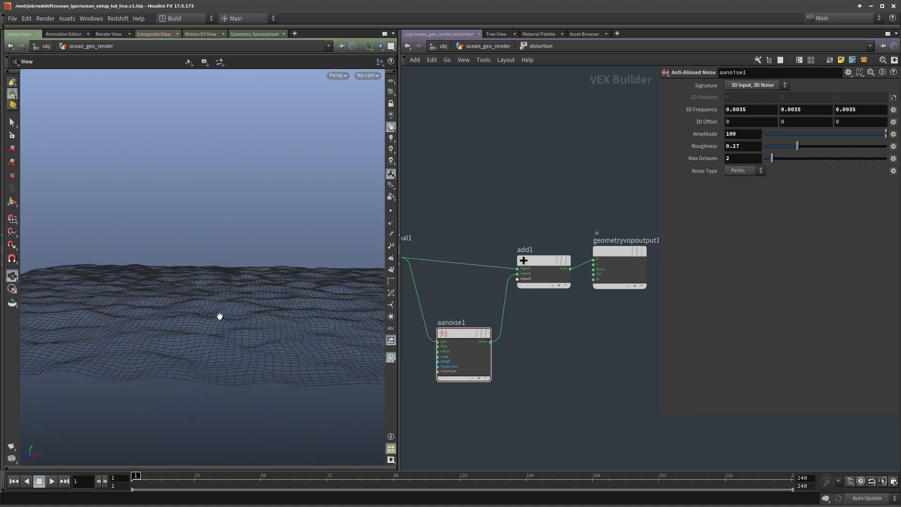
{"action": "scroll", "coordinate": [563, 338], "scroll_direction": "down", "scroll_amount": 3}
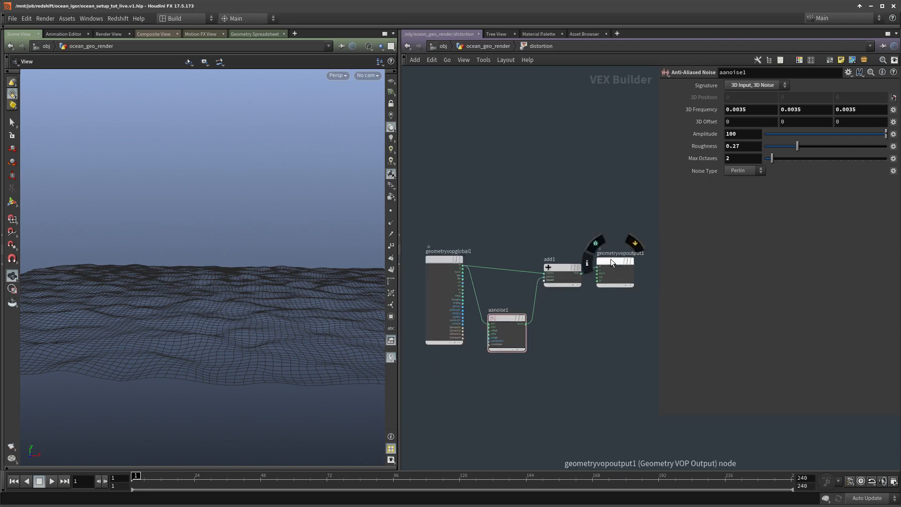
{"action": "key", "text": "Tab"}
{"action": "type", "text": "ve"}
{"action": "left_click", "coordinate": [654, 145]}
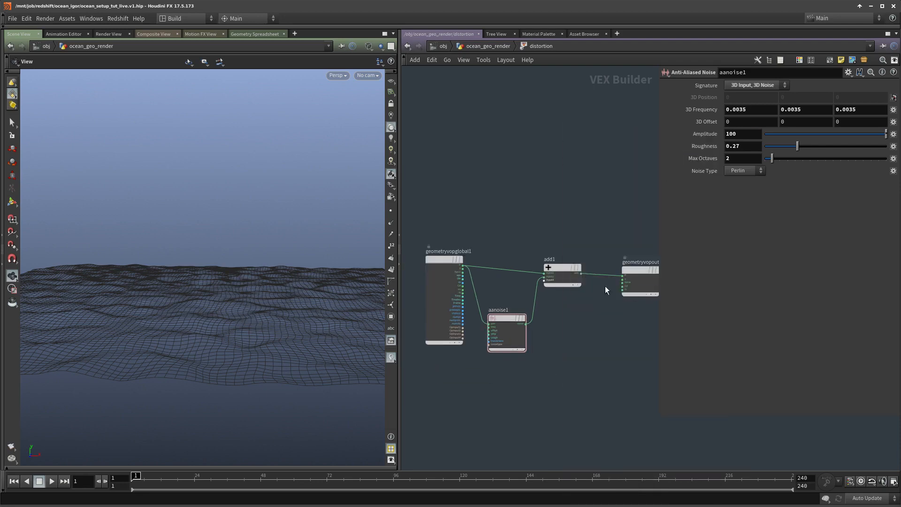
{"action": "left_click", "coordinate": [639, 313]}
{"action": "middle_click_drag", "start_coordinate": [579, 353], "coordinate": [513, 375]}
{"action": "left_click_drag", "start_coordinate": [561, 337], "coordinate": [515, 295]}
{"action": "left_click_drag", "start_coordinate": [580, 299], "coordinate": [599, 272]}
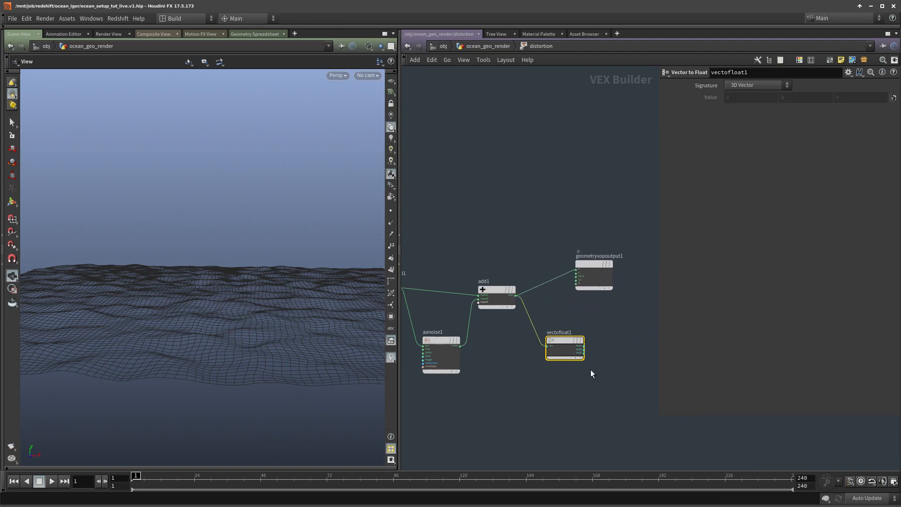
Step: Duplicate the Vector to Float node, feed the copy from the global P and place it above add1
{"action": "scroll", "coordinate": [590, 371], "scroll_direction": "down", "scroll_amount": 2}
{"action": "key", "text": "ctrl+c"}
{"action": "key", "text": "ctrl+v"}
{"action": "left_click_drag", "start_coordinate": [561, 334], "coordinate": [460, 325]}
{"action": "scroll", "coordinate": [593, 344], "scroll_direction": "down", "scroll_amount": 1}
{"action": "middle_click_drag", "start_coordinate": [594, 343], "coordinate": [479, 367]}
{"action": "scroll", "coordinate": [478, 366], "scroll_direction": "up", "scroll_amount": 2}
{"action": "left_click_drag", "start_coordinate": [460, 353], "coordinate": [450, 282]}
{"action": "left_click_drag", "start_coordinate": [485, 325], "coordinate": [568, 339]}
Step: Add a Float to Vector node just before the geometry output node
{"action": "key", "text": "Tab"}
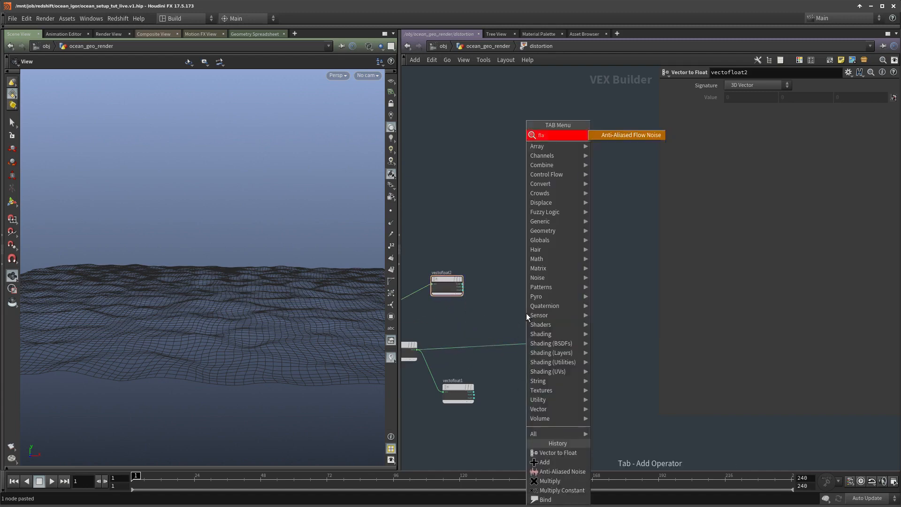
{"action": "key", "text": "Escape"}
{"action": "key", "text": "Tab"}
{"action": "type", "text": "flo"}
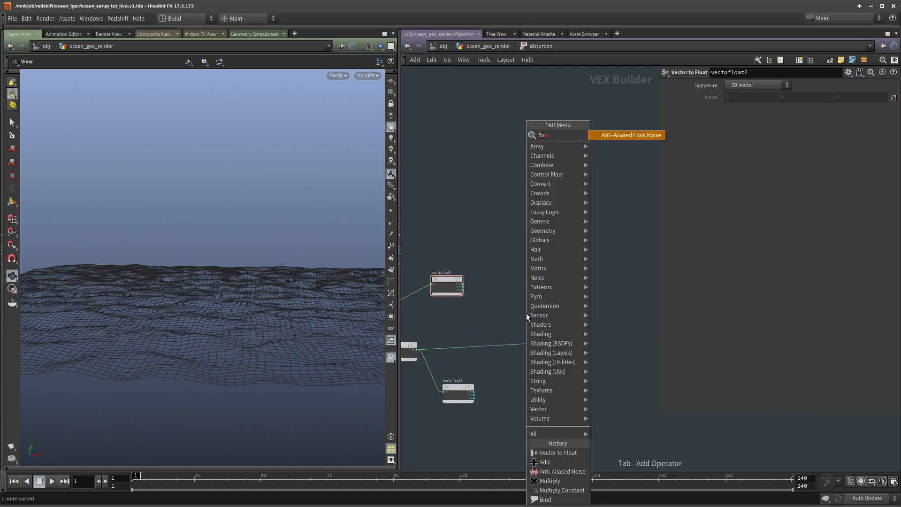
{"action": "type", "text": "at vec"}
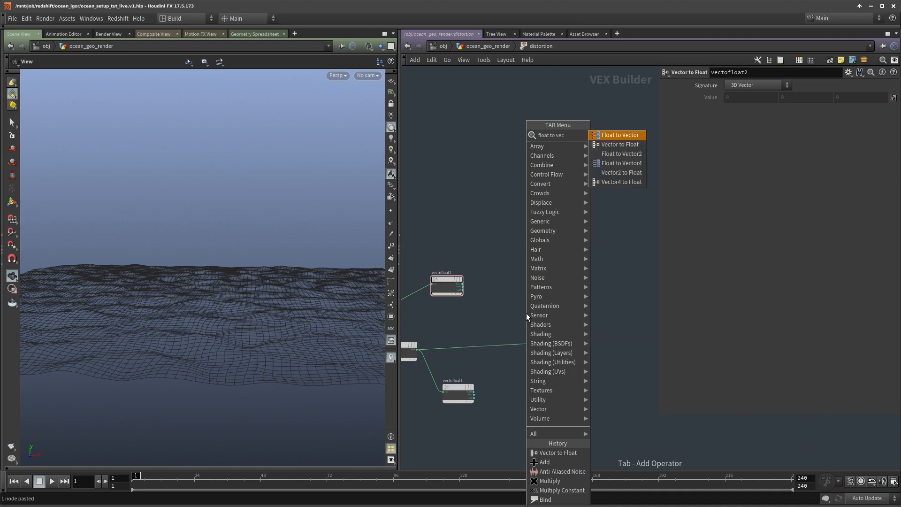
{"action": "key", "text": "Return"}
{"action": "left_click", "coordinate": [526, 313]}
{"action": "scroll", "coordinate": [494, 318], "scroll_direction": "up", "scroll_amount": 3}
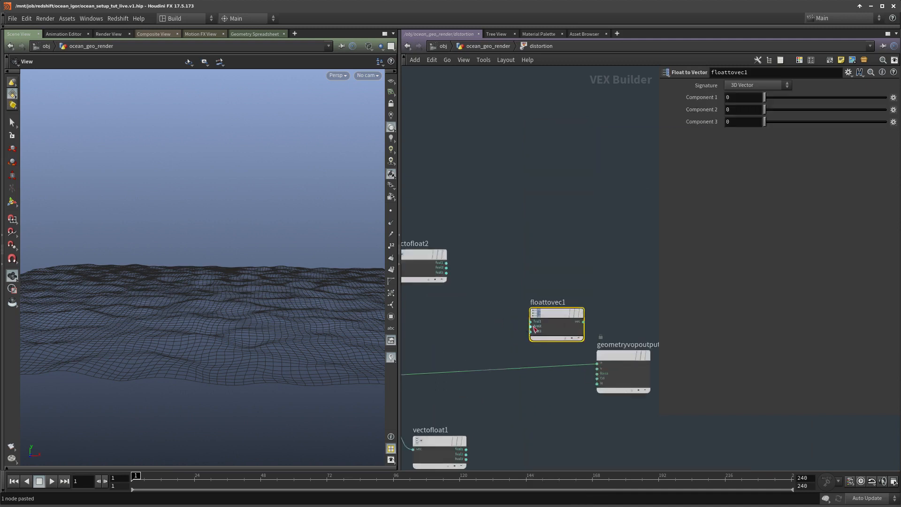
Step: Feed the second component of vectofloat2 into the second input of the Float to Vector node
{"action": "left_click_drag", "start_coordinate": [535, 328], "coordinate": [446, 267]}
{"action": "left_click", "coordinate": [446, 262]}
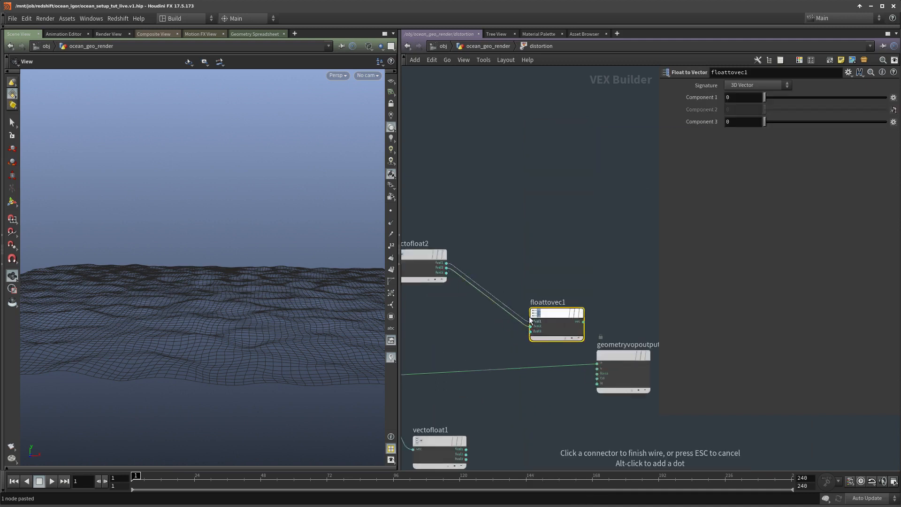
{"action": "key", "text": "Escape"}
Step: Feed the first and third components of vectofloat1 into the matching inputs of the Float to Vector node
{"action": "left_click_drag", "start_coordinate": [466, 450], "coordinate": [543, 373]}
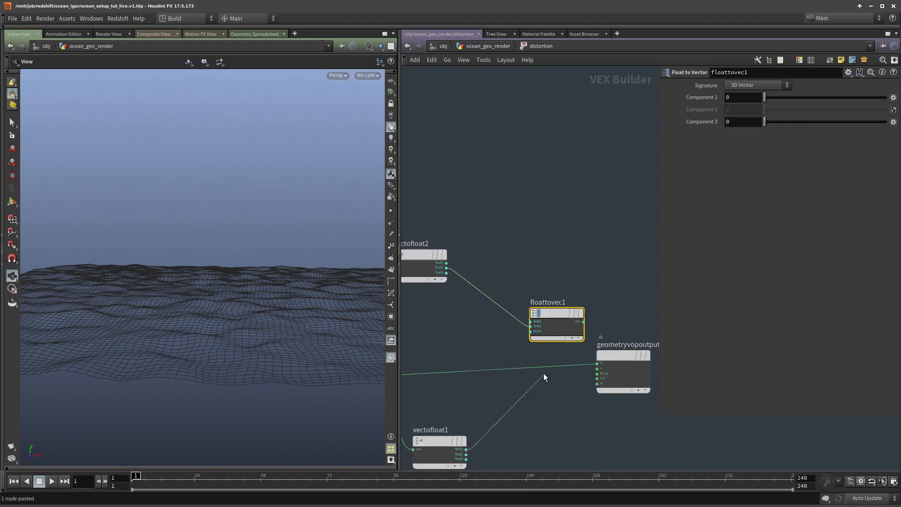
{"action": "left_click", "coordinate": [530, 321]}
{"action": "left_click", "coordinate": [530, 331]}
{"action": "left_click", "coordinate": [466, 453]}
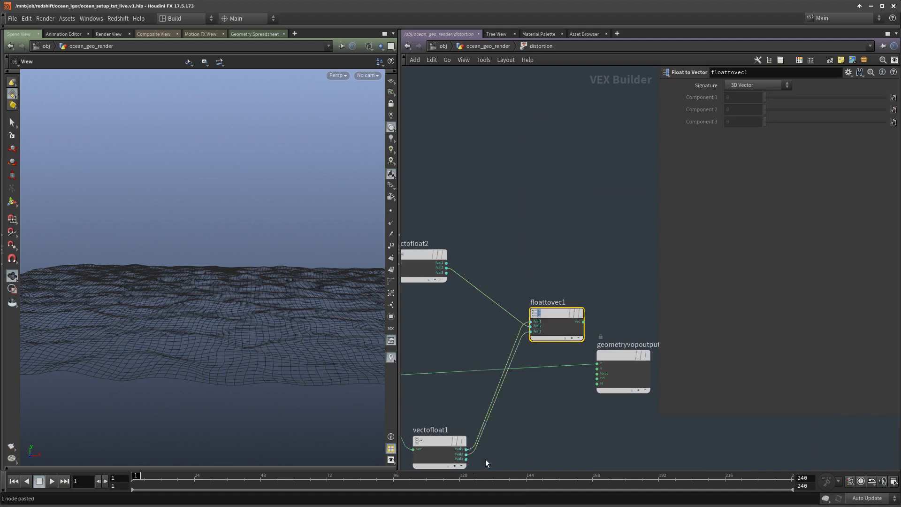
{"action": "key", "text": "ctrl+z"}
{"action": "left_click", "coordinate": [466, 459]}
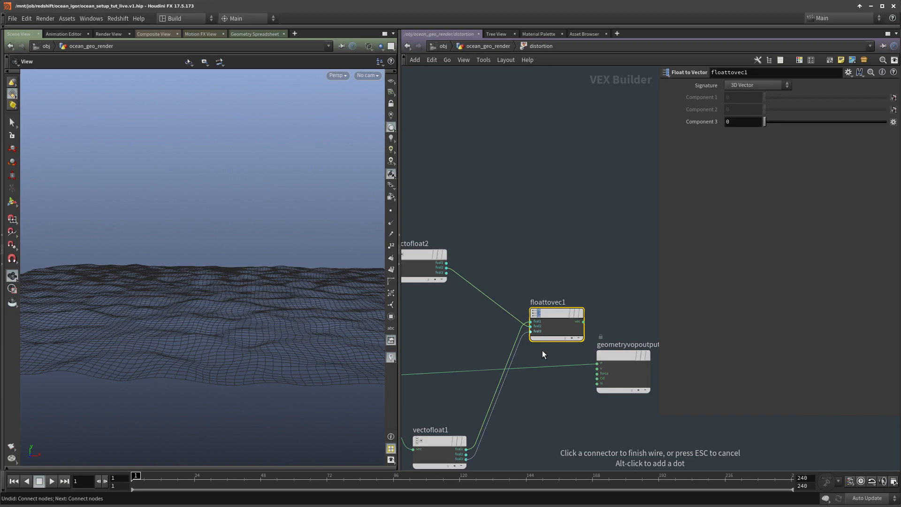
{"action": "left_click", "coordinate": [585, 352]}
Step: Feed the Float to Vector result into P of the geometry output and return to the ocean_geo_render network
{"action": "left_click", "coordinate": [583, 322]}
{"action": "left_click", "coordinate": [596, 363]}
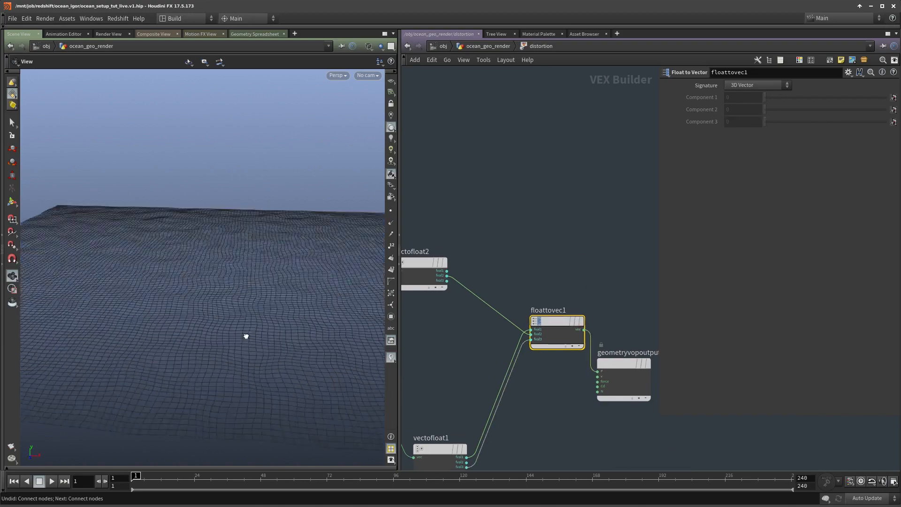
{"action": "left_click_drag", "start_coordinate": [246, 335], "coordinate": [248, 244]}
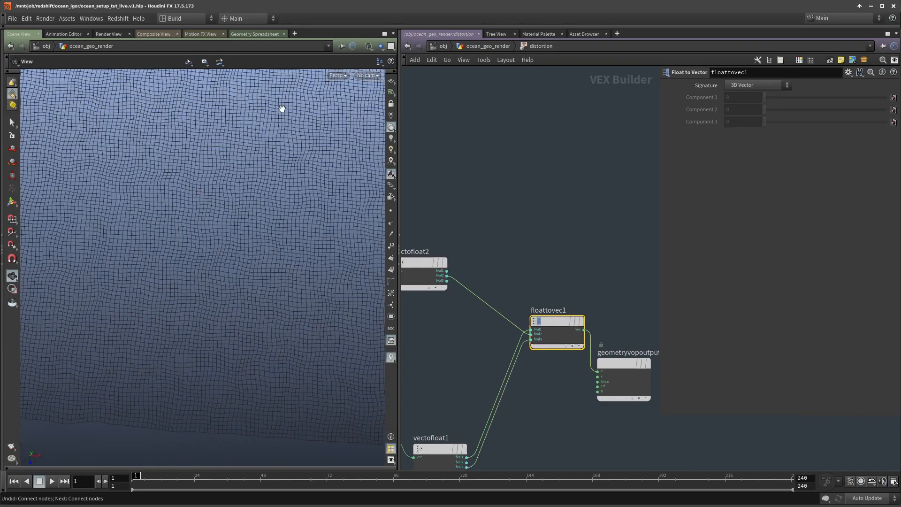
{"action": "middle_click_drag", "start_coordinate": [478, 257], "coordinate": [475, 195]}
{"action": "key", "text": "u"}
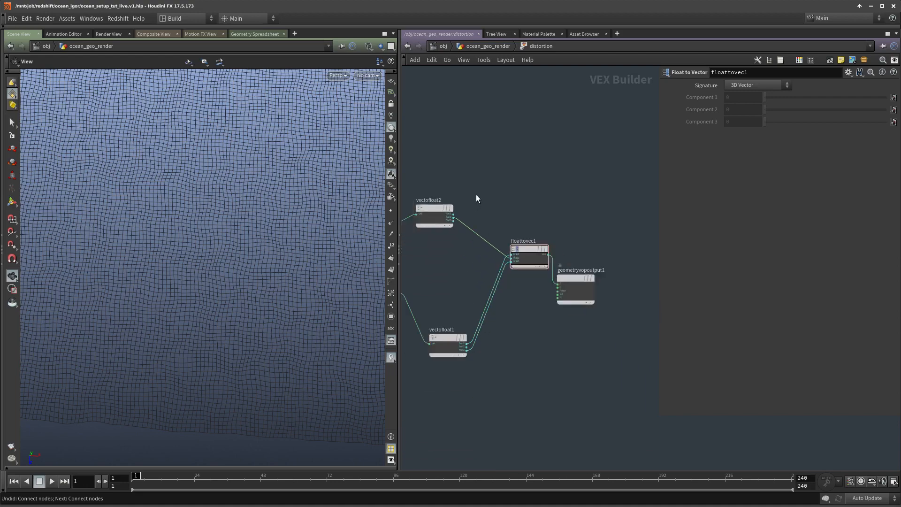
Step: Try feeding the distortion node into the first input of ocn_large_disp, heading the three-node displacement chain
{"action": "left_click_drag", "start_coordinate": [592, 341], "coordinate": [564, 262]}
{"action": "left_click_drag", "start_coordinate": [195, 289], "coordinate": [199, 224]}
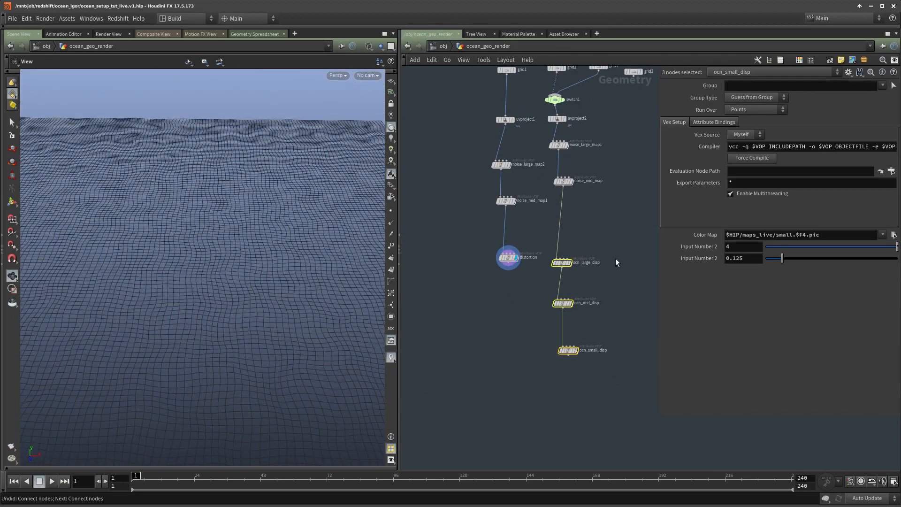
{"action": "left_click", "coordinate": [615, 258]}
{"action": "scroll", "coordinate": [548, 274], "scroll_direction": "up", "scroll_amount": 3}
{"action": "left_click_drag", "start_coordinate": [561, 249], "coordinate": [491, 256]}
{"action": "middle_click_drag", "start_coordinate": [535, 326], "coordinate": [502, 291]}
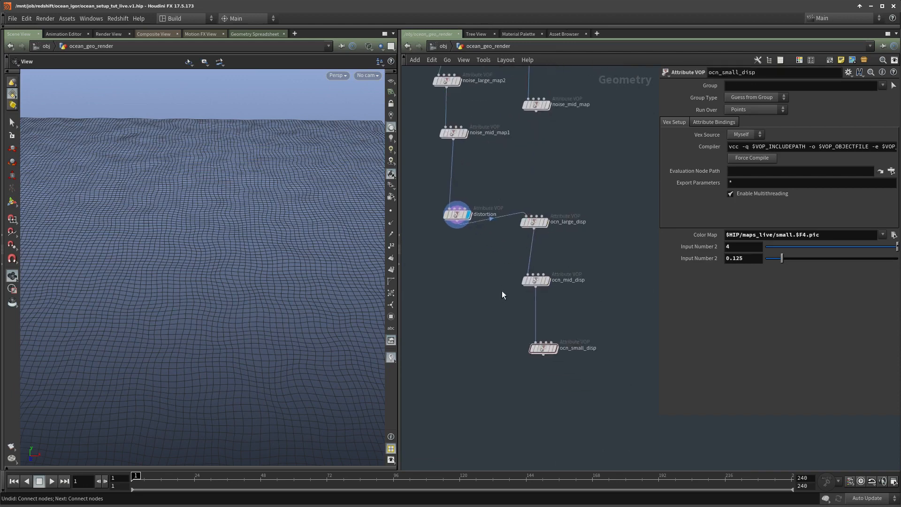
Step: Display ocn_small_disp in shaded mode to preview the displacement chain on the distorted grid
{"action": "left_click", "coordinate": [556, 347]}
{"action": "scroll", "coordinate": [563, 398], "scroll_direction": "up", "scroll_amount": 1}
{"action": "middle_click_drag", "start_coordinate": [563, 398], "coordinate": [561, 404]}
{"action": "scroll", "coordinate": [203, 291], "scroll_direction": "down", "scroll_amount": 4}
{"action": "key", "text": "w"}
{"action": "mouse_move", "coordinate": [204, 291]}
{"action": "left_mouse_down"}
{"action": "mouse_move", "coordinate": [231, 311]}
{"action": "mouse_move", "coordinate": [221, 310]}
{"action": "left_mouse_up"}
{"action": "scroll", "coordinate": [561, 319], "scroll_direction": "up", "scroll_amount": 3}
{"action": "middle_click_drag", "start_coordinate": [548, 280], "coordinate": [568, 413]}
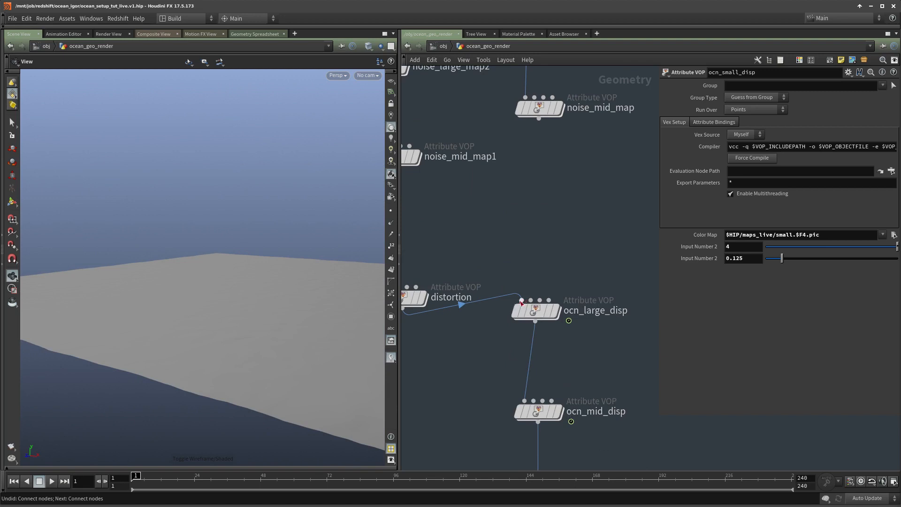
Step: Reconnect the first input of ocn_large_disp to noise_mid_map
{"action": "left_click_drag", "start_coordinate": [521, 301], "coordinate": [520, 128]}
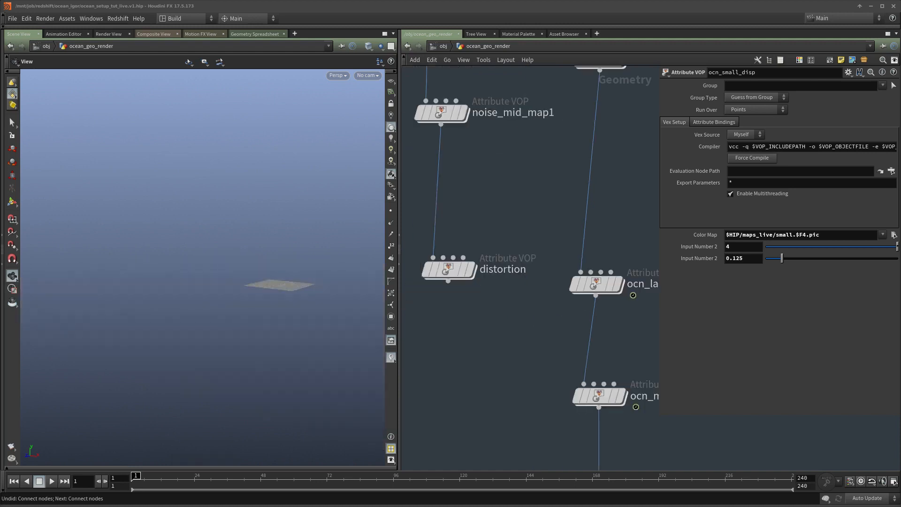
{"action": "scroll", "coordinate": [550, 319], "scroll_direction": "down", "scroll_amount": 4}
{"action": "scroll", "coordinate": [479, 269], "scroll_direction": "up", "scroll_amount": 4}
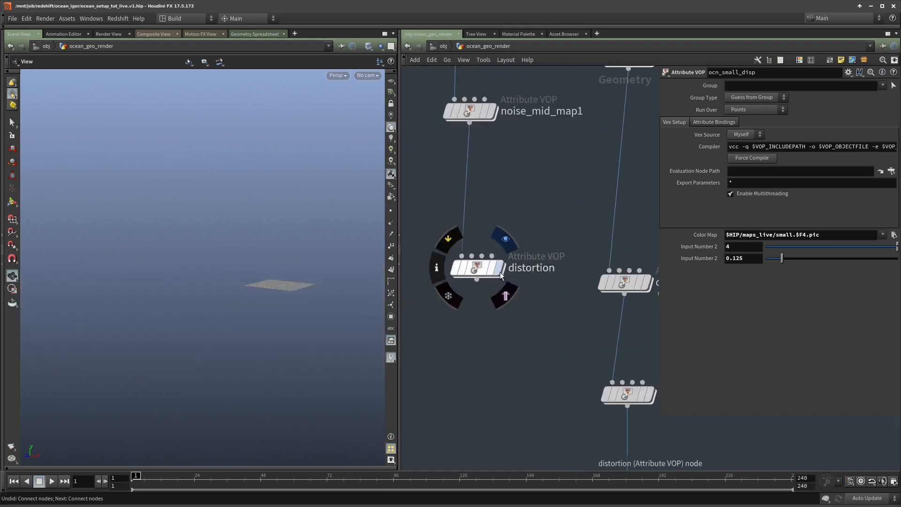
Step: Display the distortion node in wireframe and frame its grid in the viewport to inspect the horizontal distortion
{"action": "left_click", "coordinate": [476, 265]}
{"action": "key", "text": "space+g"}
{"action": "left_click_drag", "start_coordinate": [215, 302], "coordinate": [223, 333]}
{"action": "right_click_drag", "start_coordinate": [224, 333], "coordinate": [236, 320]}
{"action": "key", "text": "shift+w"}
{"action": "mouse_move", "coordinate": [236, 320]}
{"action": "left_mouse_down"}
{"action": "mouse_move", "coordinate": [251, 300]}
{"action": "mouse_move", "coordinate": [213, 286]}
{"action": "left_mouse_up"}
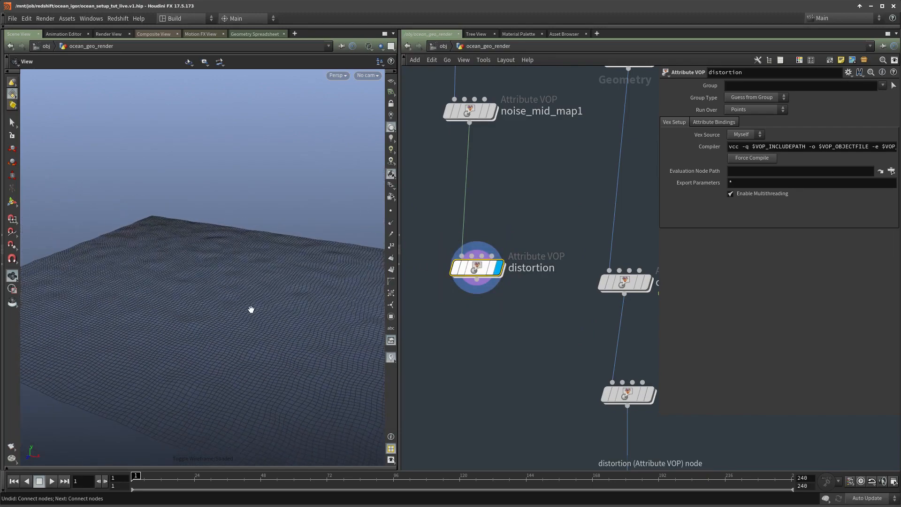